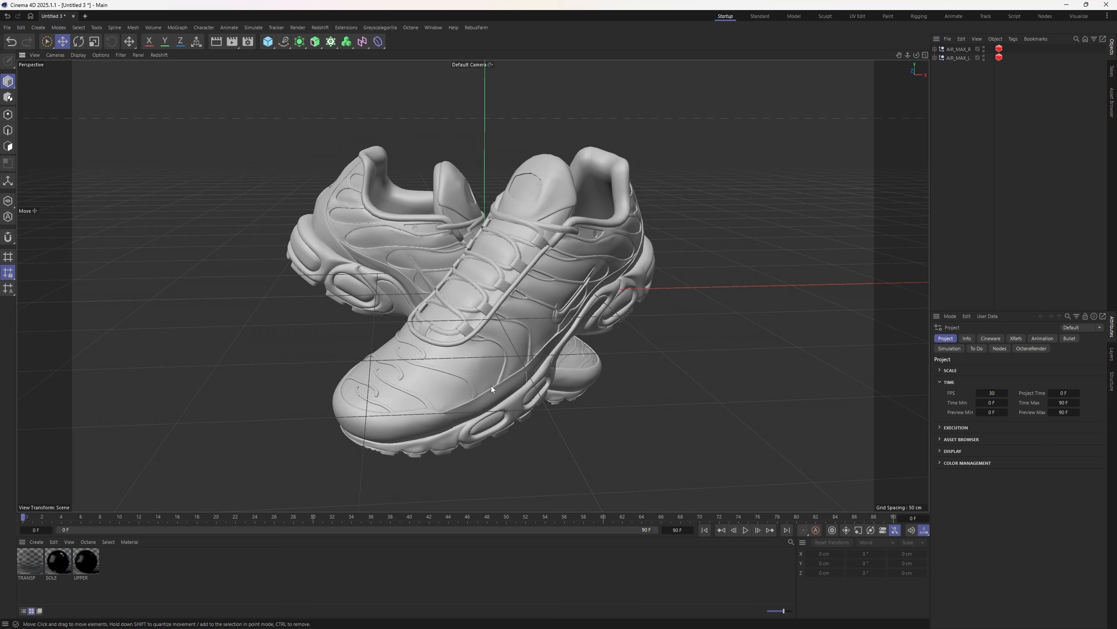
- Review the UPPER material's node graph with its texture, bump and displacement nodes, then close it
{"action": "scroll", "coordinate": [511, 259], "scroll_direction": "up", "scroll_amount": 2}
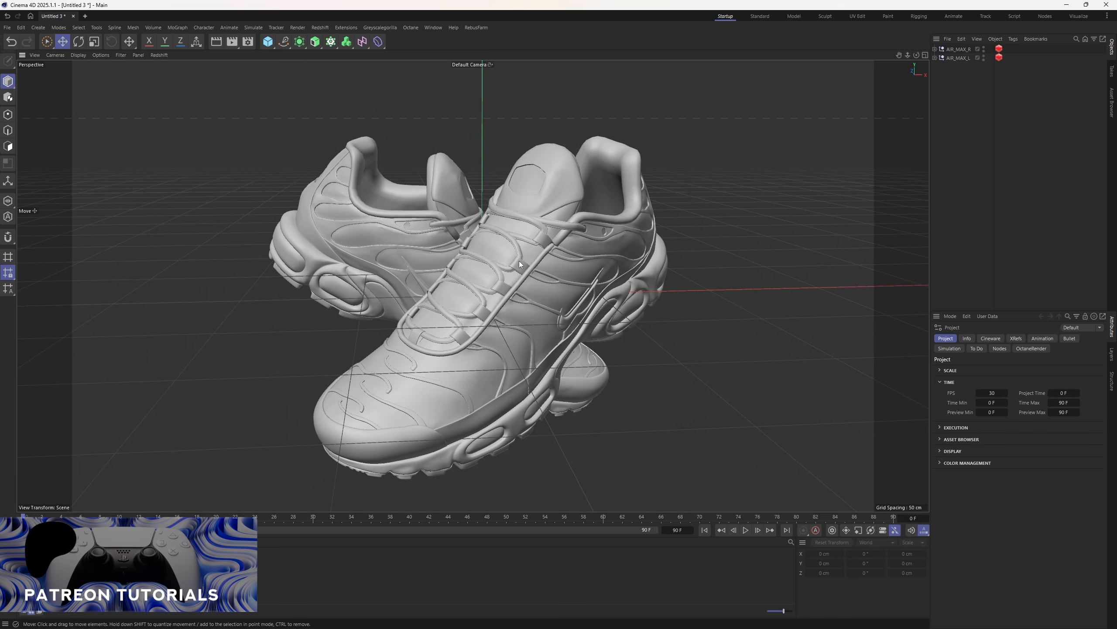
{"action": "scroll", "coordinate": [515, 258], "scroll_direction": "down", "scroll_amount": 3}
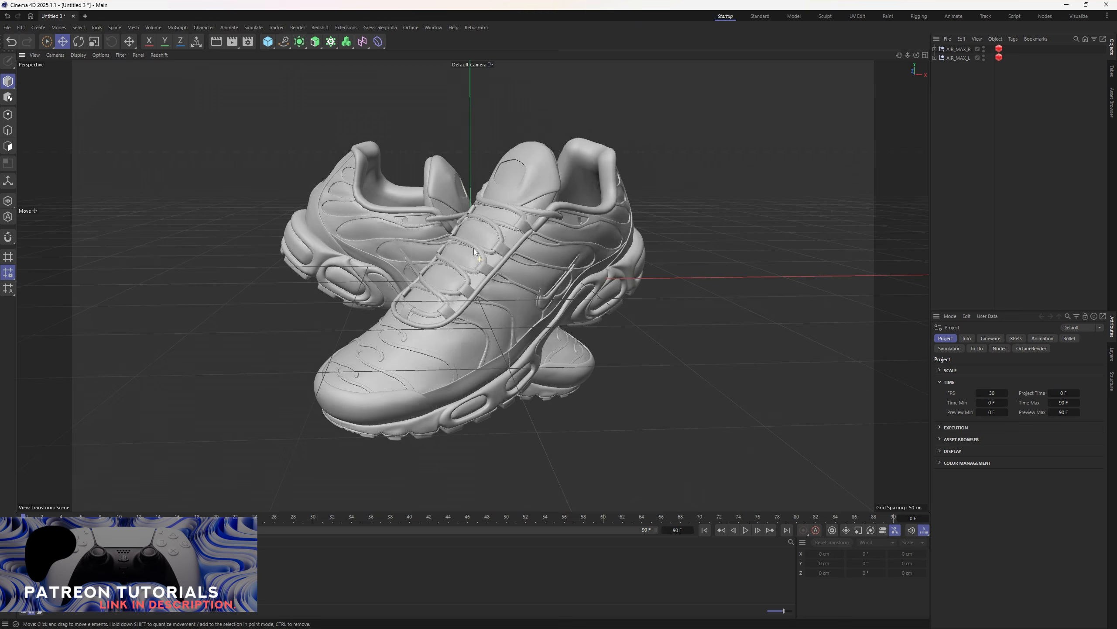
{"action": "scroll", "coordinate": [468, 251], "scroll_direction": "up", "scroll_amount": 2}
{"action": "scroll", "coordinate": [476, 250], "scroll_direction": "down", "scroll_amount": 2}
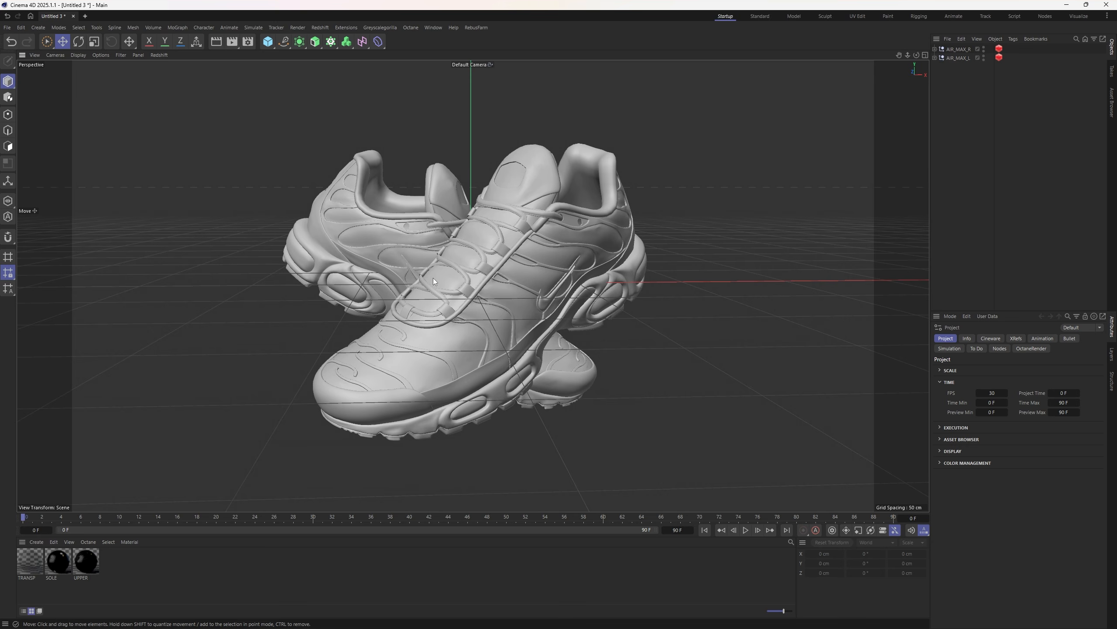
{"action": "left_click", "coordinate": [95, 566]}
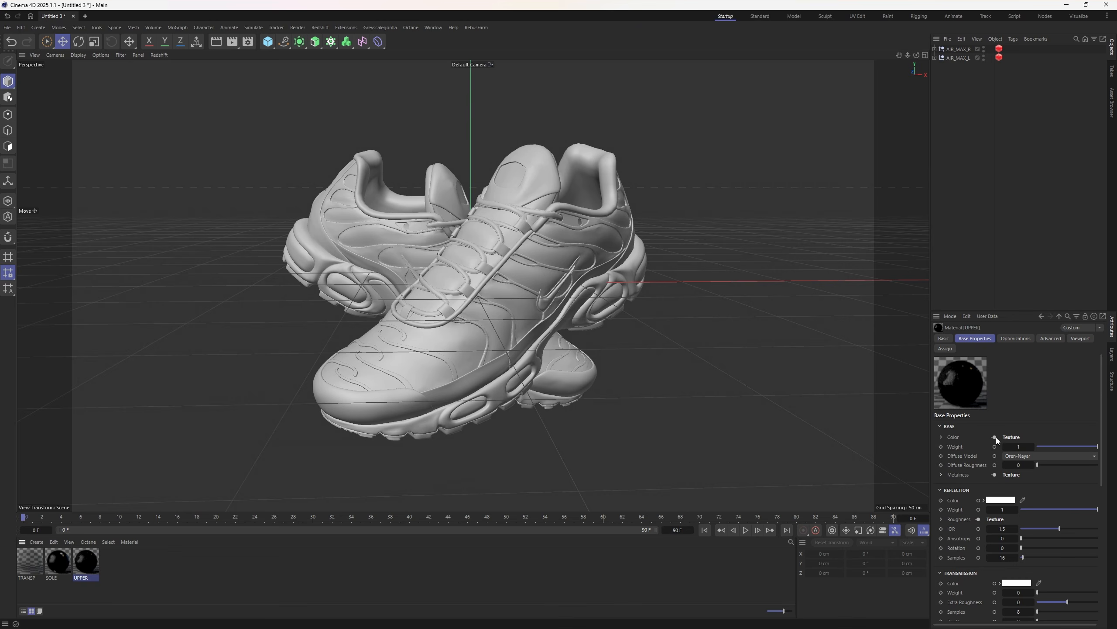
{"action": "left_click", "coordinate": [994, 437]}
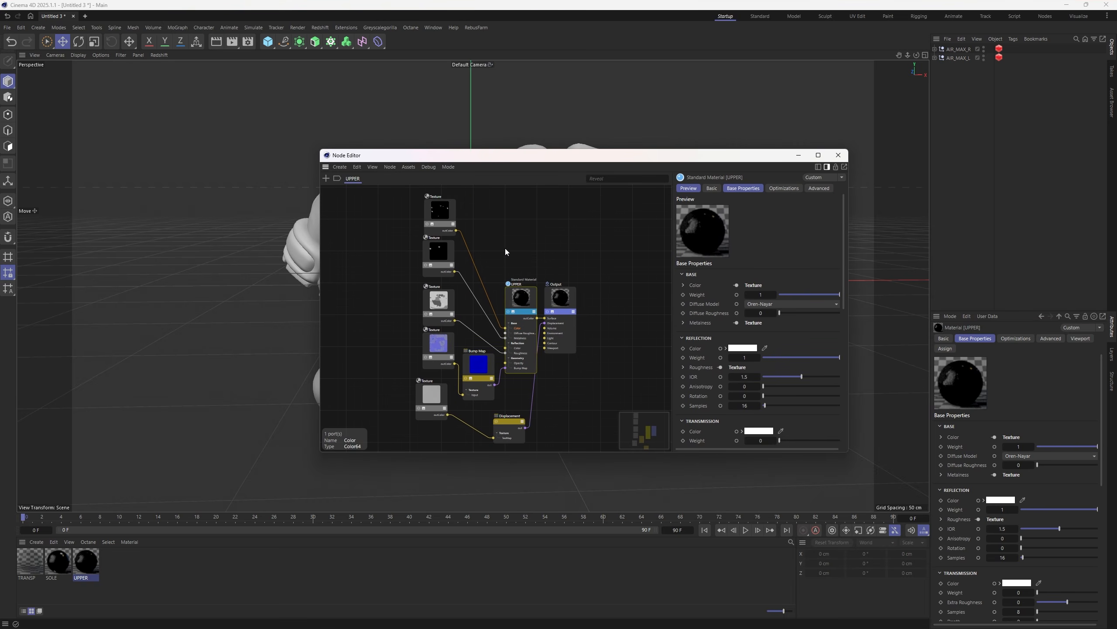
{"action": "middle_click_drag", "start_coordinate": [493, 267], "coordinate": [488, 257]}
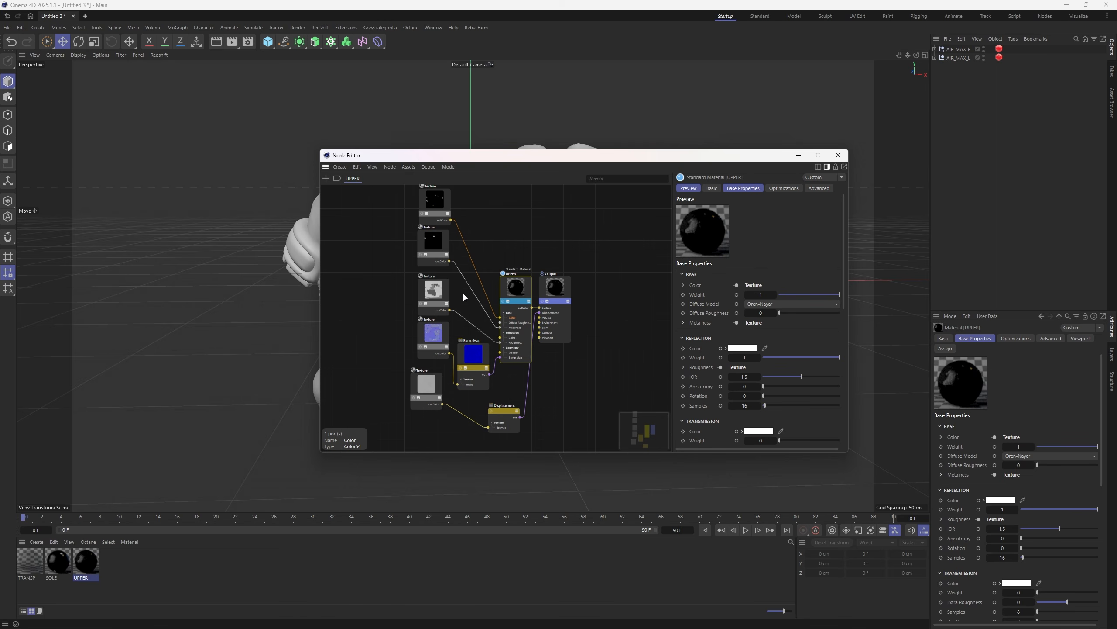
{"action": "left_click", "coordinate": [838, 155]}
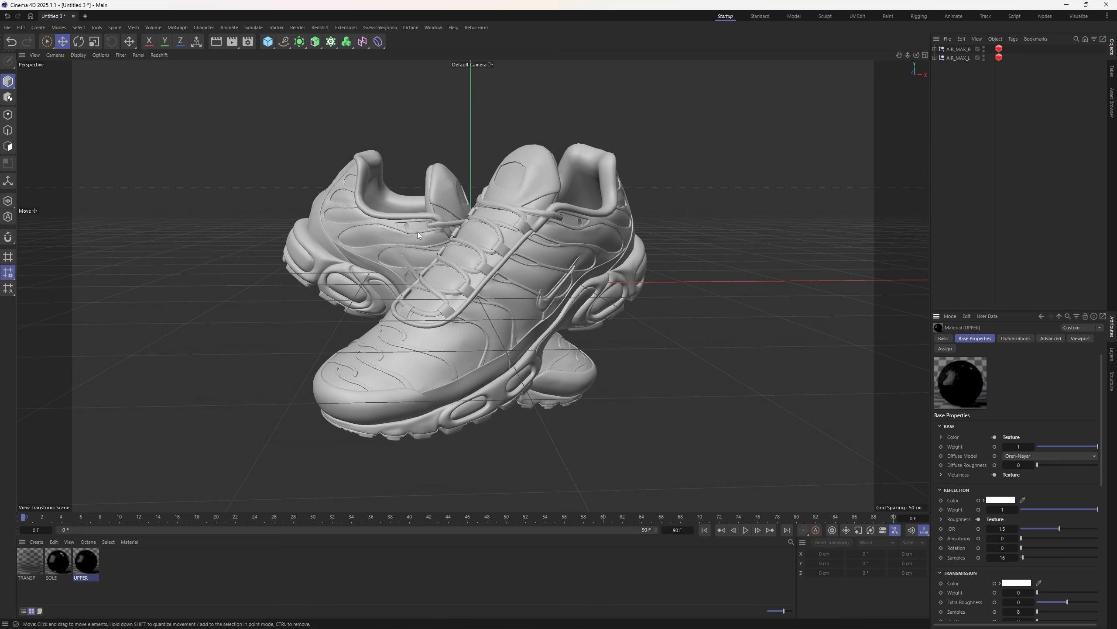
- Start a new scene and add a Plane object
{"action": "key", "text": "ctrl+n"}
{"action": "left_click", "coordinate": [268, 42]}
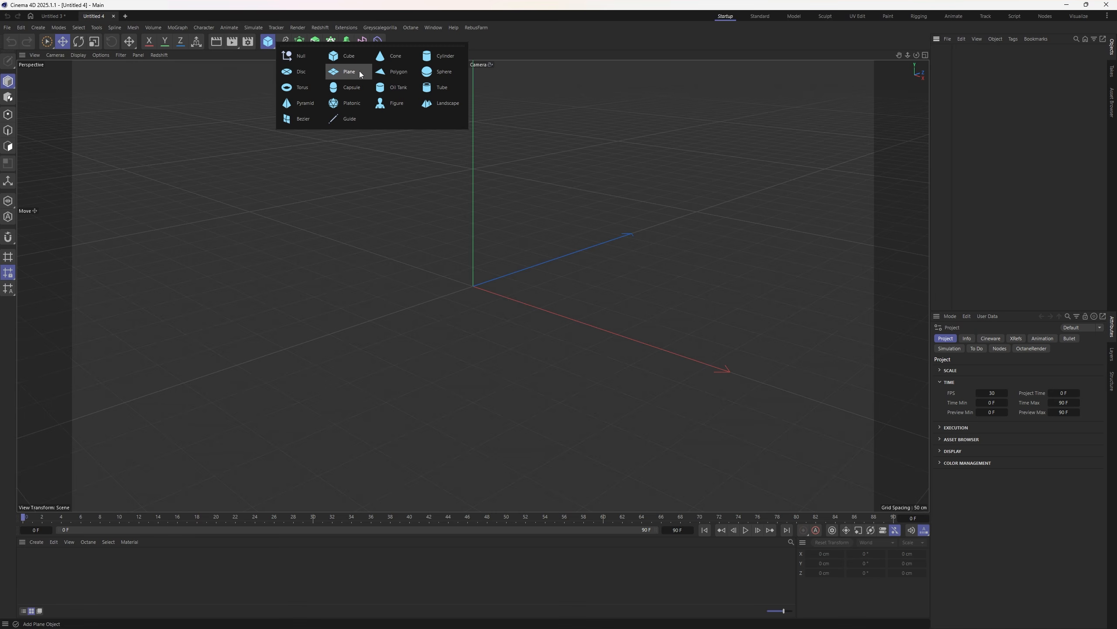
{"action": "left_click", "coordinate": [338, 78]}
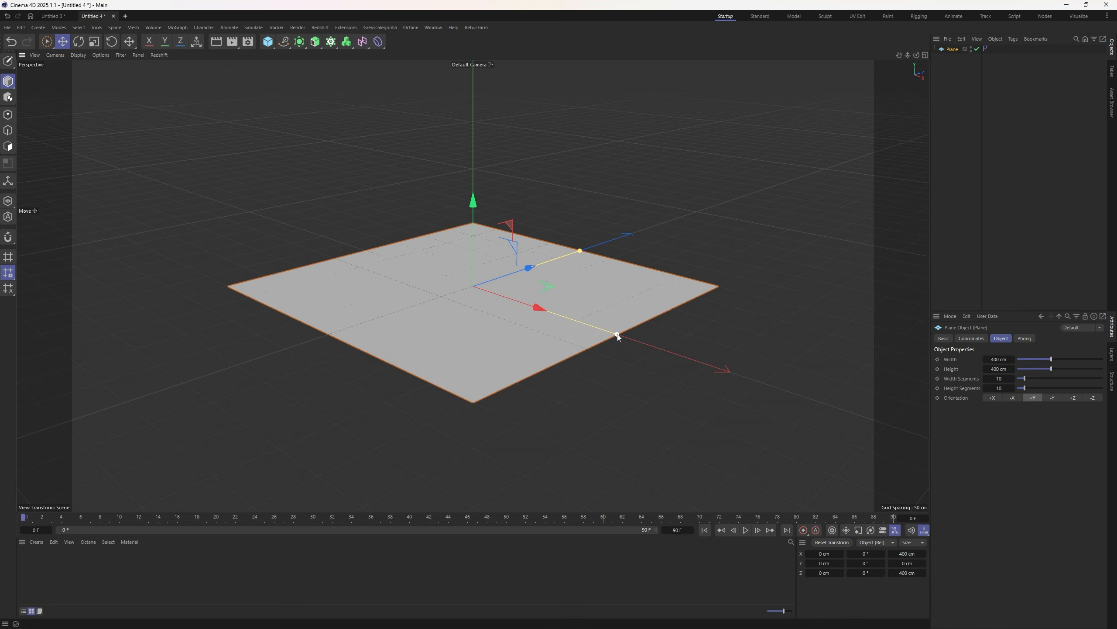
- Set the plane to 2000 cm width and height and nest a Bend deformer under it
{"action": "left_click_drag", "start_coordinate": [618, 337], "coordinate": [813, 424]}
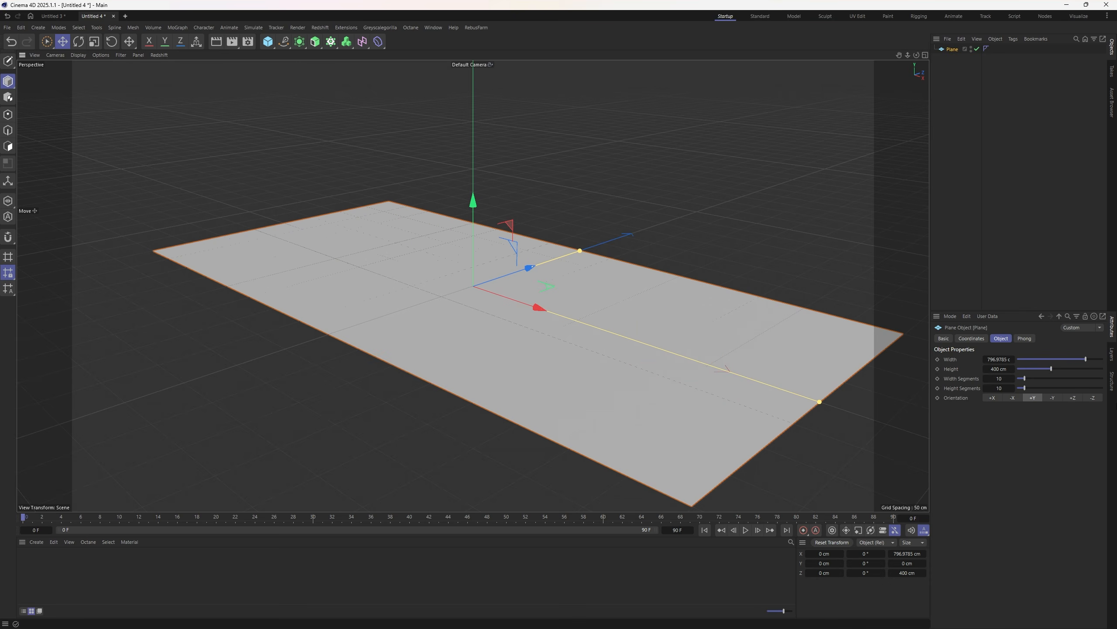
{"action": "left_click", "coordinate": [998, 359]}
{"action": "type", "text": "2000"}
{"action": "key", "text": "Tab"}
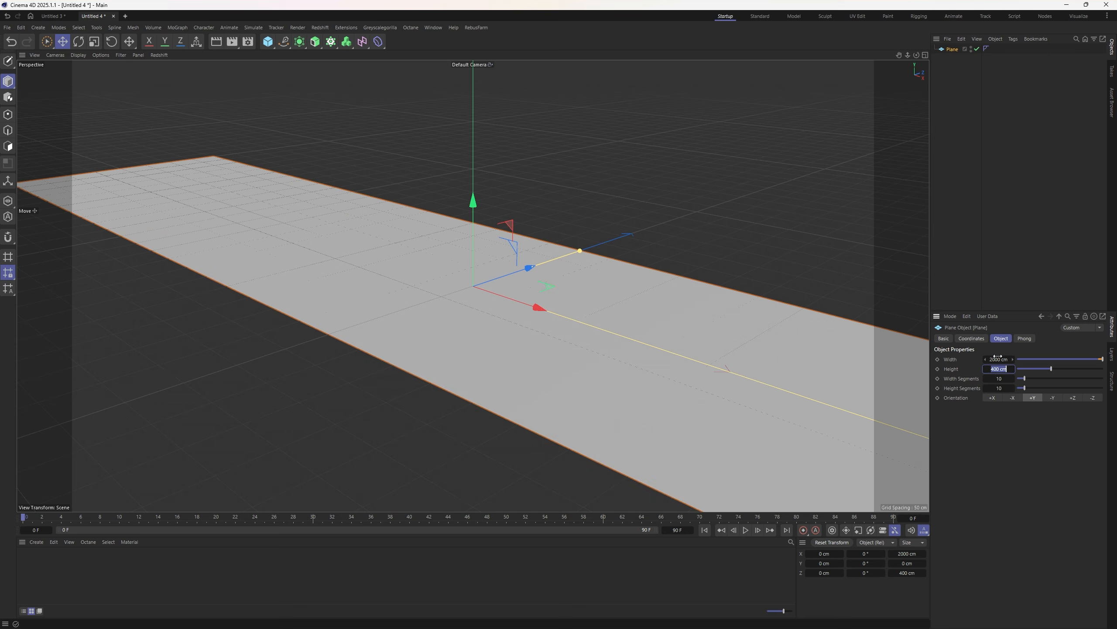
{"action": "type", "text": "2000"}
{"action": "key", "text": "Return"}
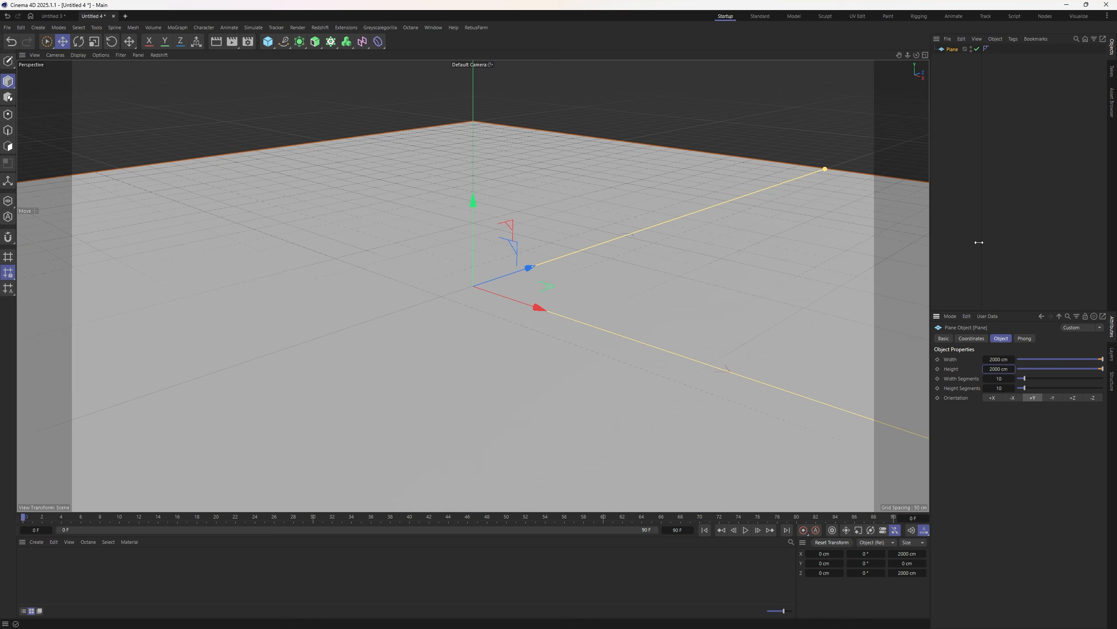
{"action": "left_click", "coordinate": [380, 46], "text": "shift"}
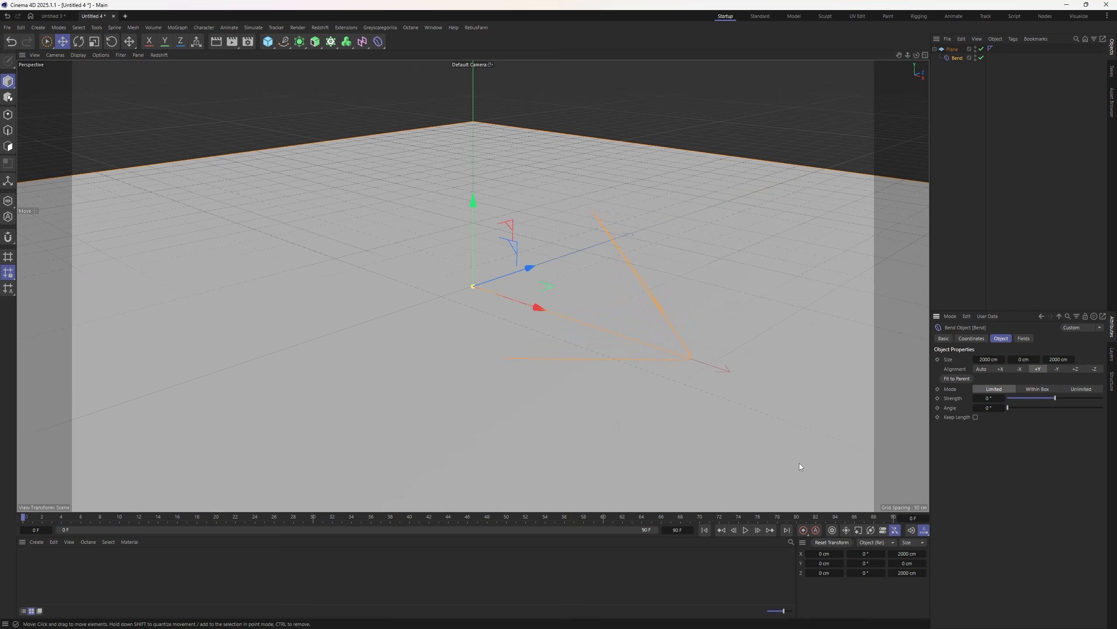
- Set the Bend strength to 90°, then rotate and stretch the Bend deformer
{"action": "double_click", "coordinate": [988, 398]}
{"action": "type", "text": "90"}
{"action": "key", "text": "Return"}
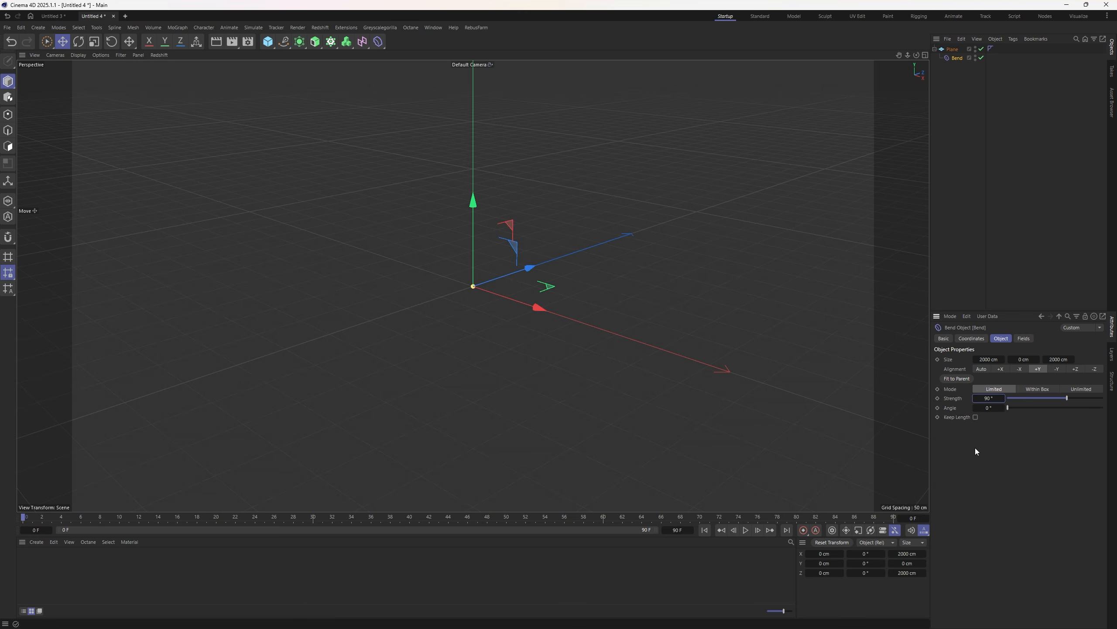
{"action": "key", "text": "r"}
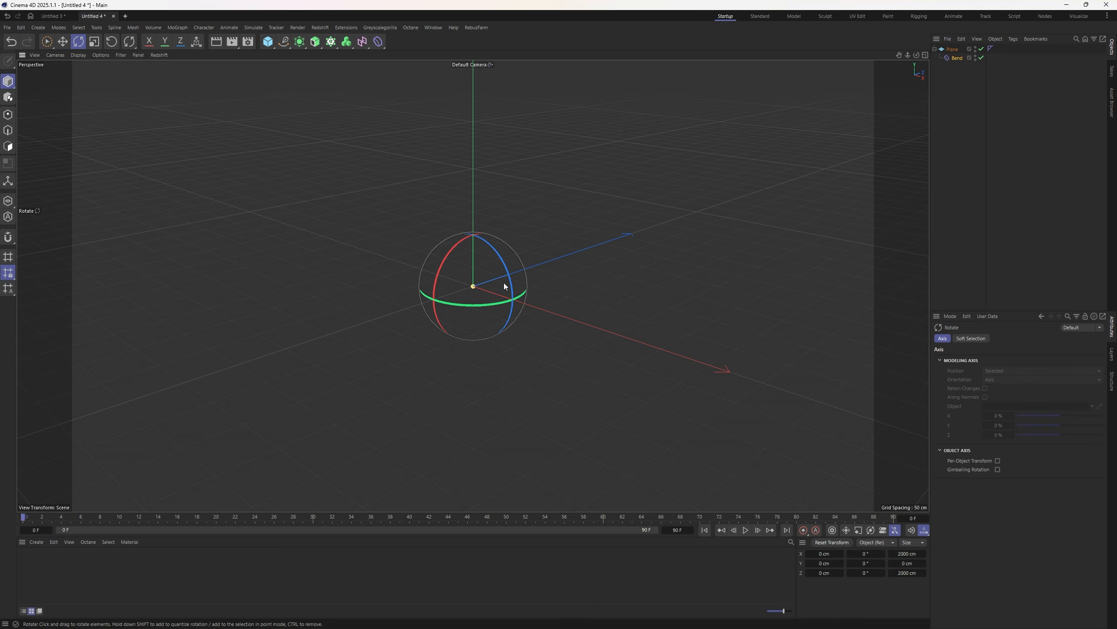
{"action": "left_click", "coordinate": [955, 58]}
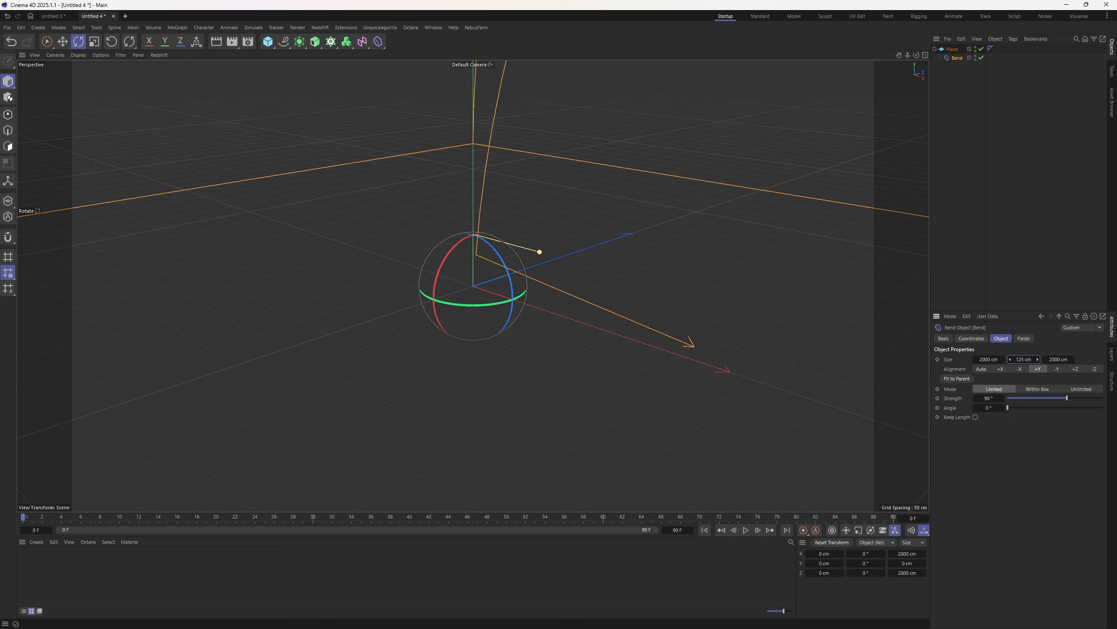
{"action": "left_click_drag", "start_coordinate": [540, 251], "coordinate": [616, 209]}
{"action": "left_click_drag", "start_coordinate": [504, 272], "coordinate": [413, 296]}
- Lower the Bend deformer and reduce its height to 98 cm
{"action": "key", "text": "e"}
{"action": "left_click_drag", "start_coordinate": [477, 215], "coordinate": [476, 493]}
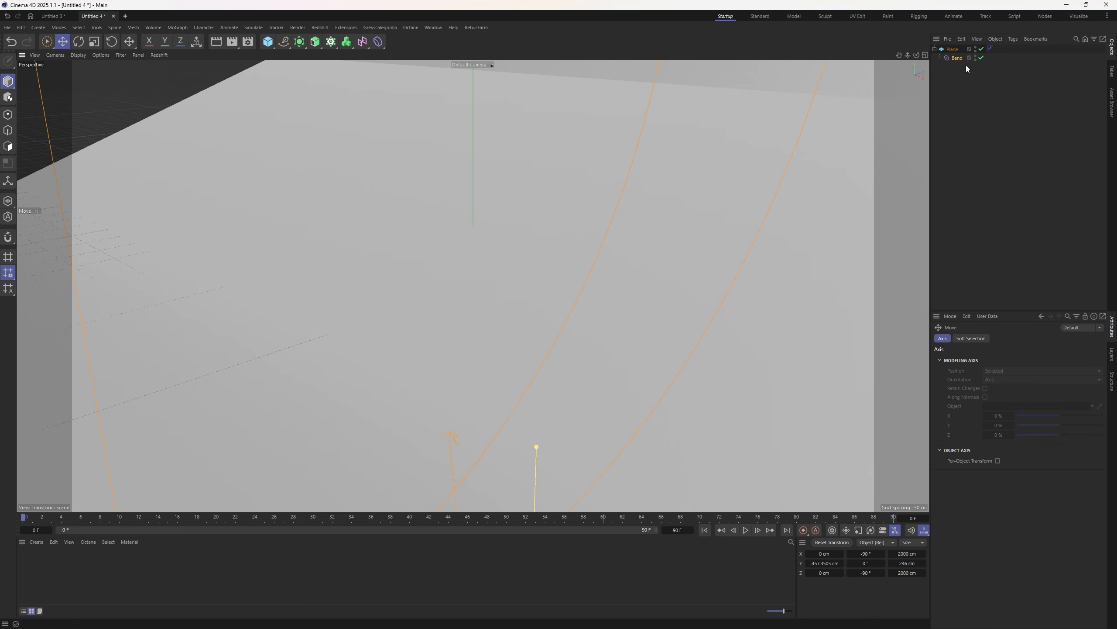
{"action": "left_click", "coordinate": [1041, 314]}
{"action": "left_click_drag", "start_coordinate": [1033, 361], "coordinate": [653, 333]}
{"action": "scroll", "coordinate": [492, 238], "scroll_direction": "down", "scroll_amount": 10}
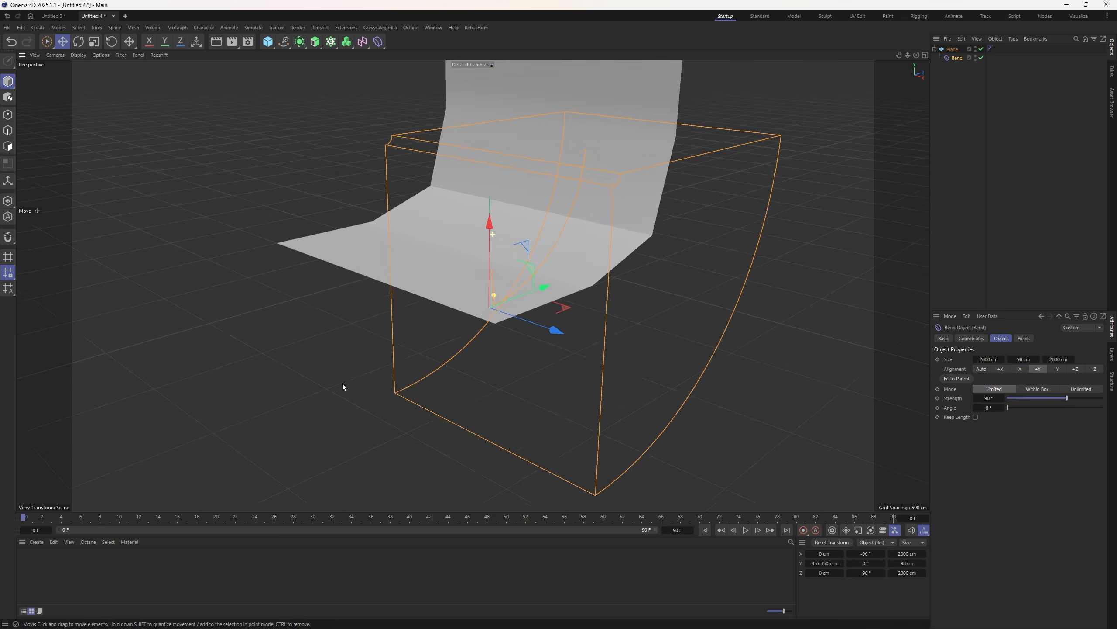
{"action": "scroll", "coordinate": [536, 217], "scroll_direction": "up", "scroll_amount": 3}
{"action": "scroll", "coordinate": [487, 294], "scroll_direction": "down", "scroll_amount": 3}
{"action": "scroll", "coordinate": [483, 198], "scroll_direction": "up", "scroll_amount": 3}
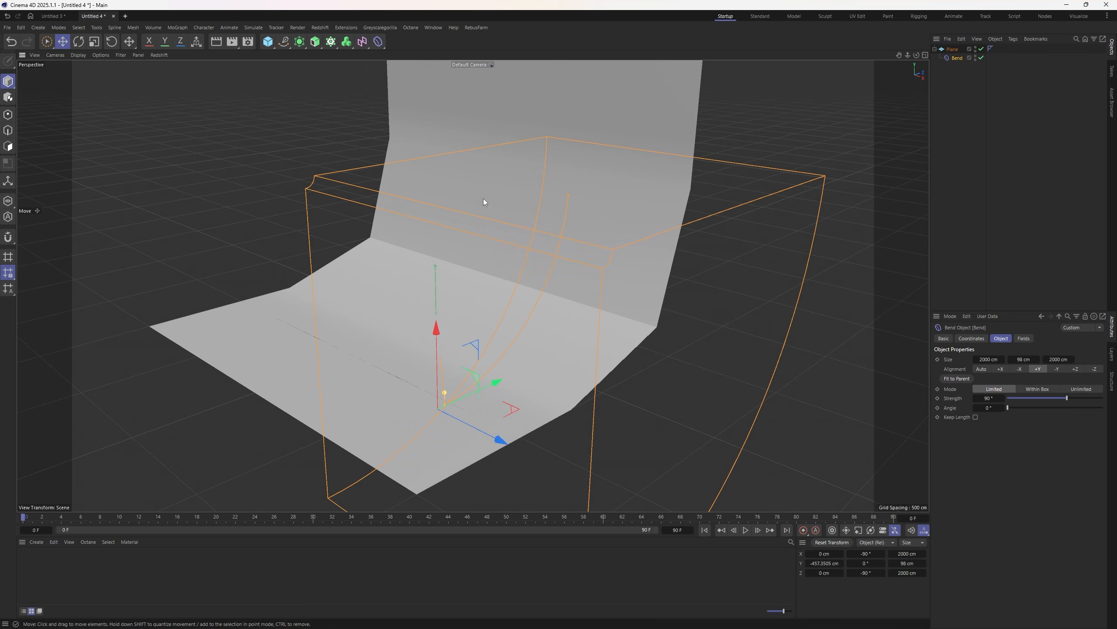
- Raise the plane's segments to 100 and lower the Bend to reshape the fold
{"action": "left_click", "coordinate": [952, 49]}
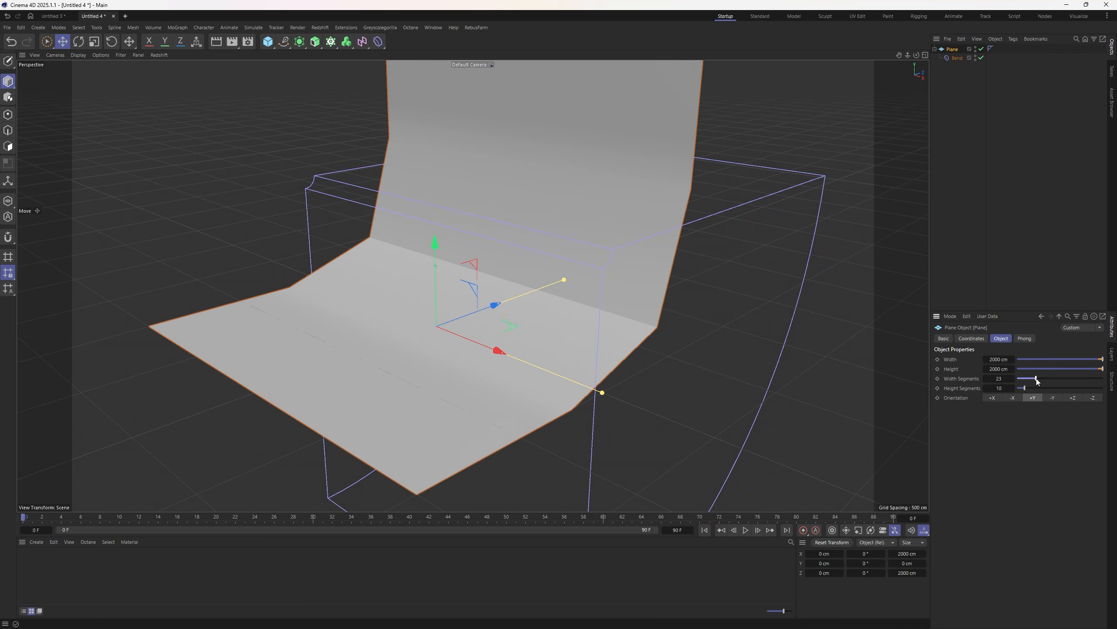
{"action": "left_click_drag", "start_coordinate": [1033, 388], "coordinate": [1099, 391]}
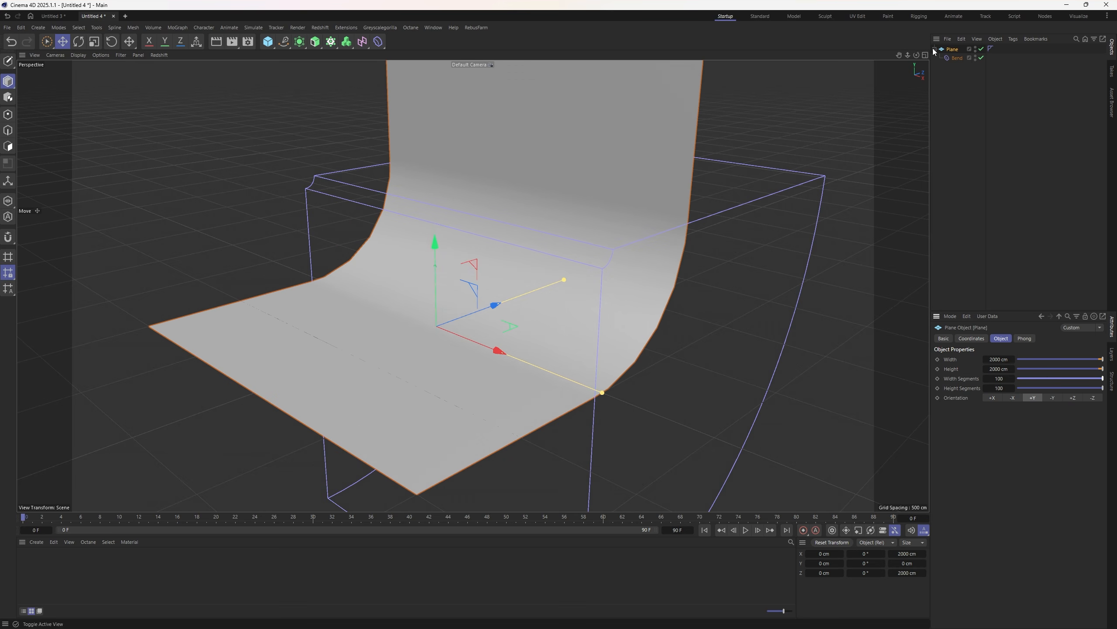
{"action": "left_click", "coordinate": [957, 58]}
{"action": "left_click_drag", "start_coordinate": [435, 351], "coordinate": [449, 425]}
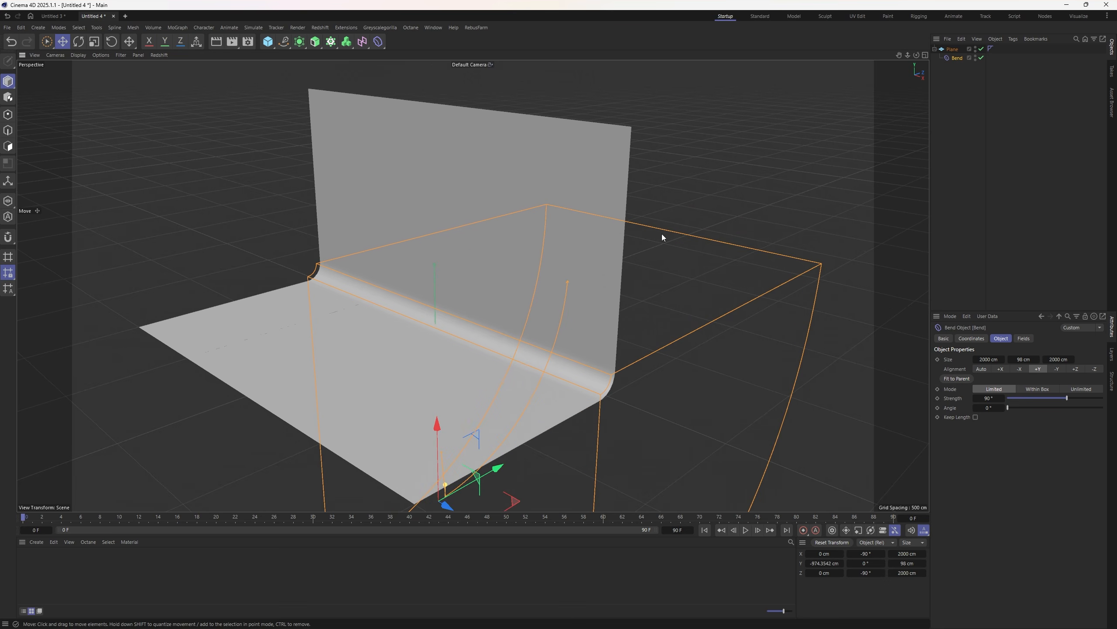
- Move the plane down and forward and widen it to about 2607 cm
{"action": "left_click", "coordinate": [952, 48]}
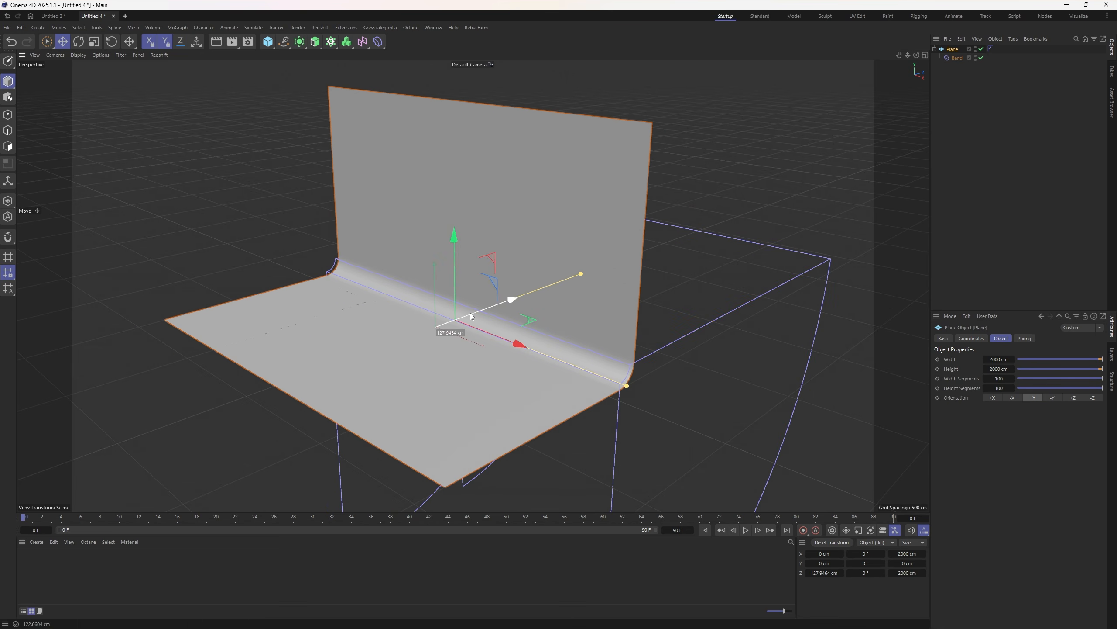
{"action": "left_click_drag", "start_coordinate": [450, 318], "coordinate": [487, 331]}
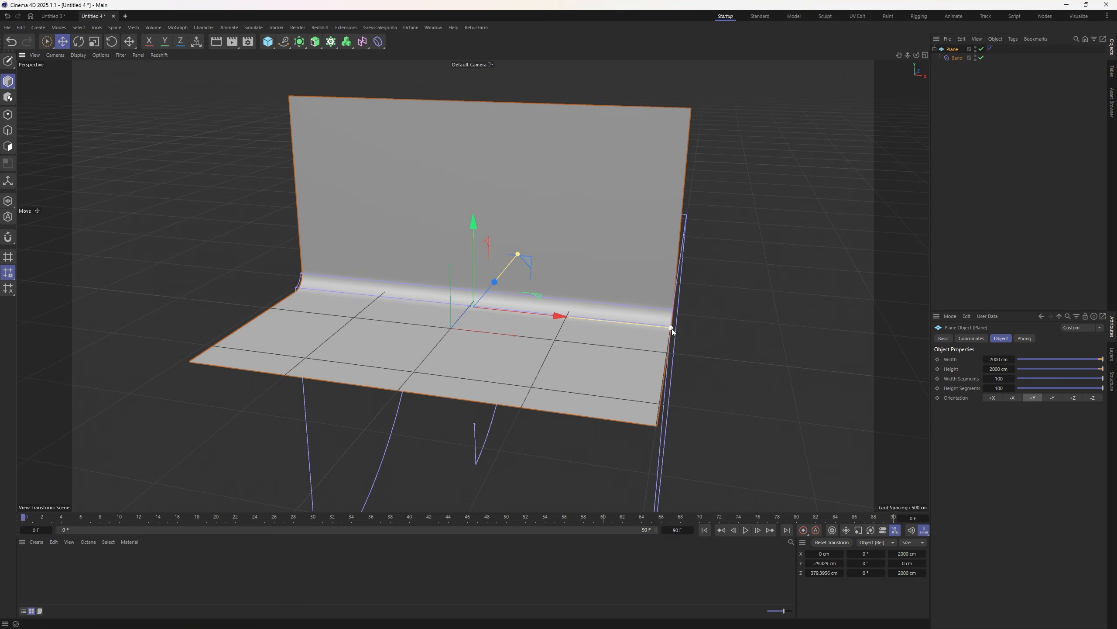
{"action": "left_click_drag", "start_coordinate": [670, 327], "coordinate": [737, 334]}
{"action": "left_click", "coordinate": [268, 42]}
- Add a sphere resting on the floor and hide the viewport grid
{"action": "left_click", "coordinate": [429, 71]}
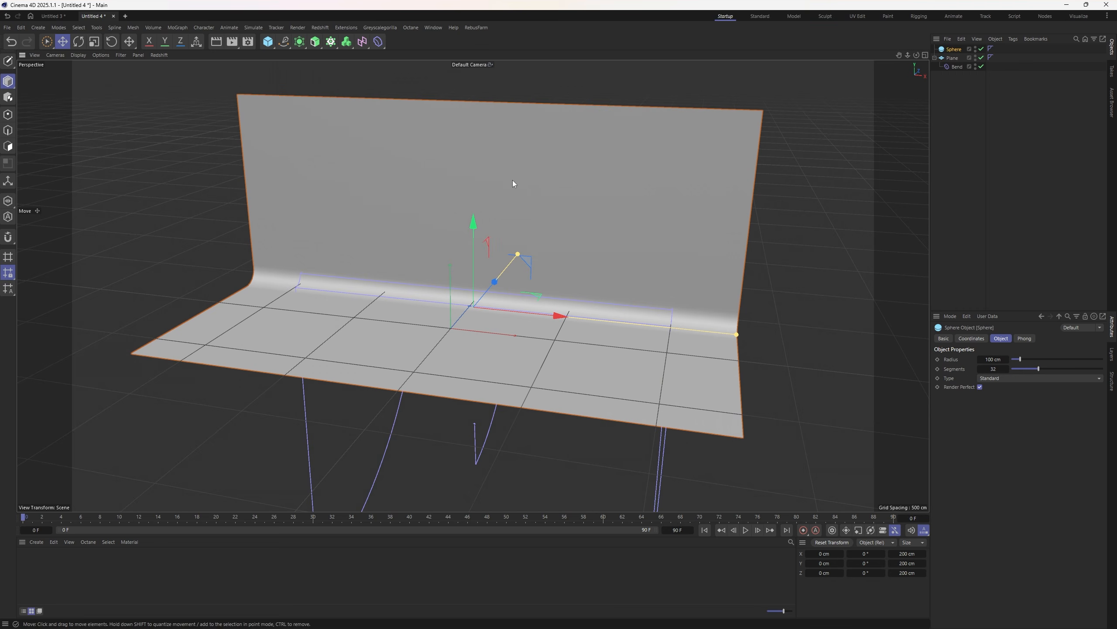
{"action": "left_click_drag", "start_coordinate": [450, 300], "coordinate": [492, 302]}
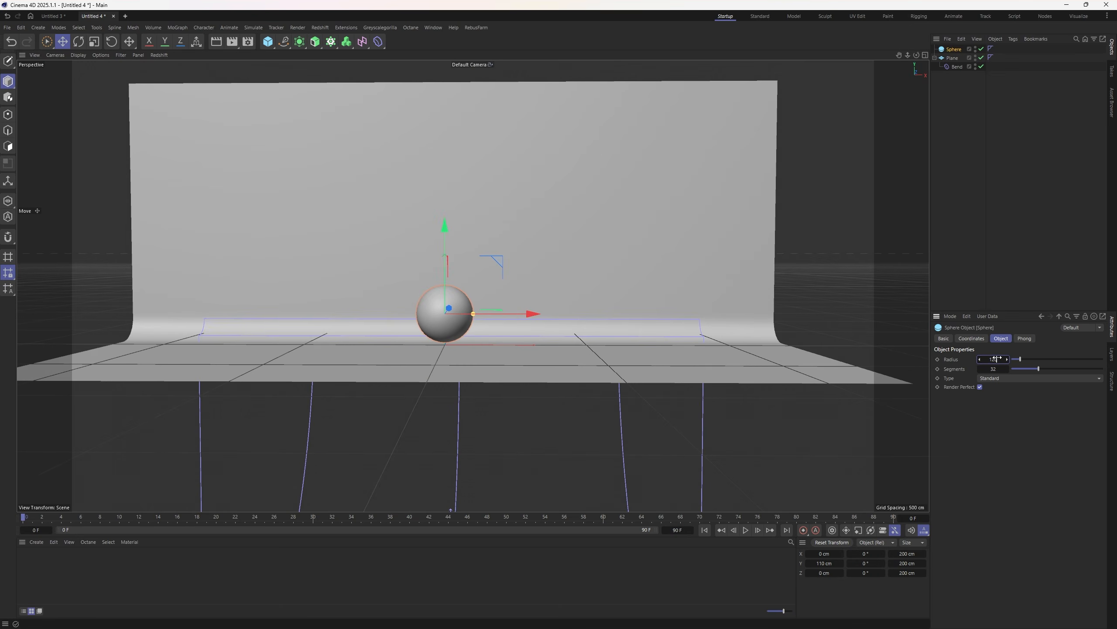
{"action": "left_click_drag", "start_coordinate": [807, 321], "coordinate": [200, 129], "text": "alt"}
{"action": "left_click", "coordinate": [200, 130]}
{"action": "left_click", "coordinate": [120, 55]}
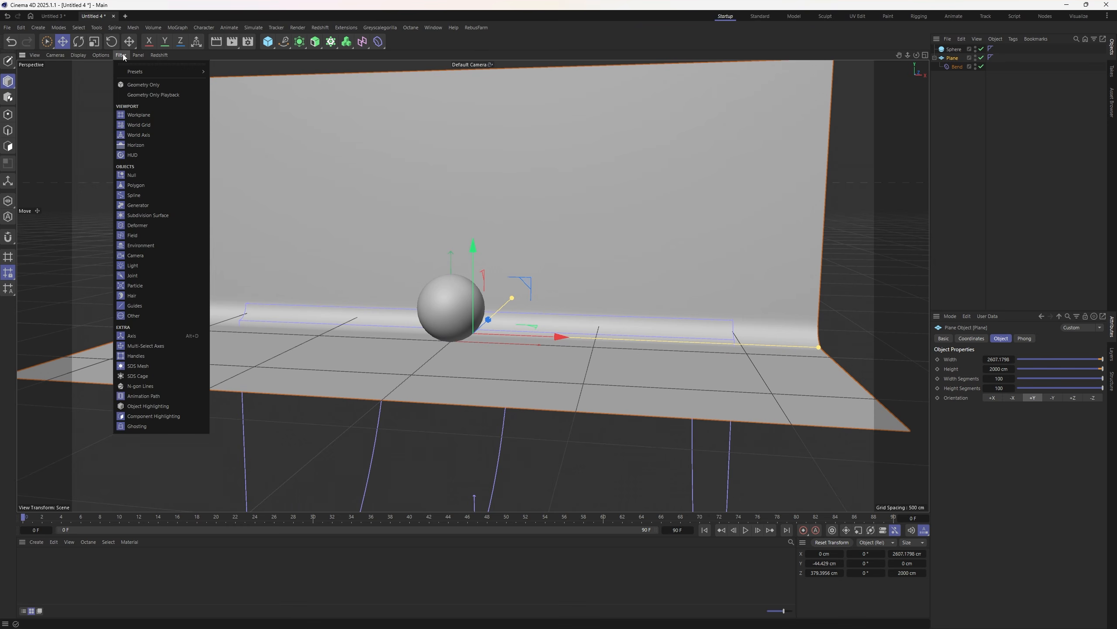
{"action": "left_click", "coordinate": [135, 116]}
- Open the Redshift RenderView and dock it beside the viewport
{"action": "left_click", "coordinate": [320, 29]}
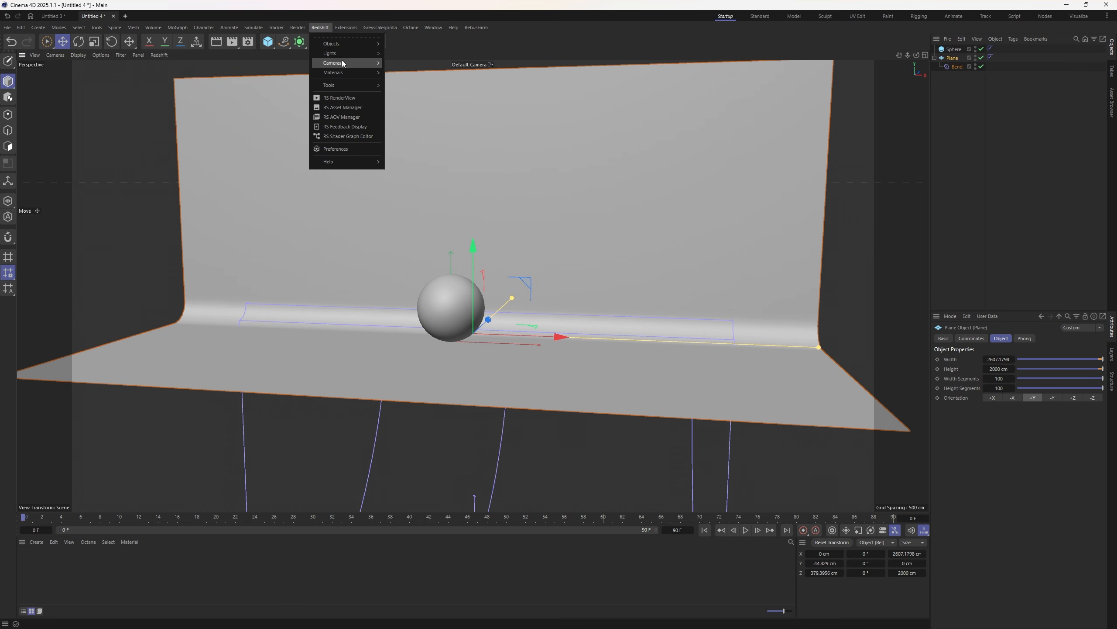
{"action": "mouse_move", "coordinate": [339, 45]}
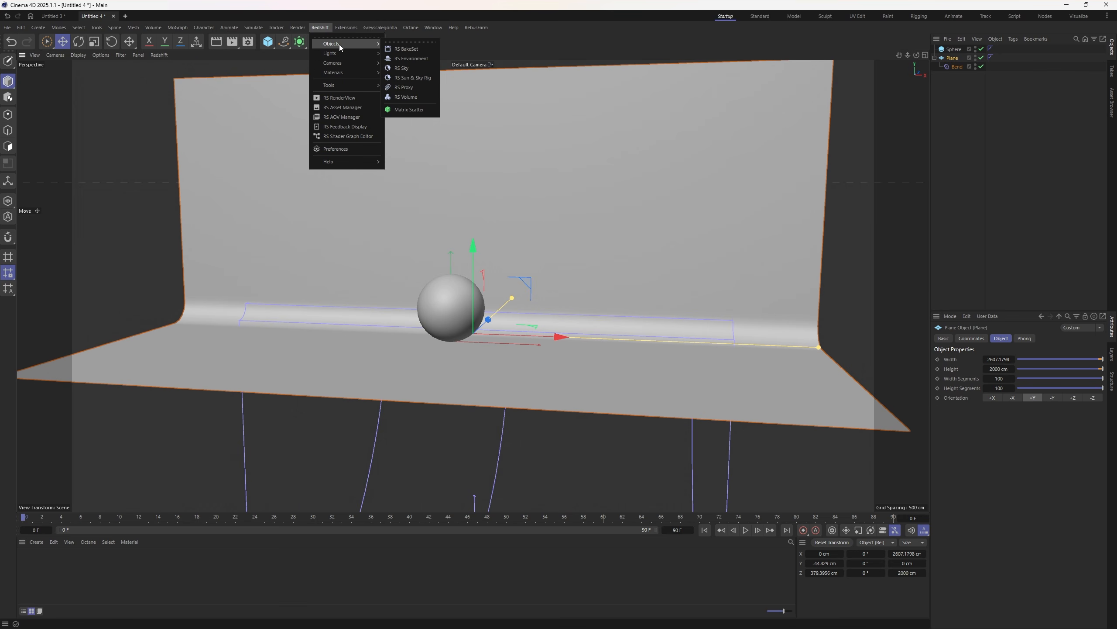
{"action": "left_click", "coordinate": [339, 98]}
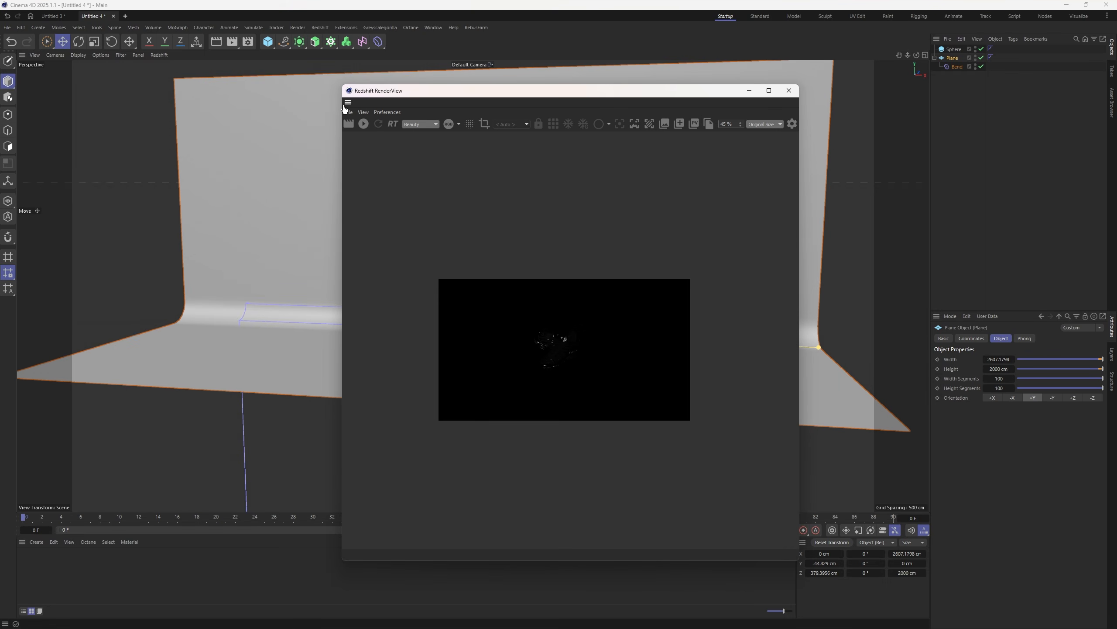
{"action": "left_click_drag", "start_coordinate": [347, 101], "coordinate": [67, 122]}
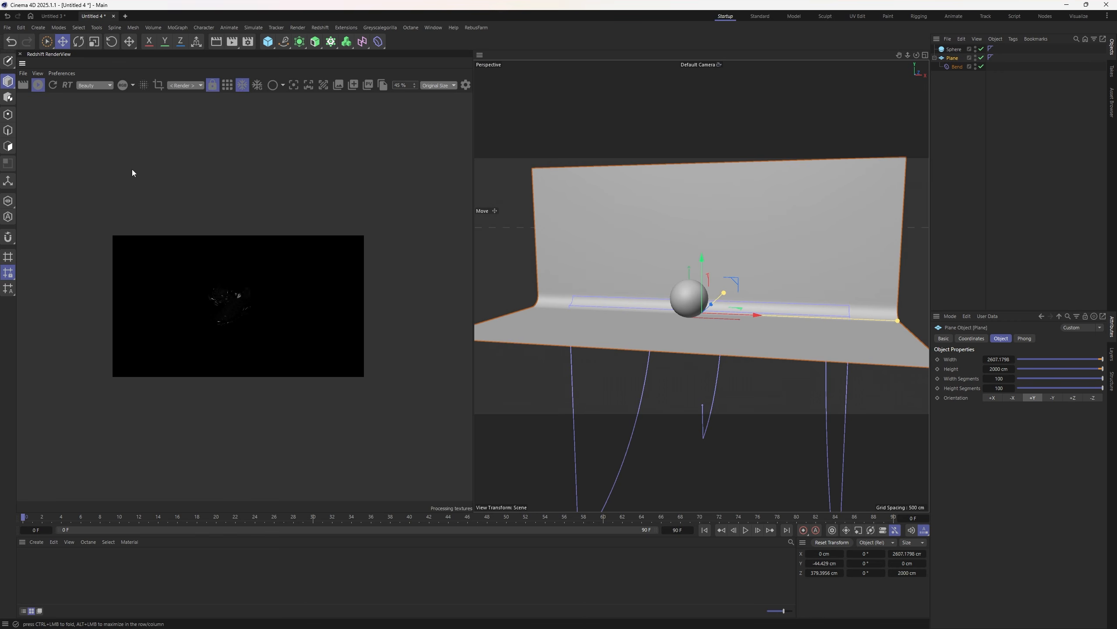
{"action": "left_click", "coordinate": [320, 28]}
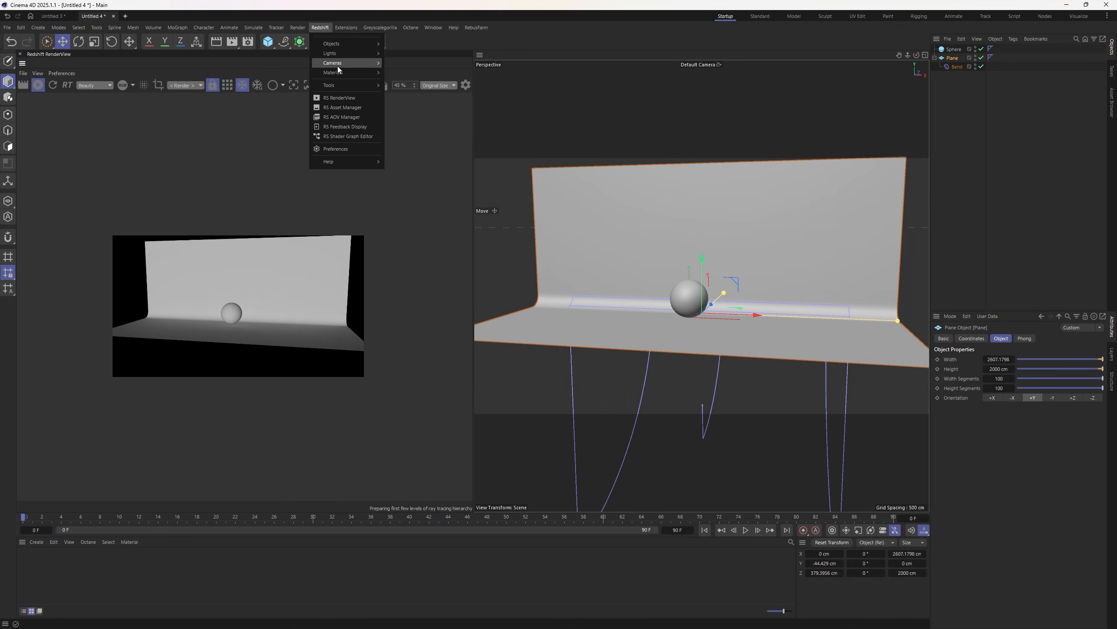
- Add an RS Camera with a 200 mm focal length and zero X and Y position
{"action": "left_click", "coordinate": [749, 93]}
{"action": "left_click", "coordinate": [989, 49]}
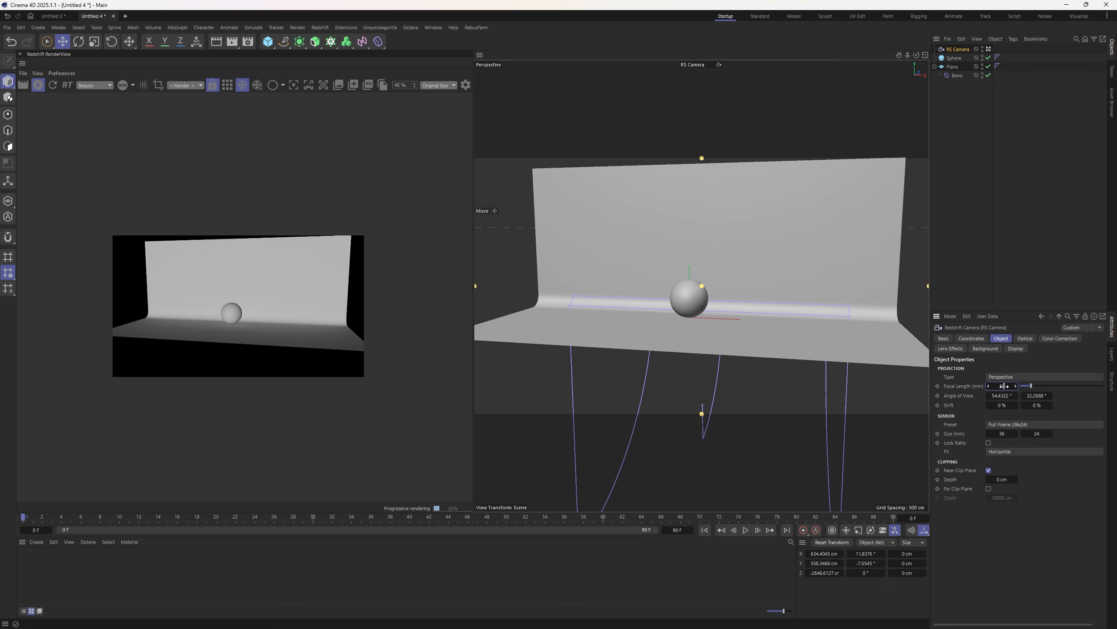
{"action": "key", "text": "Return"}
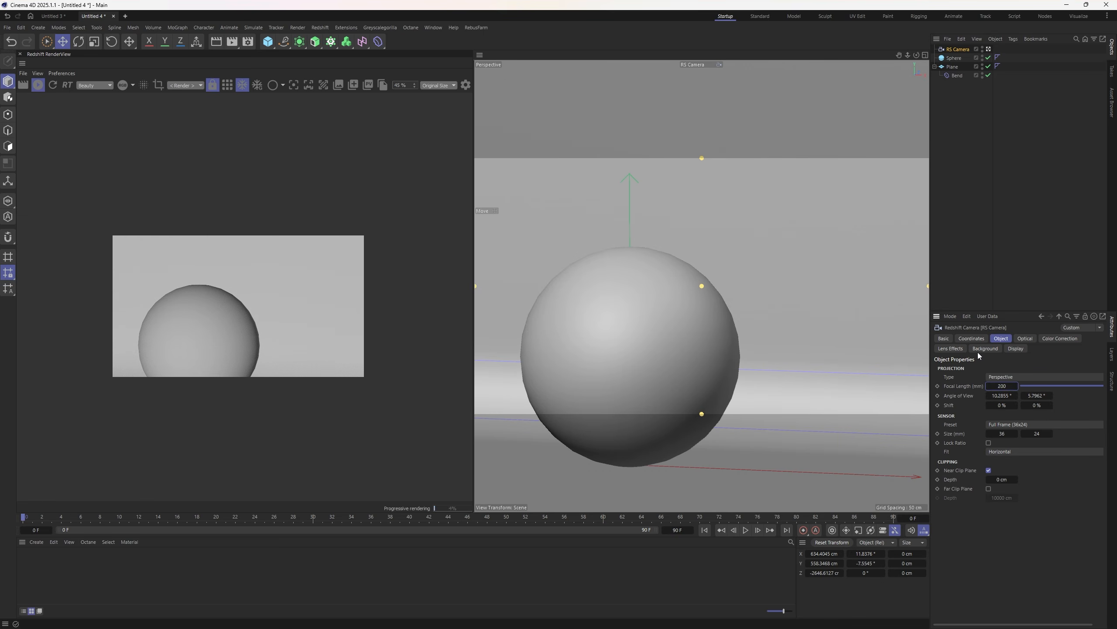
{"action": "left_click", "coordinate": [972, 338]}
{"action": "double_click", "coordinate": [974, 381]}
{"action": "type", "text": "0"}
{"action": "key", "text": "Tab"}
{"action": "type", "text": "0"}
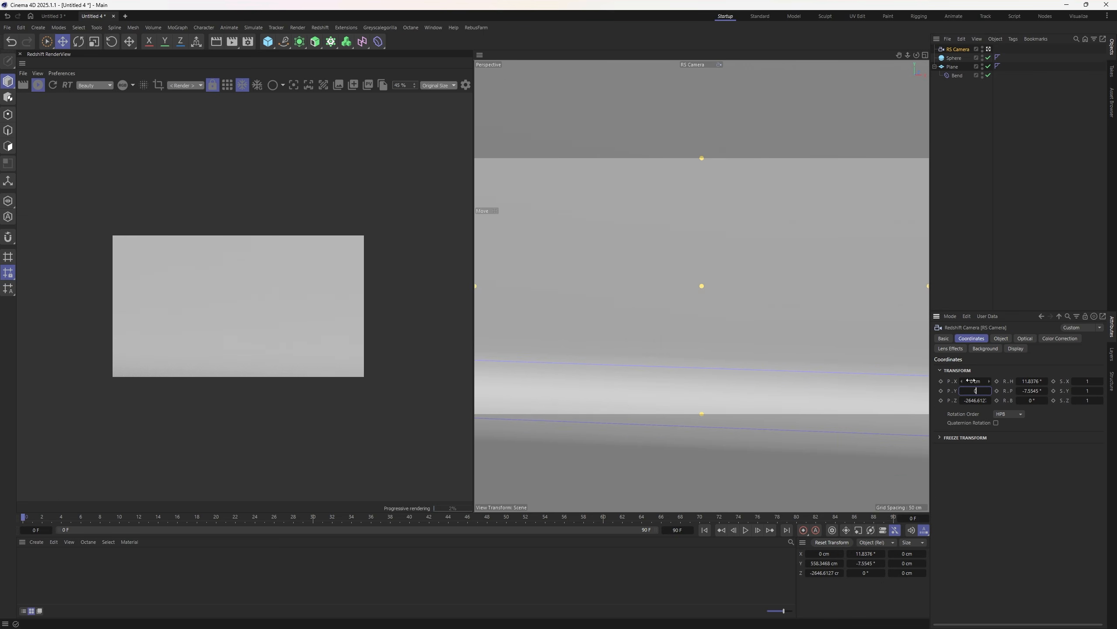
{"action": "key", "text": "Tab"}
- Zero the camera's rotation, then set its height to about 116 cm and pull it back
{"action": "key", "text": "Tab"}
{"action": "type", "text": "0"}
{"action": "key", "text": "Tab"}
{"action": "type", "text": "0"}
{"action": "key", "text": "Return"}
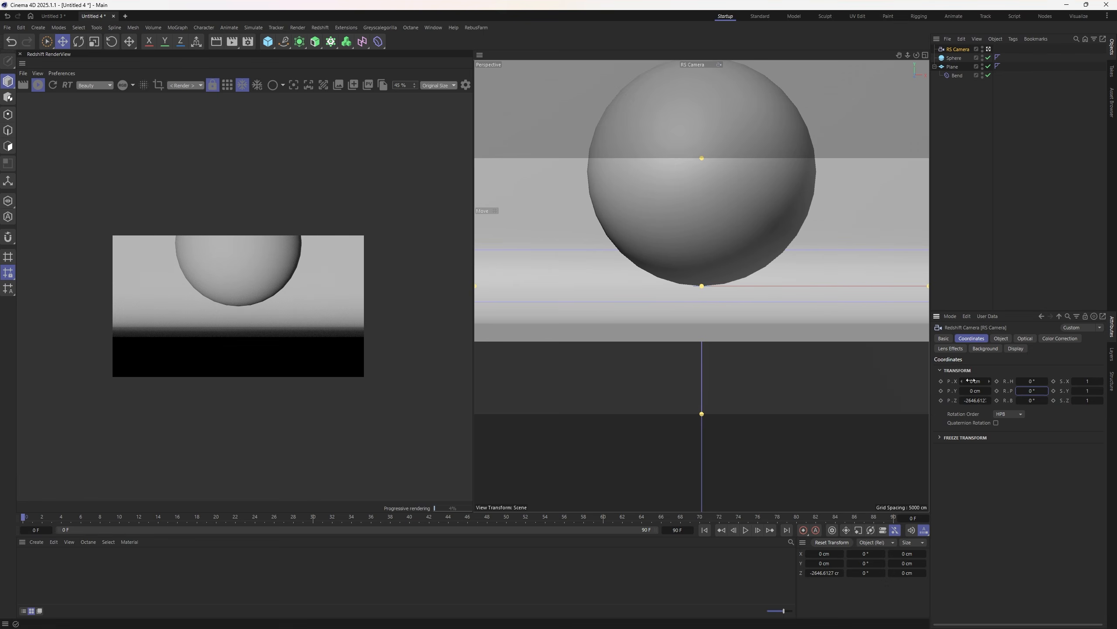
{"action": "left_click_drag", "start_coordinate": [971, 391], "coordinate": [971, 391]}
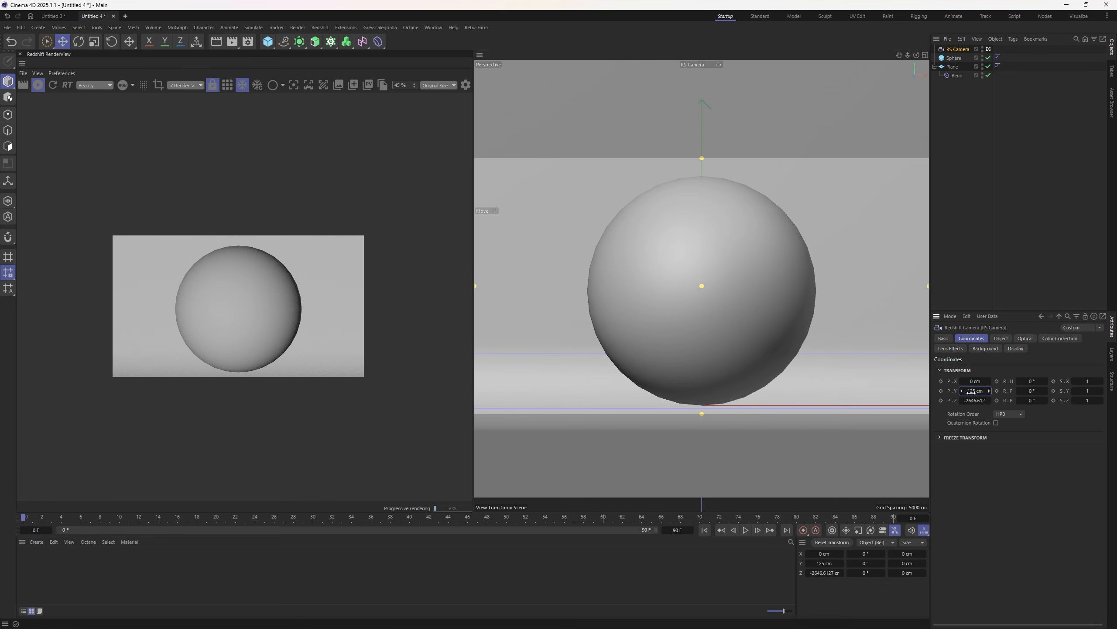
{"action": "left_click_drag", "start_coordinate": [907, 55], "coordinate": [893, 59]}
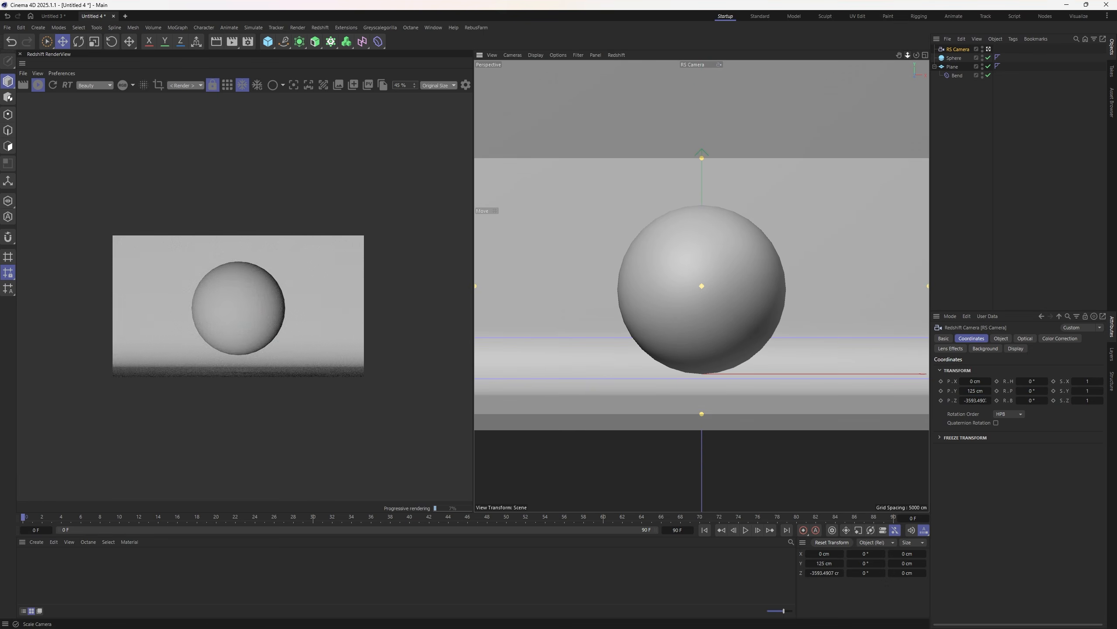
{"action": "left_click_drag", "start_coordinate": [976, 391], "coordinate": [973, 391]}
- Lengthen the backdrop plane to 4599 cm
{"action": "left_click", "coordinate": [953, 66]}
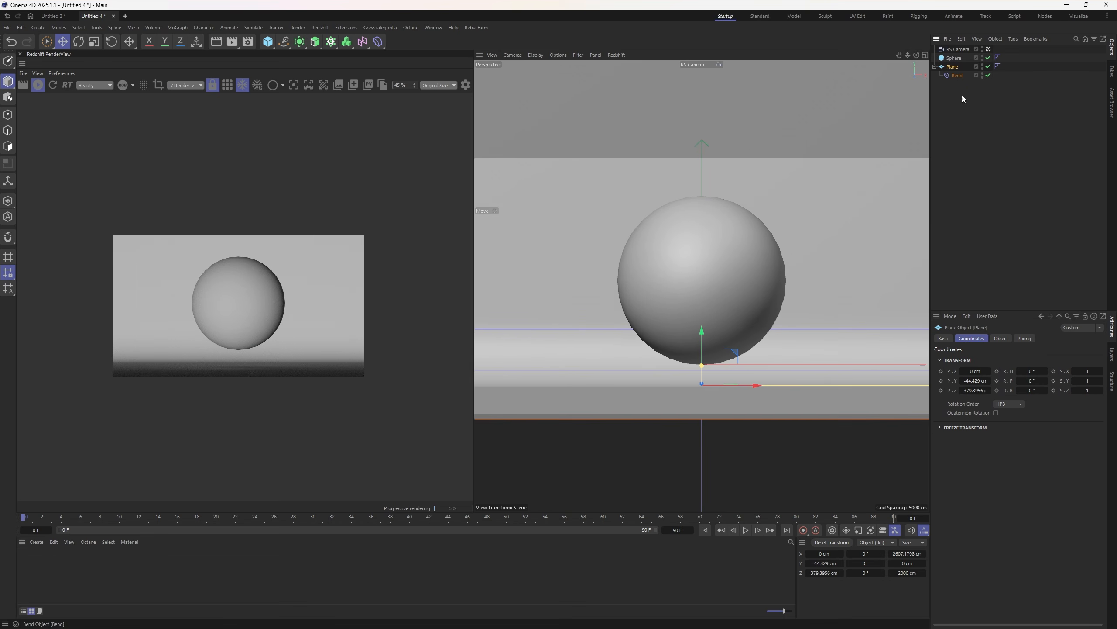
{"action": "left_click", "coordinate": [1000, 337]}
{"action": "mouse_move", "coordinate": [995, 369]}
{"action": "left_mouse_down"}
{"action": "mouse_move", "coordinate": [1012, 369]}
{"action": "mouse_move", "coordinate": [977, 377]}
{"action": "left_mouse_up"}
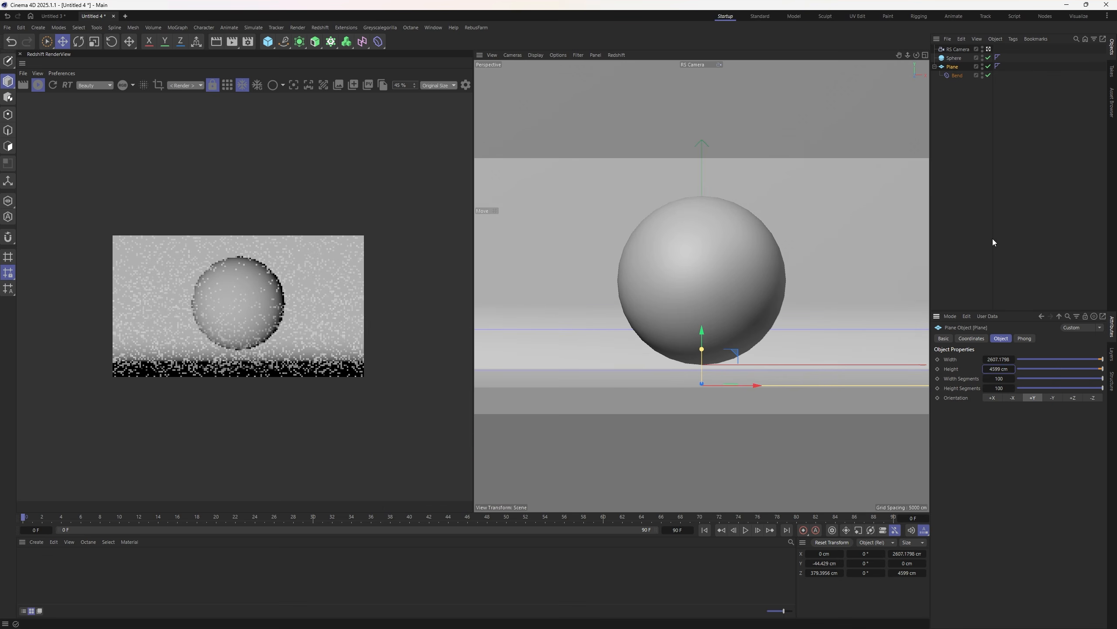
{"action": "scroll", "coordinate": [211, 323], "scroll_direction": "up", "scroll_amount": 1}
{"action": "scroll", "coordinate": [211, 326], "scroll_direction": "up", "scroll_amount": 2}
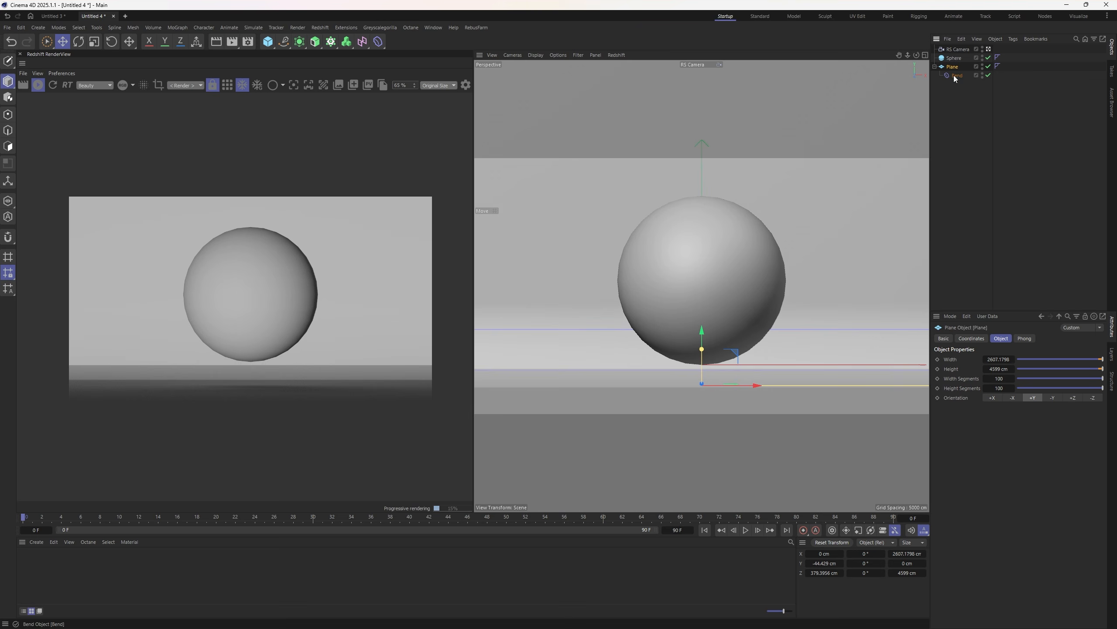
{"action": "left_click", "coordinate": [304, 44]}
- Check the Subdivision Surface wrapping the backdrop plane, then deselect everything
{"action": "left_click", "coordinate": [973, 142]}
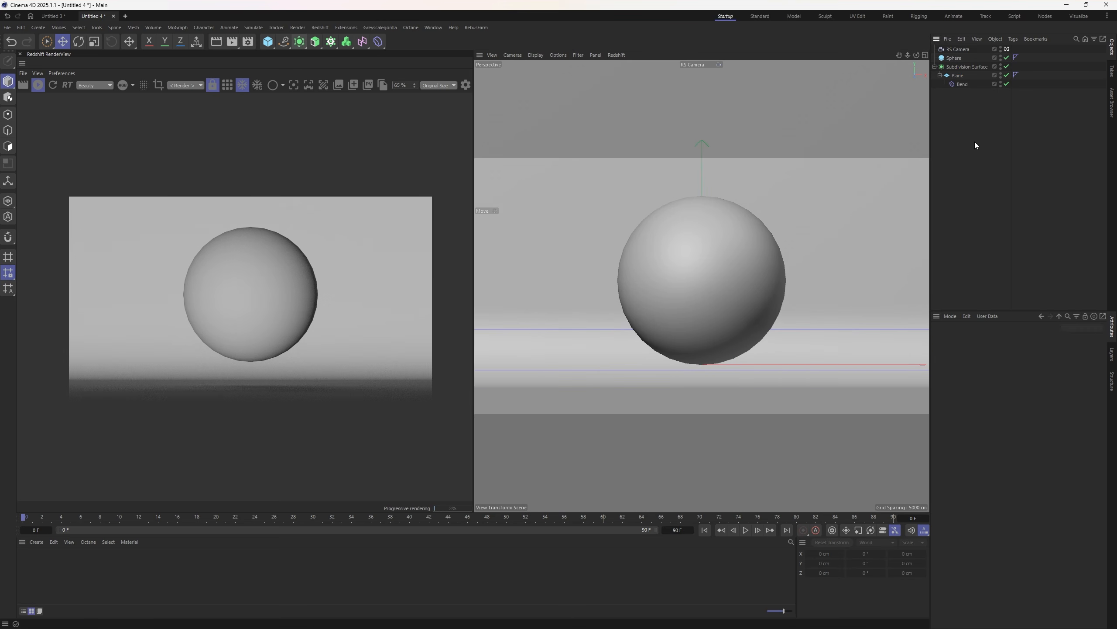
{"action": "left_click", "coordinate": [970, 67]}
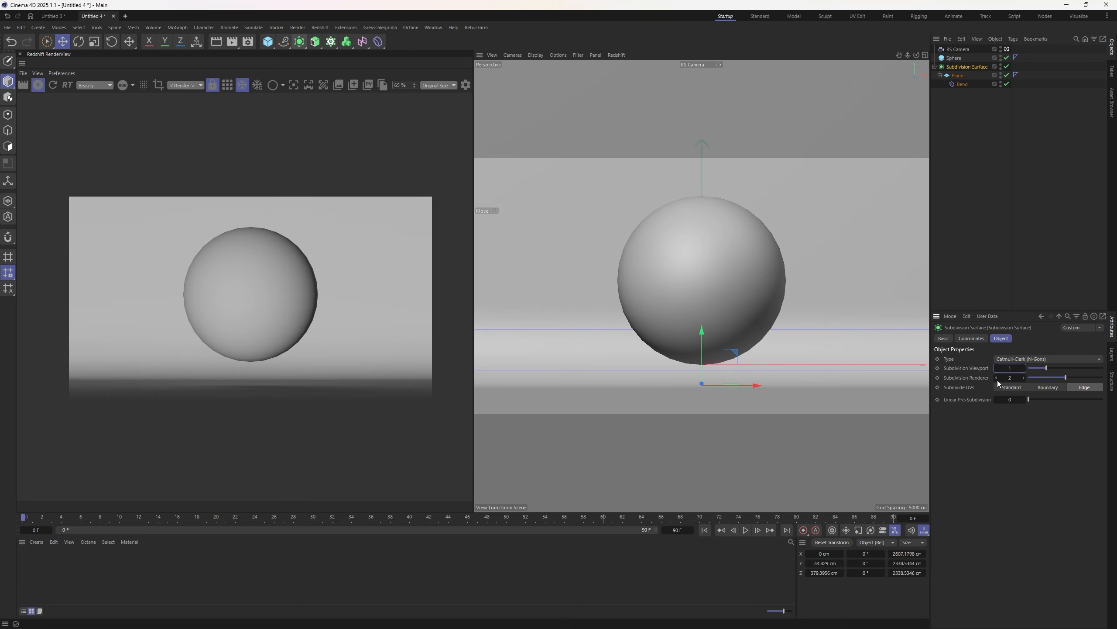
{"action": "left_click", "coordinate": [974, 240]}
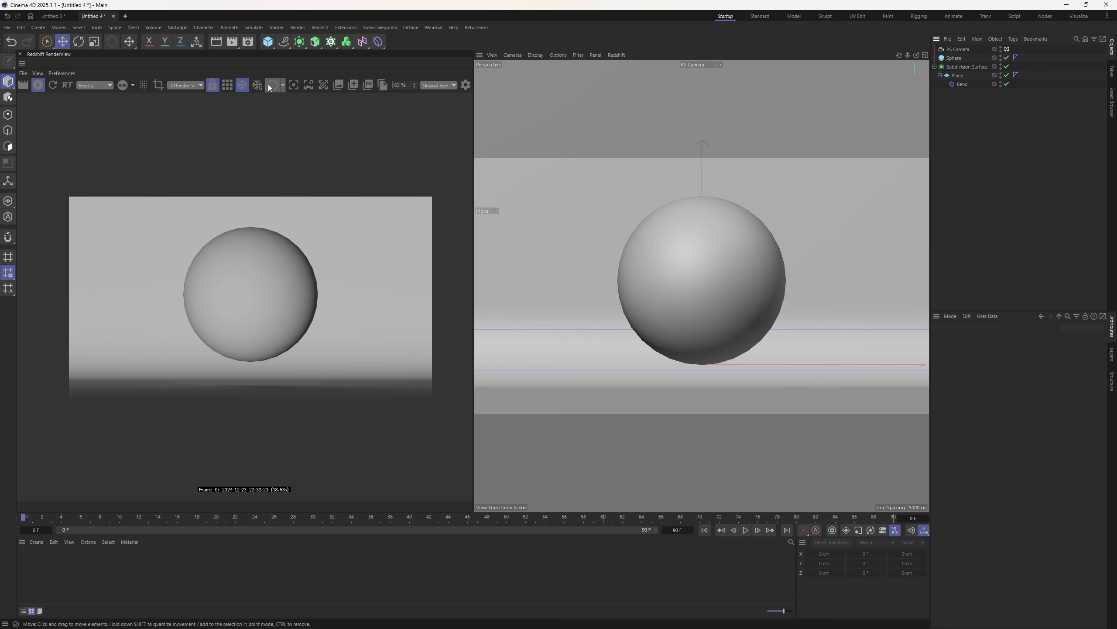
- Add a Redshift Area Light with a Target tag aimed at the Sphere
{"action": "left_click", "coordinate": [320, 28]}
{"action": "mouse_move", "coordinate": [347, 53]}
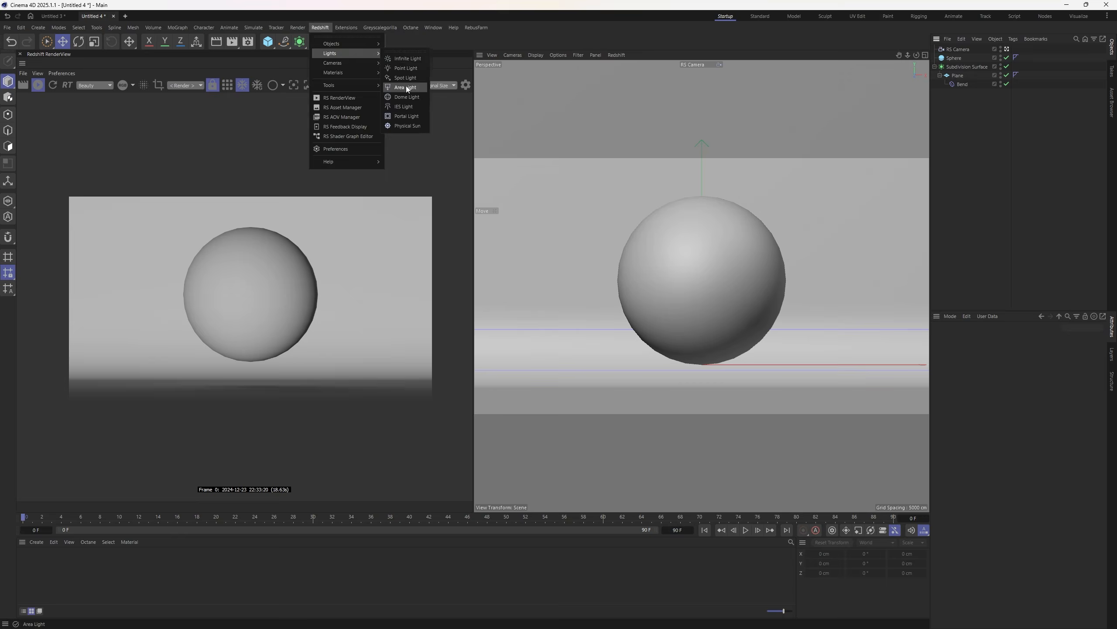
{"action": "left_click", "coordinate": [405, 87]}
{"action": "right_click", "coordinate": [967, 52]}
{"action": "mouse_move", "coordinate": [1003, 73]}
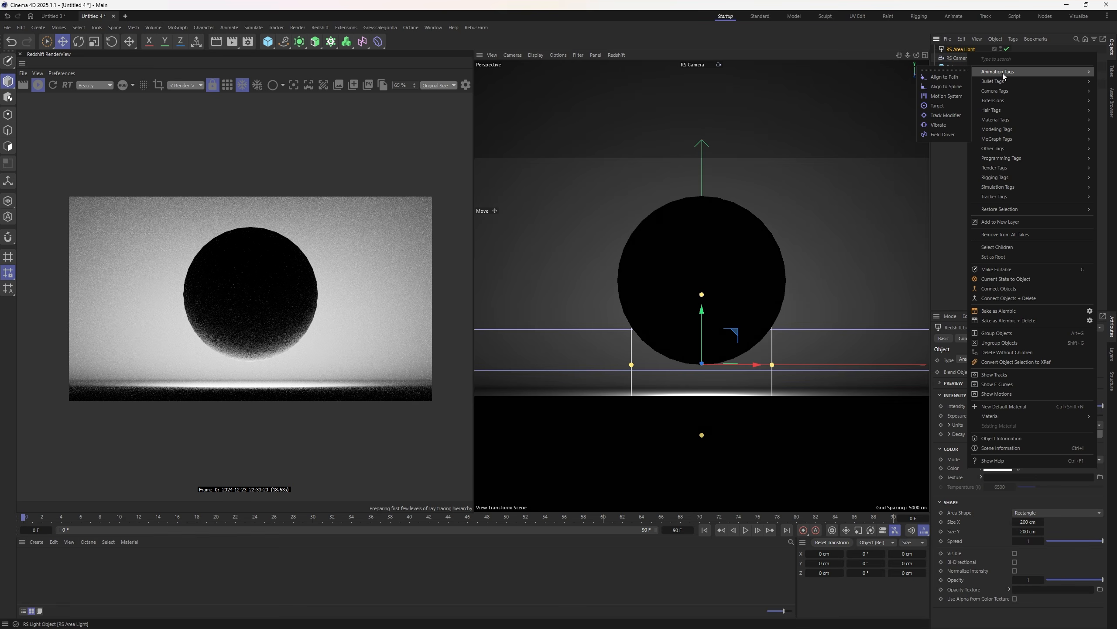
{"action": "left_click", "coordinate": [946, 107]}
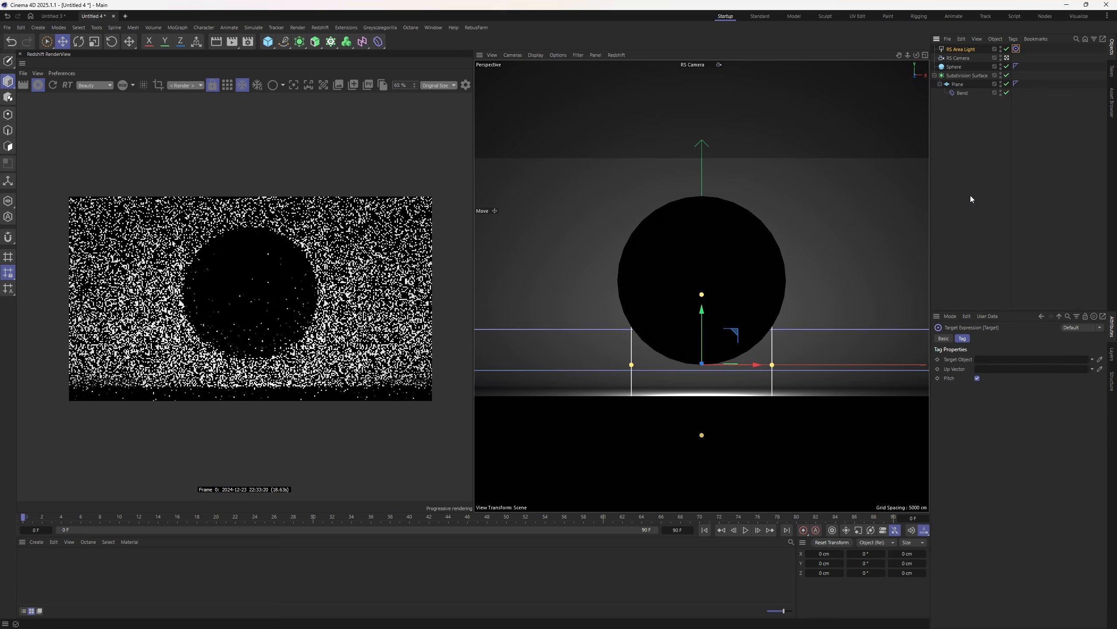
{"action": "left_click", "coordinate": [1101, 360]}
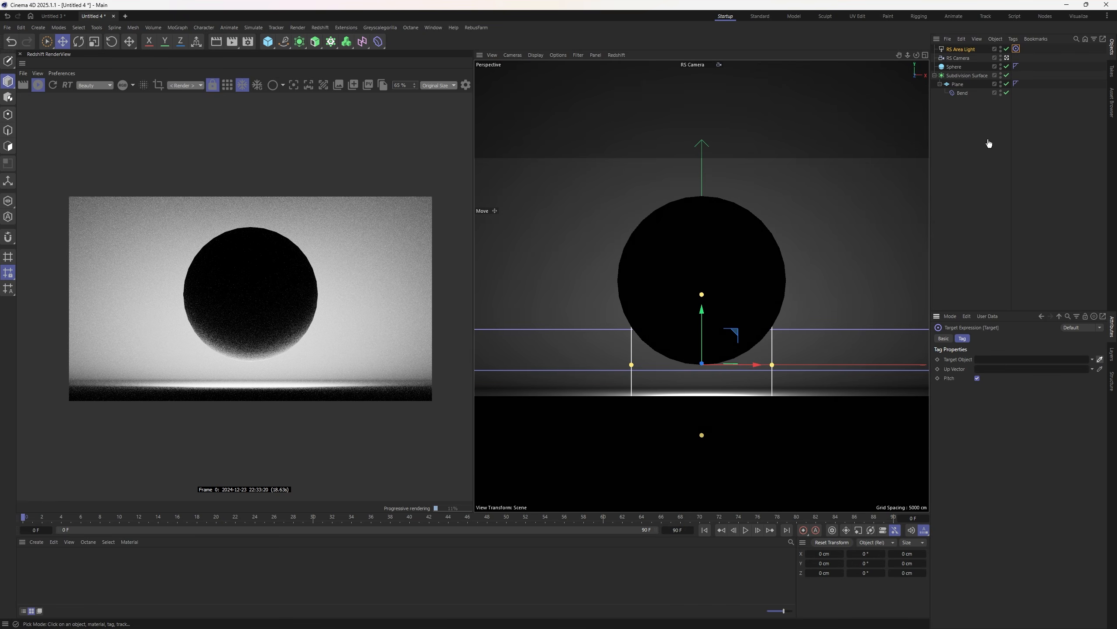
{"action": "left_click", "coordinate": [955, 67]}
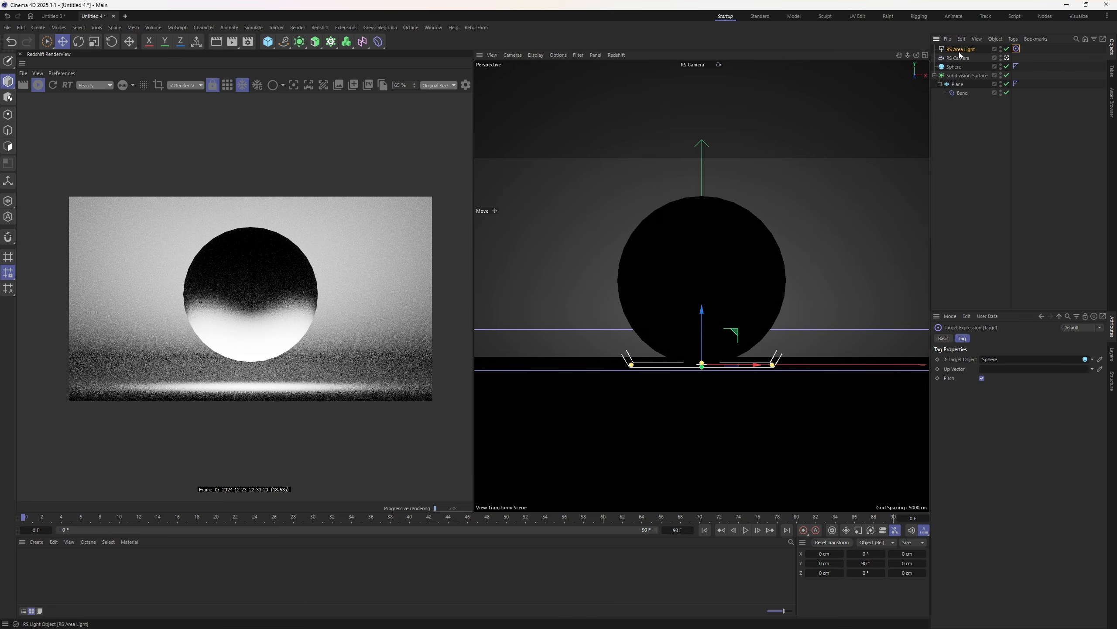
- Move the area light up and to the right of the sphere, checking from the top view
{"action": "left_click", "coordinate": [961, 49]}
{"action": "left_click_drag", "start_coordinate": [730, 304], "coordinate": [882, 110]}
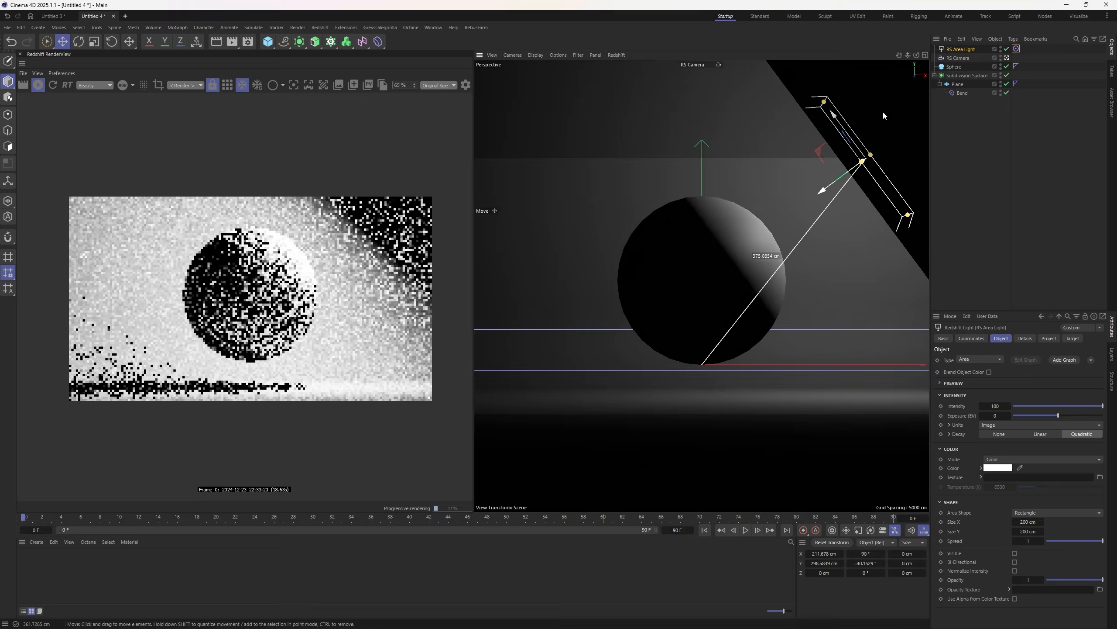
{"action": "left_click_drag", "start_coordinate": [776, 189], "coordinate": [819, 194]}
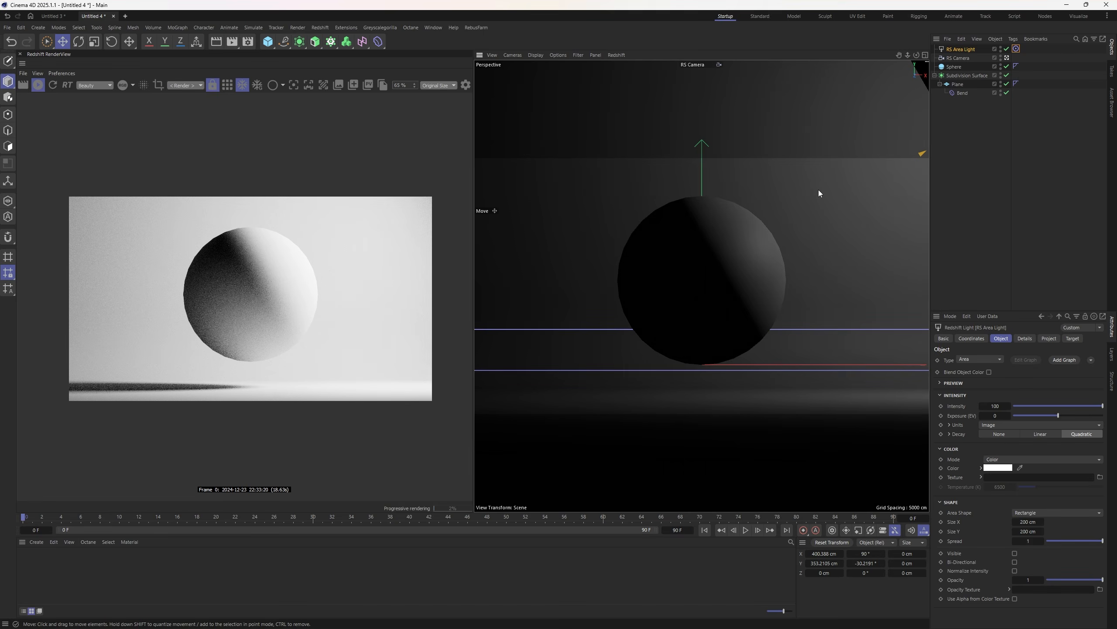
{"action": "key", "text": "F2"}
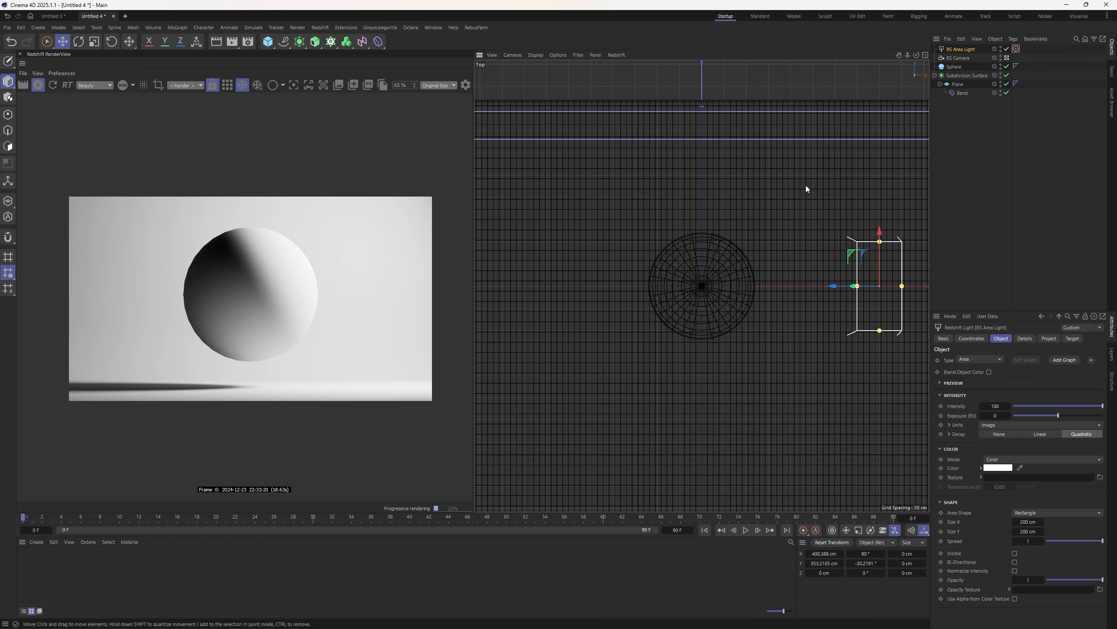
{"action": "left_click", "coordinate": [511, 56]}
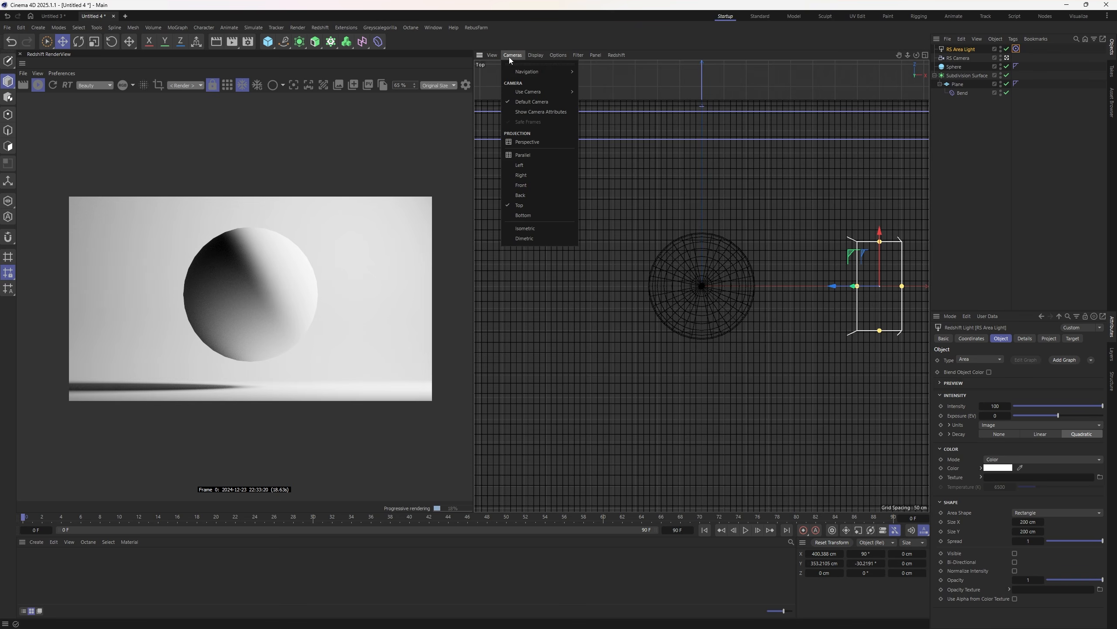
{"action": "left_click", "coordinate": [531, 143]}
- Switch to smooth shading, hide the grid, and slide the light back in depth
{"action": "key", "text": "n"}
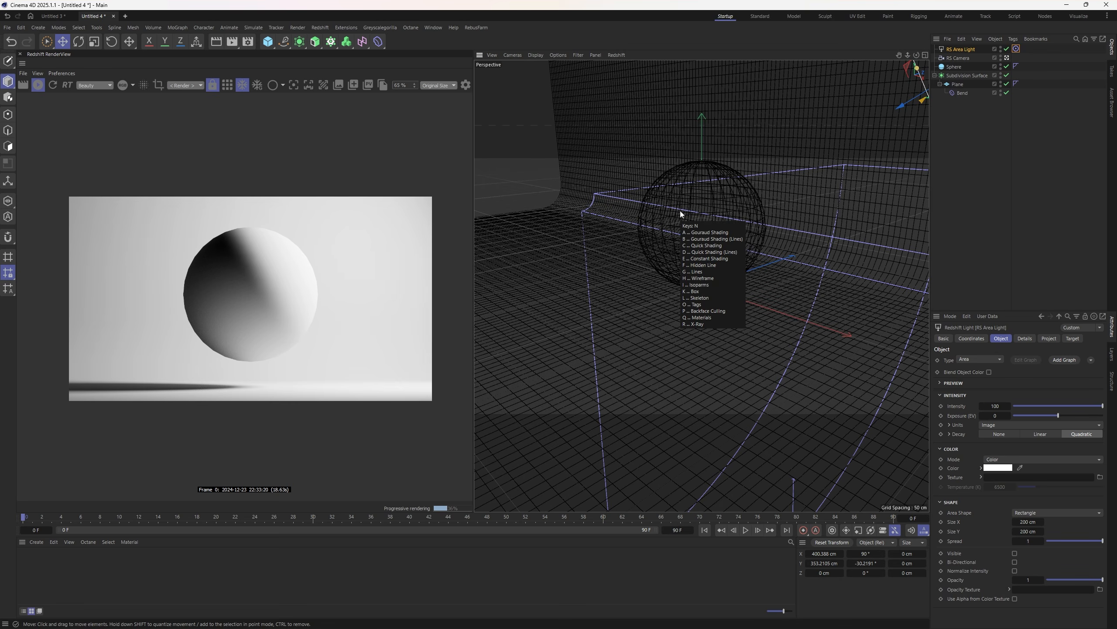
{"action": "key", "text": "a"}
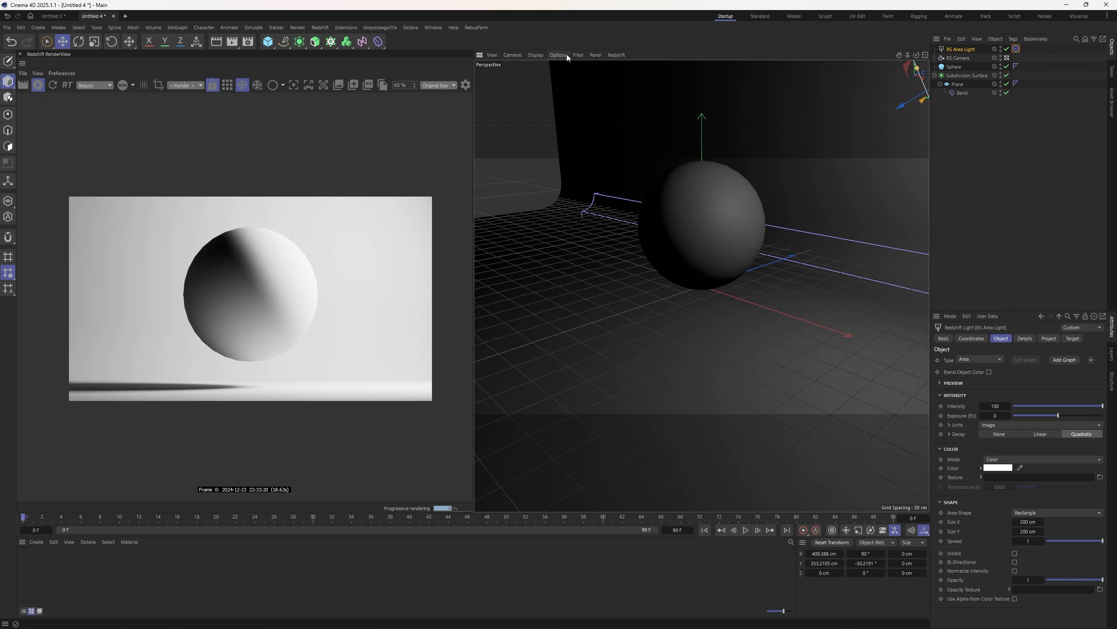
{"action": "left_click", "coordinate": [578, 55]}
{"action": "left_click", "coordinate": [594, 115]}
{"action": "right_click_drag", "start_coordinate": [707, 265], "coordinate": [670, 280], "text": "alt"}
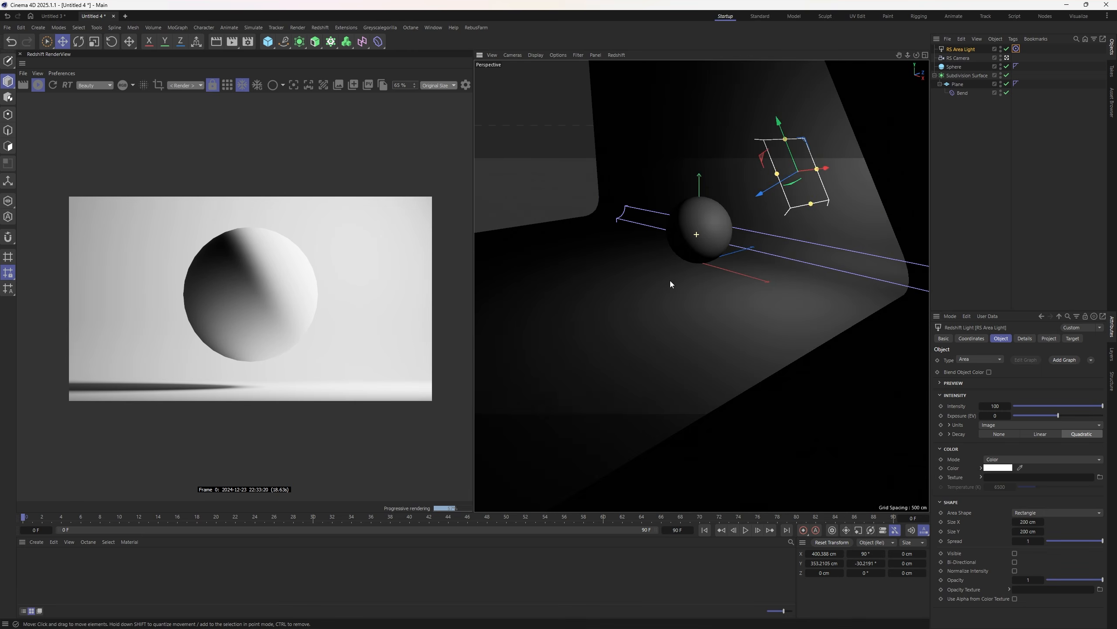
{"action": "left_click_drag", "start_coordinate": [670, 280], "coordinate": [754, 228], "text": "alt"}
{"action": "left_click_drag", "start_coordinate": [699, 280], "coordinate": [764, 260], "text": "alt"}
{"action": "left_click_drag", "start_coordinate": [774, 202], "coordinate": [789, 203]}
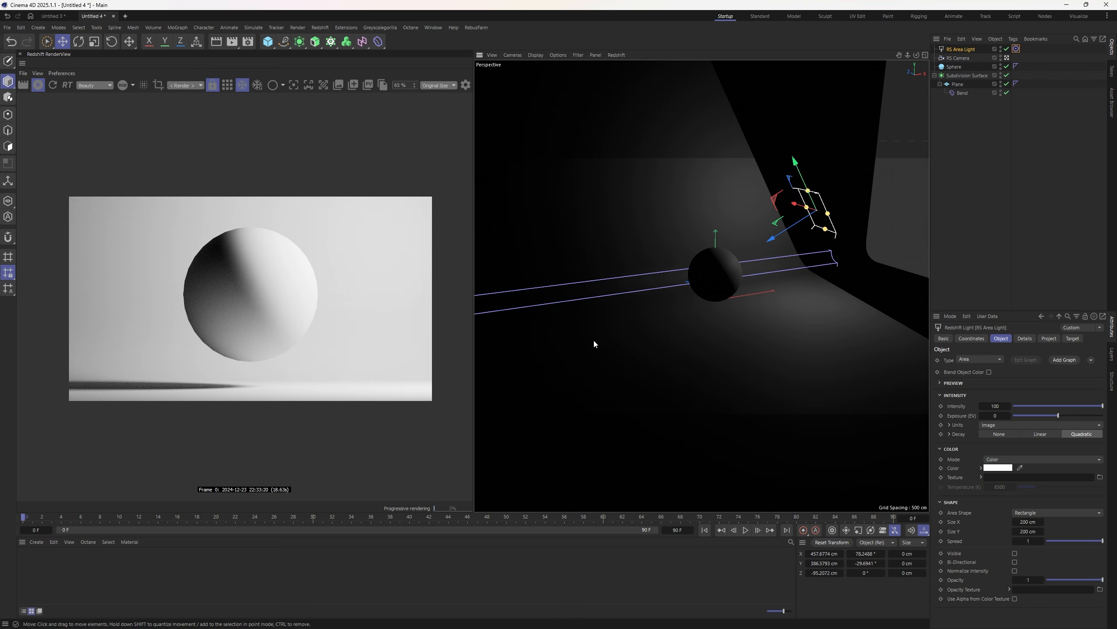
- Raise the sphere's segment count to 101
{"action": "left_click", "coordinate": [715, 281]}
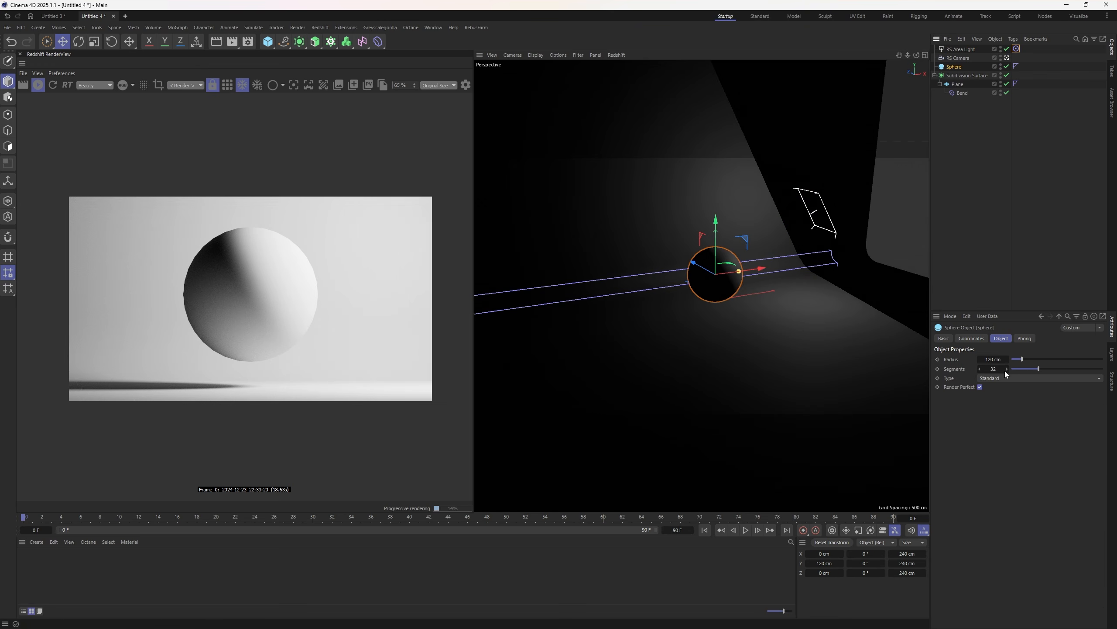
{"action": "left_click_drag", "start_coordinate": [1032, 368], "coordinate": [1103, 368]}
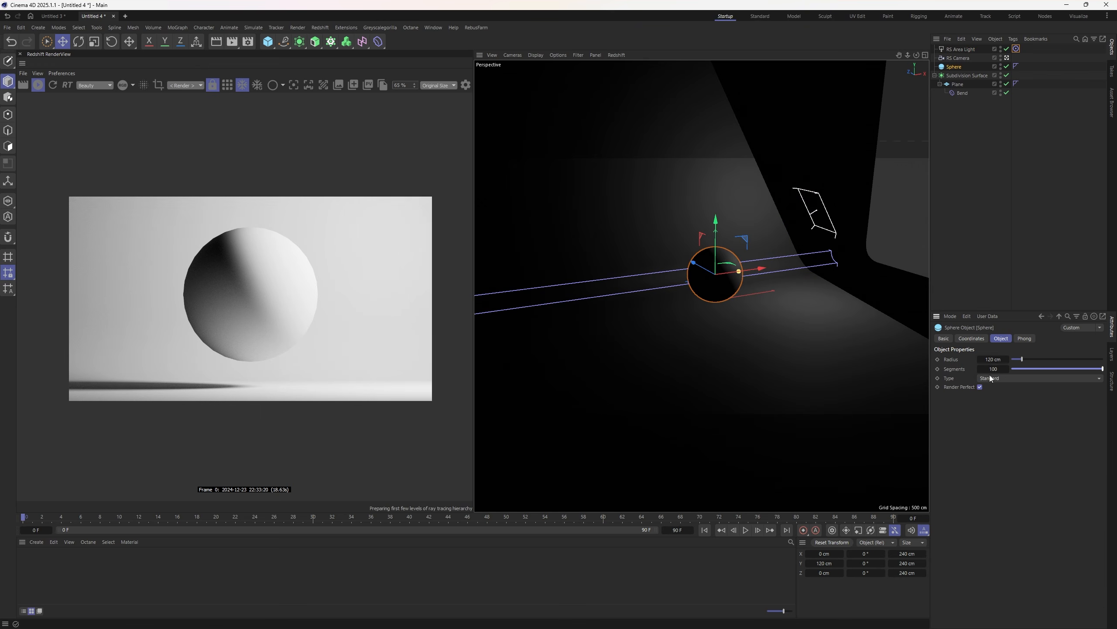
{"action": "left_click", "coordinate": [1006, 369]}
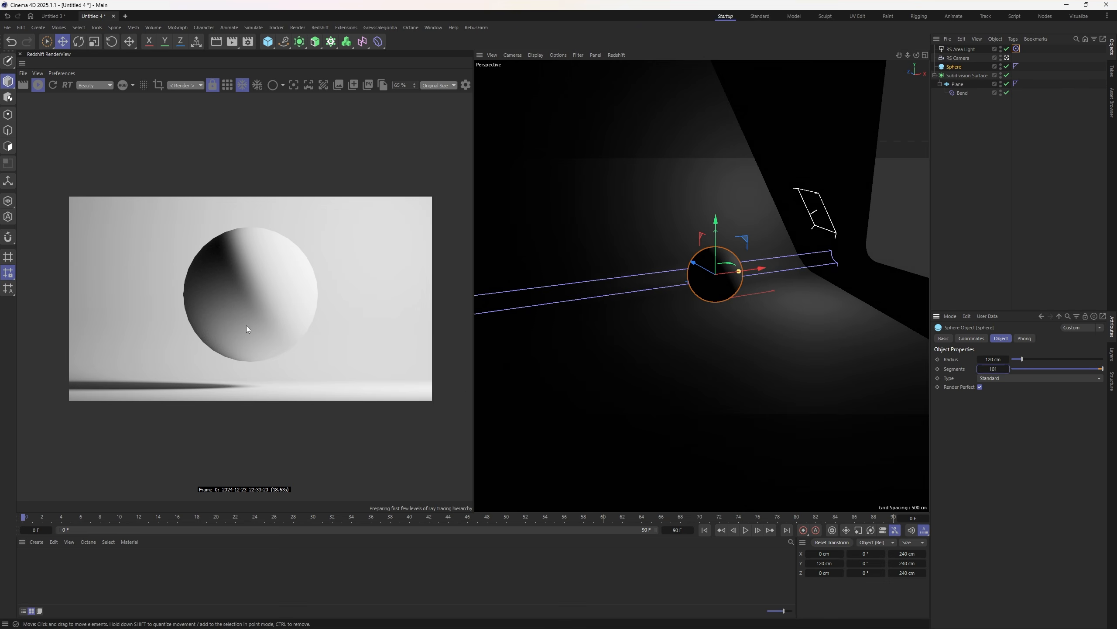
{"action": "scroll", "coordinate": [205, 336], "scroll_direction": "up", "scroll_amount": 3}
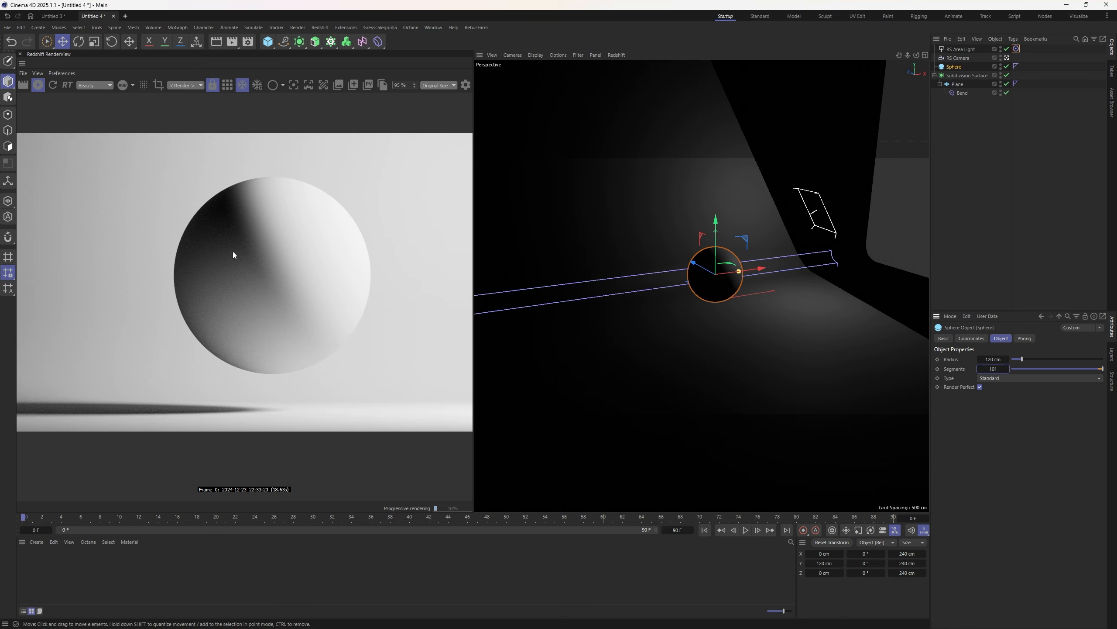
- Check the output resolution in Render Settings, then fit the full render in the RenderView
{"action": "left_click", "coordinate": [248, 41]}
{"action": "left_click", "coordinate": [280, 81]}
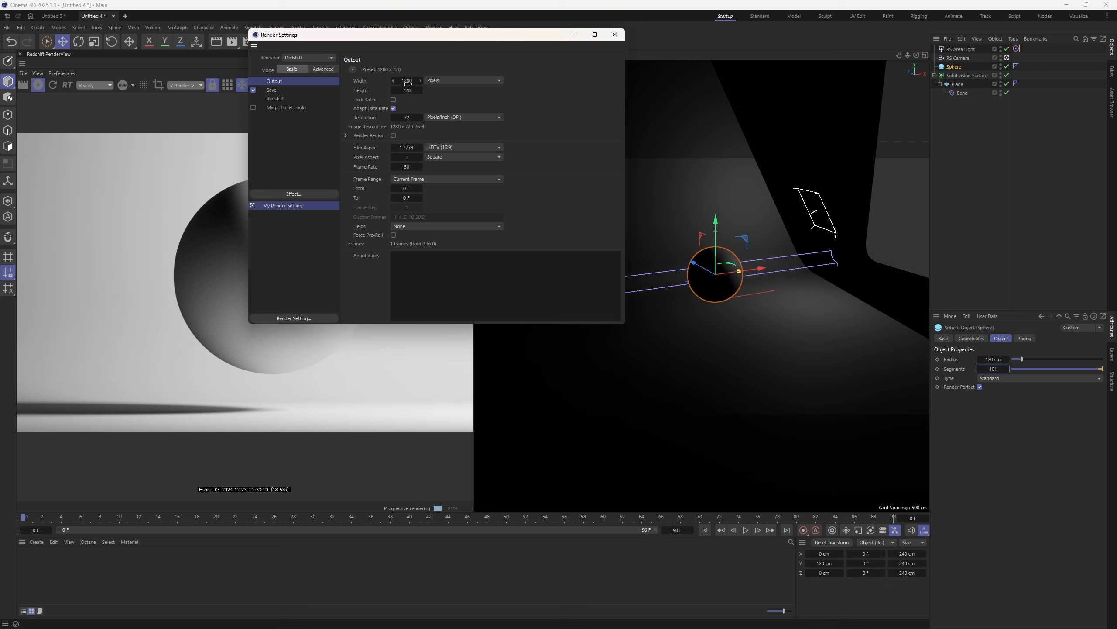
{"action": "left_click", "coordinate": [406, 89]}
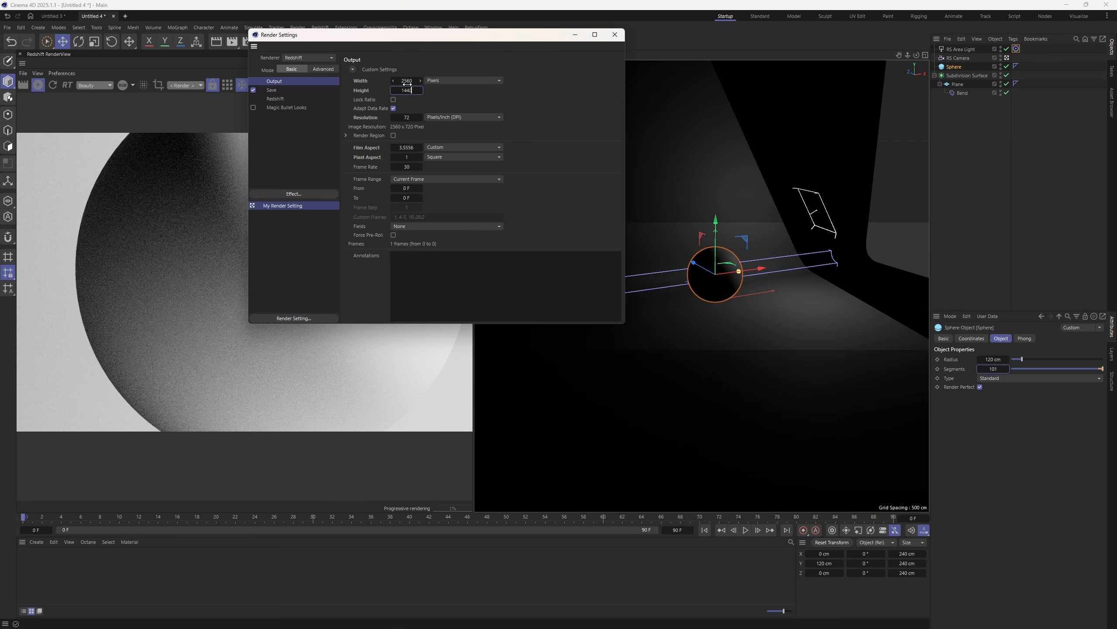
{"action": "left_click", "coordinate": [614, 34]}
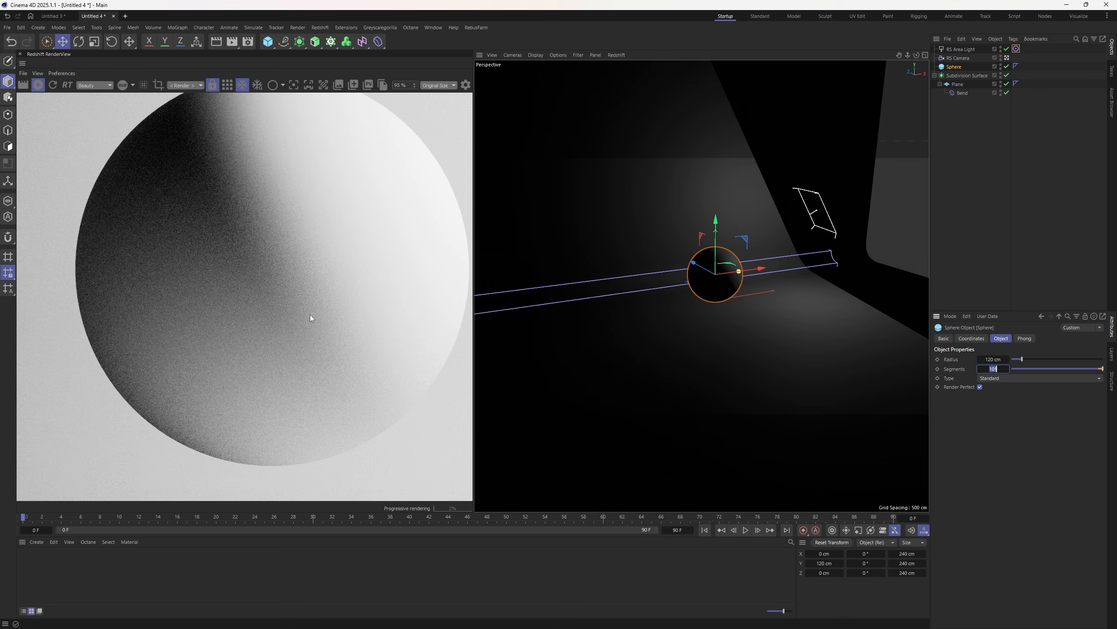
{"action": "scroll", "coordinate": [309, 315], "scroll_direction": "down", "scroll_amount": 4}
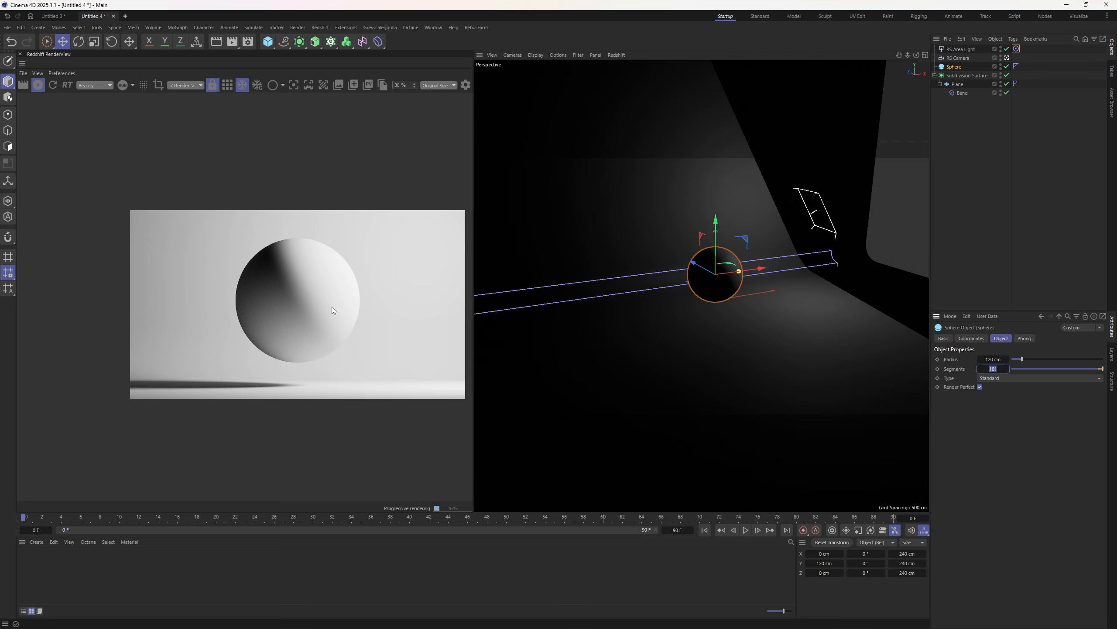
{"action": "scroll", "coordinate": [332, 307], "scroll_direction": "up", "scroll_amount": 2}
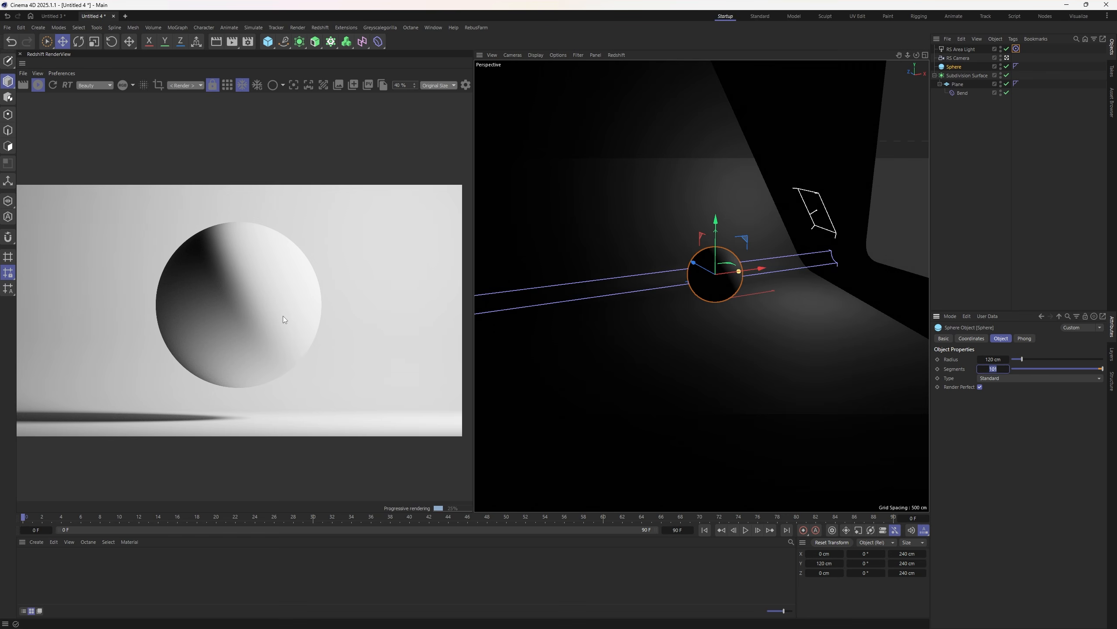
{"action": "left_click", "coordinate": [319, 28]}
{"action": "mouse_move", "coordinate": [336, 45]}
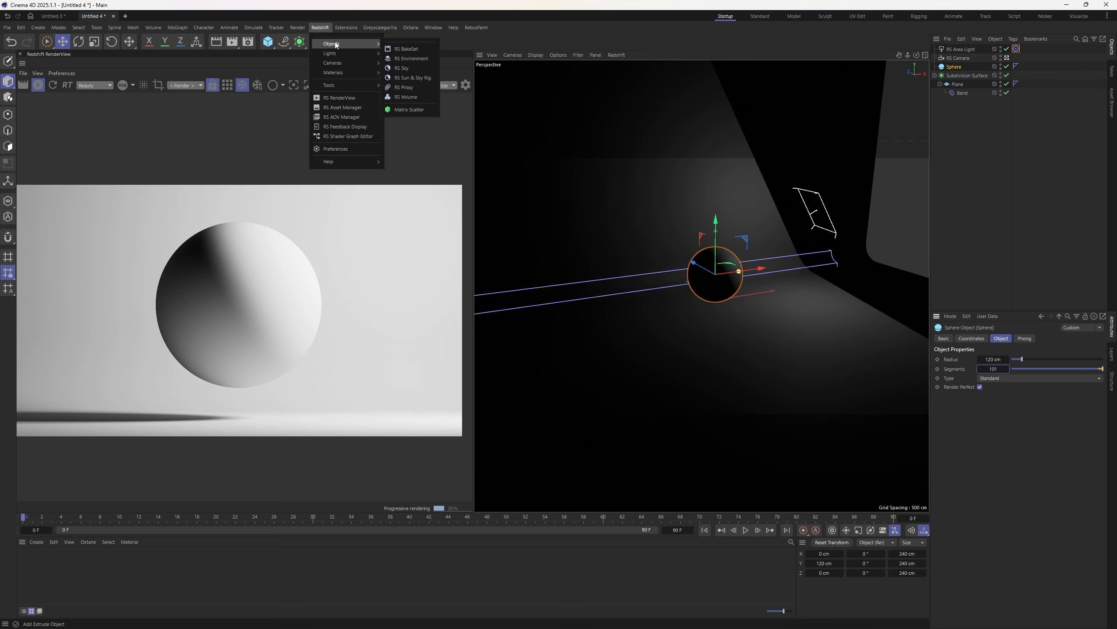
- Move the area light to a new position above the sphere
{"action": "left_click", "coordinate": [567, 250]}
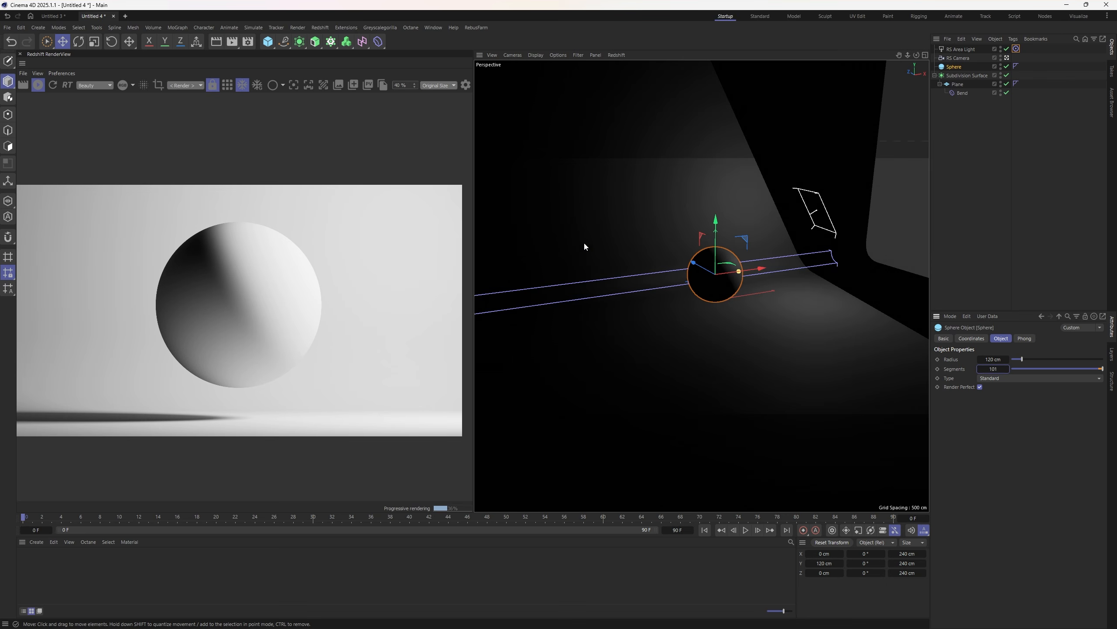
{"action": "left_click", "coordinate": [961, 49]}
{"action": "left_click_drag", "start_coordinate": [805, 184], "coordinate": [800, 171]}
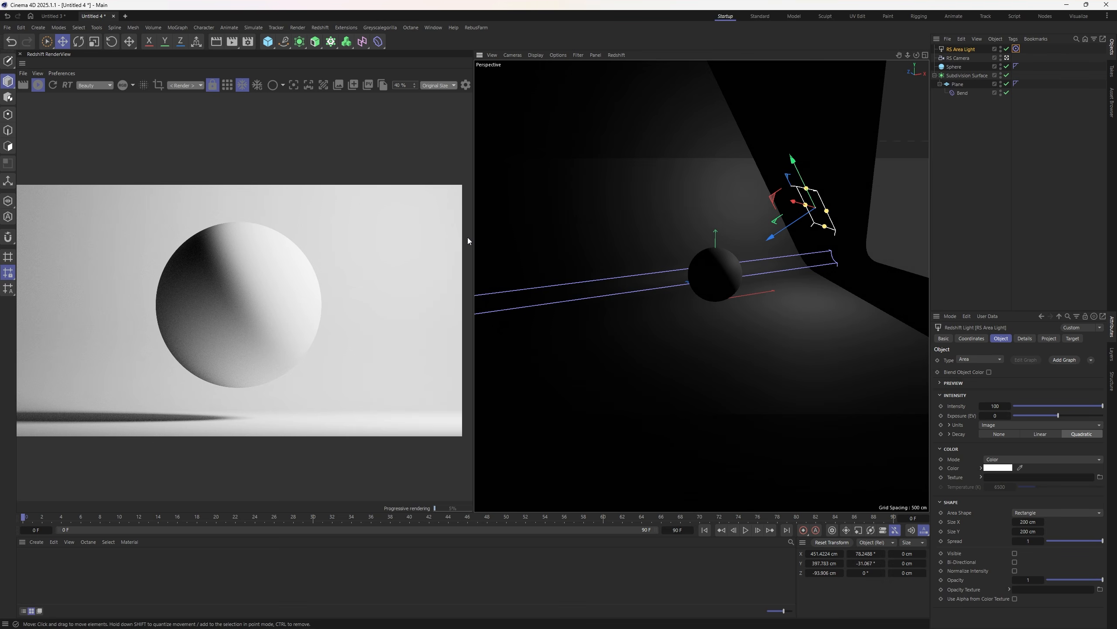
- Add an RS Dome Light and set its colour to white
{"action": "left_click", "coordinate": [317, 28]}
{"action": "mouse_move", "coordinate": [329, 45]}
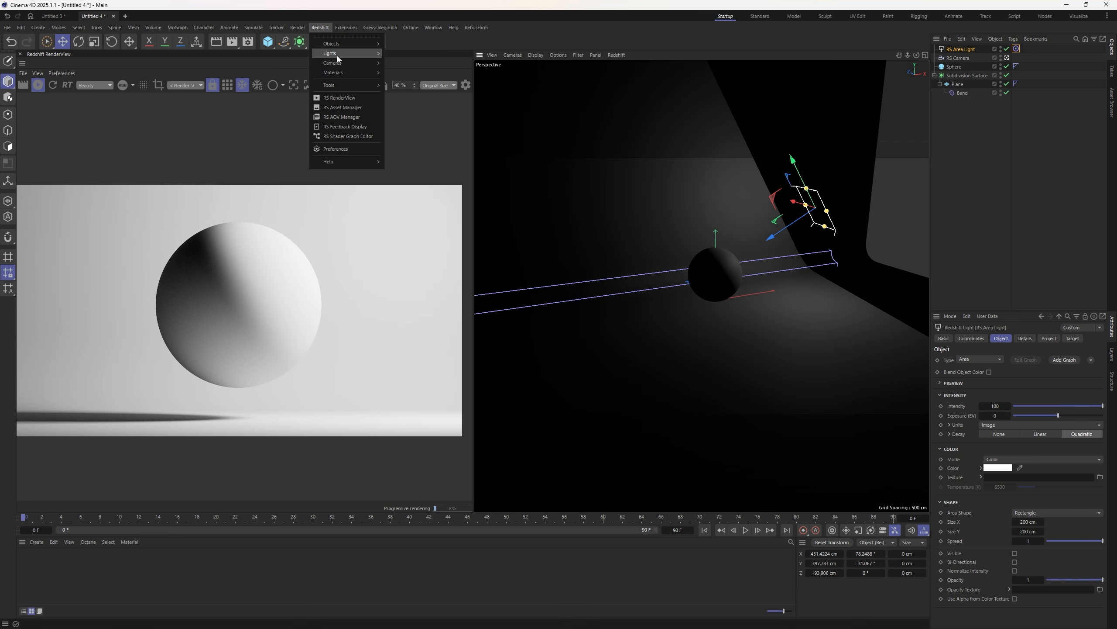
{"action": "left_click", "coordinate": [398, 100]}
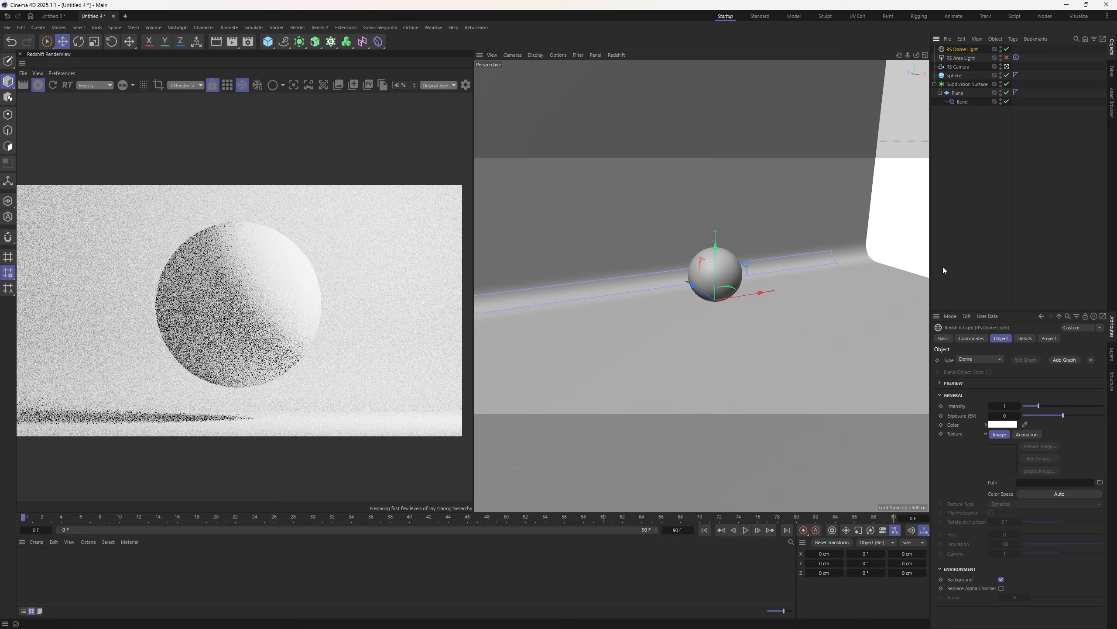
{"action": "left_click", "coordinate": [1005, 425]}
{"action": "left_click_drag", "start_coordinate": [917, 470], "coordinate": [916, 506]}
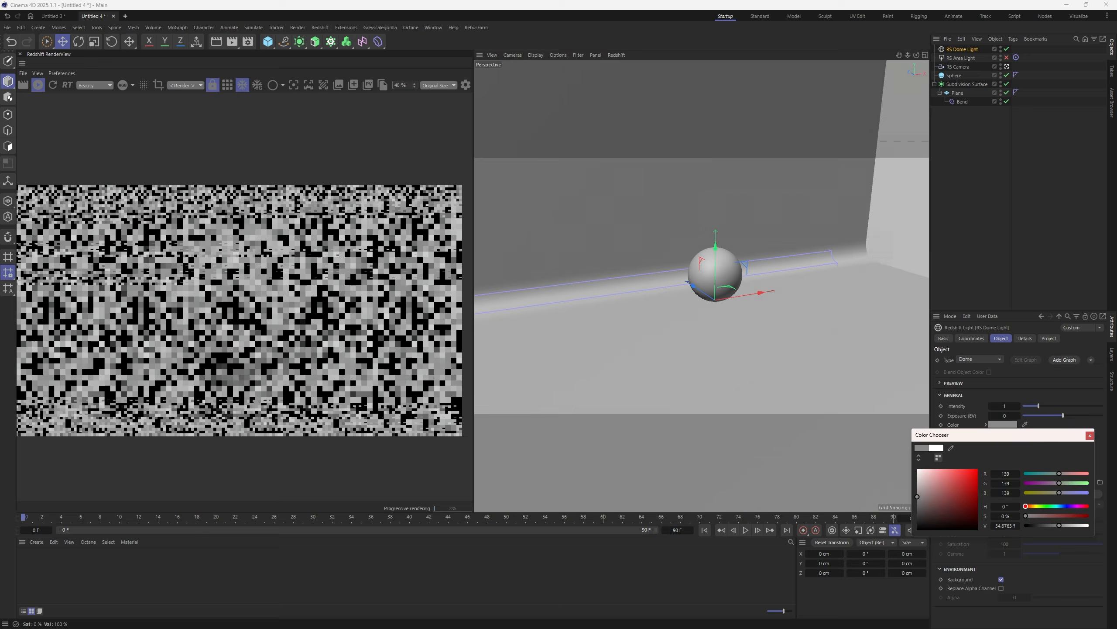
{"action": "left_click", "coordinate": [1003, 424]}
{"action": "left_click_drag", "start_coordinate": [917, 506], "coordinate": [917, 470]}
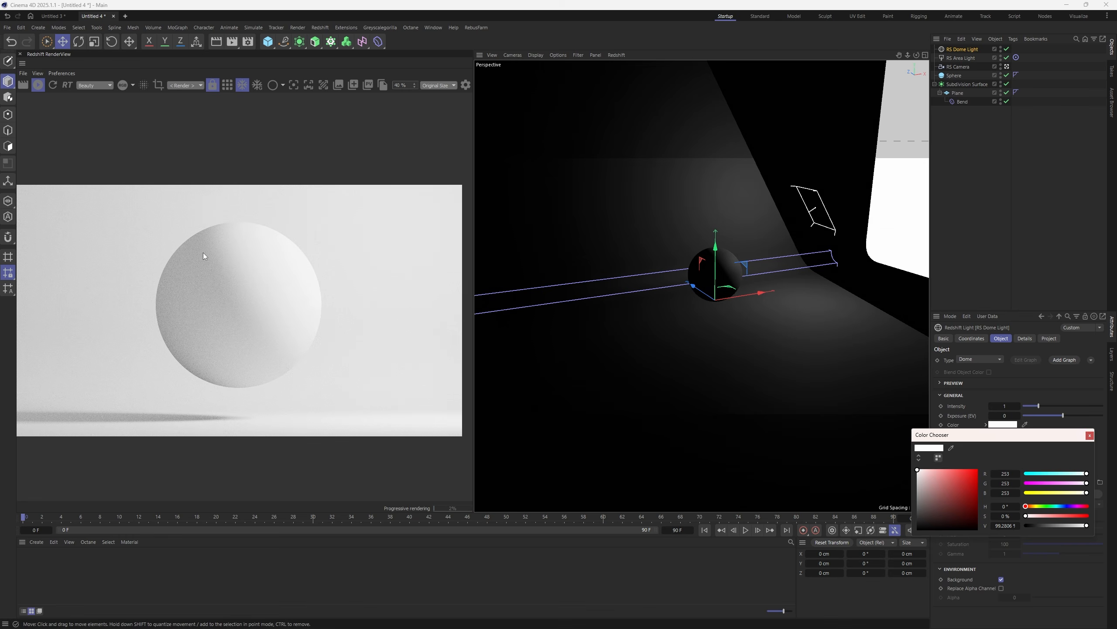
{"action": "left_click", "coordinate": [917, 529]}
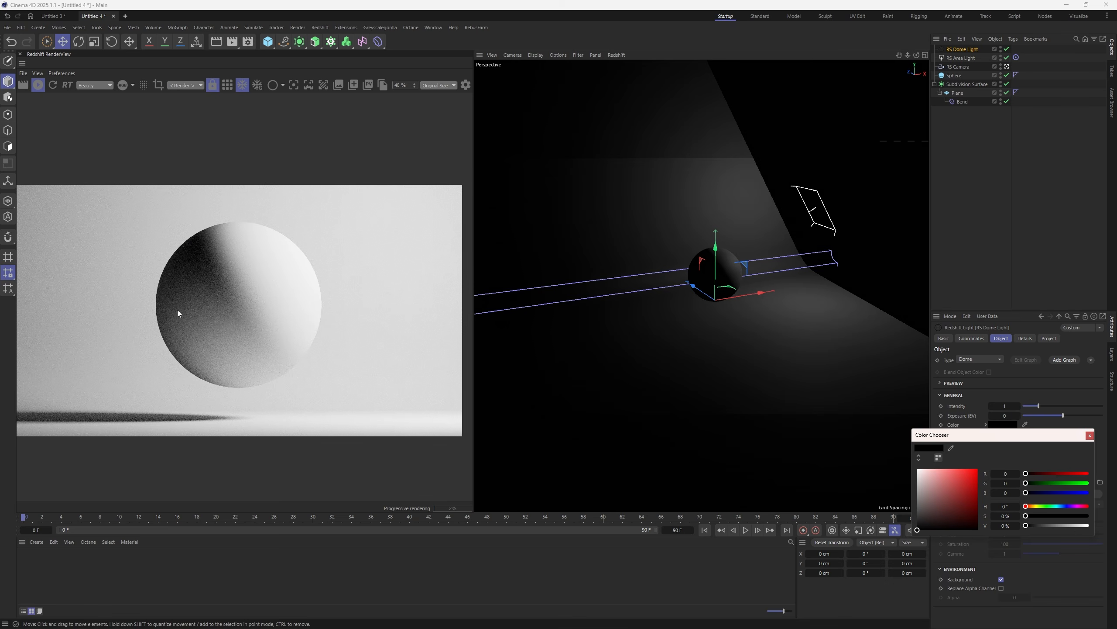
{"action": "left_click", "coordinate": [918, 470]}
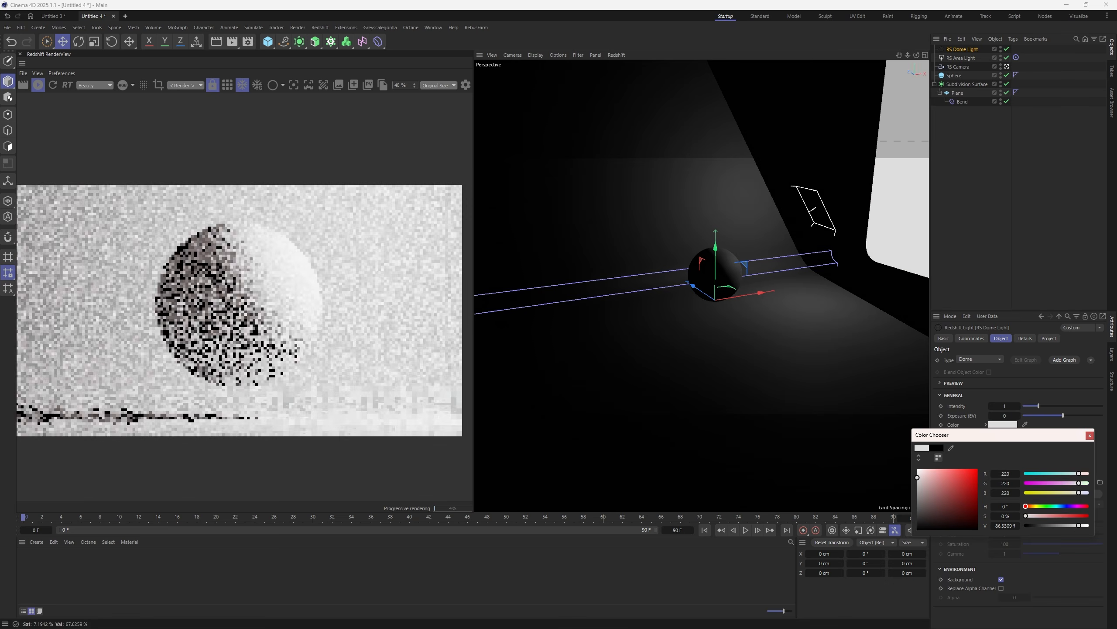
{"action": "left_click", "coordinate": [1088, 435]}
- Rename the dome light to Shadows
{"action": "left_click", "coordinate": [679, 198]}
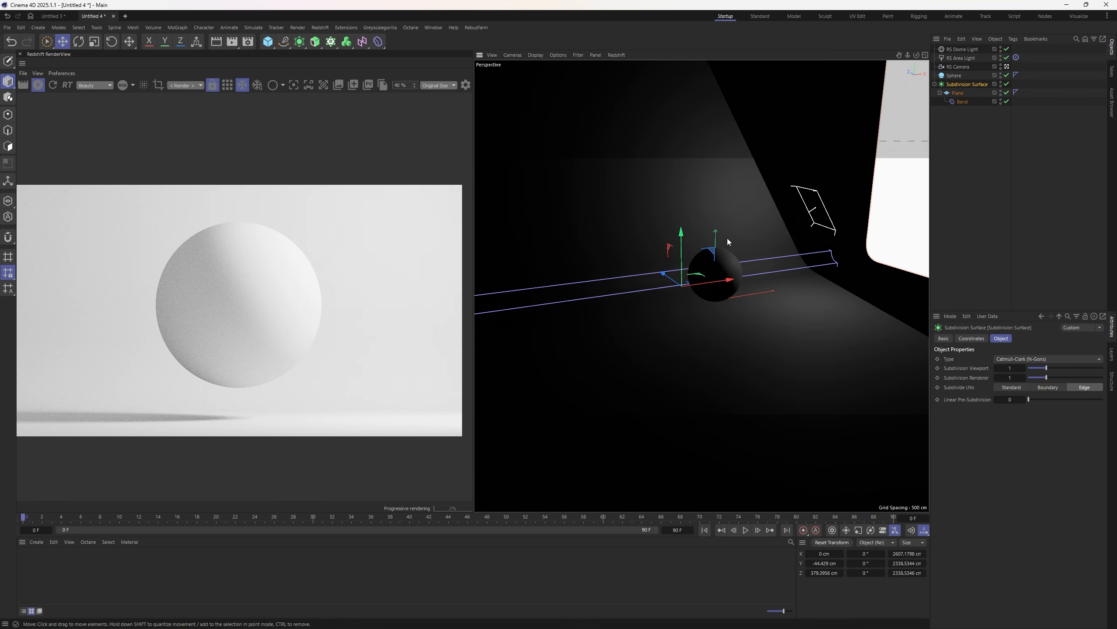
{"action": "left_click", "coordinate": [963, 49]}
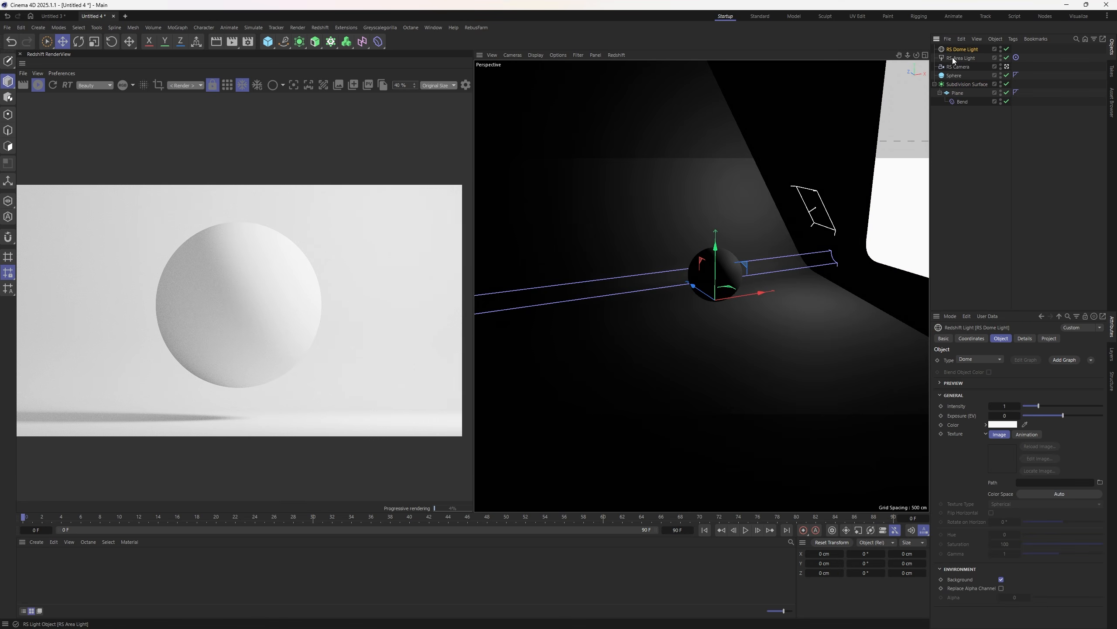
{"action": "double_click", "coordinate": [962, 50]}
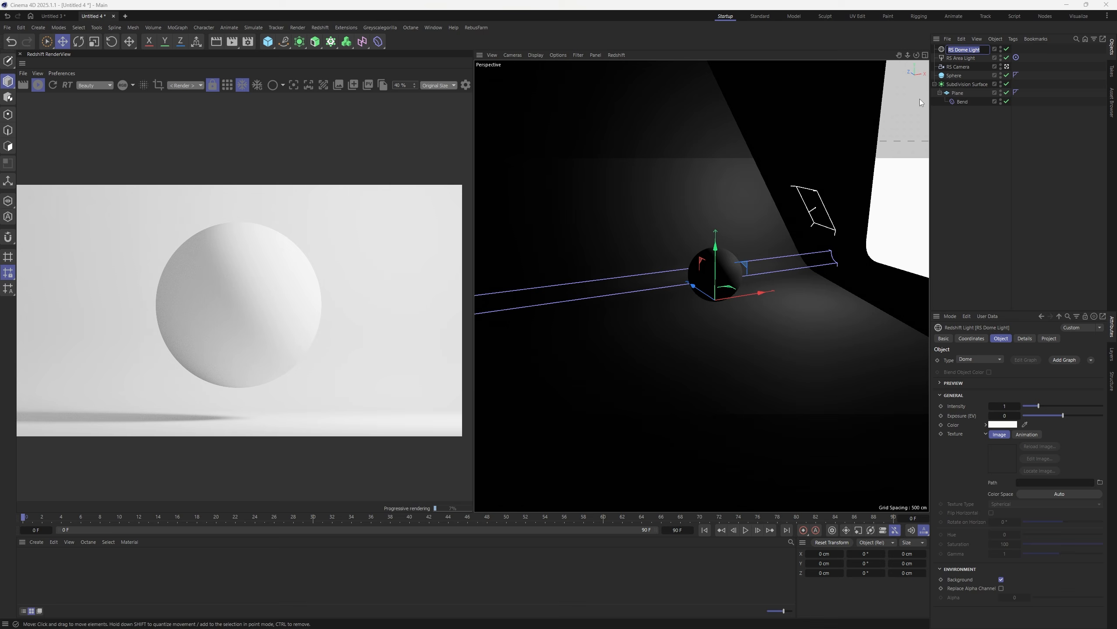
{"action": "type", "text": "Shad"}
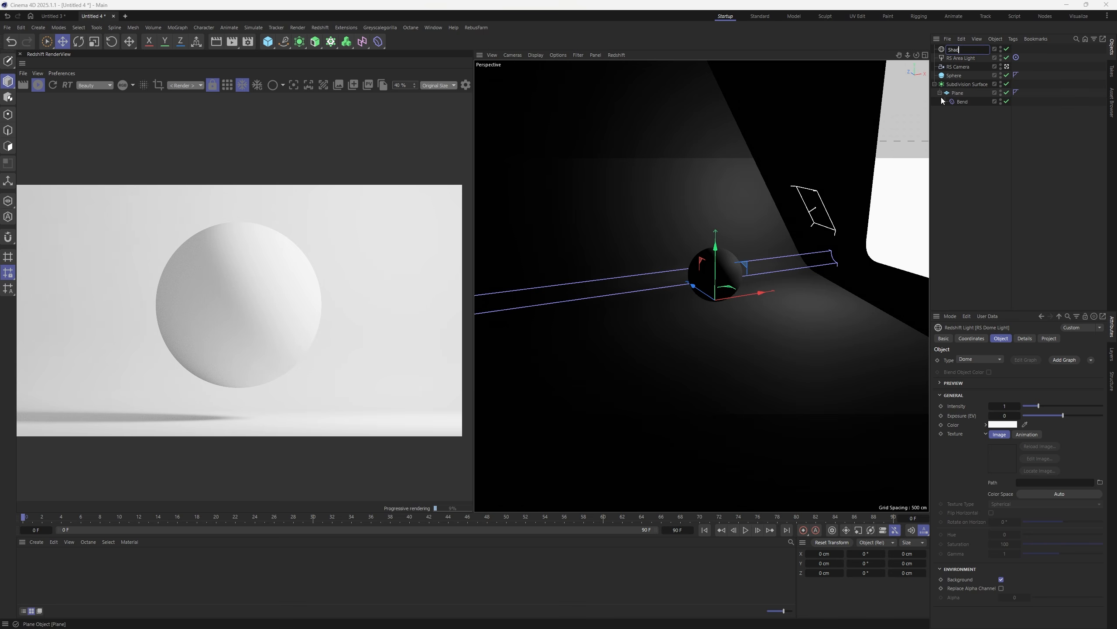
{"action": "type", "text": "ows"}
{"action": "key", "text": "Return"}
- Rename the area light to LIGHT_01
{"action": "left_click", "coordinate": [963, 58]}
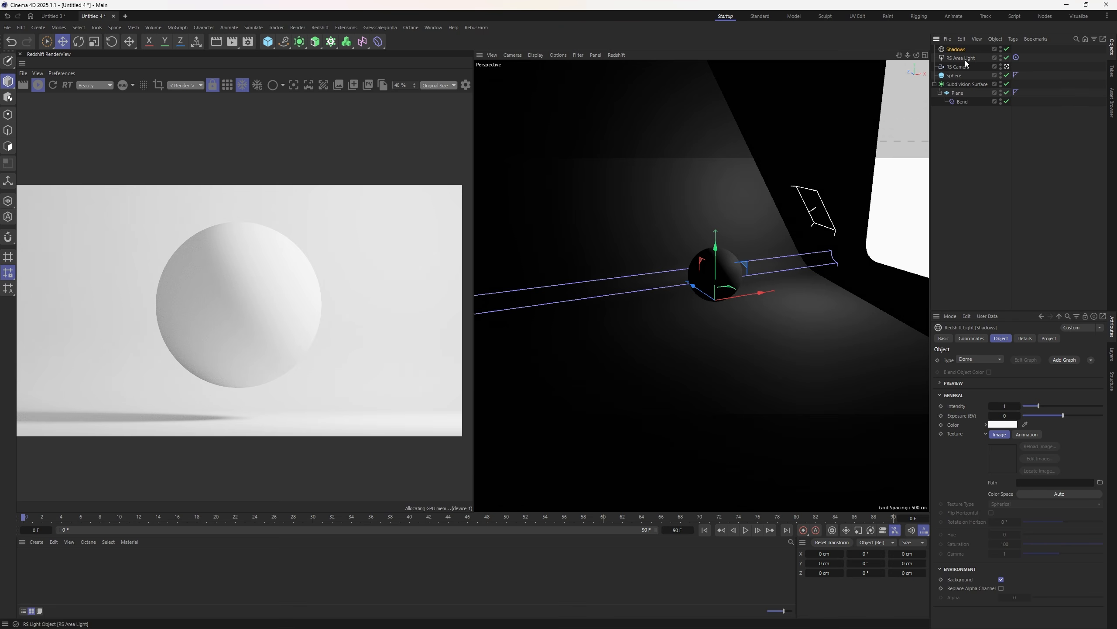
{"action": "double_click", "coordinate": [965, 59]}
{"action": "type", "text": "LIGHT"}
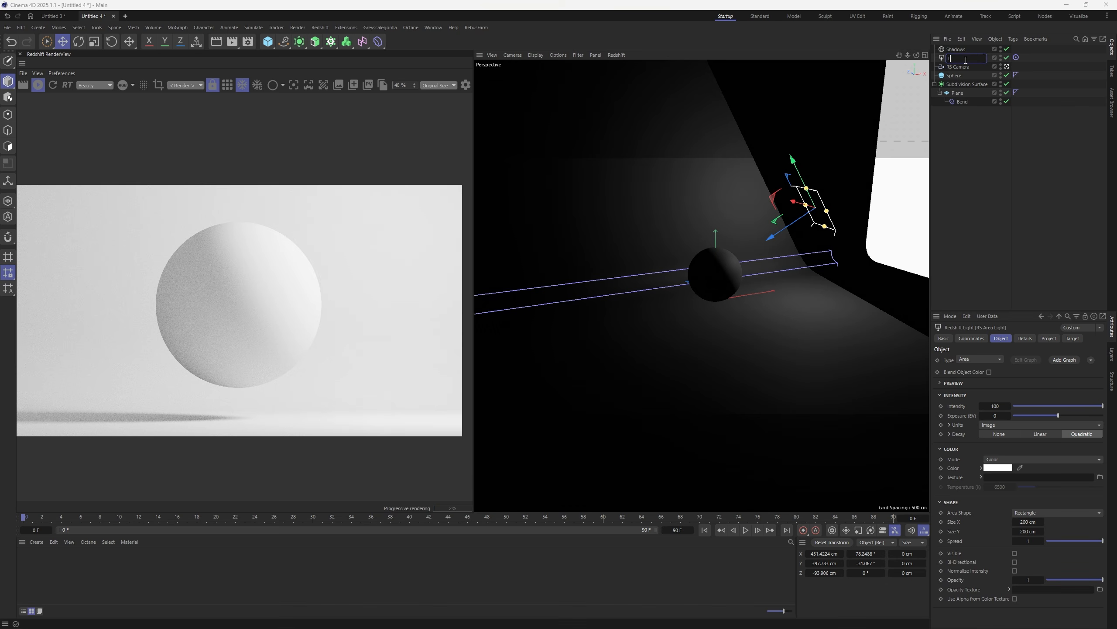
{"action": "type", "text": "_01"}
{"action": "key", "text": "Return"}
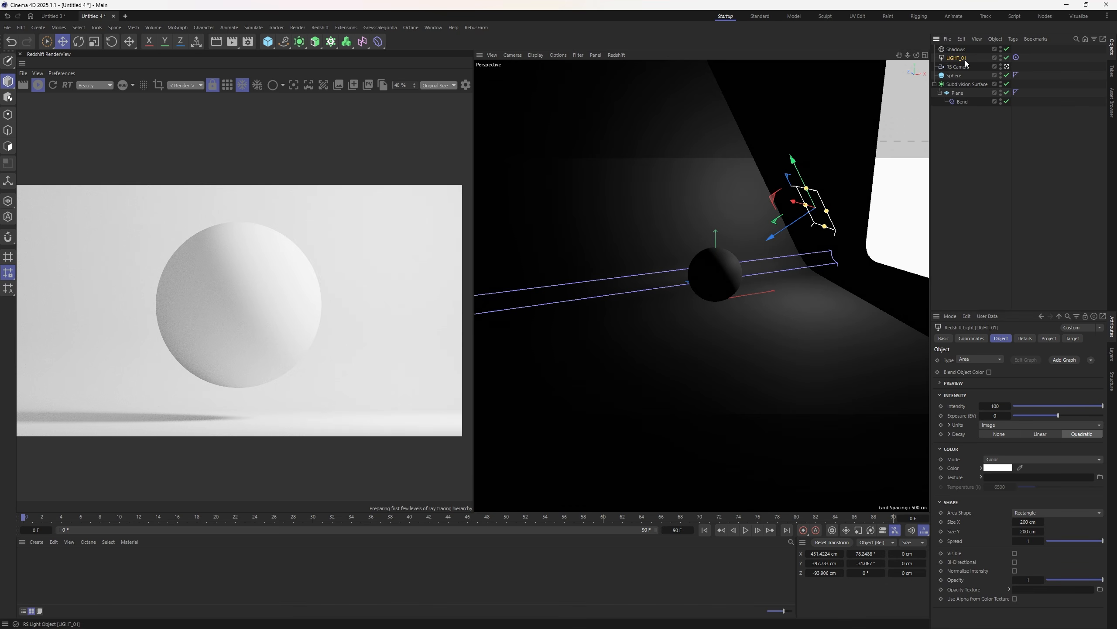
{"action": "left_click", "coordinate": [955, 49]}
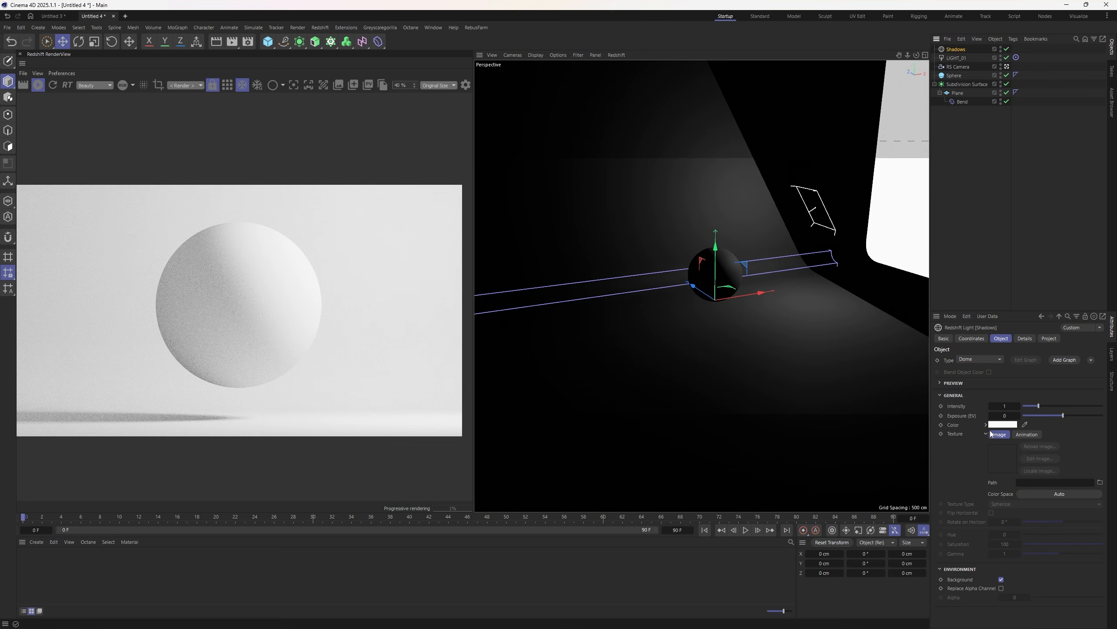
{"action": "left_click", "coordinate": [1002, 424]}
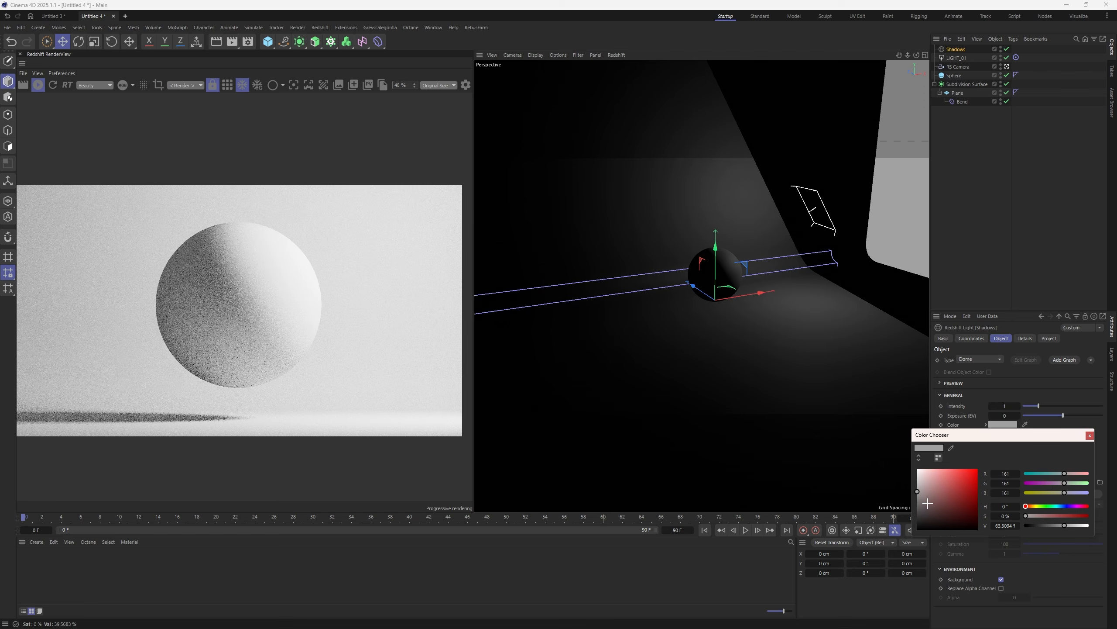
- Dim the Shadows dome light to RGB 128 and Ctrl-drag a LIGHT_01 copy along world X to the sphere's left
{"action": "left_click_drag", "start_coordinate": [917, 492], "coordinate": [917, 499]}
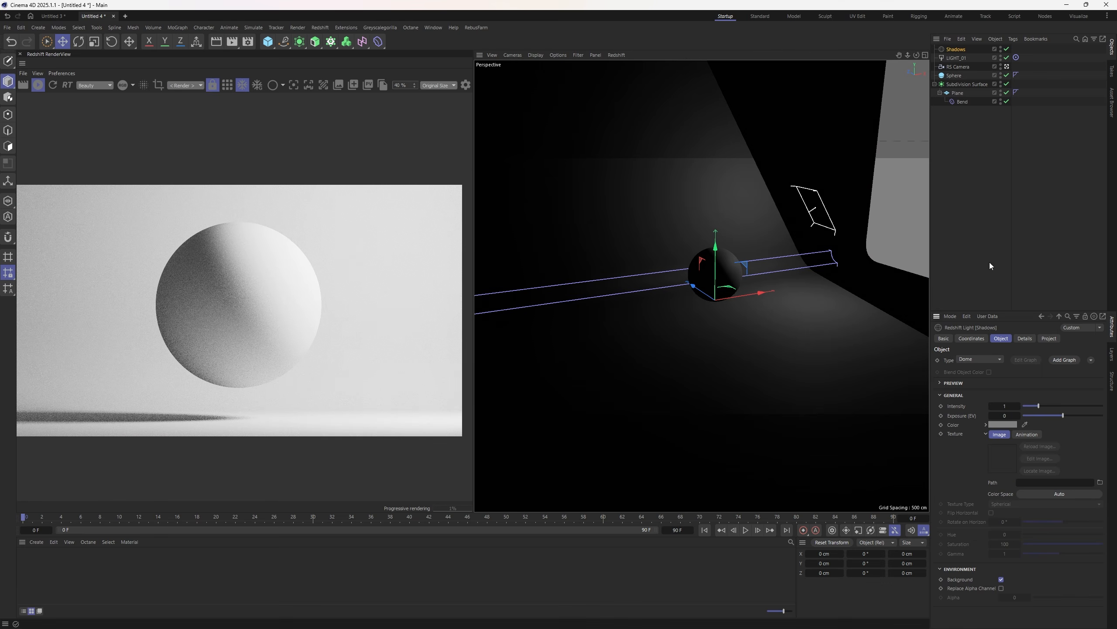
{"action": "left_click", "coordinate": [940, 132]}
{"action": "left_click", "coordinate": [952, 57]}
{"action": "key", "text": "w"}
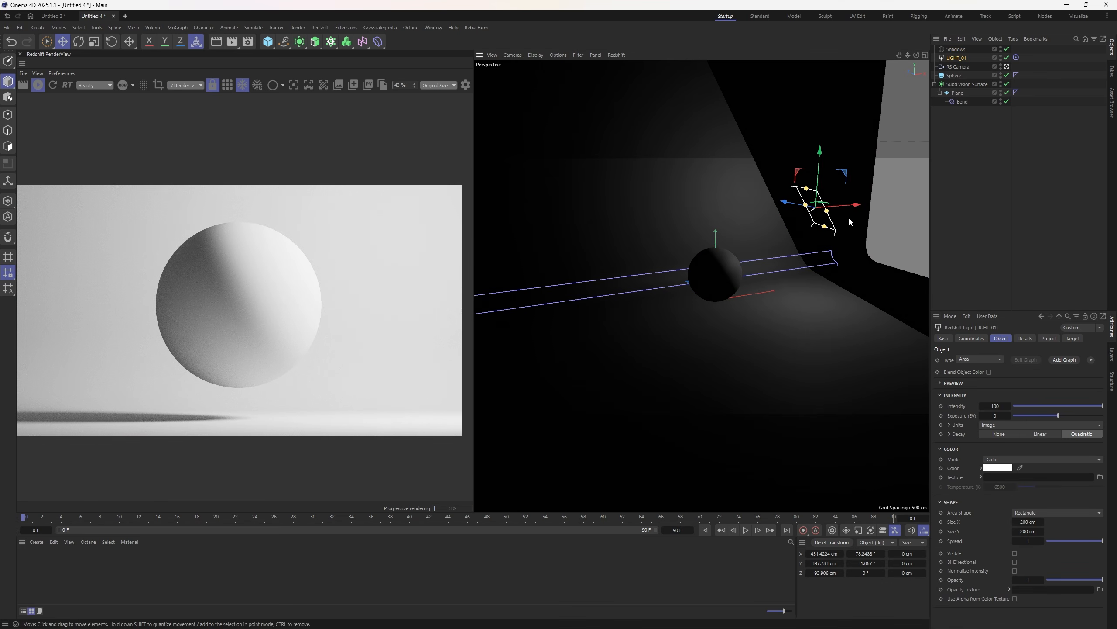
{"action": "left_click_drag", "start_coordinate": [850, 203], "coordinate": [668, 227]}
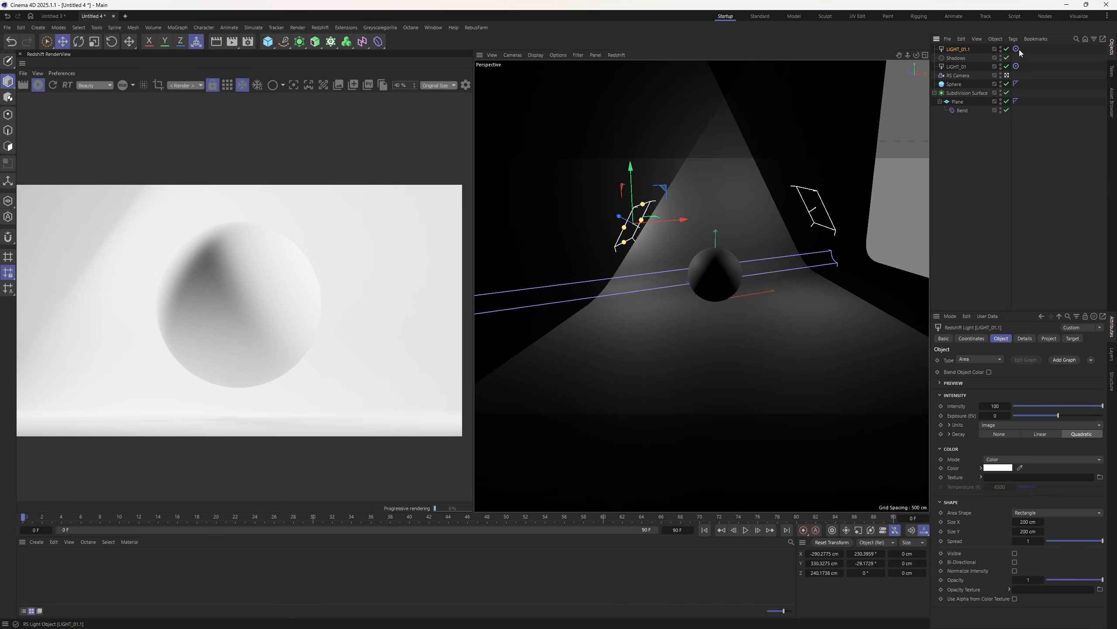
- Exclude Subdivision Surface from LIGHT_01.1 in its Project tab and adjust its sideways position
{"action": "left_click", "coordinate": [1049, 338]}
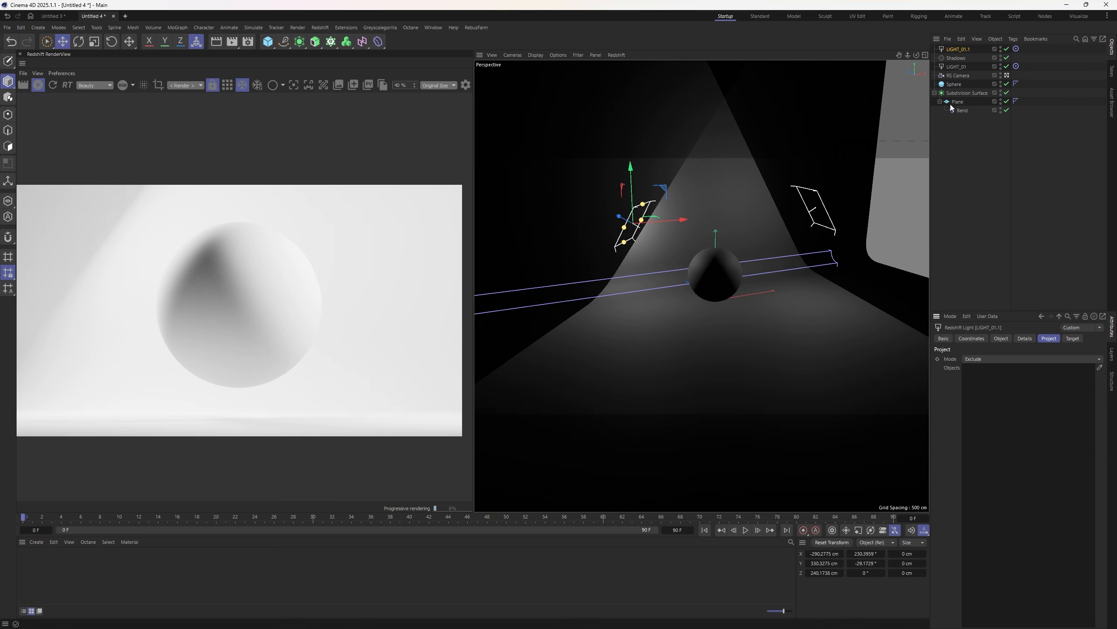
{"action": "left_click_drag", "start_coordinate": [1002, 391], "coordinate": [1002, 393]}
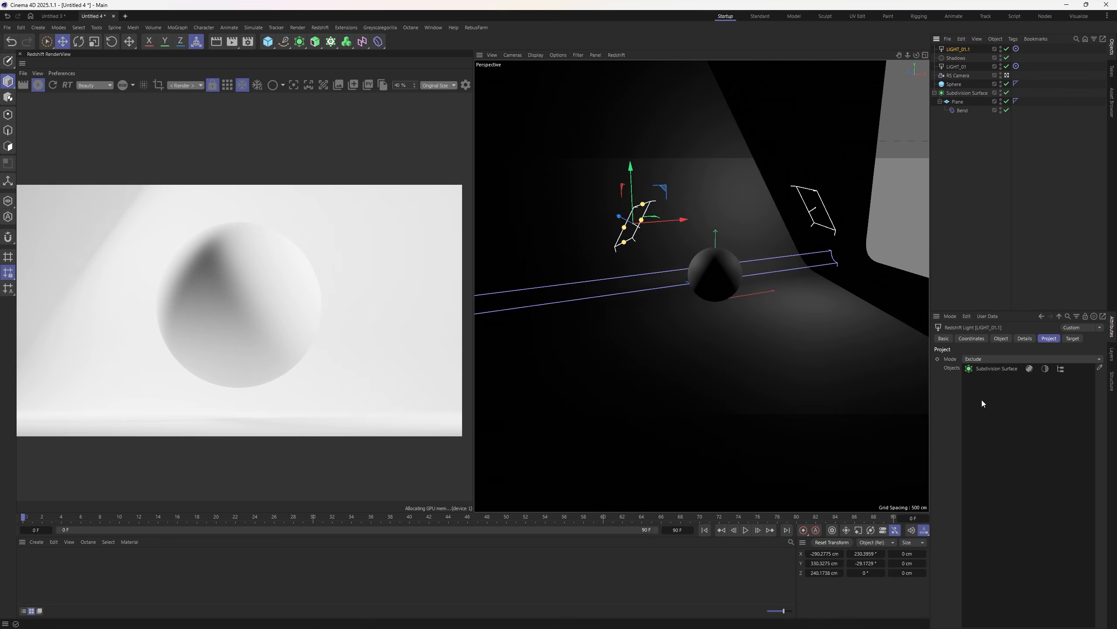
{"action": "left_click_drag", "start_coordinate": [670, 224], "coordinate": [639, 240]}
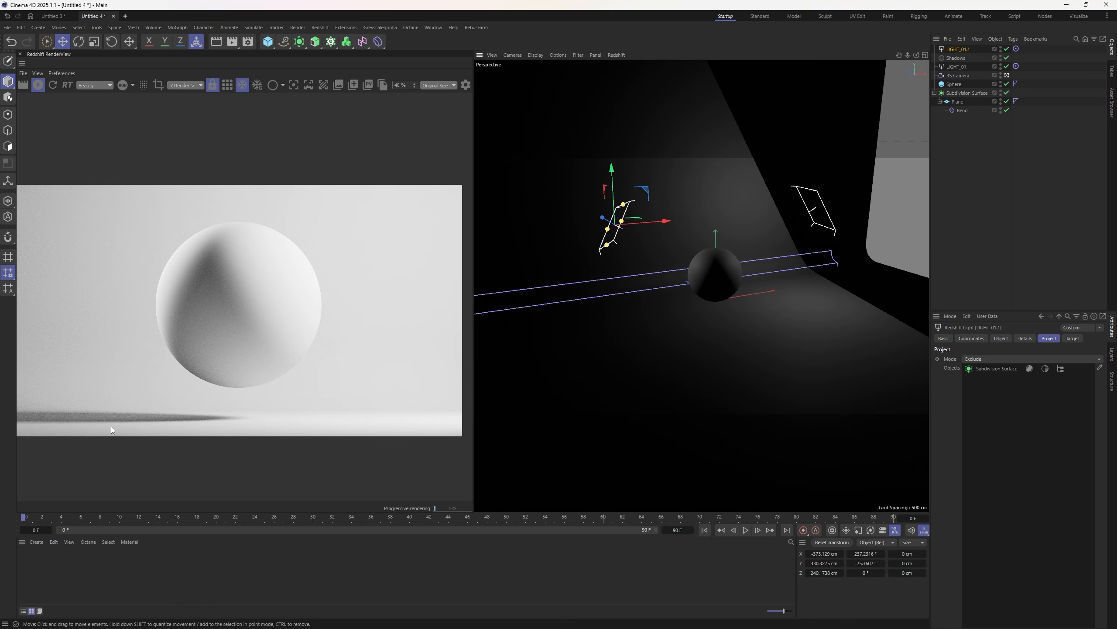
{"action": "left_click_drag", "start_coordinate": [655, 231], "coordinate": [662, 222]}
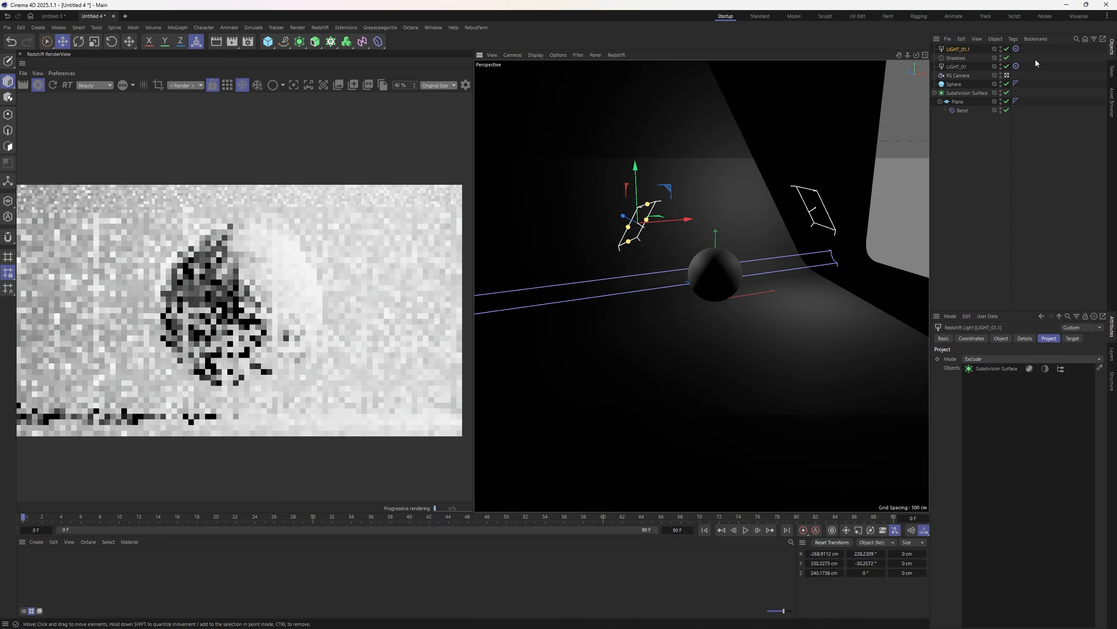
- Set LIGHT_01.1's intensity to 50, lower it near the sphere, and place it after Shadows
{"action": "left_click", "coordinate": [1003, 338]}
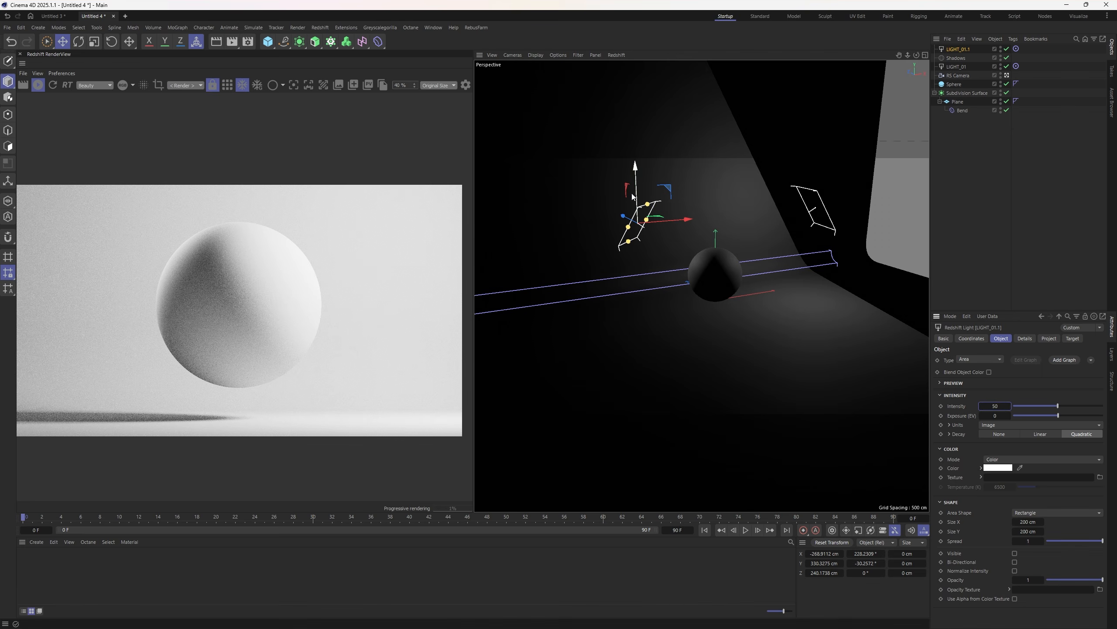
{"action": "left_click_drag", "start_coordinate": [640, 194], "coordinate": [641, 230]}
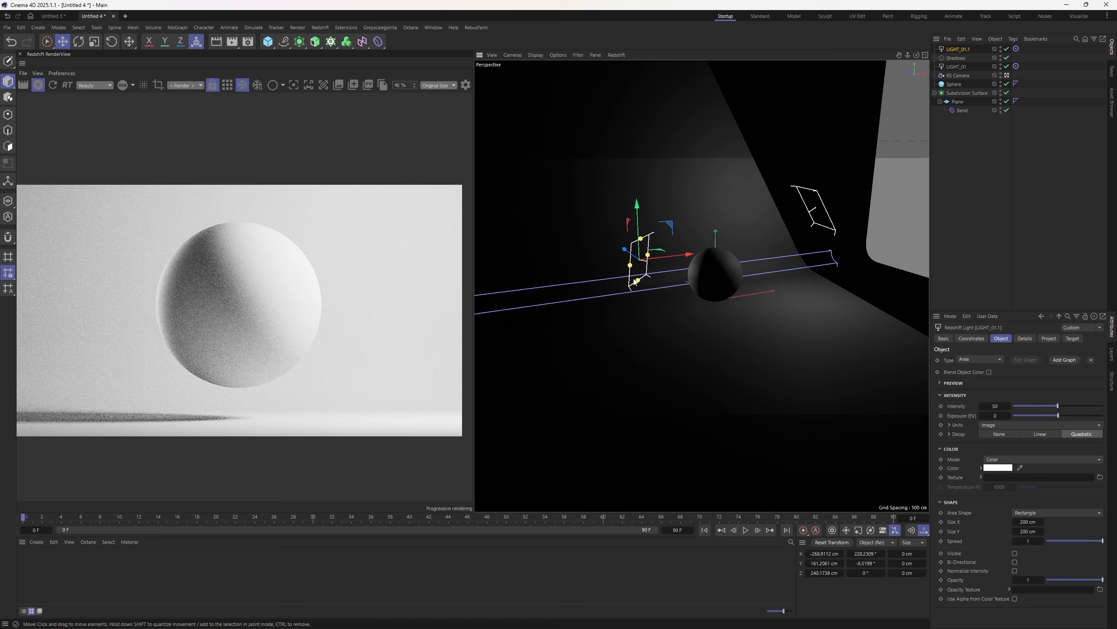
{"action": "left_click_drag", "start_coordinate": [628, 252], "coordinate": [627, 259]}
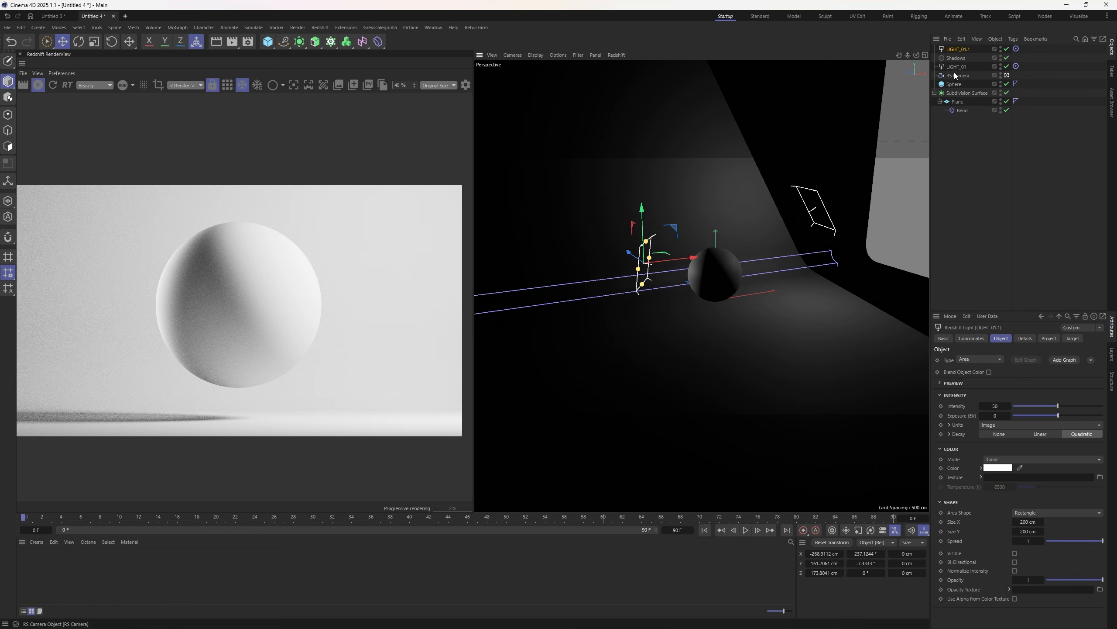
{"action": "left_click_drag", "start_coordinate": [959, 50], "coordinate": [957, 64]}
- Brighten the Shadows dome light's colour to a lighter grey, then deselect the light
{"action": "left_click", "coordinate": [956, 49]}
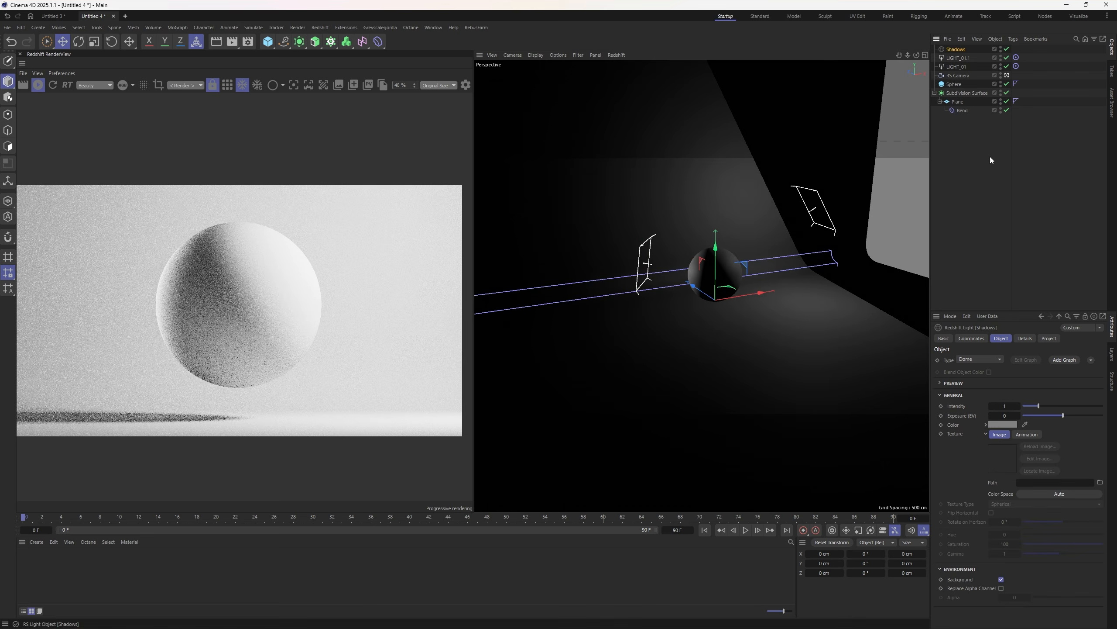
{"action": "left_click", "coordinate": [1003, 423]}
{"action": "left_click_drag", "start_coordinate": [917, 499], "coordinate": [917, 486]}
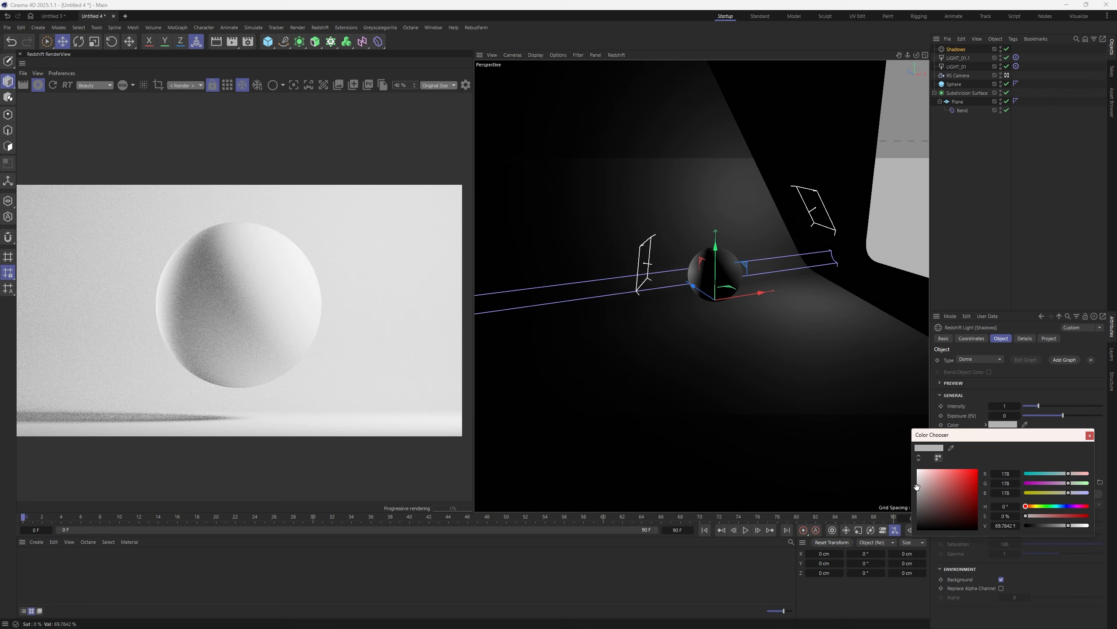
{"action": "left_click", "coordinate": [1090, 435]}
{"action": "scroll", "coordinate": [262, 332], "scroll_direction": "down", "scroll_amount": 1}
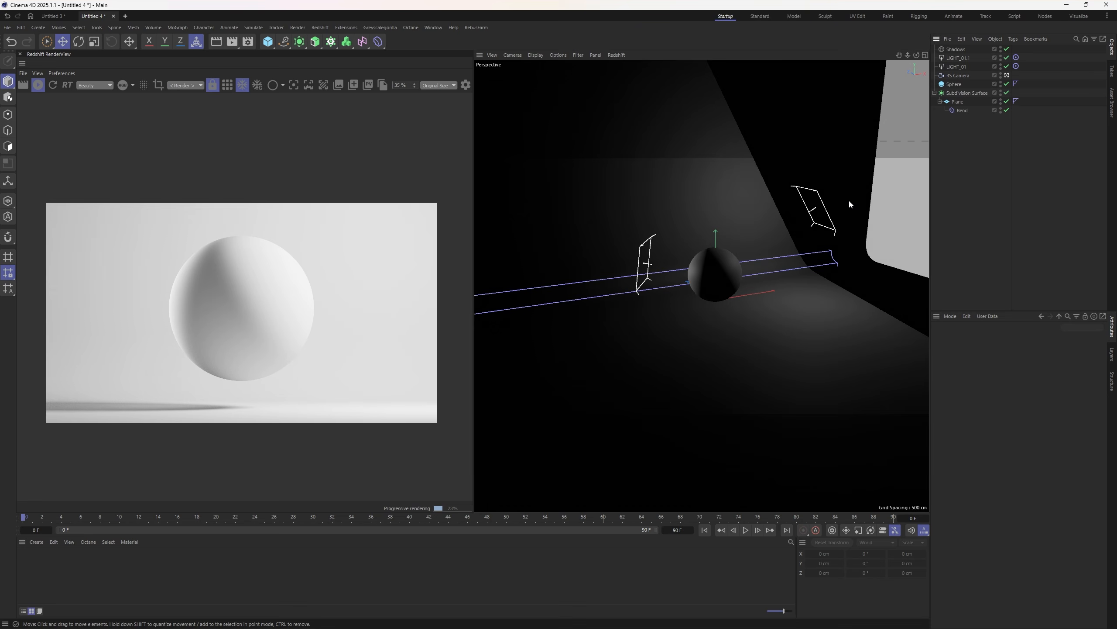
- Inspect LIGHT_01 and LIGHT_01.1 settings, then select the RS Camera
{"action": "left_click", "coordinate": [960, 68]}
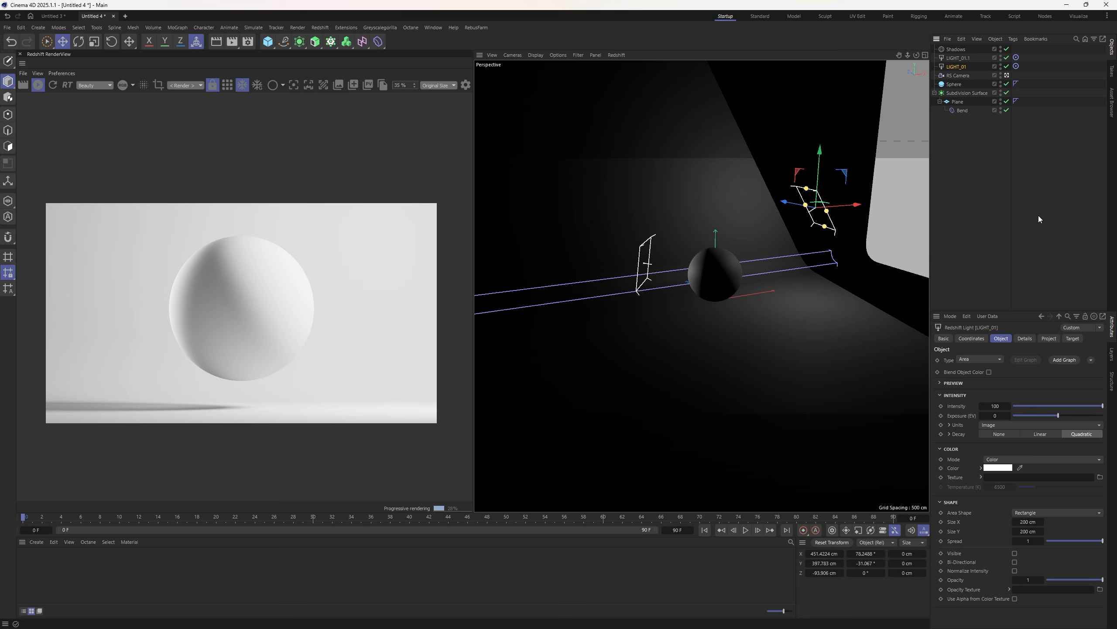
{"action": "left_click", "coordinate": [953, 59]}
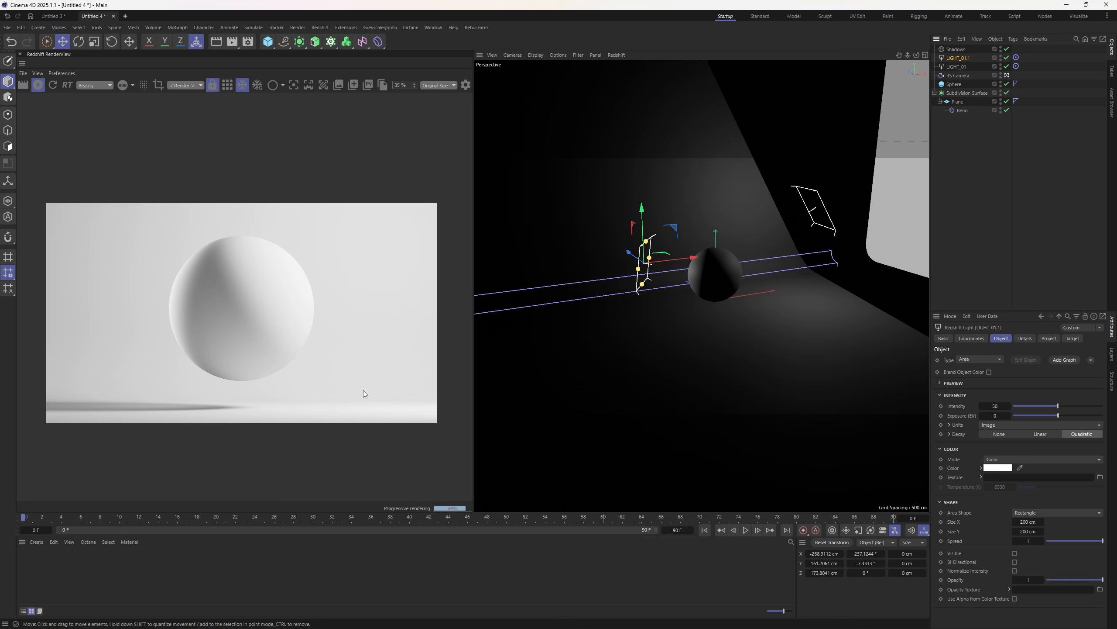
{"action": "left_click", "coordinate": [952, 75]}
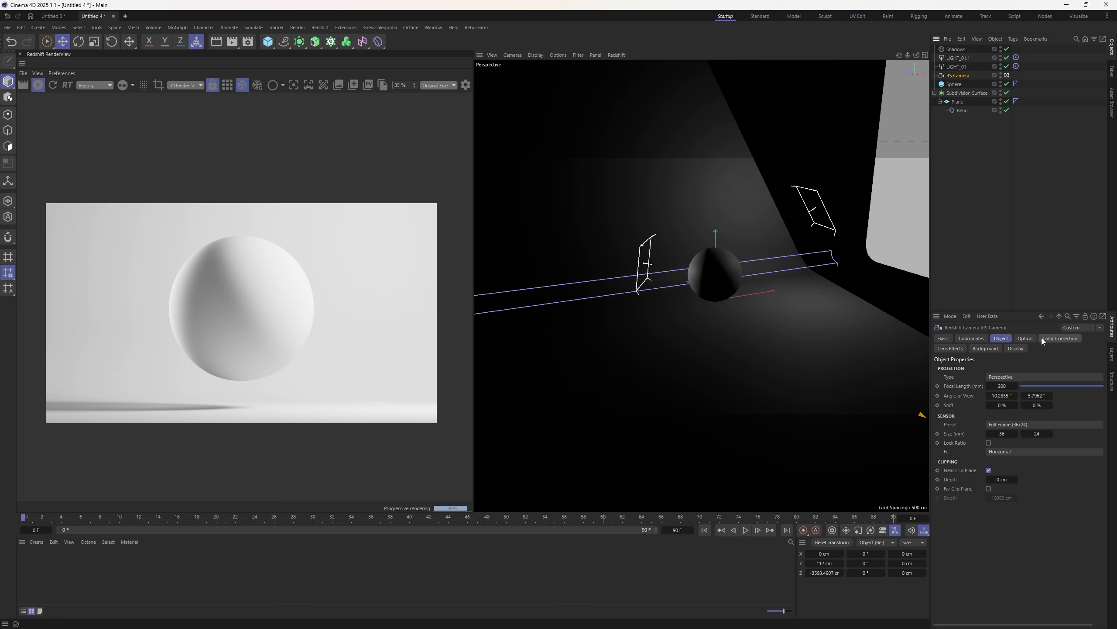
- On the RS Camera's Optical tab, set Vignetting to 171, then 216, then fine-tune it lower
{"action": "left_click", "coordinate": [1024, 339]}
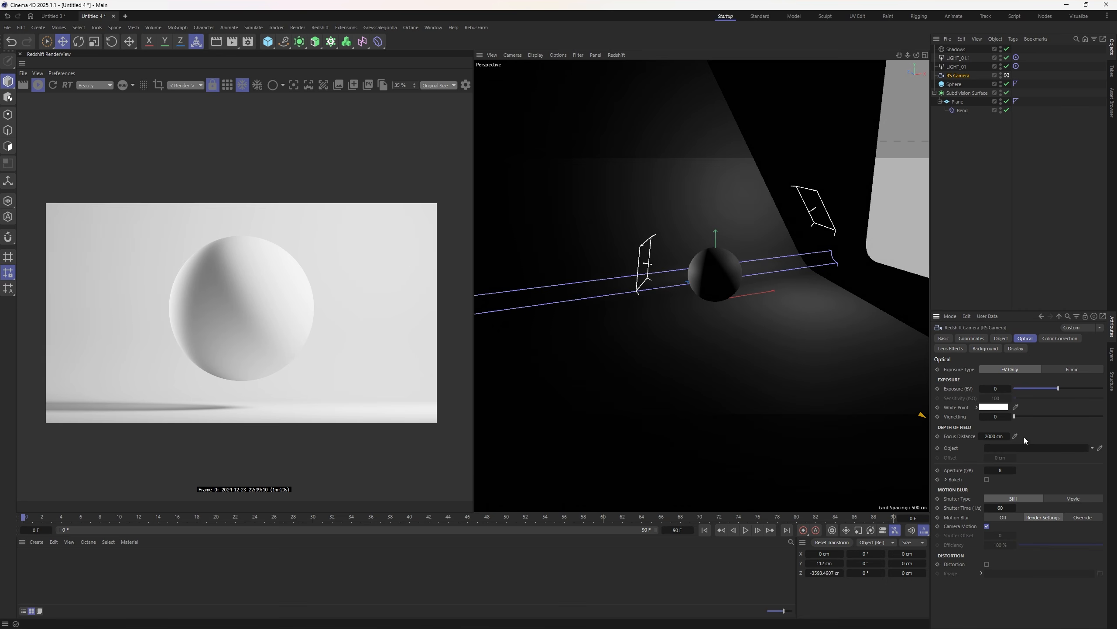
{"action": "left_click_drag", "start_coordinate": [993, 417], "coordinate": [1029, 416]}
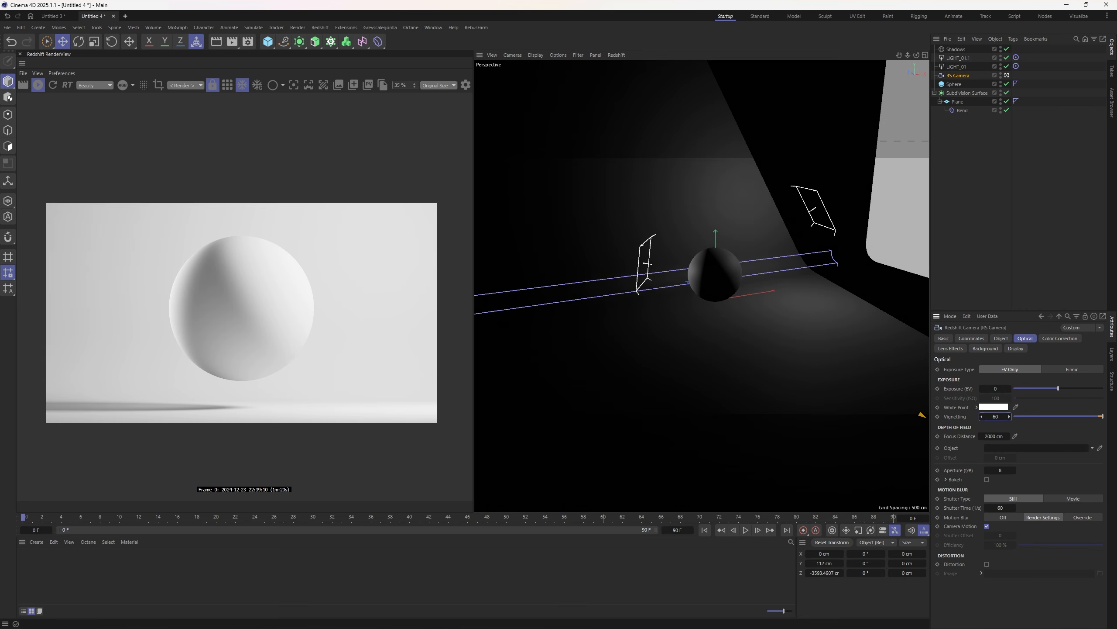
{"action": "double_click", "coordinate": [996, 417]}
{"action": "type", "text": "171"}
{"action": "key", "text": "Return"}
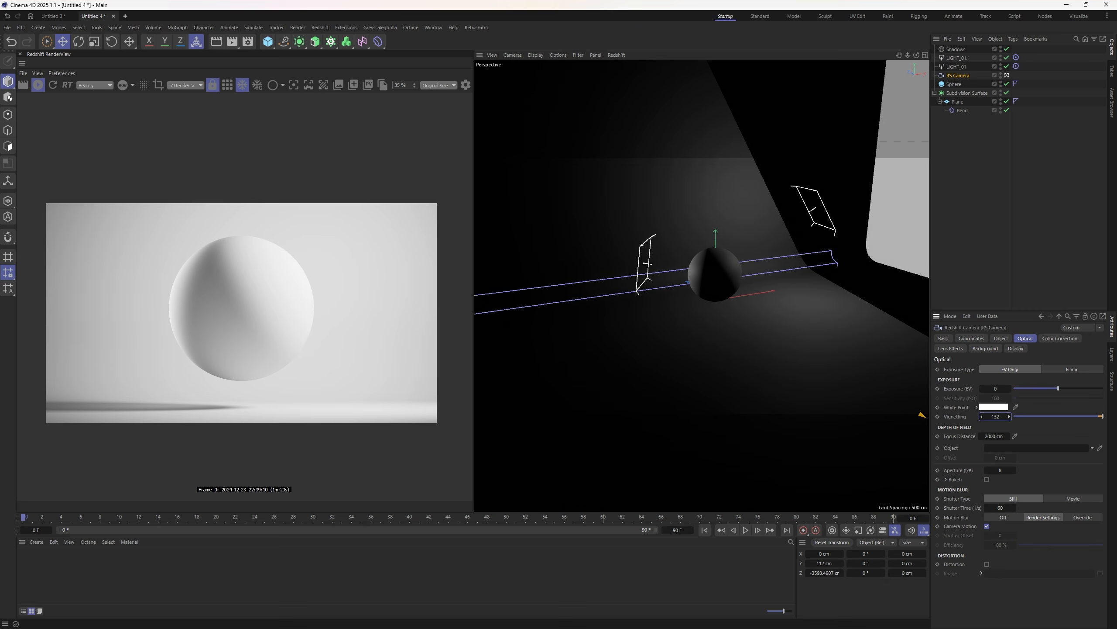
{"action": "double_click", "coordinate": [996, 417]}
{"action": "type", "text": "216"}
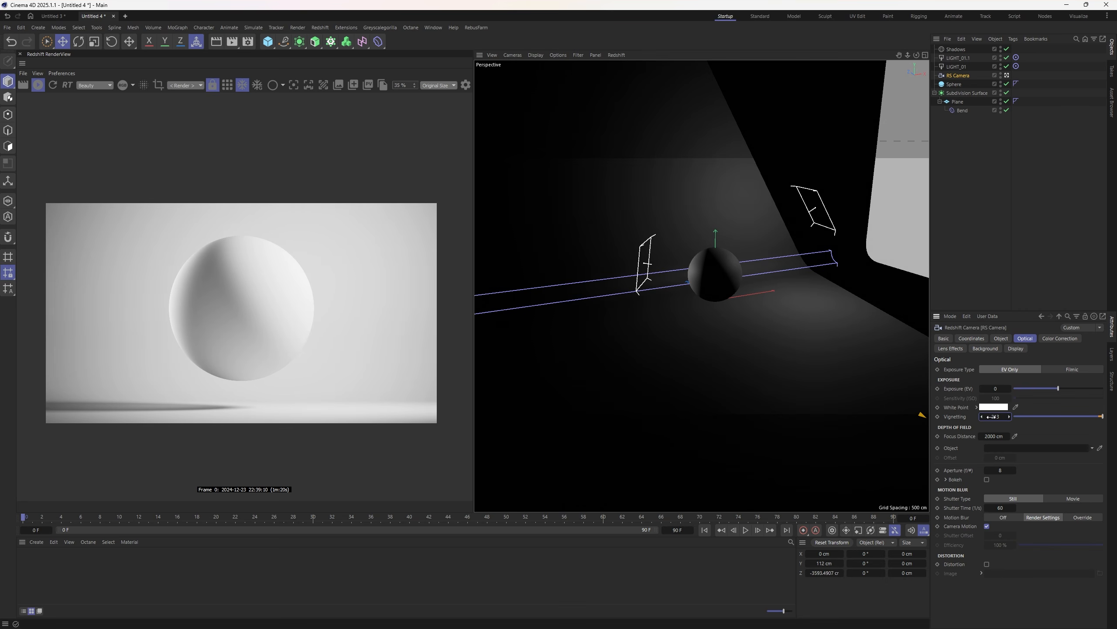
{"action": "key", "text": "Return"}
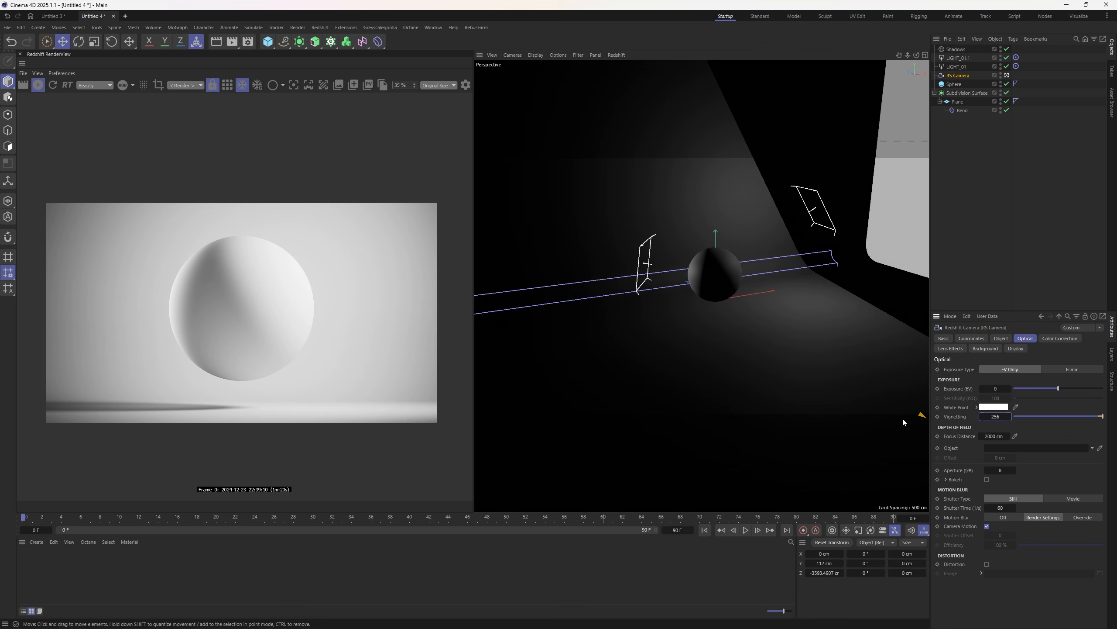
{"action": "left_click_drag", "start_coordinate": [995, 417], "coordinate": [995, 416]}
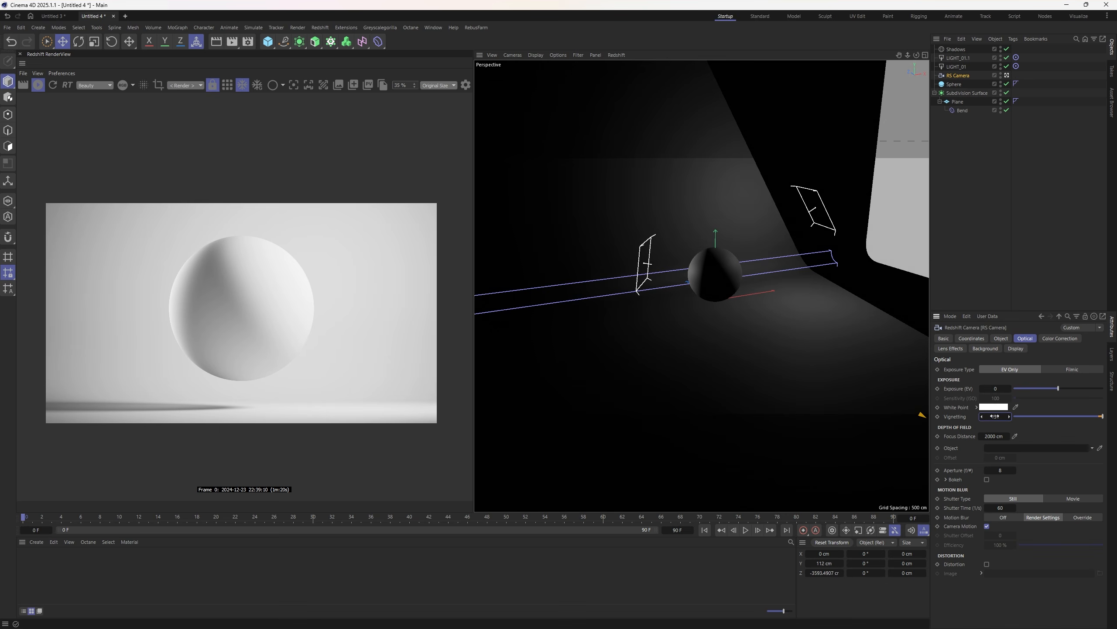
- Tick Tone-Mapping on the RS Camera's Color Correction tab, set Highlights to 0.803, and show RenderView post-effects
{"action": "left_click", "coordinate": [965, 418]}
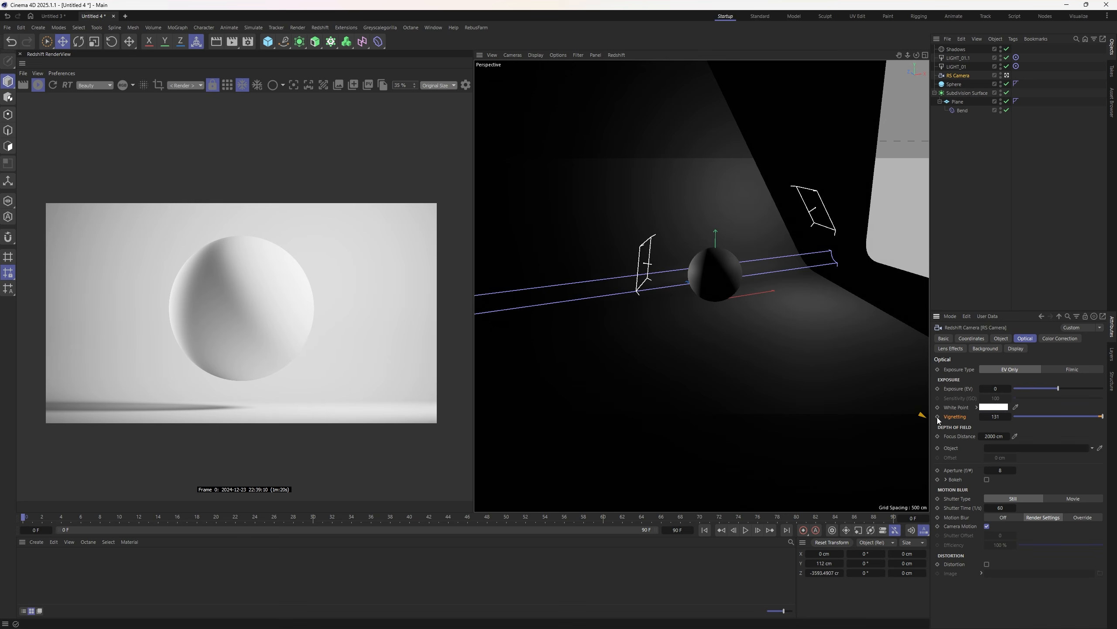
{"action": "left_click", "coordinate": [1056, 338]}
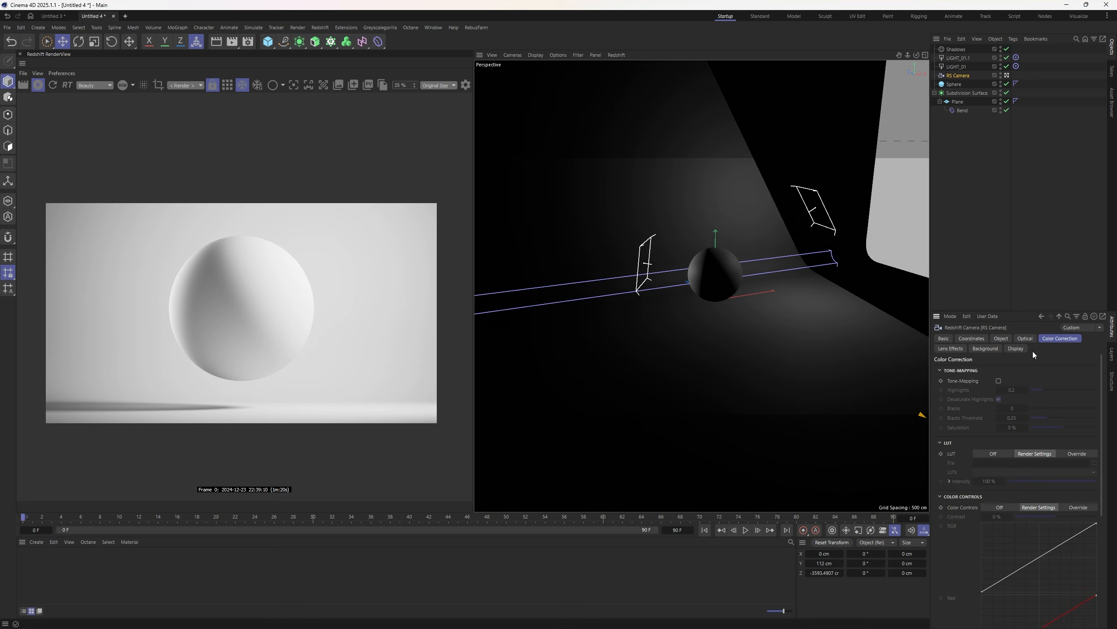
{"action": "left_click", "coordinate": [998, 381]}
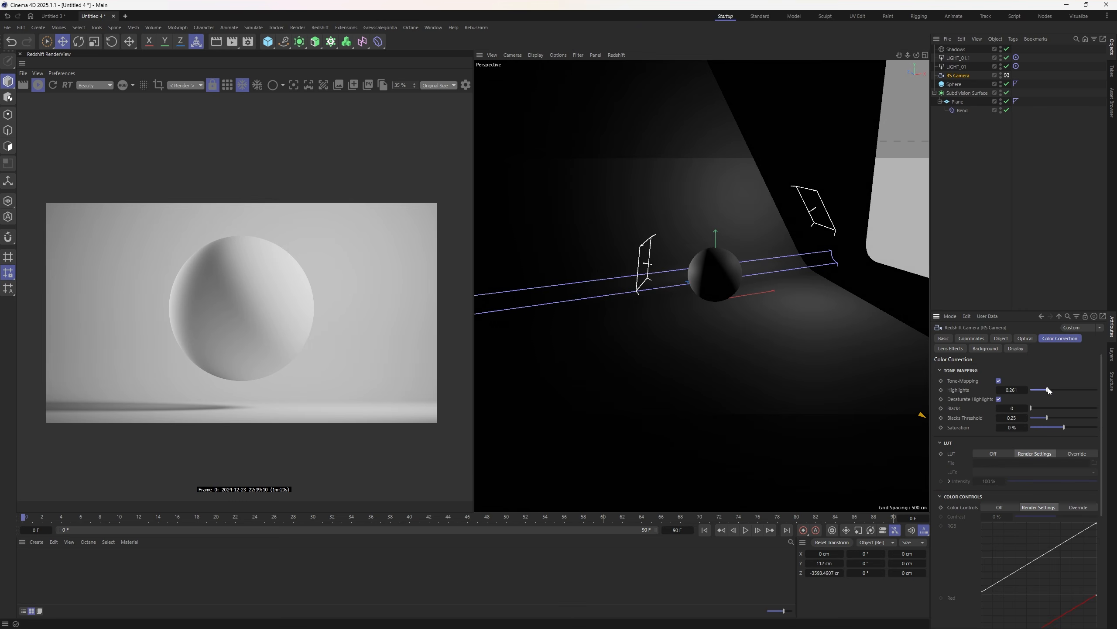
{"action": "left_click_drag", "start_coordinate": [1043, 389], "coordinate": [1096, 390]}
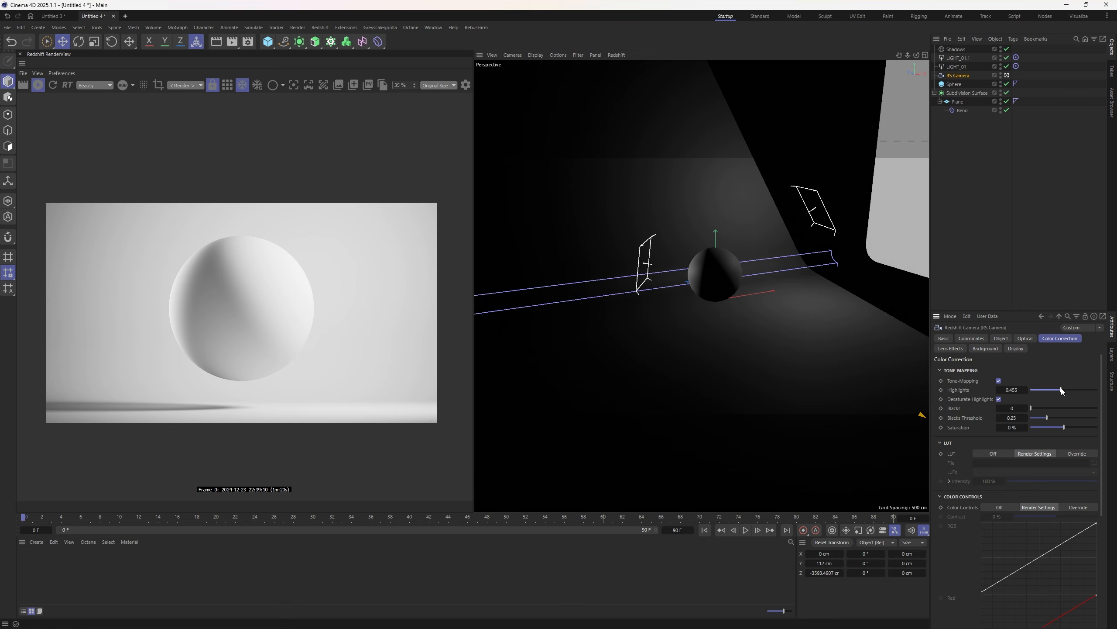
{"action": "left_click_drag", "start_coordinate": [1021, 390], "coordinate": [1098, 391]}
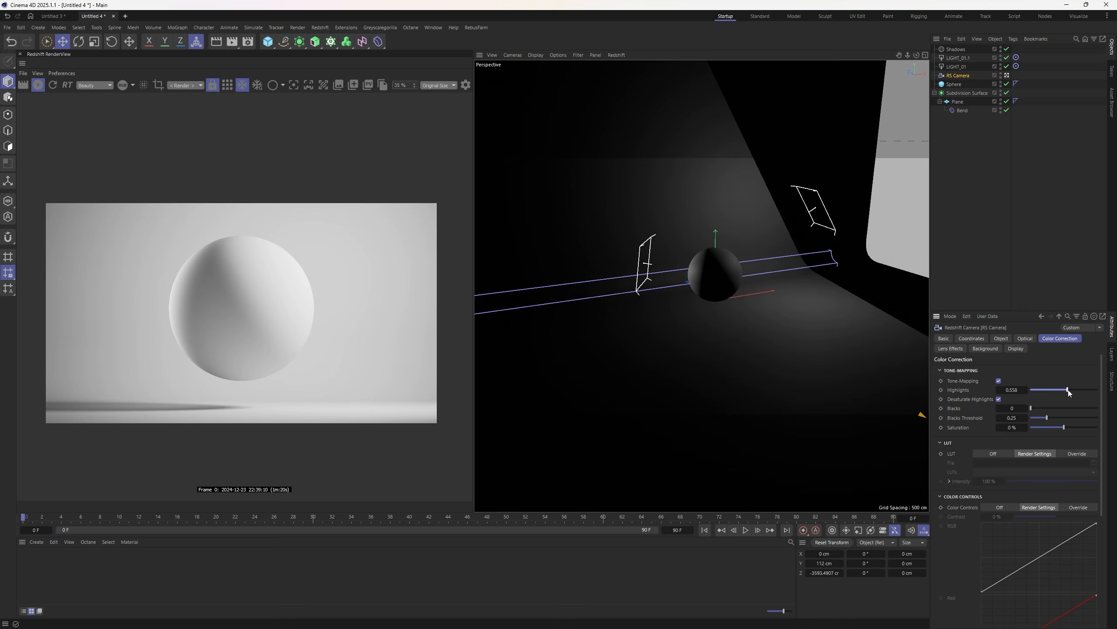
{"action": "left_click_drag", "start_coordinate": [1068, 389], "coordinate": [1085, 391]}
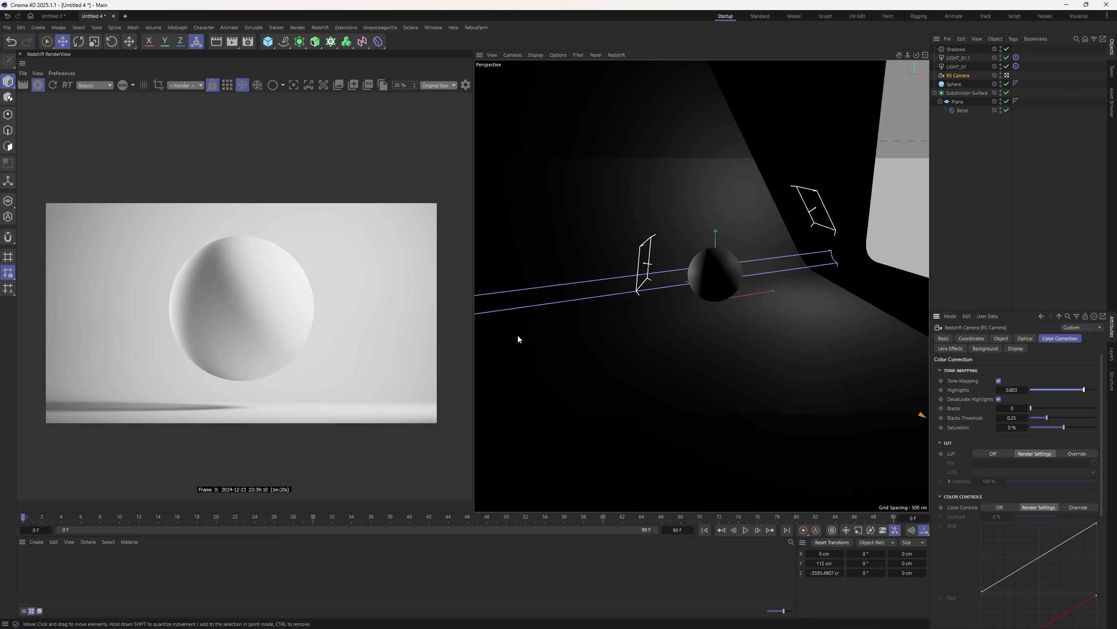
{"action": "left_click", "coordinate": [466, 86]}
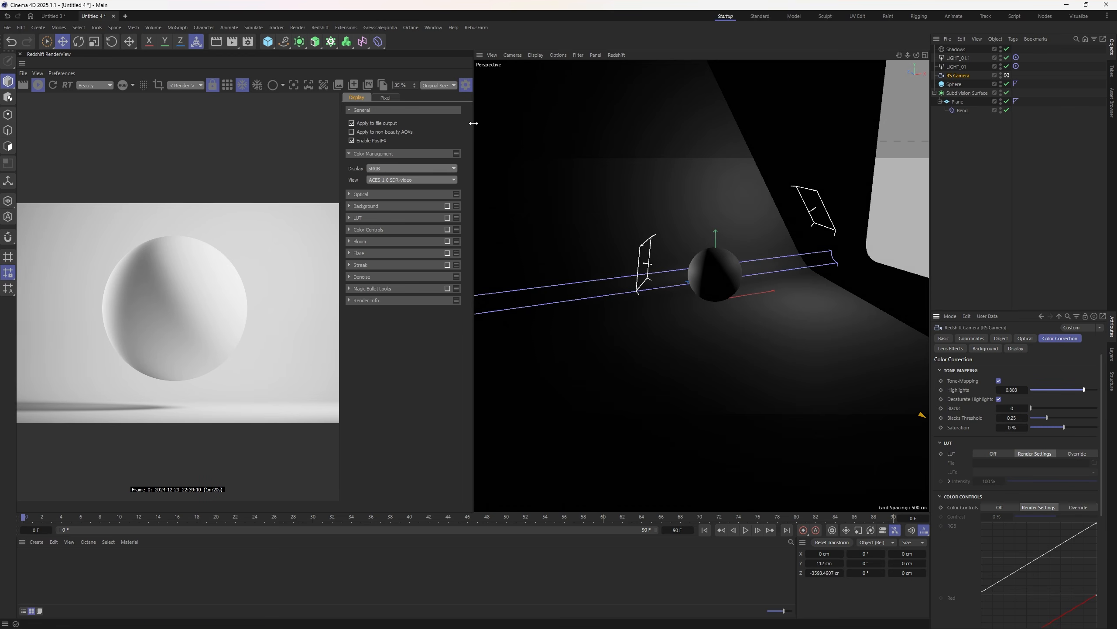
- Widen the RenderView and enable the LUT, applied after colour management, at 0.295 strength
{"action": "left_click_drag", "start_coordinate": [473, 132], "coordinate": [573, 140]}
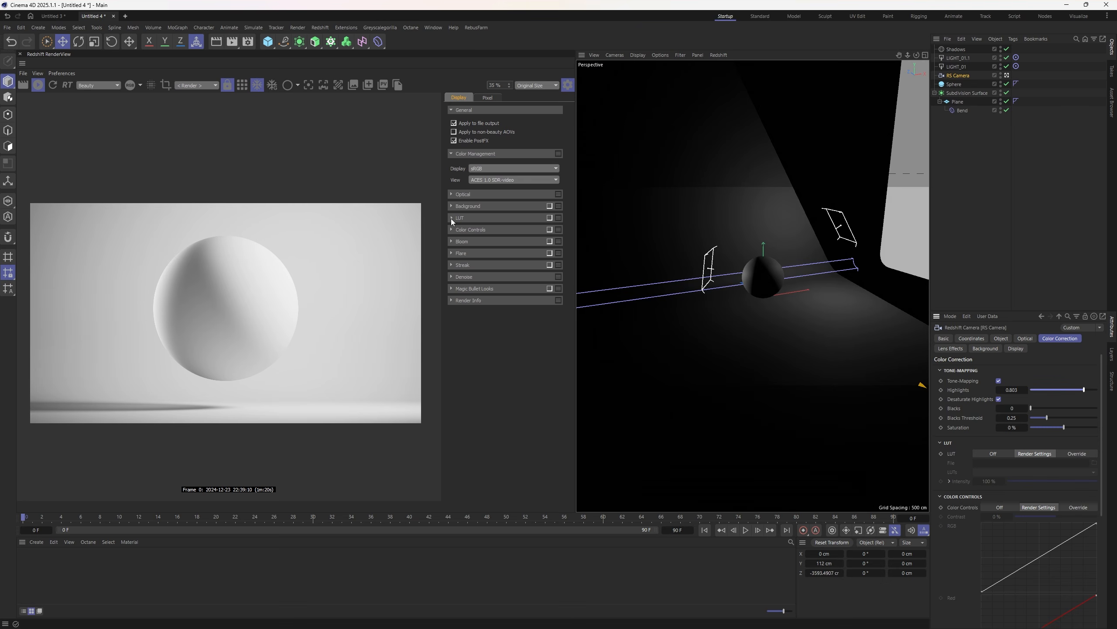
{"action": "left_click", "coordinate": [451, 218]}
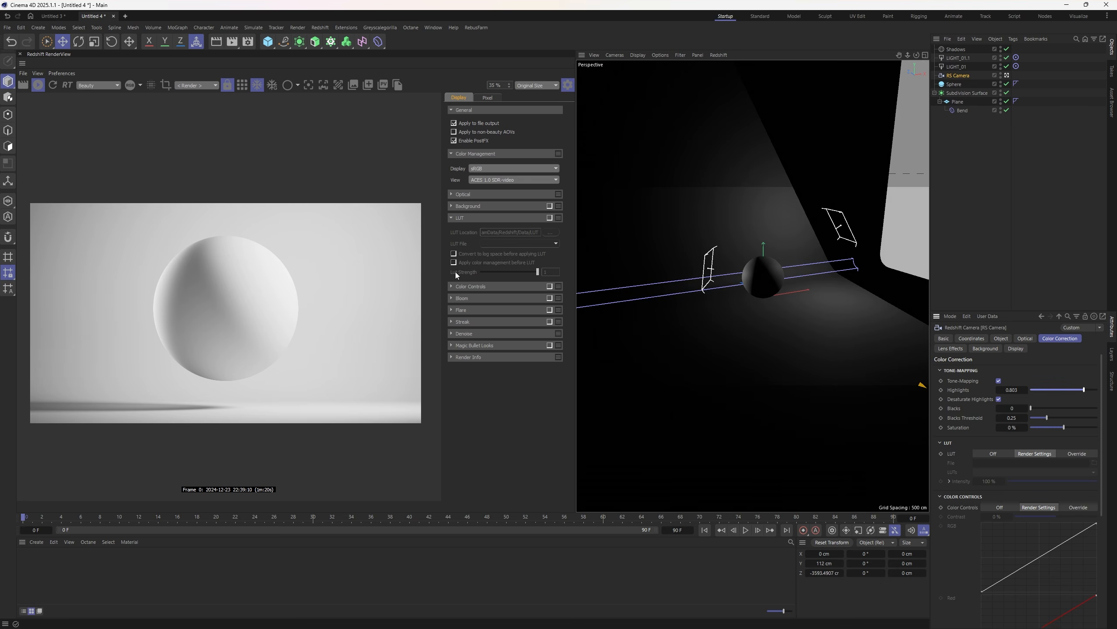
{"action": "left_click", "coordinate": [452, 285]}
{"action": "left_click", "coordinate": [550, 218]}
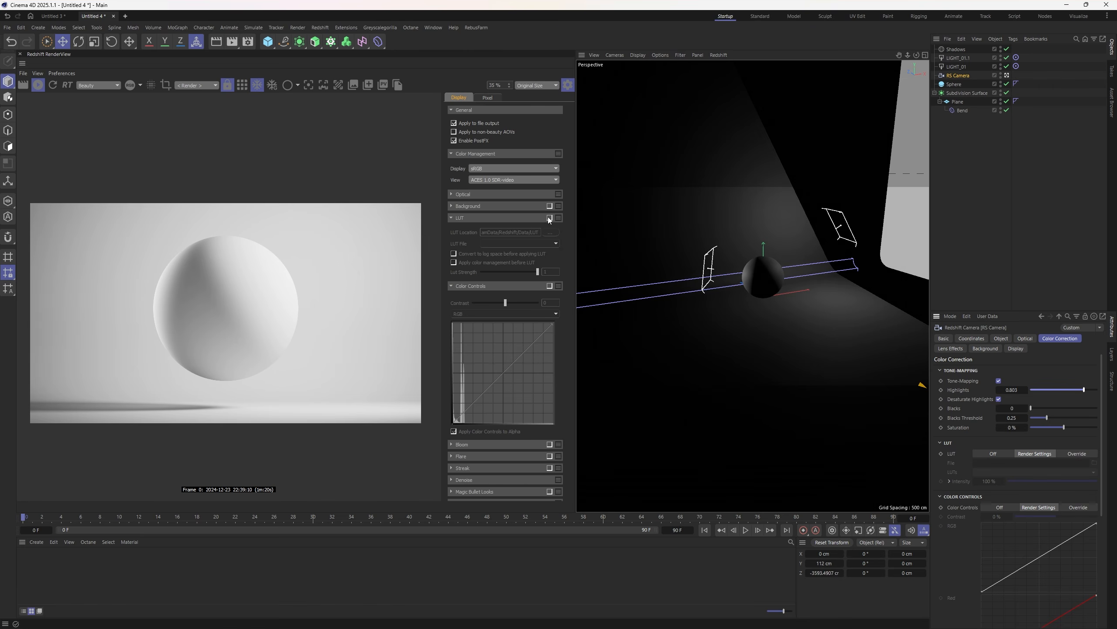
{"action": "left_click", "coordinate": [453, 262]}
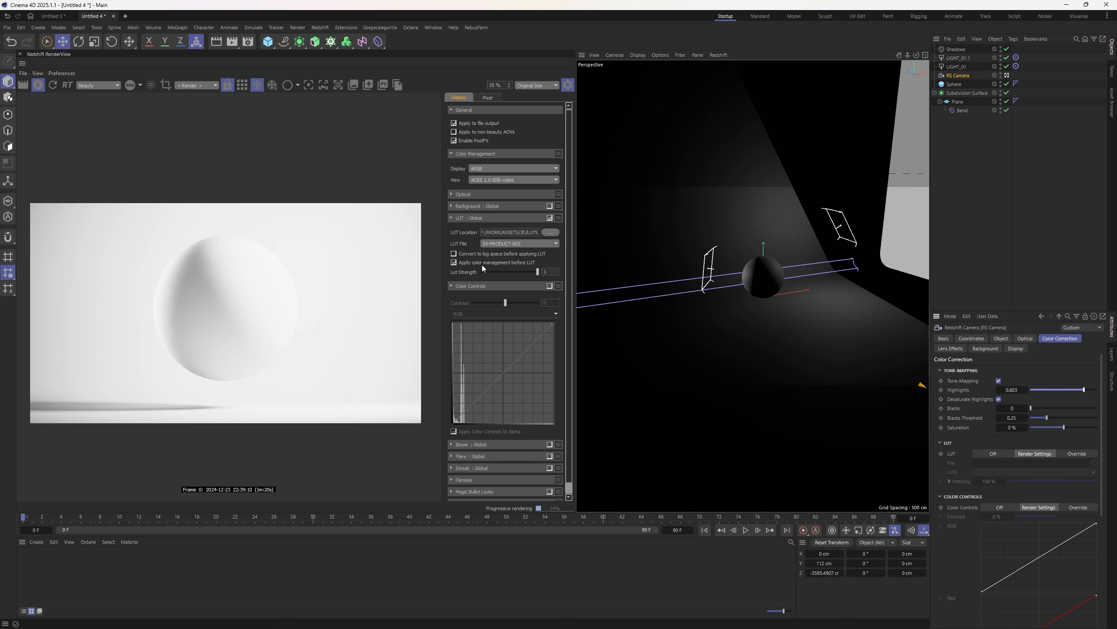
{"action": "left_click", "coordinate": [505, 272]}
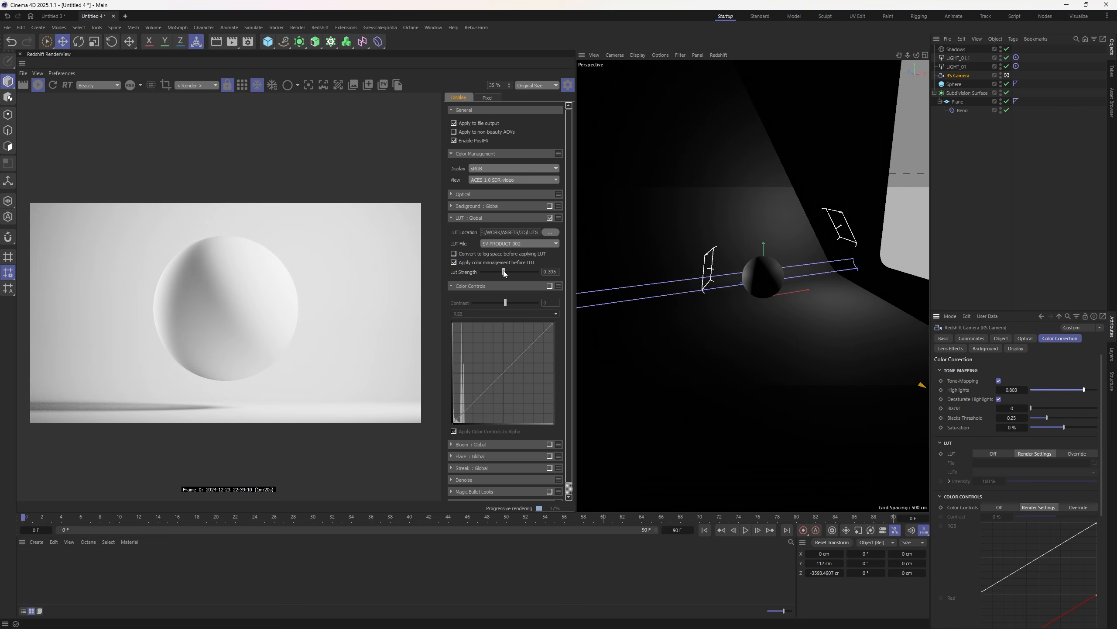
{"action": "left_click_drag", "start_coordinate": [504, 273], "coordinate": [516, 276]}
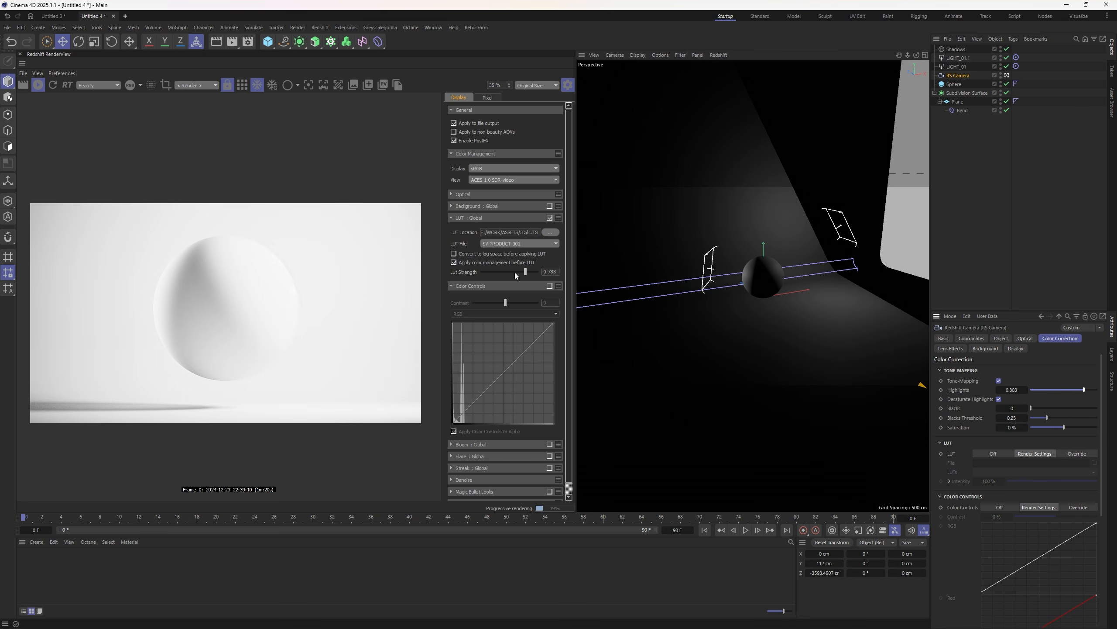
{"action": "left_click", "coordinate": [497, 273]}
- Enable Color Controls and add two RGB curve points darkening shadows and brightening highlights
{"action": "left_click", "coordinate": [550, 285]}
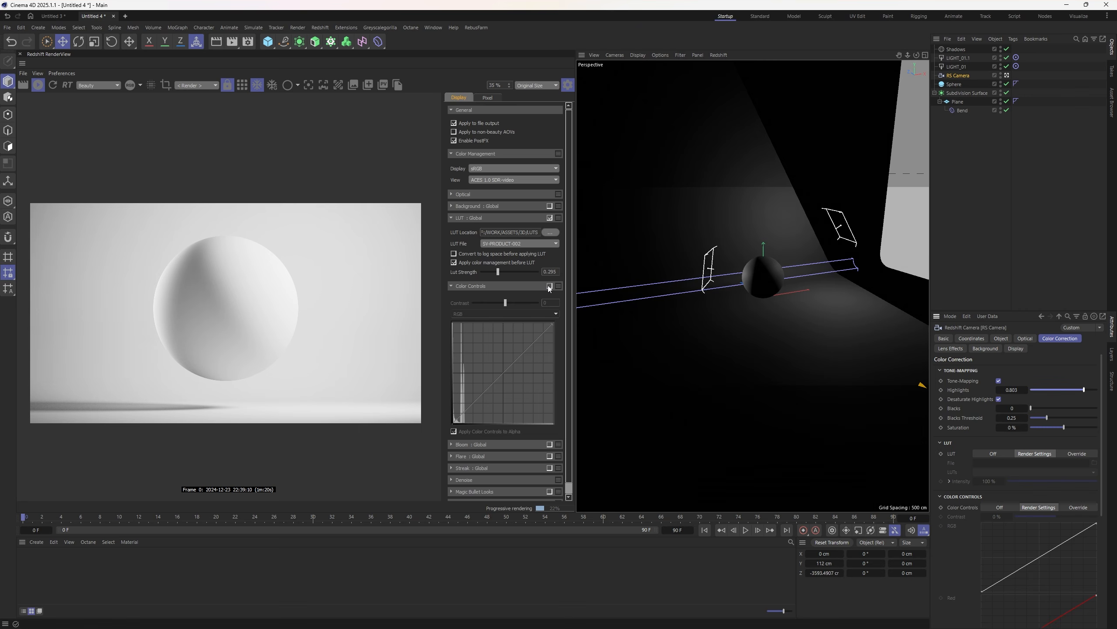
{"action": "left_click_drag", "start_coordinate": [482, 394], "coordinate": [488, 402]}
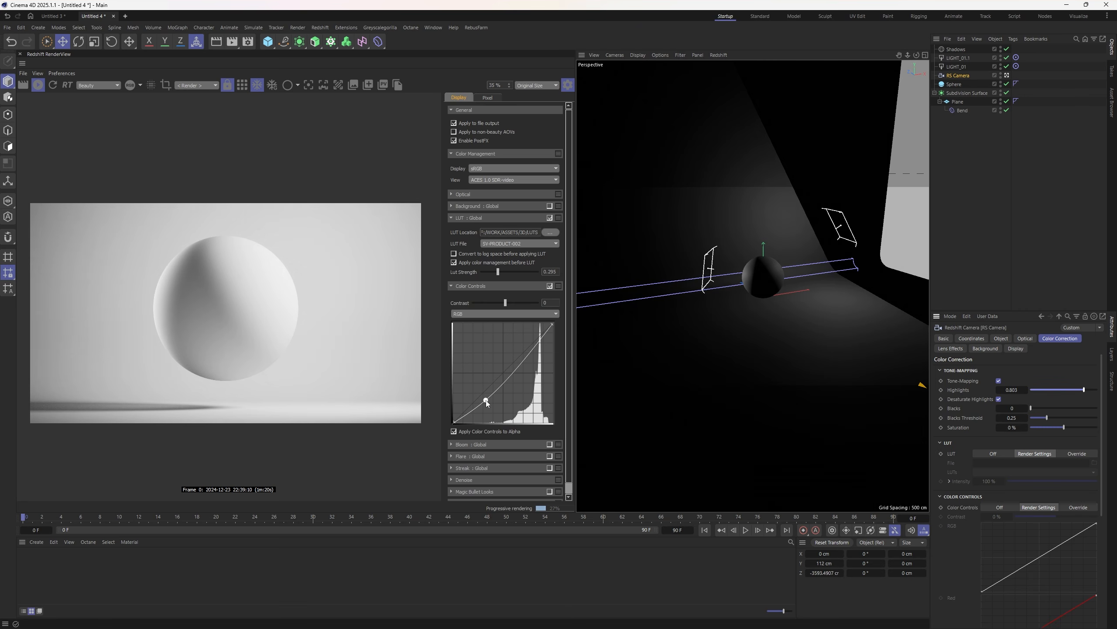
{"action": "left_click_drag", "start_coordinate": [530, 355], "coordinate": [529, 349]}
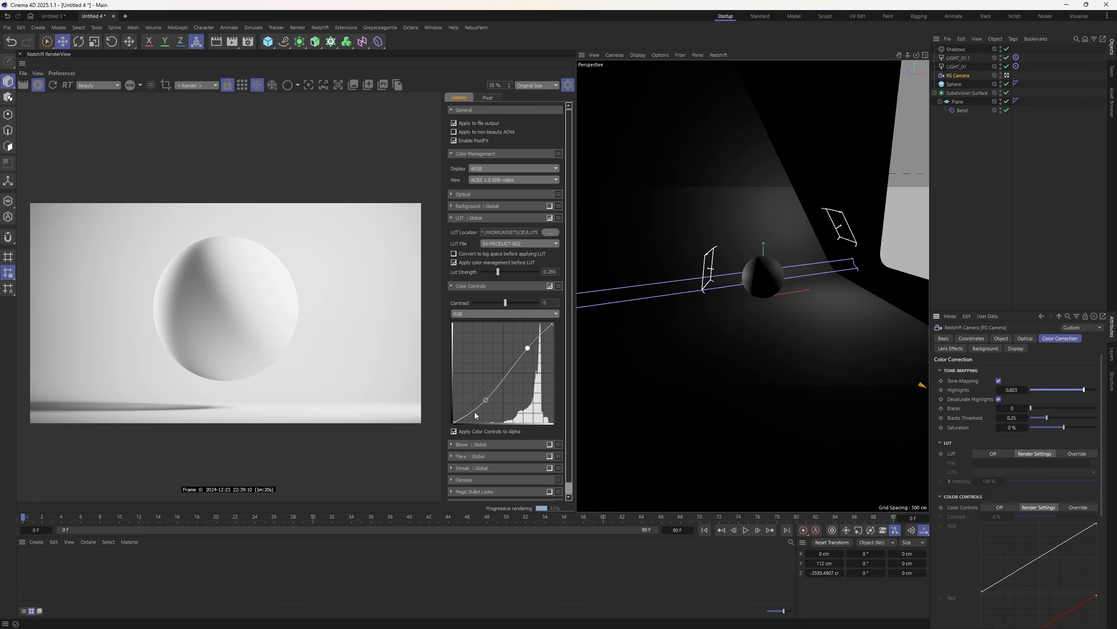
{"action": "left_click_drag", "start_coordinate": [486, 401], "coordinate": [486, 403]}
{"action": "left_click_drag", "start_coordinate": [527, 348], "coordinate": [529, 347]}
- Toggle Enable PostFX off and on to compare, leave it on, close the panel and deselect the camera
{"action": "left_click", "coordinate": [453, 141]}
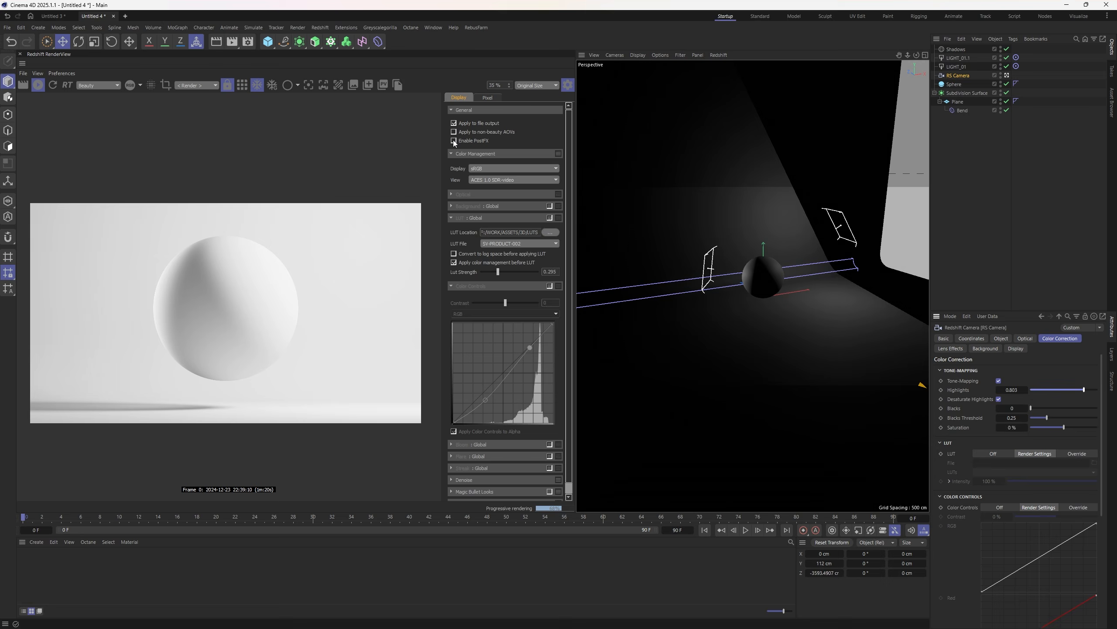
{"action": "left_click", "coordinate": [454, 141]}
{"action": "left_click", "coordinate": [454, 141]}
{"action": "left_click", "coordinate": [453, 141]}
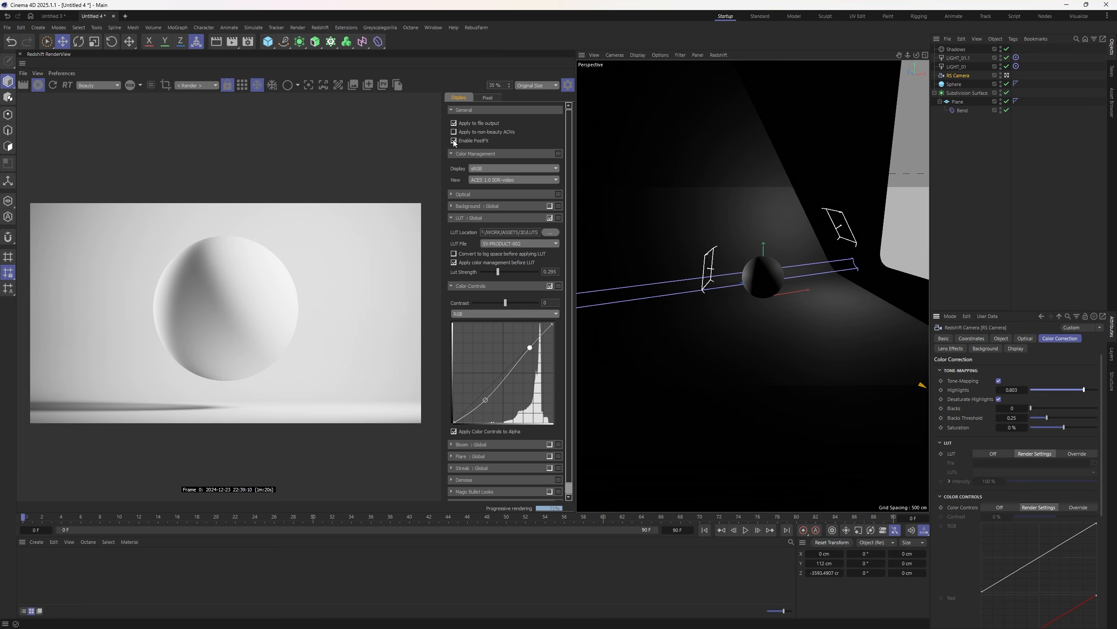
{"action": "left_click", "coordinate": [454, 141]}
{"action": "left_click", "coordinate": [454, 141]}
{"action": "left_click", "coordinate": [572, 85]}
{"action": "left_click", "coordinate": [1016, 187]}
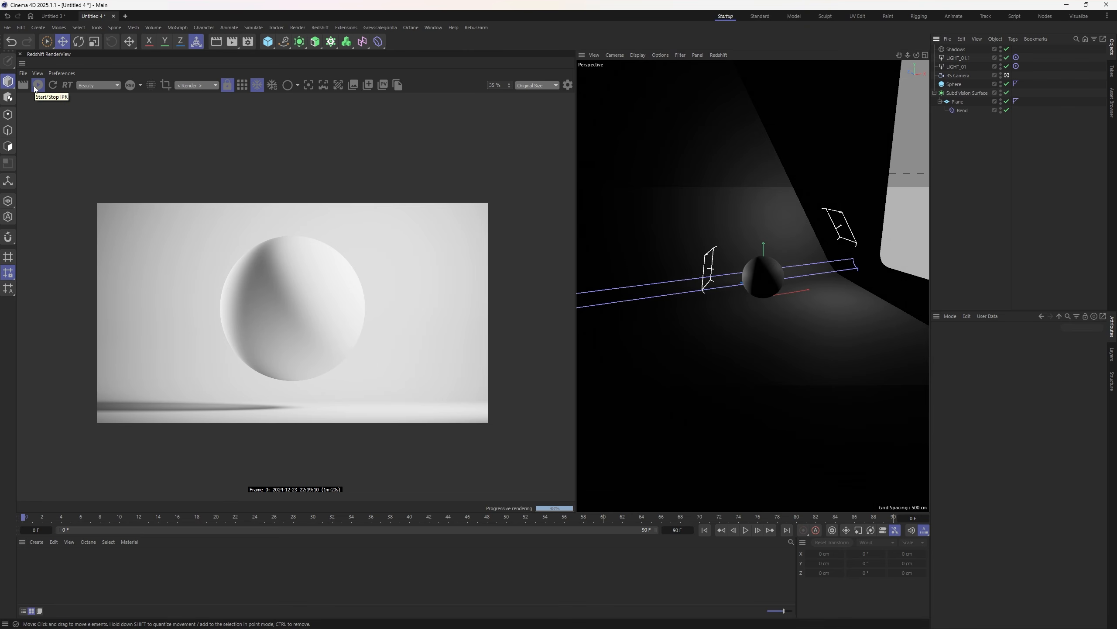
- Stop the interactive render and add a standard render camera from the camera list
{"action": "left_click", "coordinate": [38, 84]}
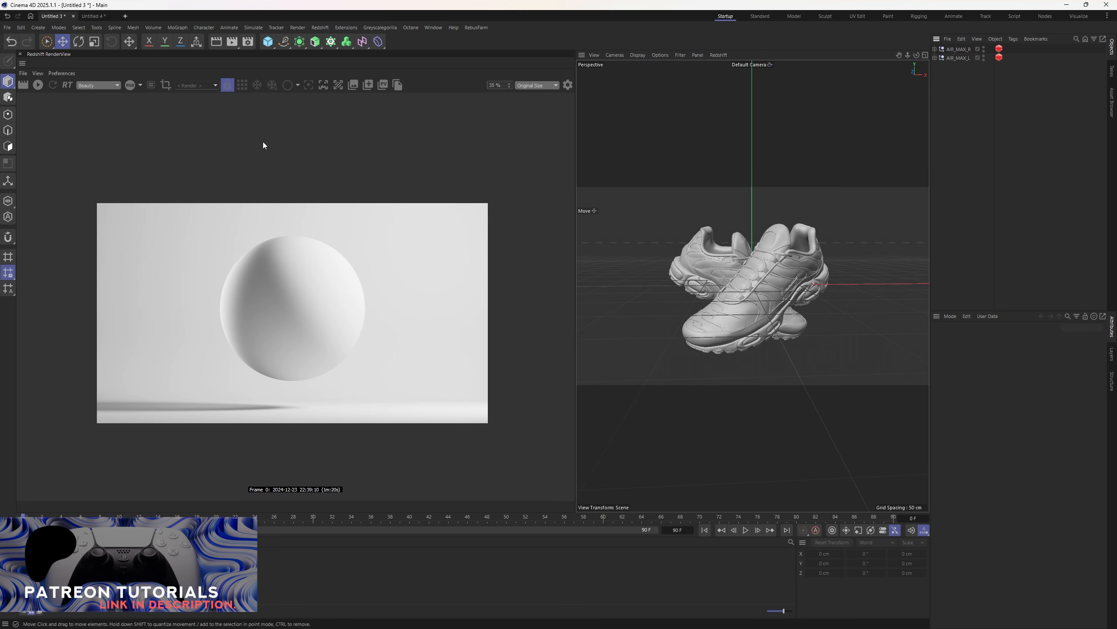
{"action": "left_click", "coordinate": [320, 28]}
{"action": "mouse_move", "coordinate": [329, 61]}
{"action": "left_click", "coordinate": [418, 68]}
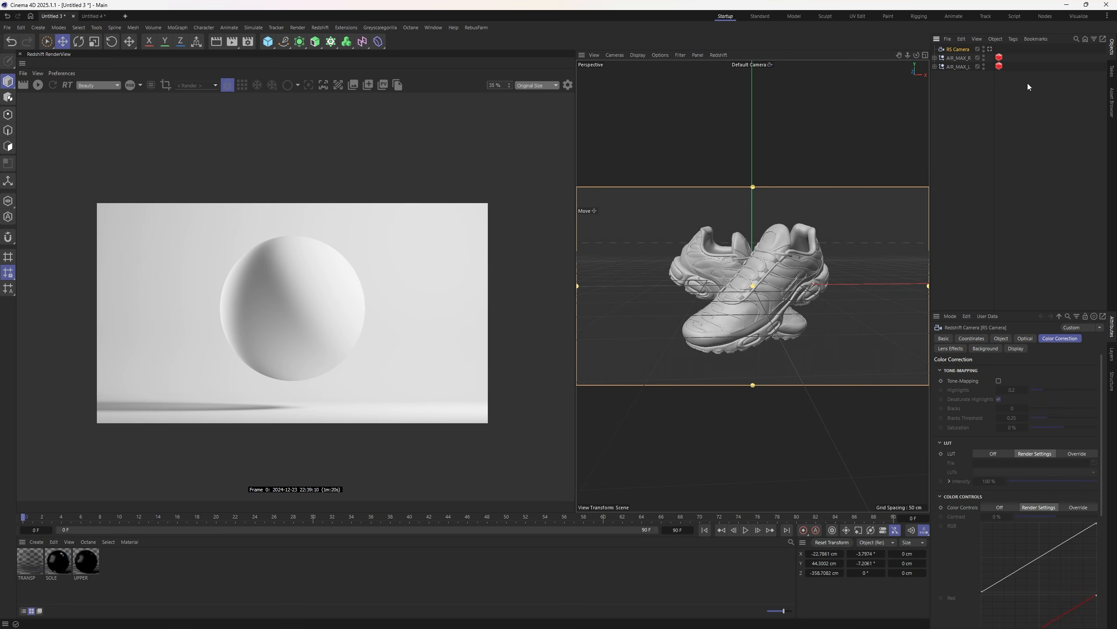
- Zero the camera's P.X, P.Y, R.H and R.P values in the Coordinates tab
{"action": "left_click", "coordinate": [1001, 338]}
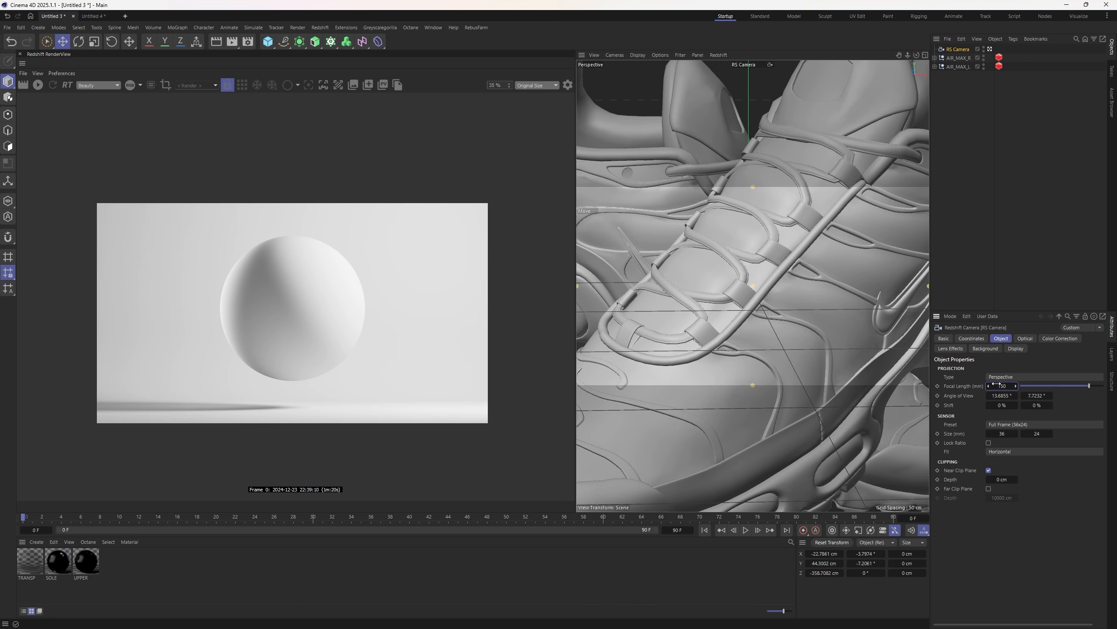
{"action": "left_click", "coordinate": [971, 338]}
{"action": "left_click", "coordinate": [975, 380]}
{"action": "type", "text": "0"}
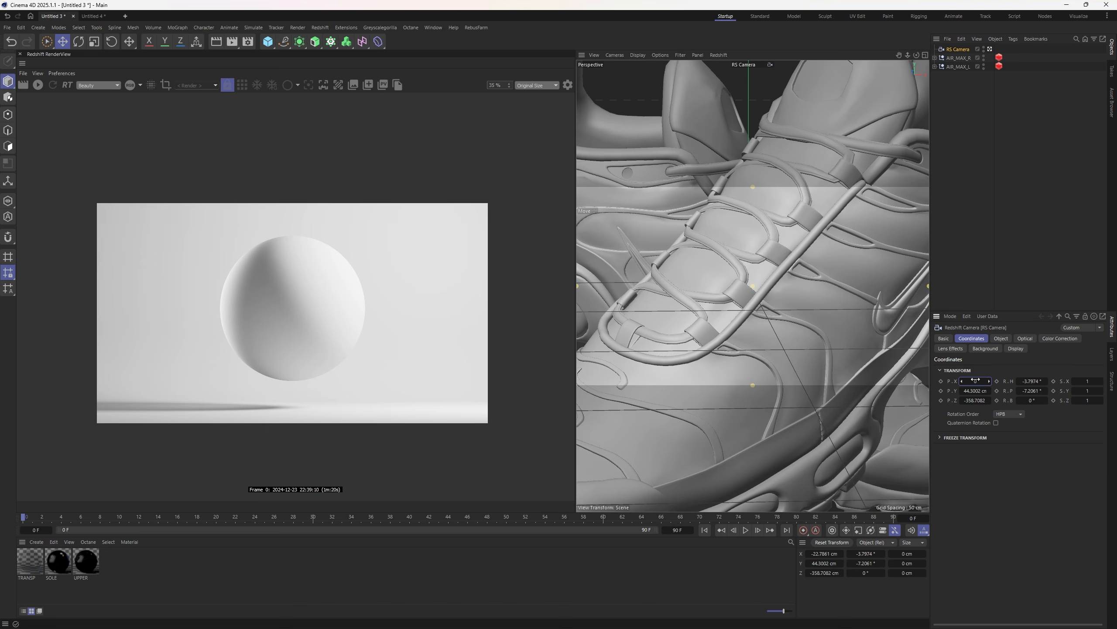
{"action": "key", "text": "Tab"}
{"action": "type", "text": "0"}
{"action": "key", "text": "Tab"}
{"action": "key", "text": "Tab"}
{"action": "type", "text": "0"}
{"action": "key", "text": "Tab"}
{"action": "type", "text": "0"}
{"action": "key", "text": "Return"}
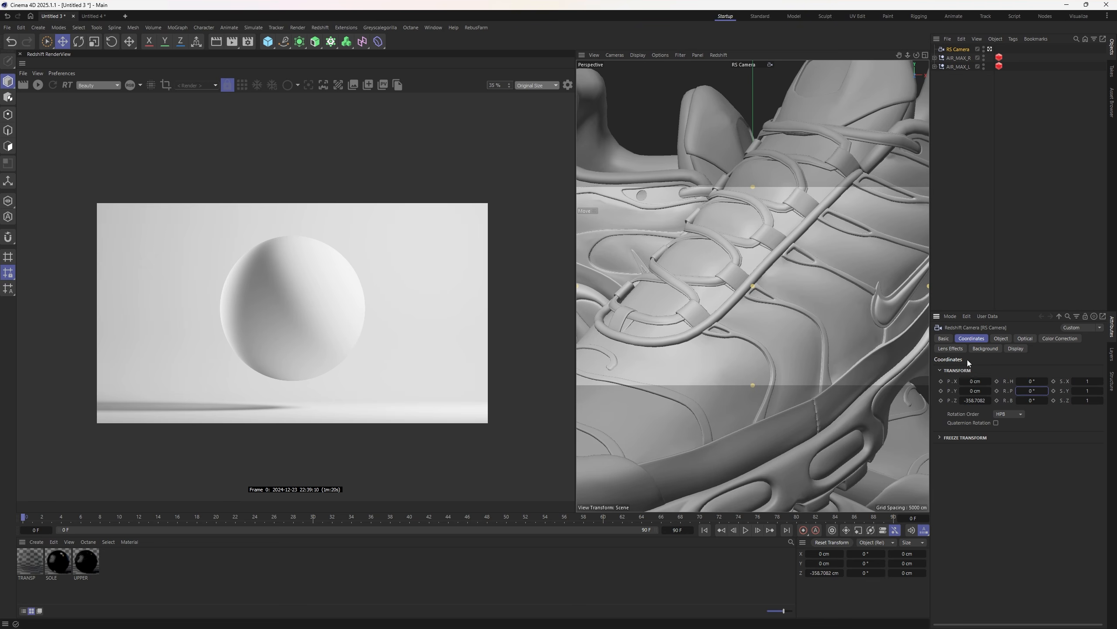
- Pull the RS Camera back to Z -1404 cm and move both shoe nulls up and right
{"action": "left_click_drag", "start_coordinate": [908, 54], "coordinate": [851, 54]}
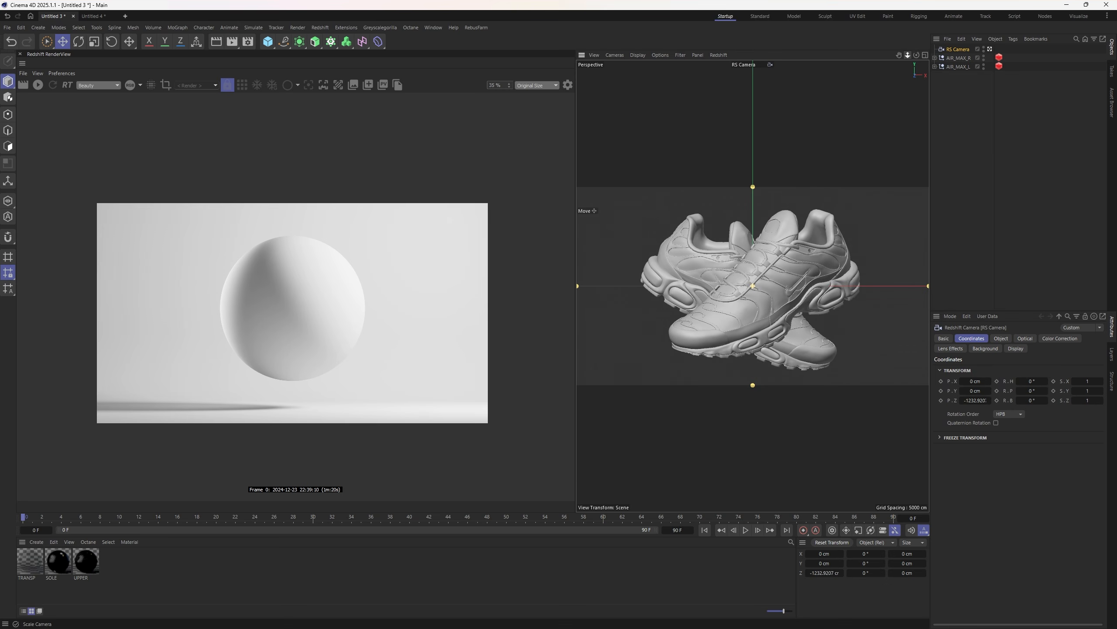
{"action": "left_click", "coordinate": [968, 160]}
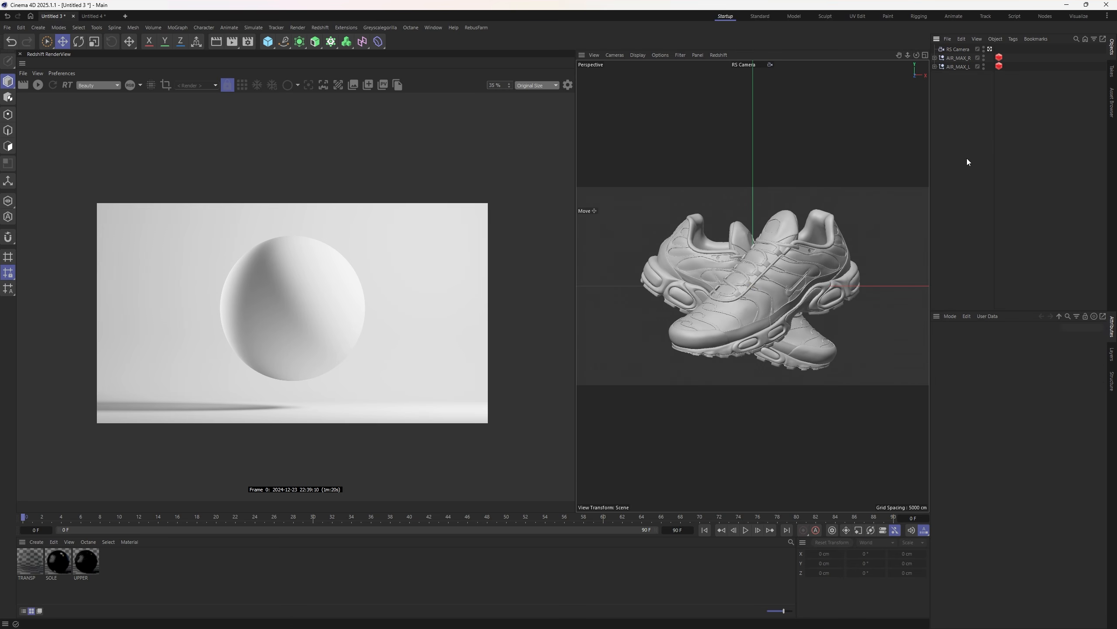
{"action": "left_click", "coordinate": [956, 50]}
{"action": "left_click", "coordinate": [975, 381]}
{"action": "key", "text": "Tab"}
{"action": "key", "text": "Tab"}
{"action": "key", "text": "Tab"}
{"action": "key", "text": "Tab"}
{"action": "key", "text": "Tab"}
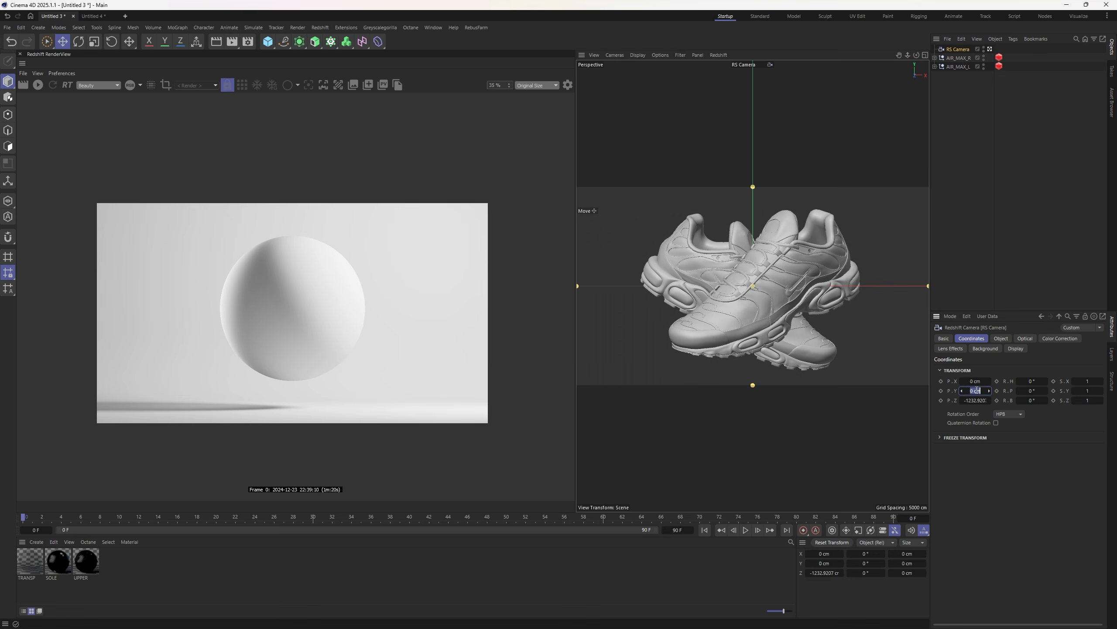
{"action": "left_click", "coordinate": [974, 400]}
{"action": "right_click_drag", "start_coordinate": [792, 271], "coordinate": [767, 271], "text": "alt"}
{"action": "left_click_drag", "start_coordinate": [967, 115], "coordinate": [949, 52]}
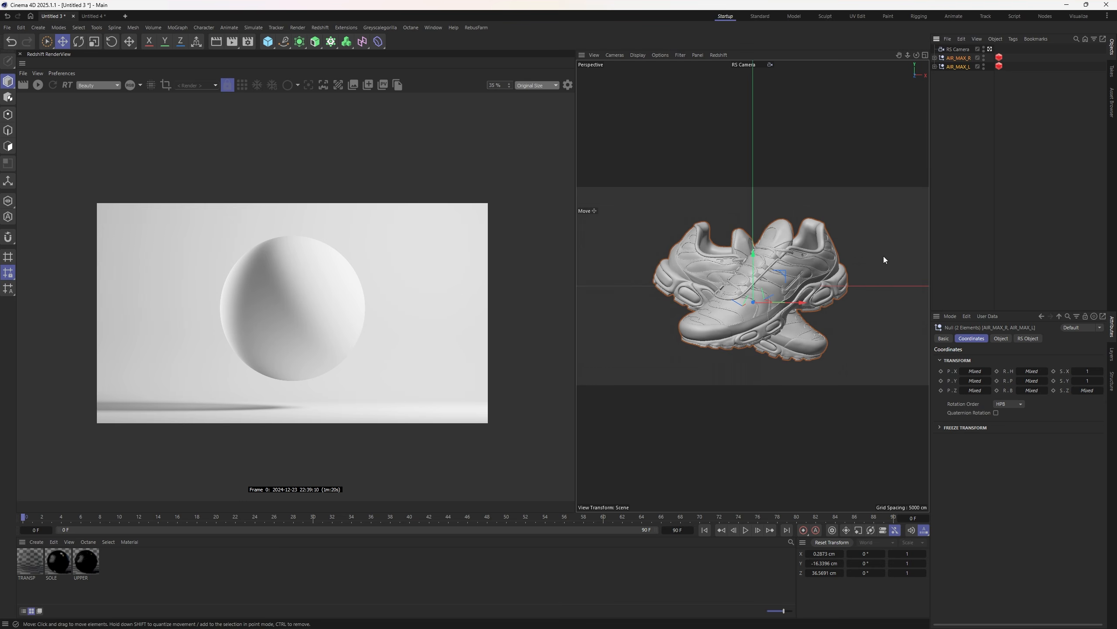
{"action": "left_click_drag", "start_coordinate": [783, 271], "coordinate": [897, 221]}
- Tilt the RS Camera slightly, then undo back to the straight-on framing of the shoes
{"action": "left_click", "coordinate": [955, 51]}
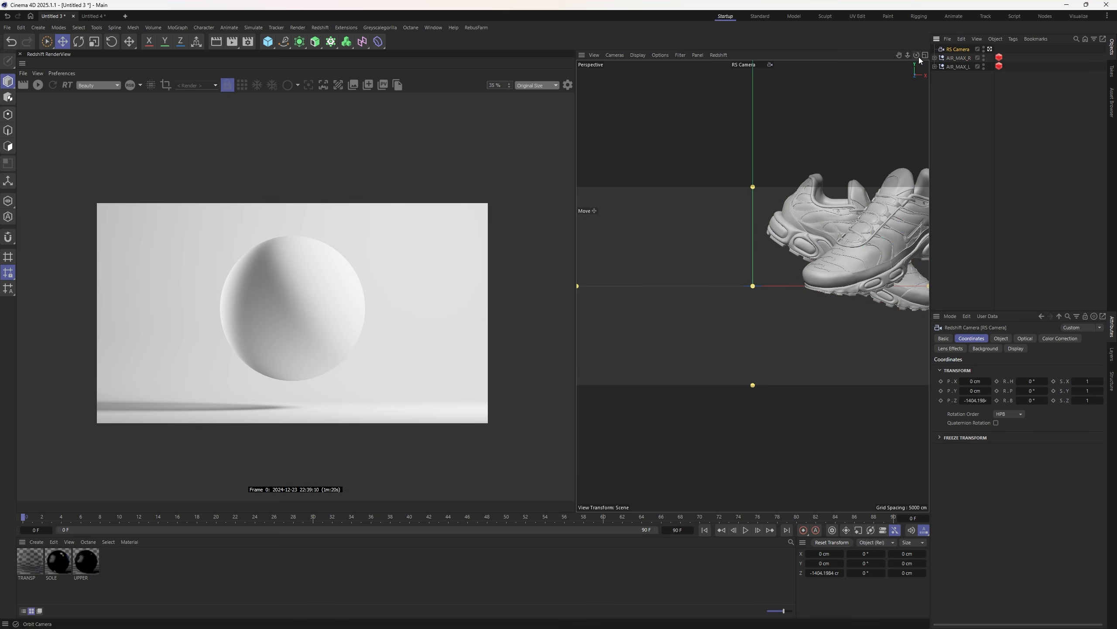
{"action": "mouse_move", "coordinate": [917, 55]}
{"action": "left_mouse_down"}
{"action": "mouse_move", "coordinate": [908, 45]}
{"action": "mouse_move", "coordinate": [1041, 188]}
{"action": "mouse_move", "coordinate": [971, 211]}
{"action": "mouse_move", "coordinate": [1002, 226]}
{"action": "mouse_move", "coordinate": [914, 57]}
{"action": "left_mouse_up"}
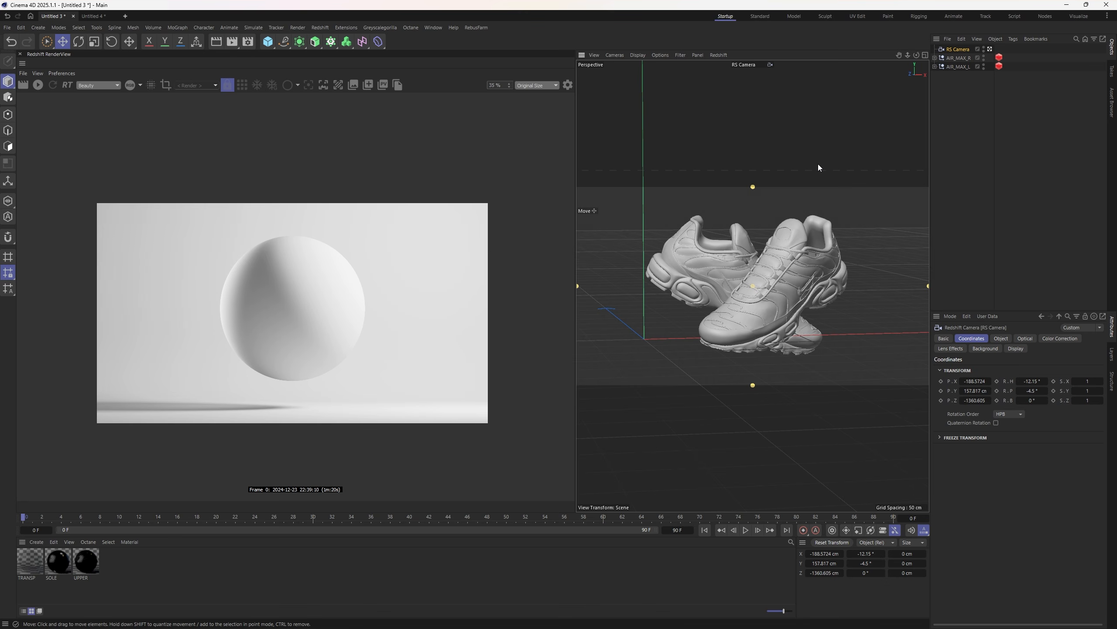
{"action": "key", "text": "ctrl+z"}
{"action": "key", "text": "ctrl+z"}
{"action": "key", "text": "ctrl+z"}
{"action": "key", "text": "ctrl+z"}
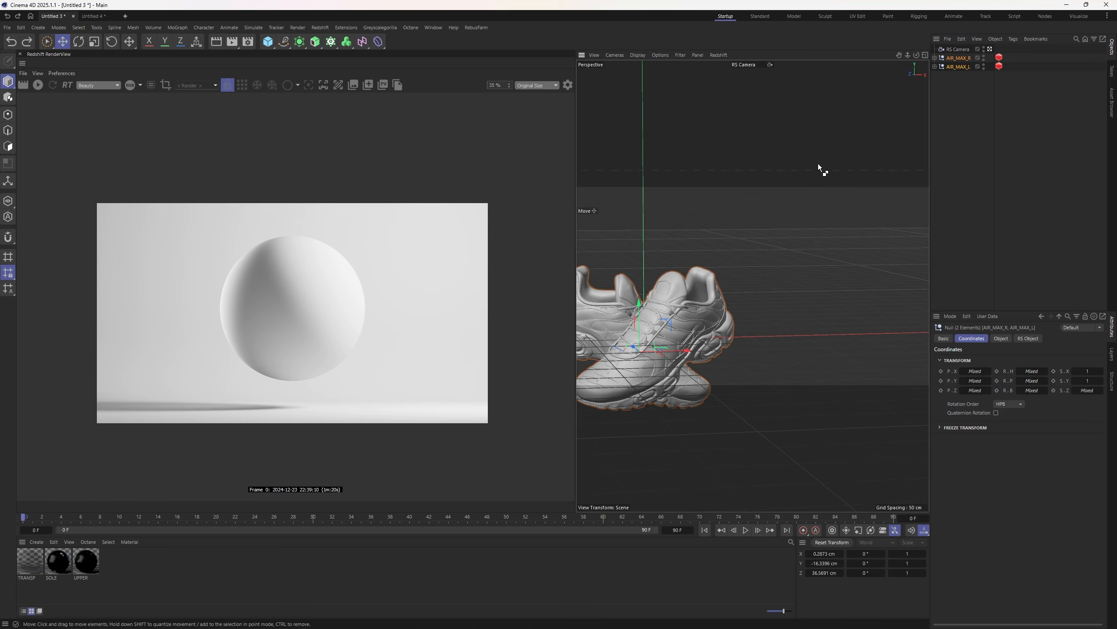
{"action": "key", "text": "ctrl+z"}
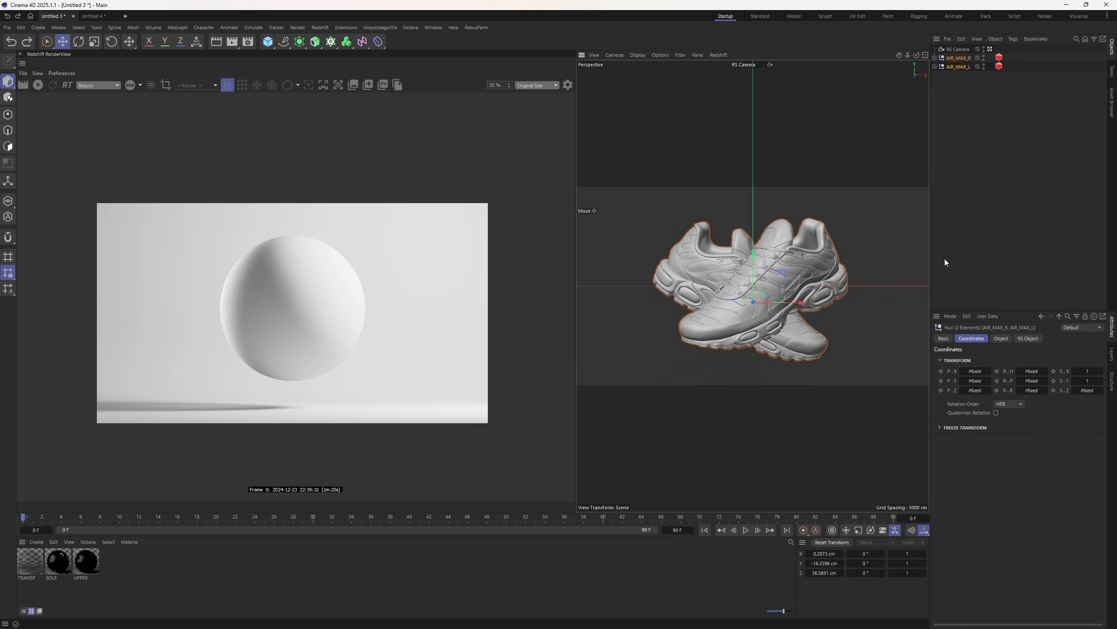
- Deselect the shoes, switch the view to Top and back to Perspective, and hide the grid
{"action": "left_click", "coordinate": [945, 242]}
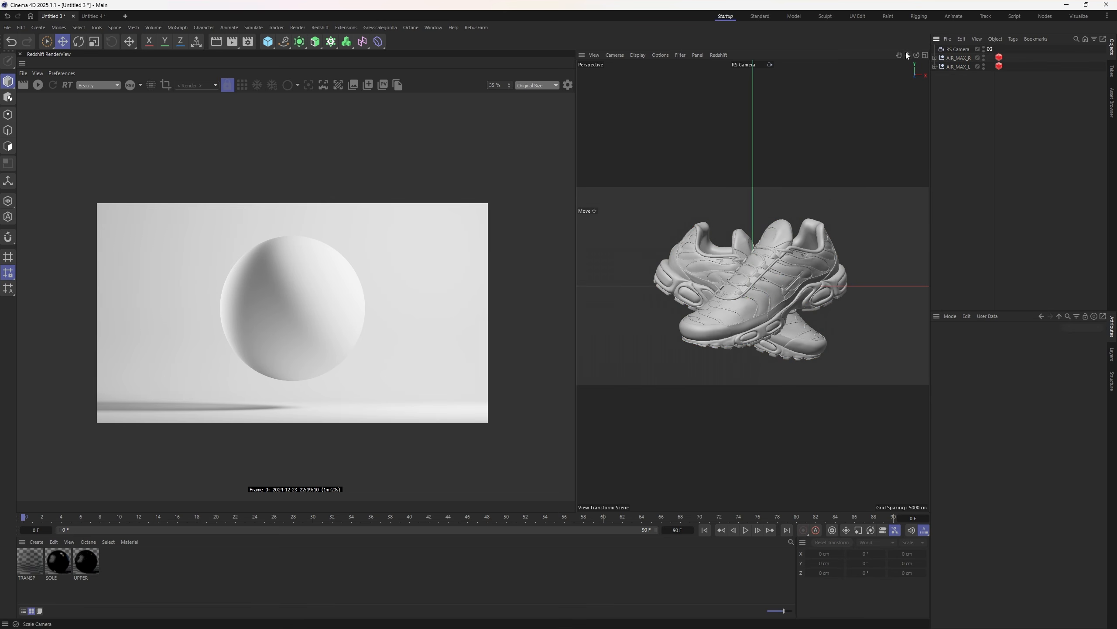
{"action": "key", "text": "F2"}
{"action": "left_click", "coordinate": [615, 55]}
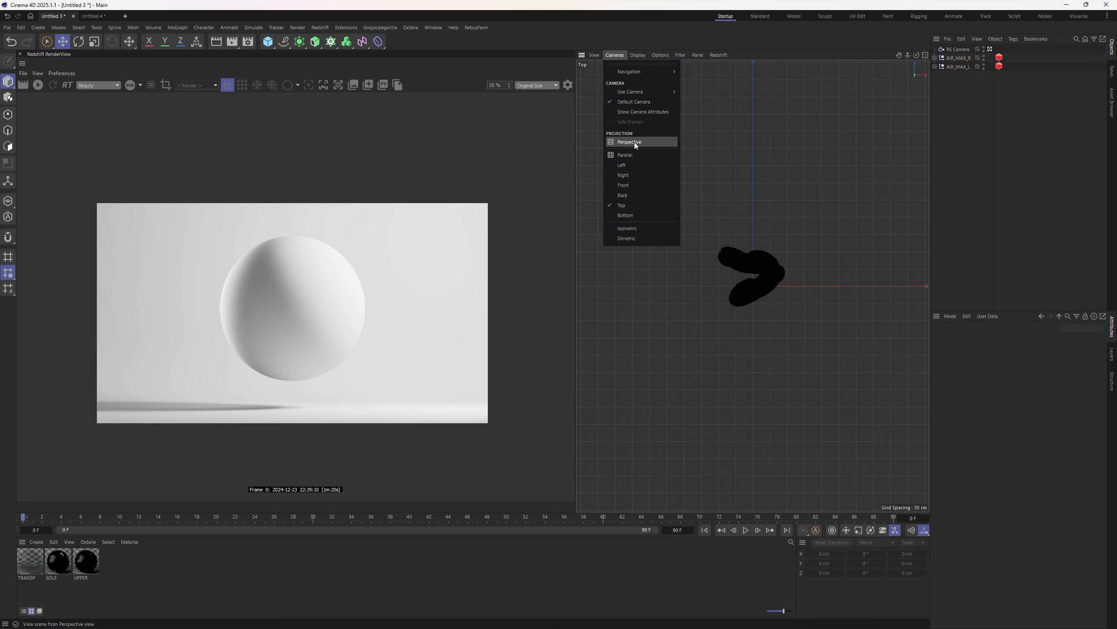
{"action": "left_click", "coordinate": [635, 143]}
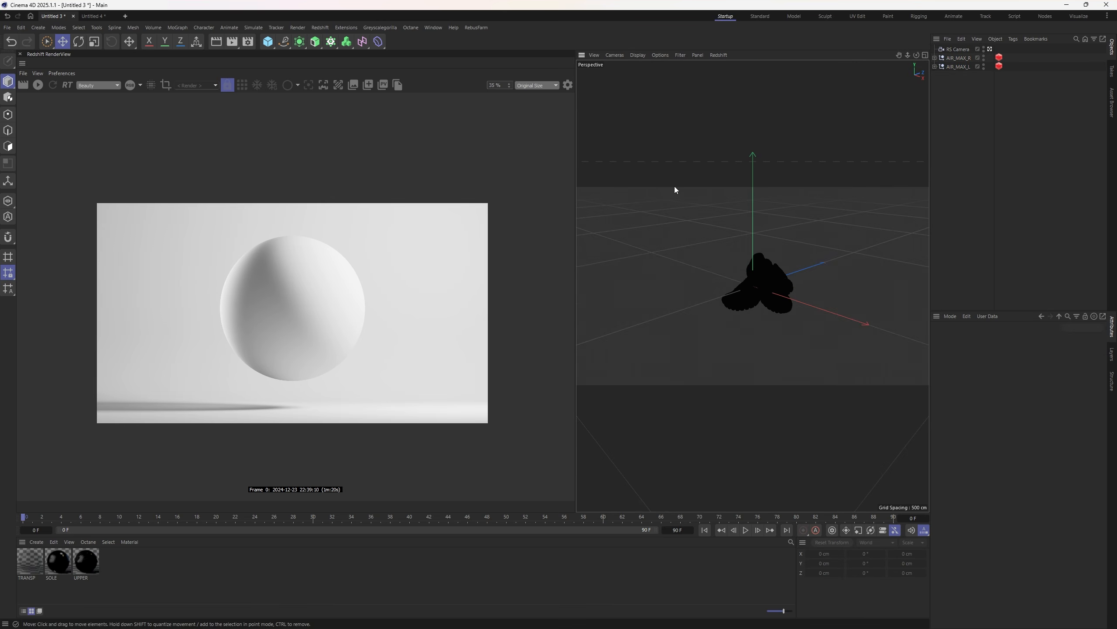
{"action": "left_click", "coordinate": [679, 55]}
{"action": "left_click", "coordinate": [702, 122]}
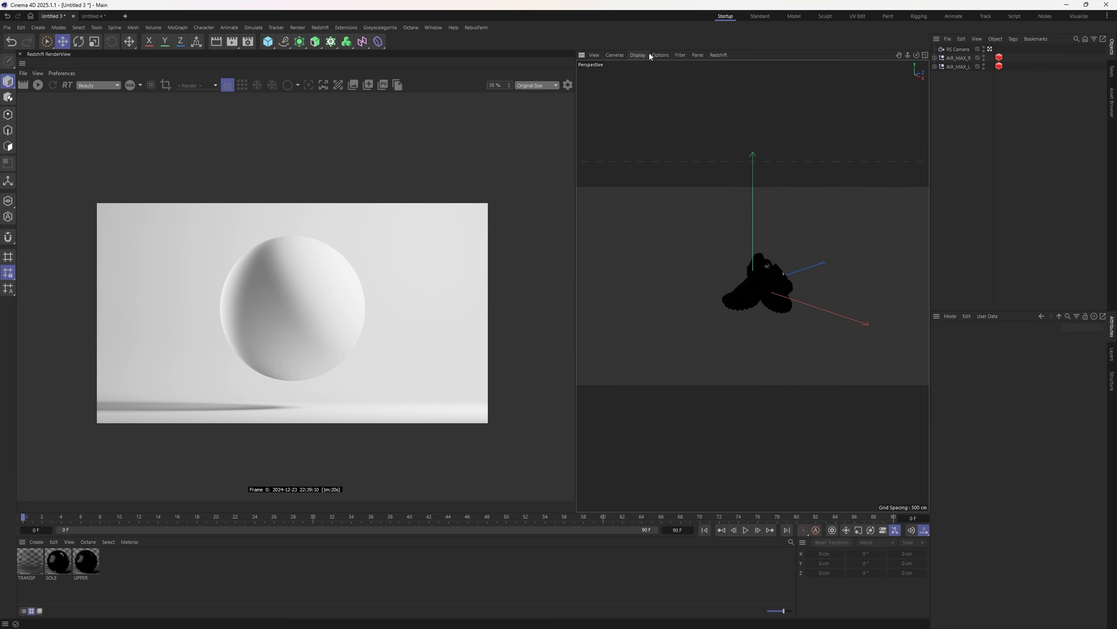
- Turn on material shading in the viewport display options and frame both shoes
{"action": "left_click", "coordinate": [638, 55]}
{"action": "mouse_move", "coordinate": [660, 55]}
{"action": "left_click", "coordinate": [674, 235]}
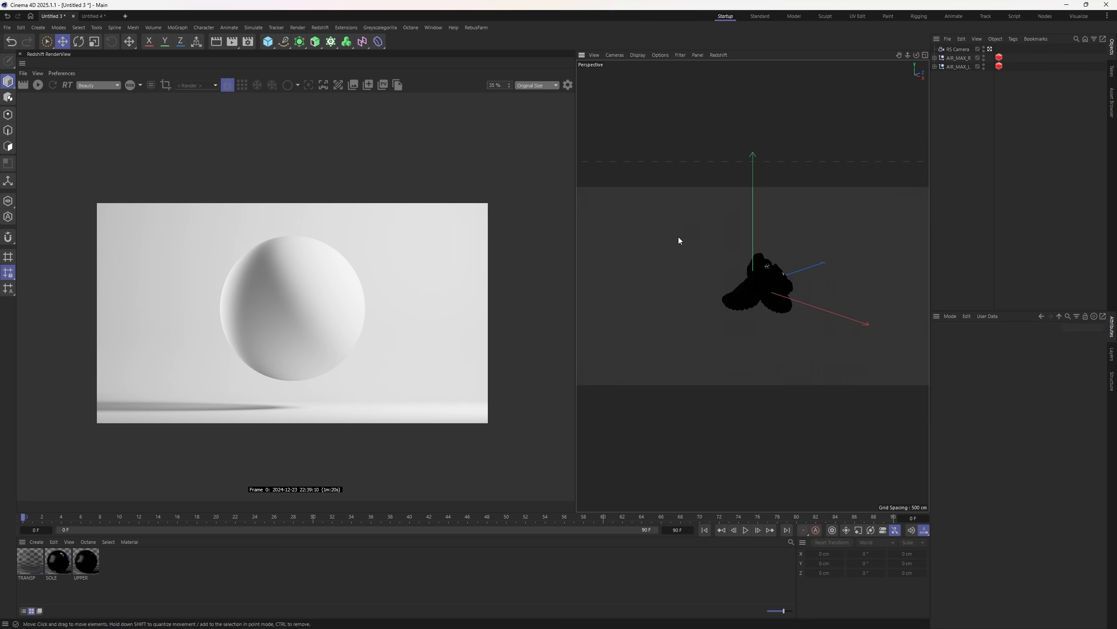
{"action": "scroll", "coordinate": [735, 343], "scroll_direction": "down", "scroll_amount": 5}
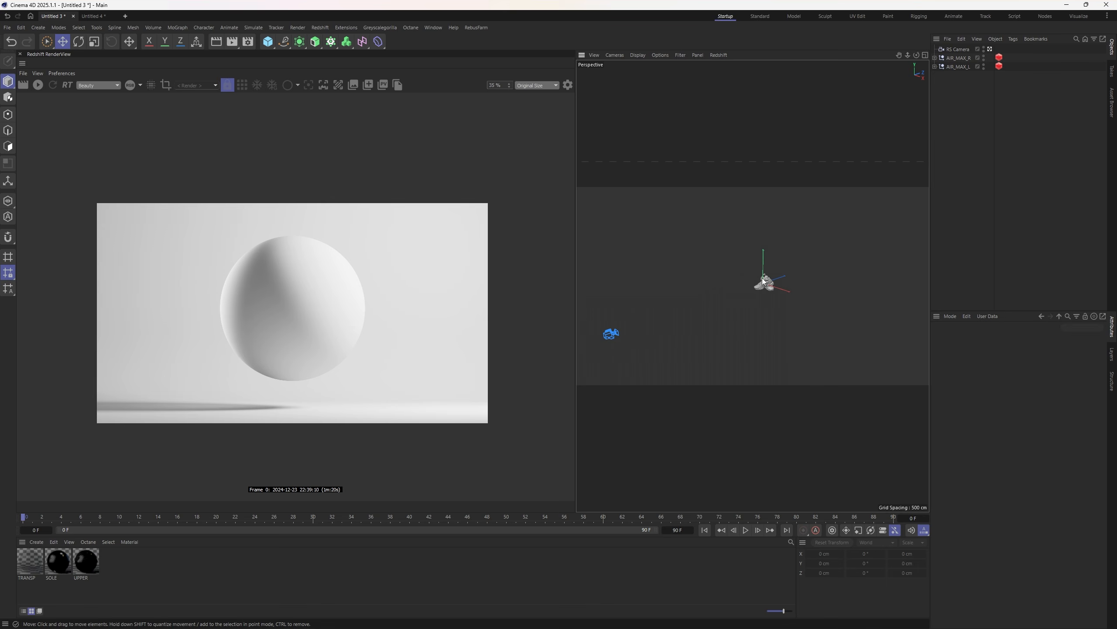
{"action": "key", "text": "h"}
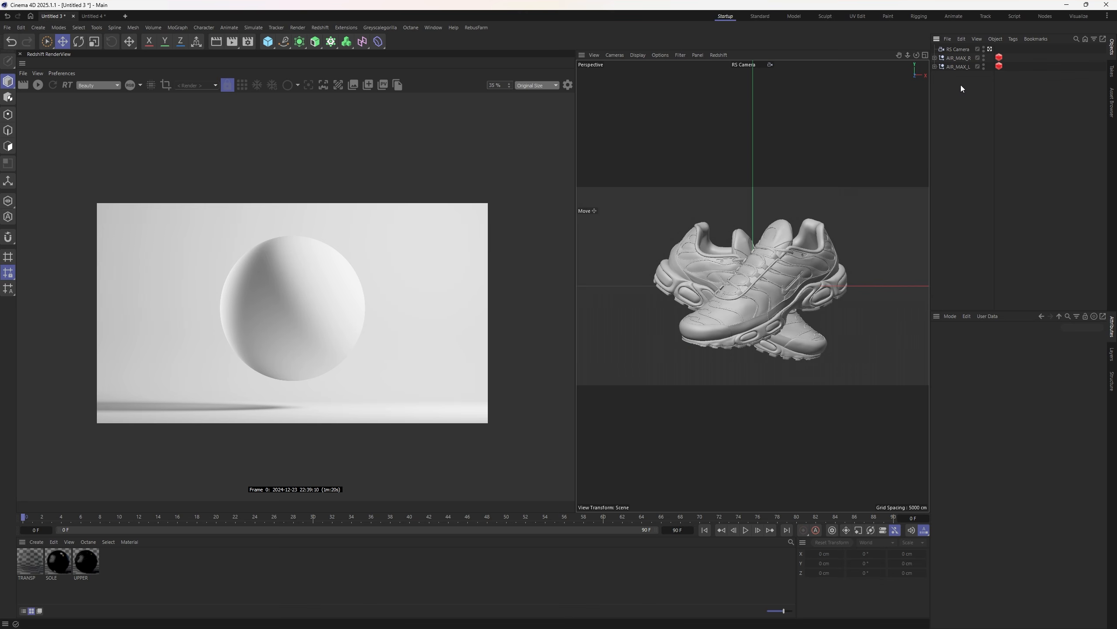
- Add a test cube, move it down and left, then undo it
{"action": "left_click", "coordinate": [268, 42]}
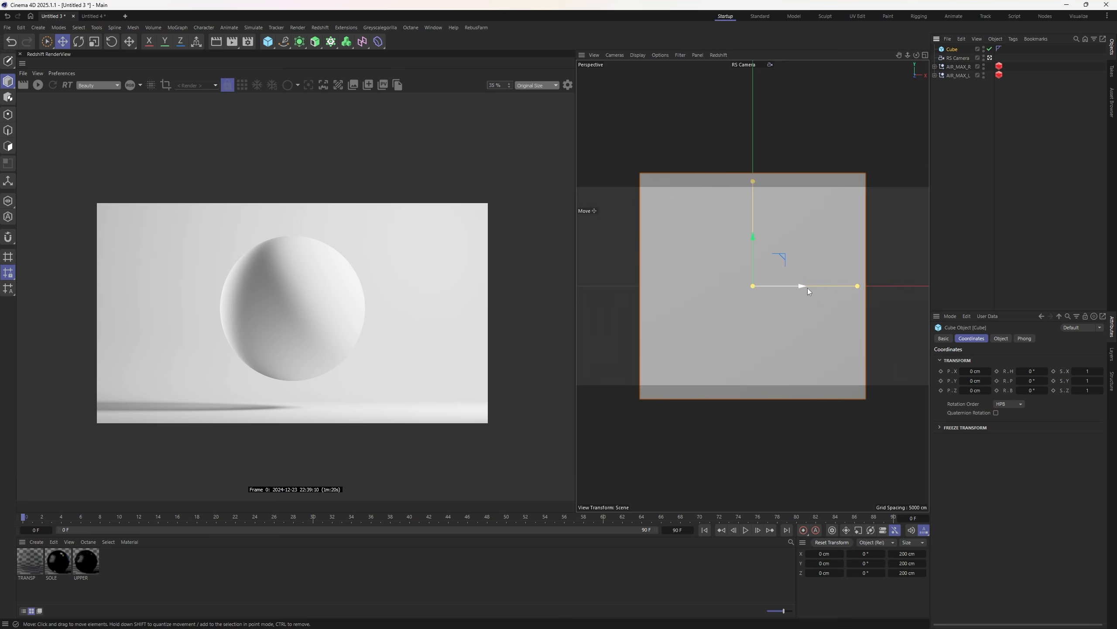
{"action": "left_click_drag", "start_coordinate": [808, 288], "coordinate": [700, 378]}
{"action": "key", "text": "ctrl+z"}
{"action": "key", "text": "ctrl+z"}
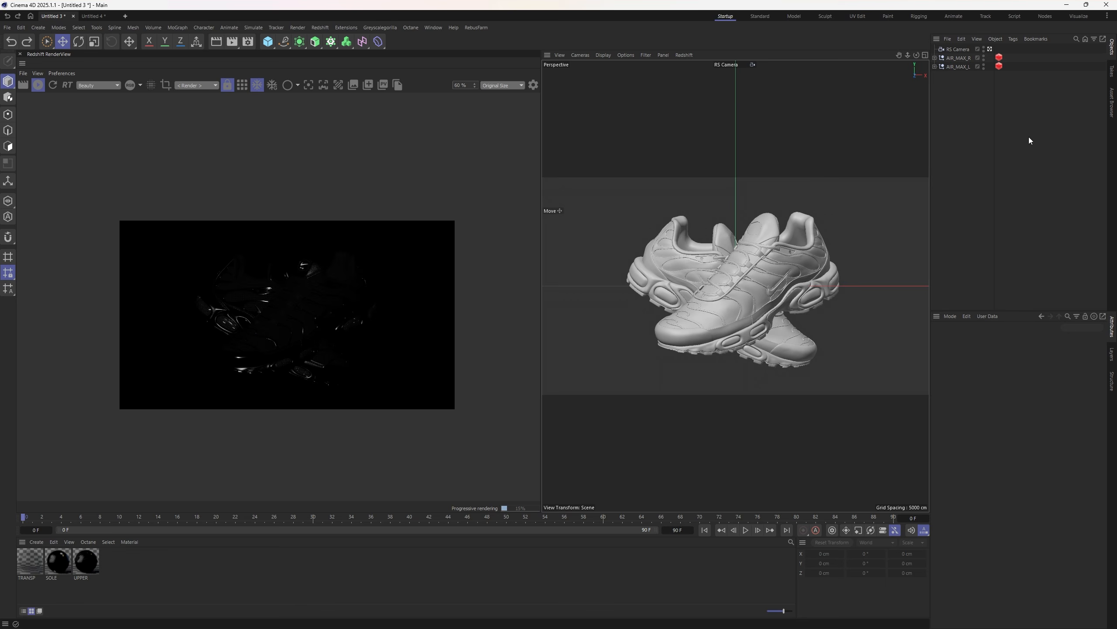
- Check the Geometry tessellation settings on both shoes' Redshift Object tags, then deselect them
{"action": "left_click_drag", "start_coordinate": [1023, 95], "coordinate": [992, 49]}
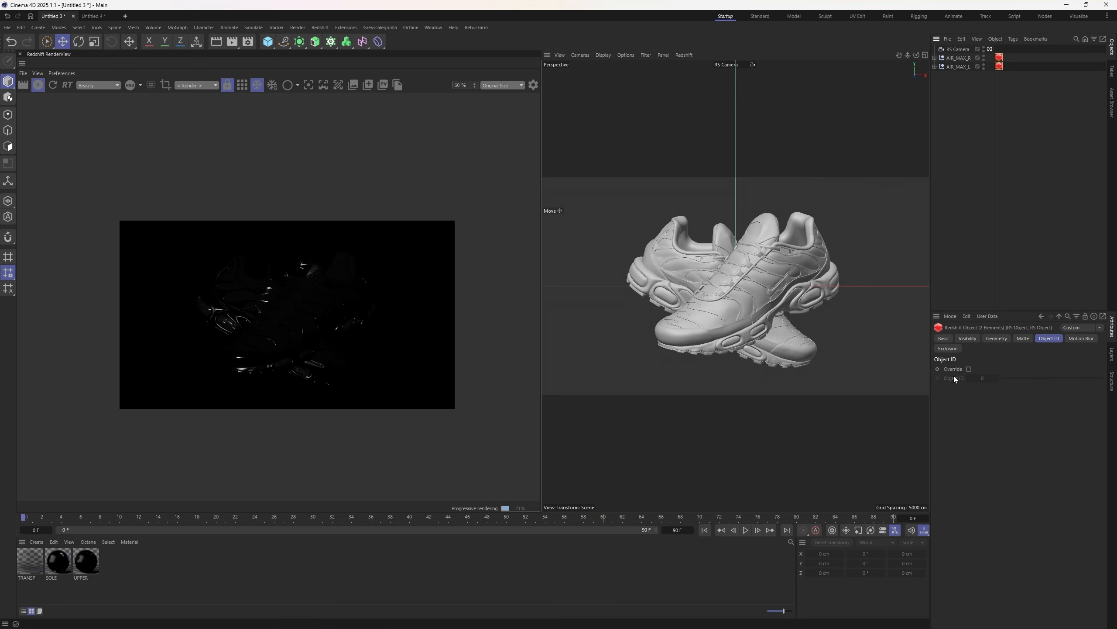
{"action": "left_click", "coordinate": [1002, 338]}
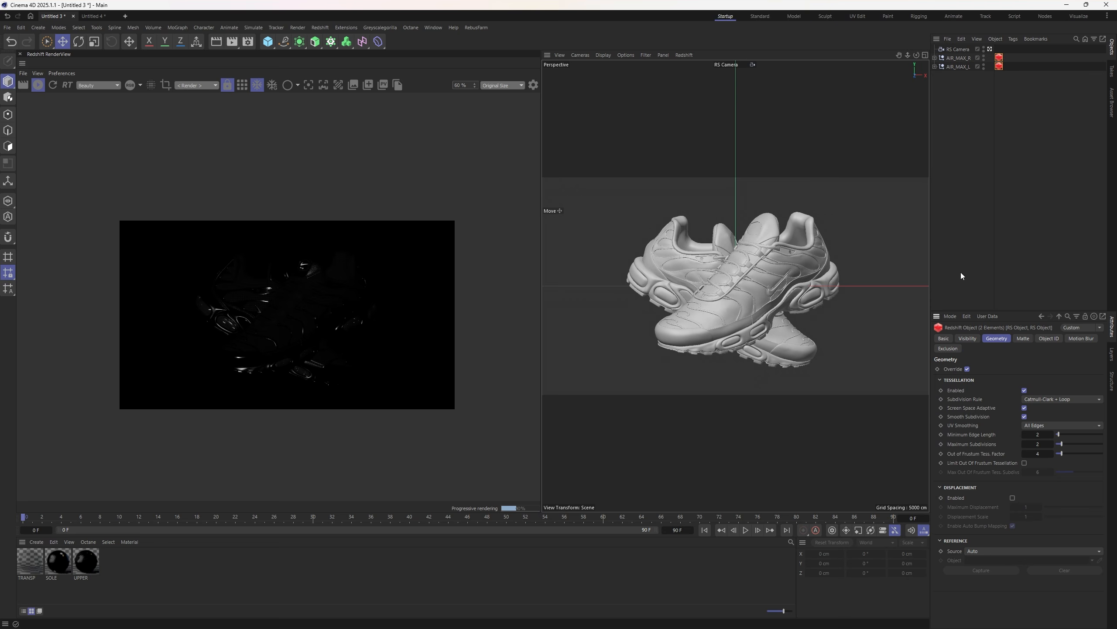
{"action": "key", "text": "ctrl+shift+a"}
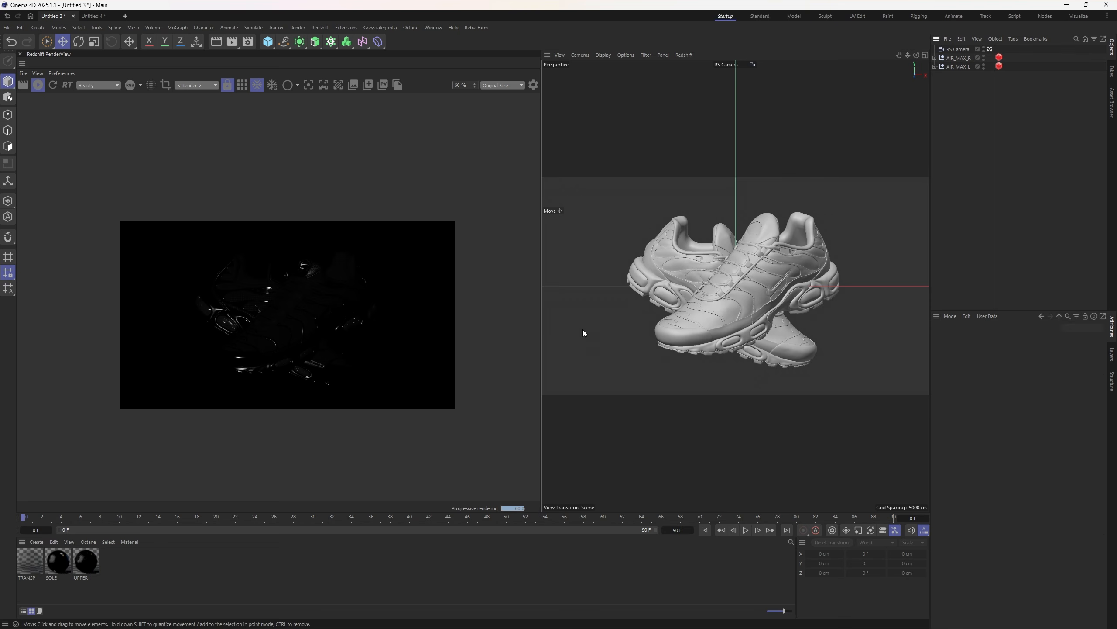
{"action": "left_click", "coordinate": [315, 28]}
- Add an RS Area Light and select the shoes AIR_MAX_L and AIR_MAX_R
{"action": "mouse_move", "coordinate": [351, 55]}
{"action": "left_click", "coordinate": [419, 87]}
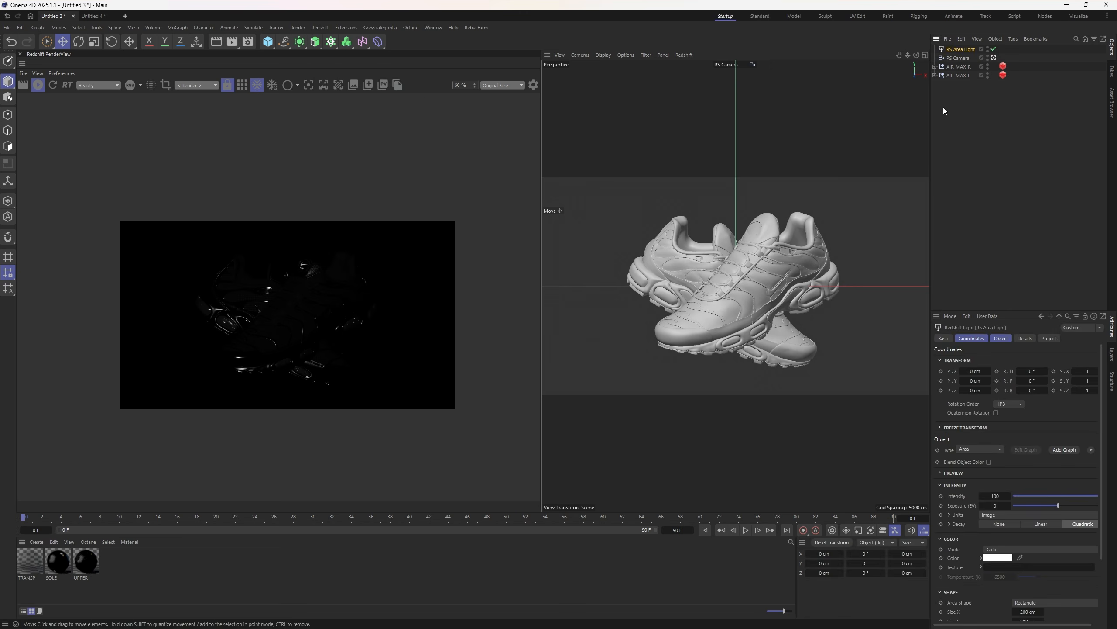
{"action": "left_click", "coordinate": [955, 76]}
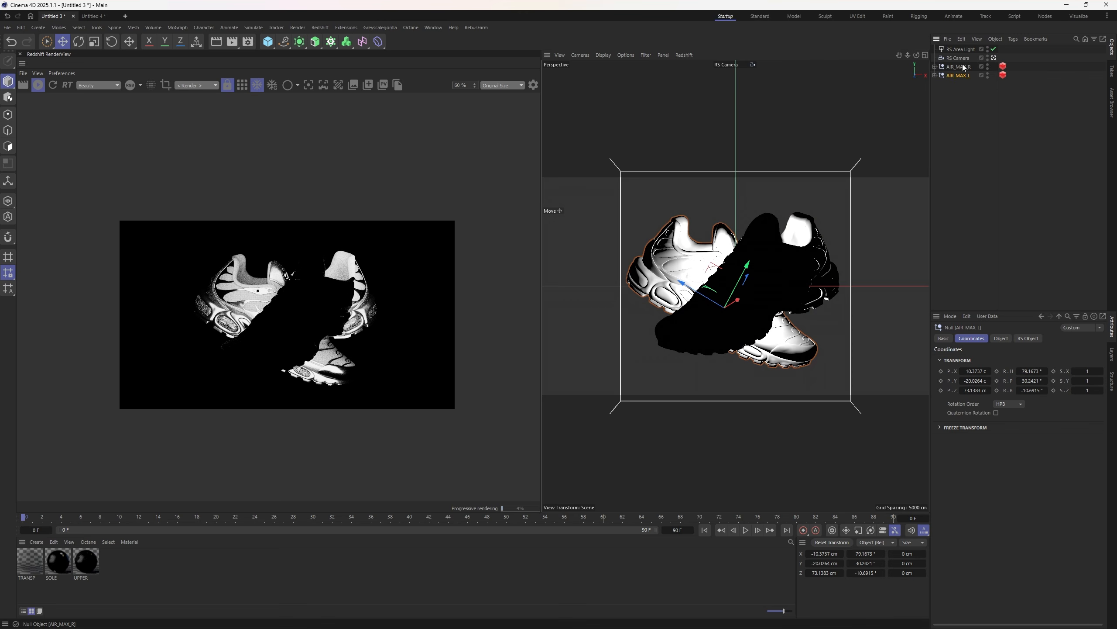
{"action": "left_click", "coordinate": [963, 66]}
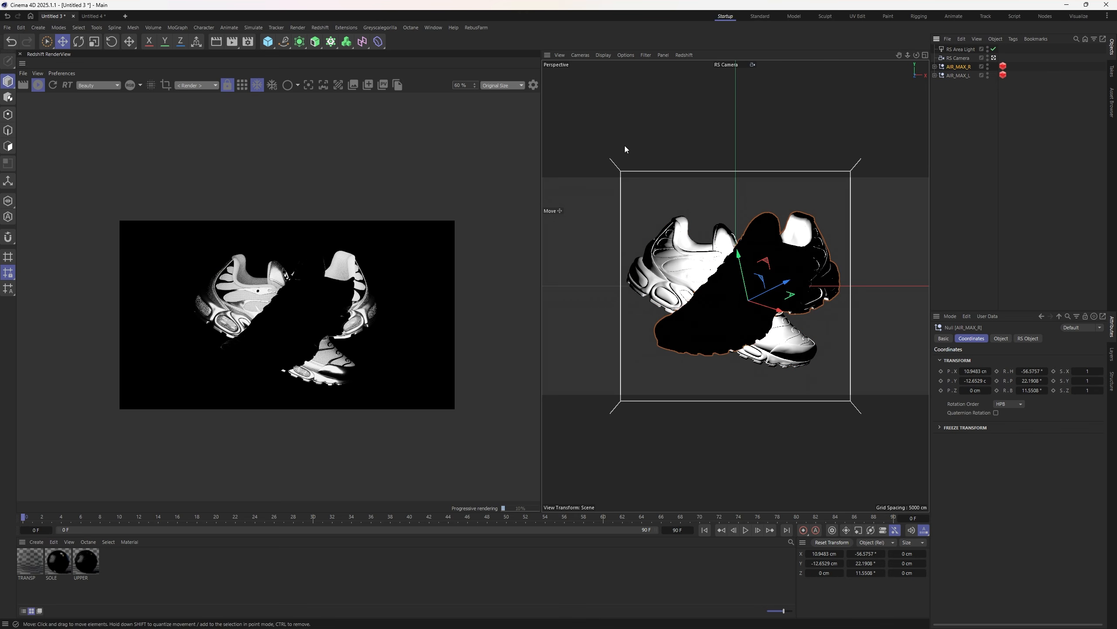
- Add a Null and give the area light a Target tag aimed at it
{"action": "left_click", "coordinate": [268, 41]}
{"action": "left_click", "coordinate": [410, 111]}
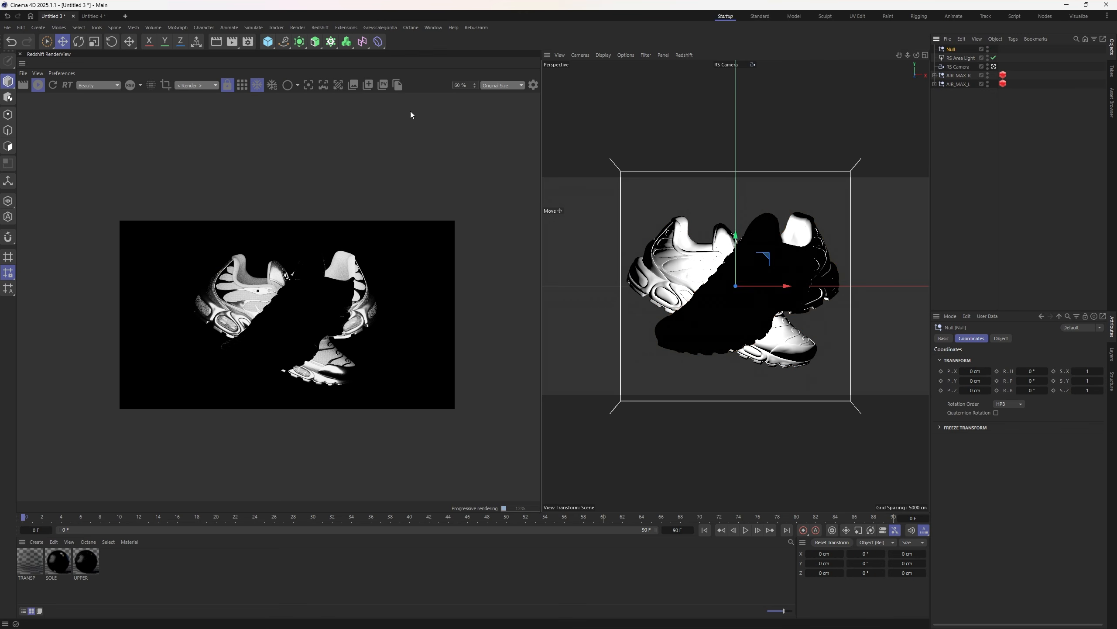
{"action": "left_click", "coordinate": [960, 57]}
{"action": "right_click", "coordinate": [957, 58]}
{"action": "mouse_move", "coordinate": [977, 80]}
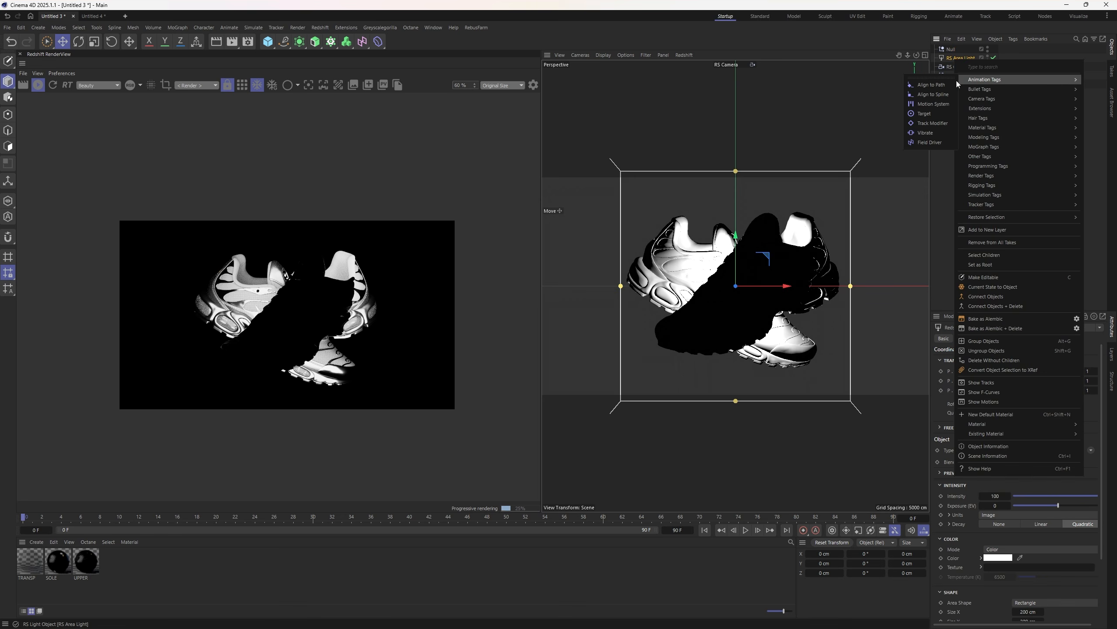
{"action": "left_click", "coordinate": [930, 113]}
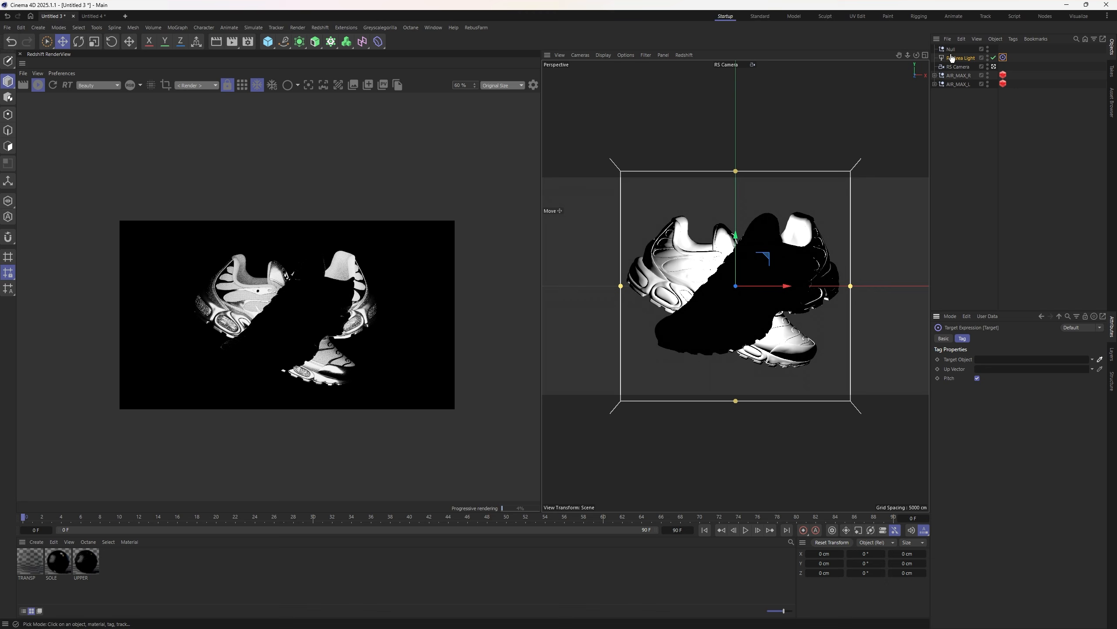
{"action": "left_click_drag", "start_coordinate": [951, 49], "coordinate": [1012, 359]}
- Move the area light up and right of the shoes and switch it off
{"action": "left_click_drag", "start_coordinate": [763, 242], "coordinate": [828, 228]}
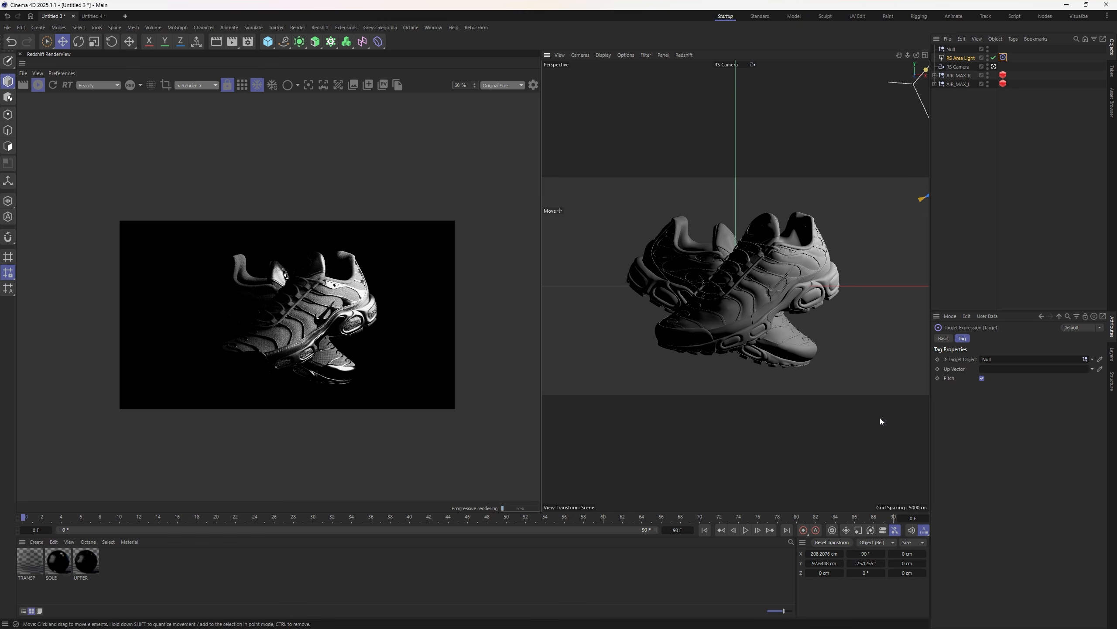
{"action": "left_click", "coordinate": [994, 58]}
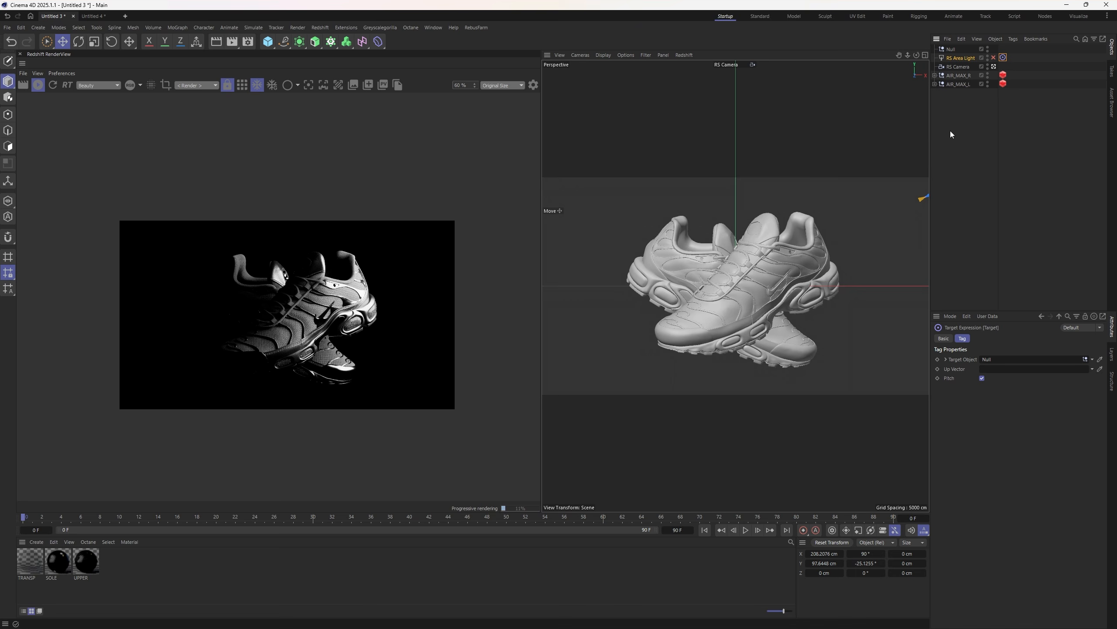
{"action": "left_click", "coordinate": [949, 138]}
- Rename the Null to 'Target' and the area light to 'LIGHT_01', then deselect
{"action": "double_click", "coordinate": [951, 48]}
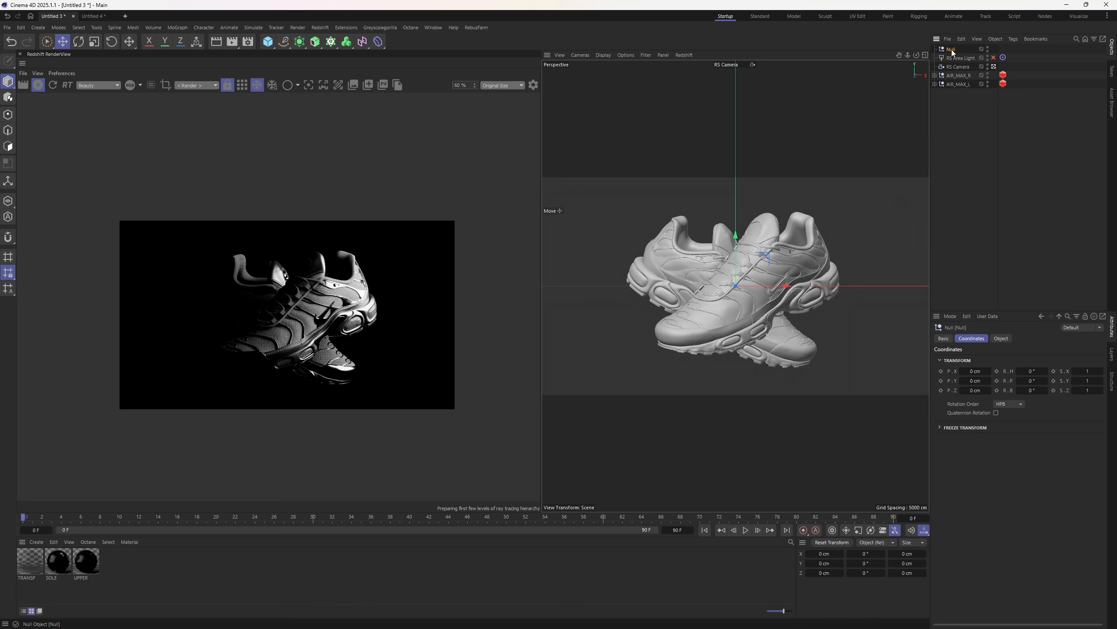
{"action": "type", "text": "Target"}
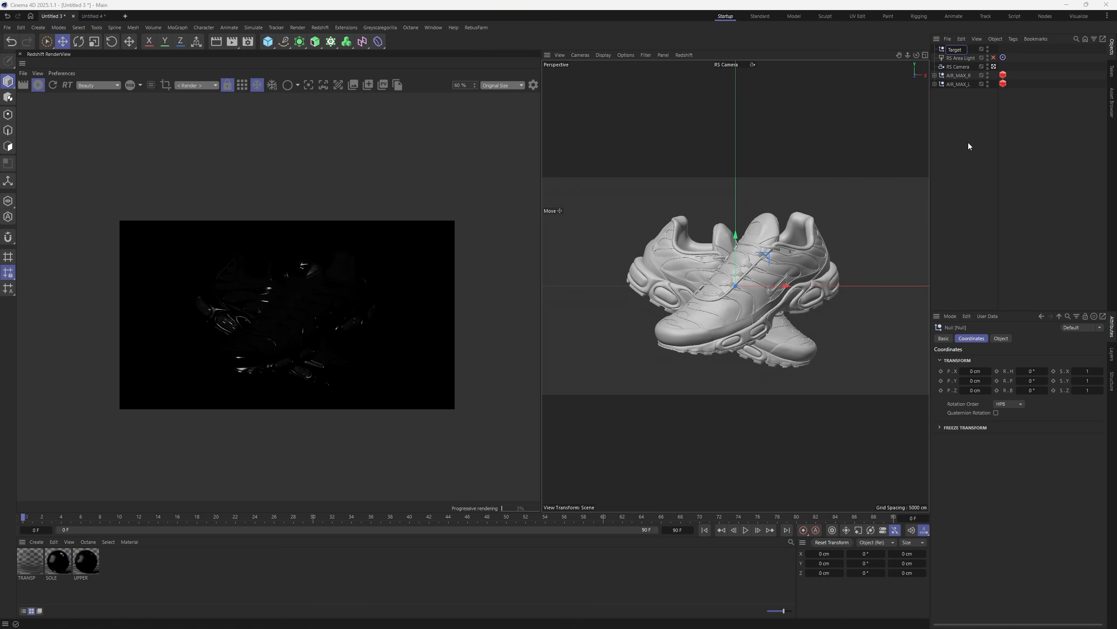
{"action": "double_click", "coordinate": [960, 59]}
{"action": "type", "text": "LIGH"}
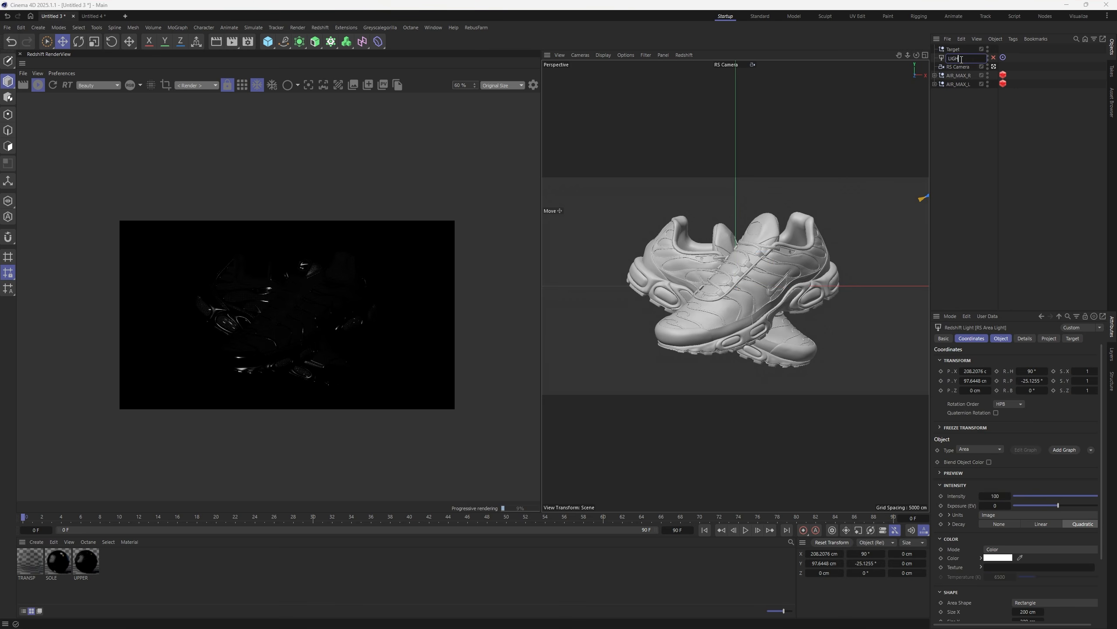
{"action": "type", "text": "T_01"}
{"action": "key", "text": "Return"}
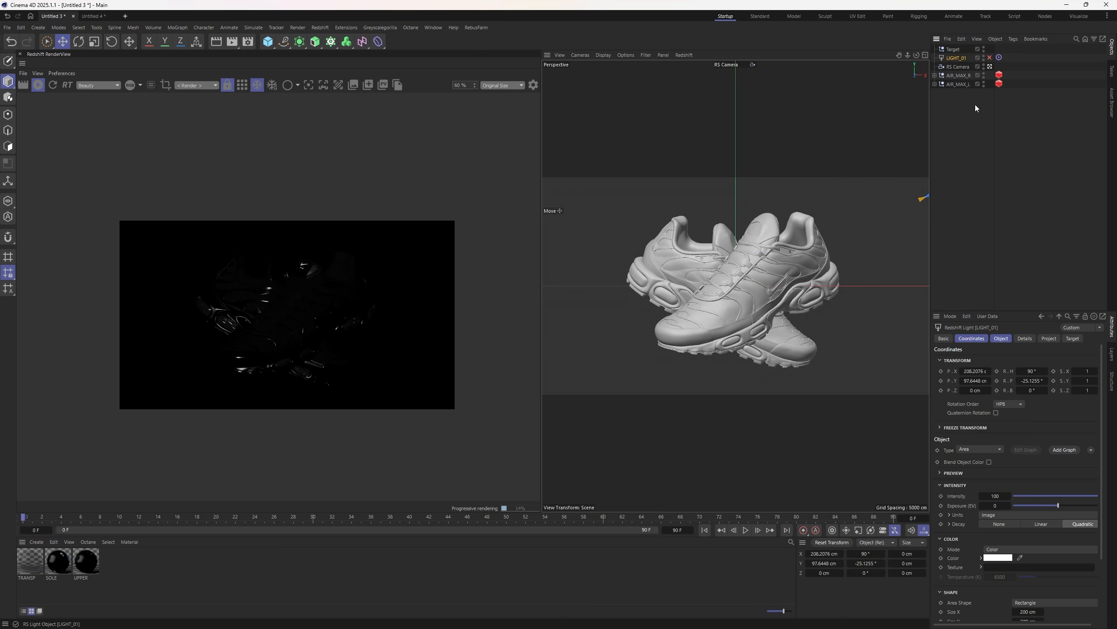
{"action": "left_click", "coordinate": [970, 185]}
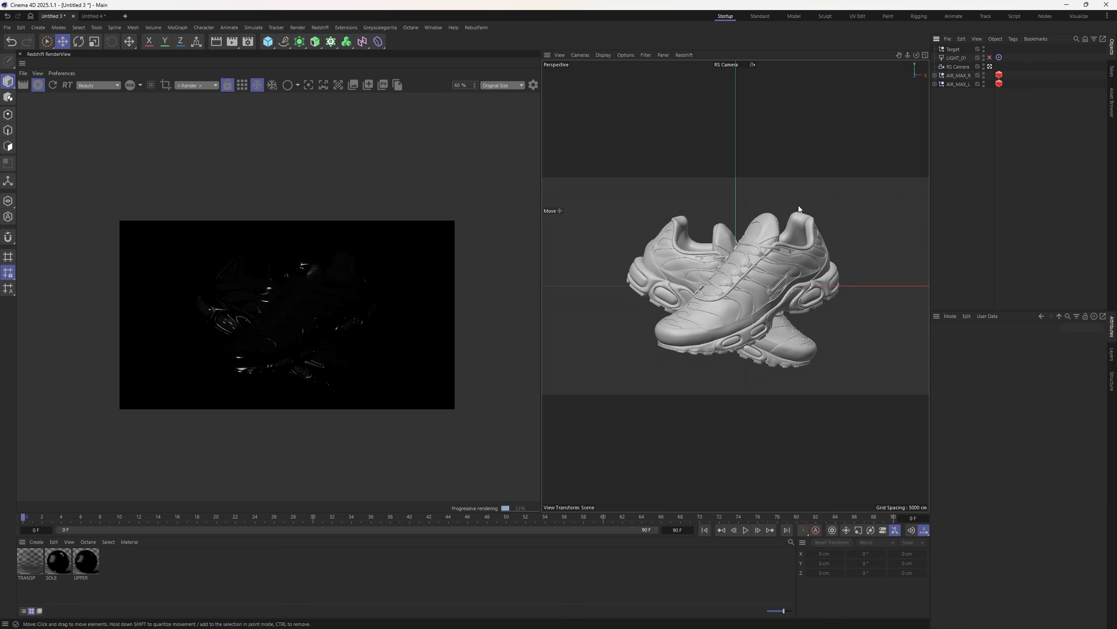
{"action": "left_click", "coordinate": [295, 28]}
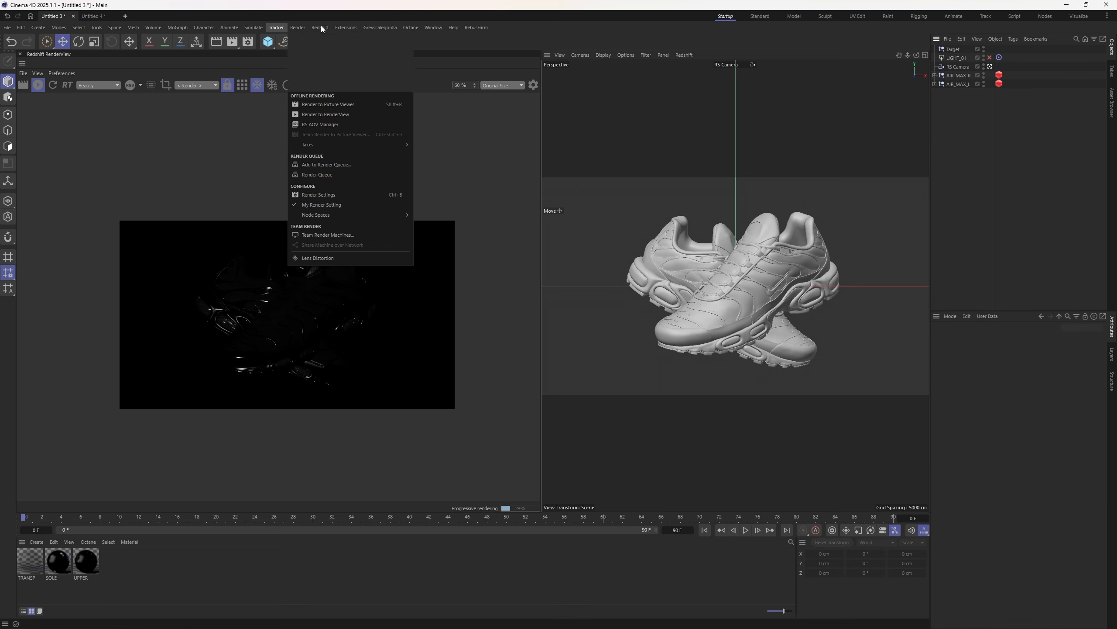
- Add an RS Dome Light and widen the Attributes panel showing its Object settings
{"action": "mouse_move", "coordinate": [322, 29]}
{"action": "mouse_move", "coordinate": [334, 53]}
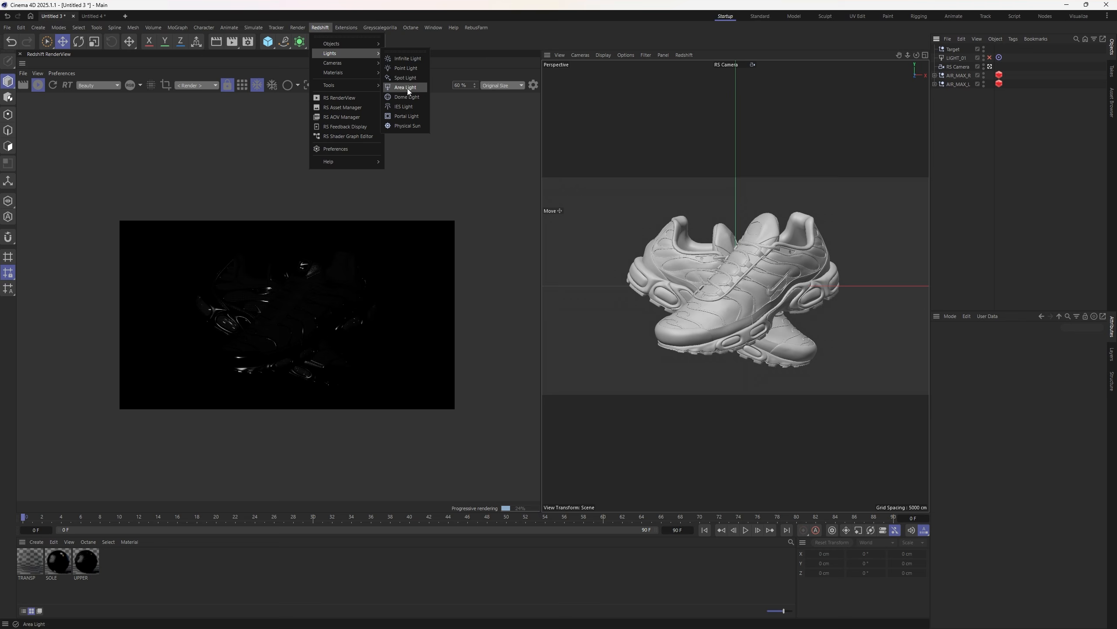
{"action": "left_click", "coordinate": [407, 97]}
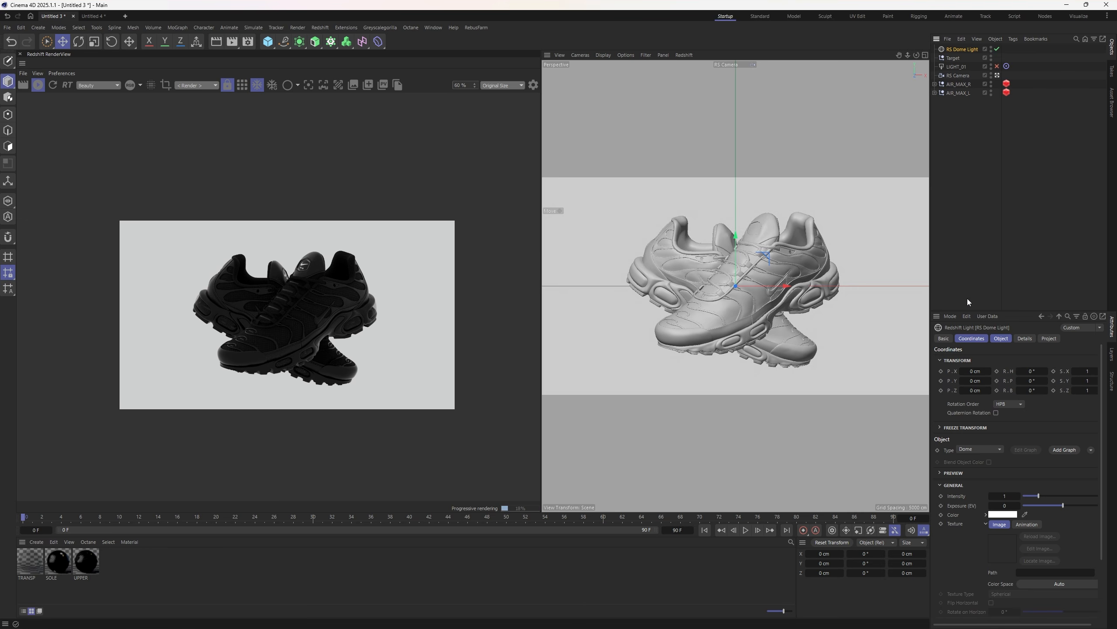
{"action": "left_click", "coordinate": [1006, 339]}
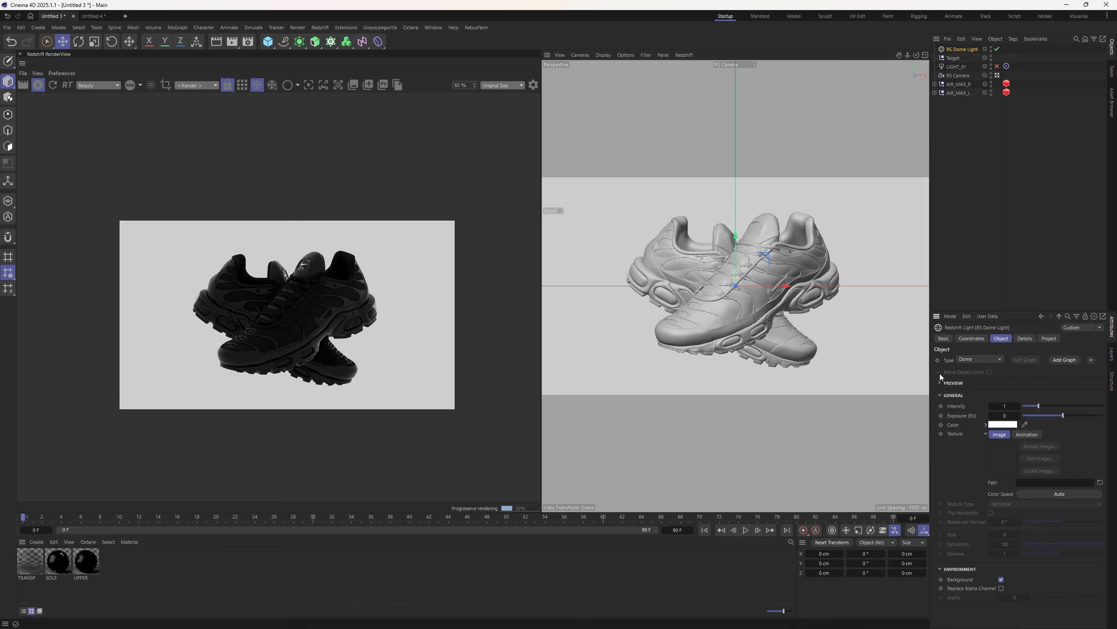
{"action": "left_click_drag", "start_coordinate": [931, 378], "coordinate": [894, 377]}
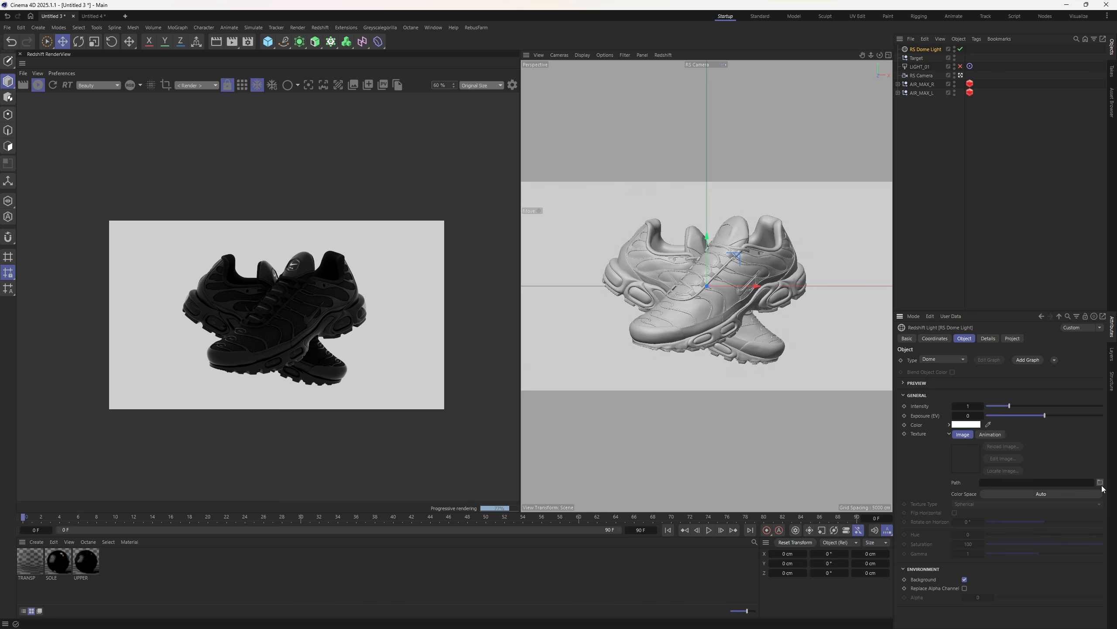
- Load a studio HDRI file into the dome light's Texture Path
{"action": "left_click", "coordinate": [1025, 482]}
{"action": "key", "text": "ctrl+v"}
{"action": "key", "text": "Return"}
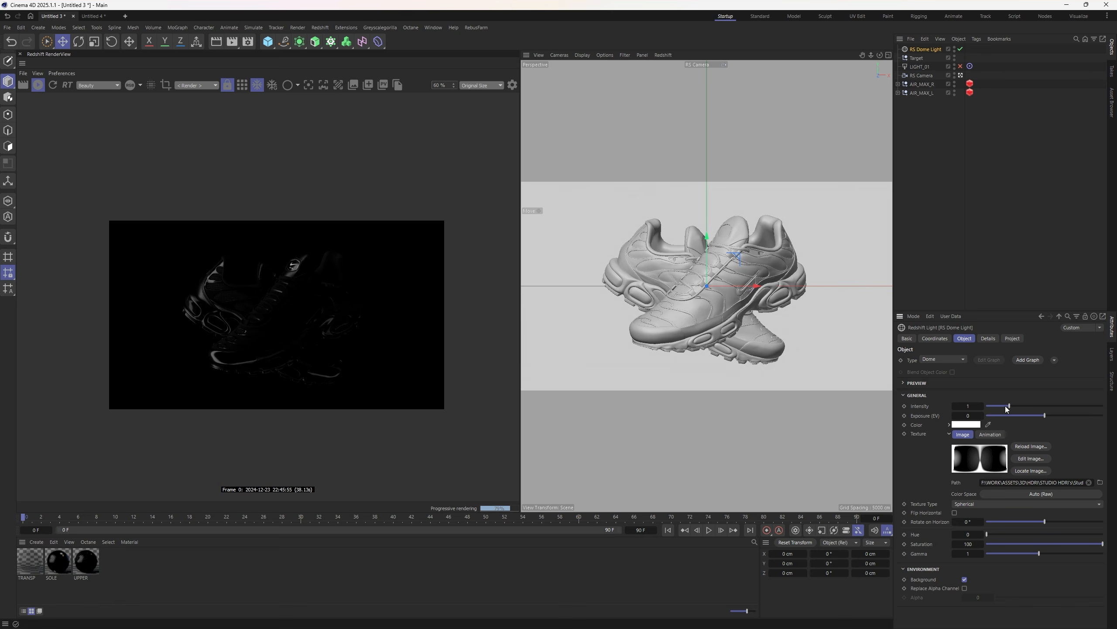
- Set the dome's Intensity to 2.203 and Rotate on Horizon to 83°
{"action": "left_click_drag", "start_coordinate": [1006, 406], "coordinate": [1037, 406]}
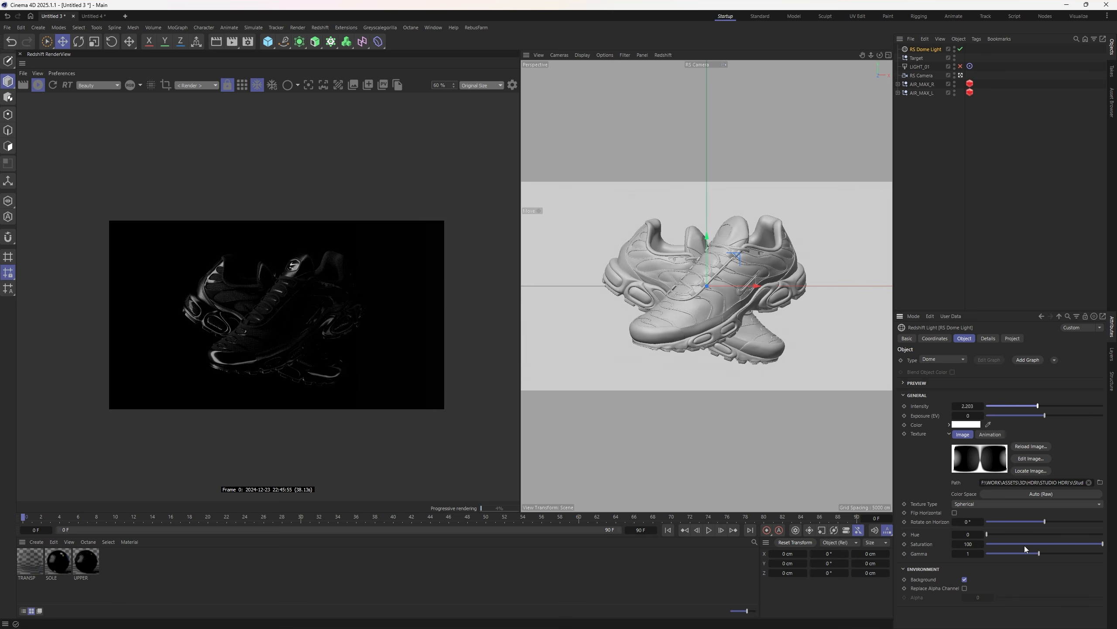
{"action": "left_click_drag", "start_coordinate": [1045, 521], "coordinate": [1060, 522]}
{"action": "left_click_drag", "start_coordinate": [1070, 527], "coordinate": [1072, 522]}
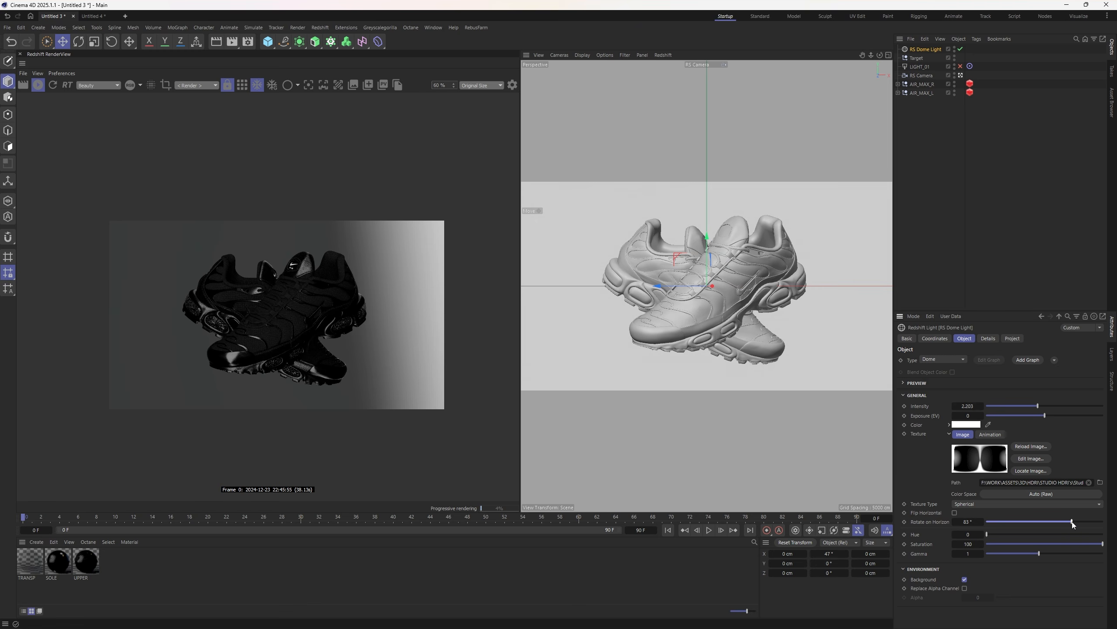
{"action": "left_click", "coordinate": [975, 206]}
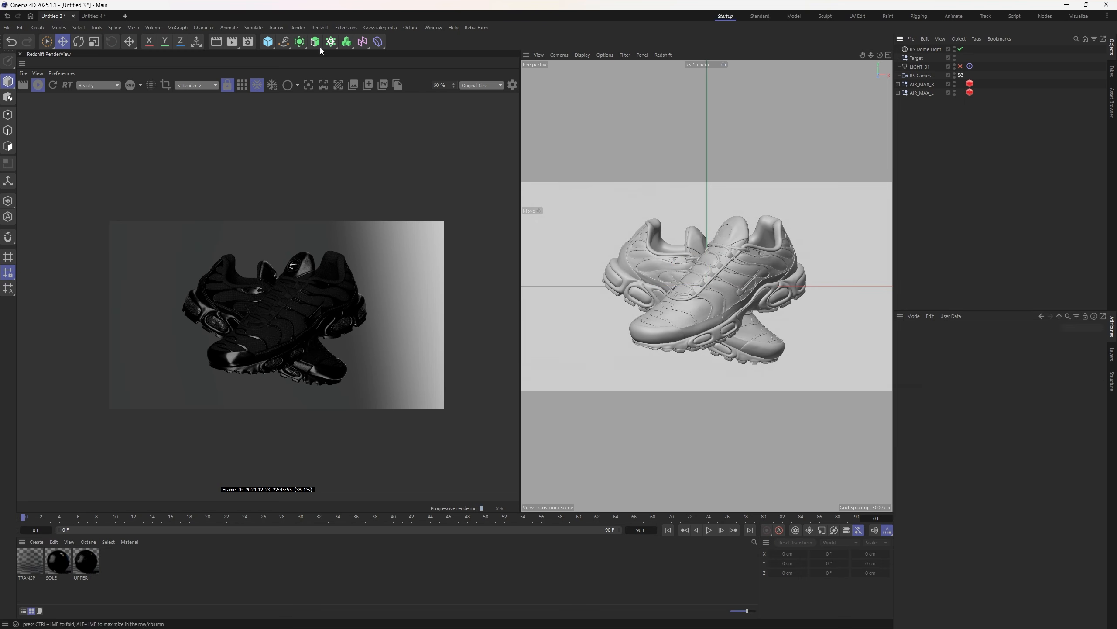
- Add a second dome light with near-black colour and all Details contributions set to 0
{"action": "left_click", "coordinate": [320, 28]}
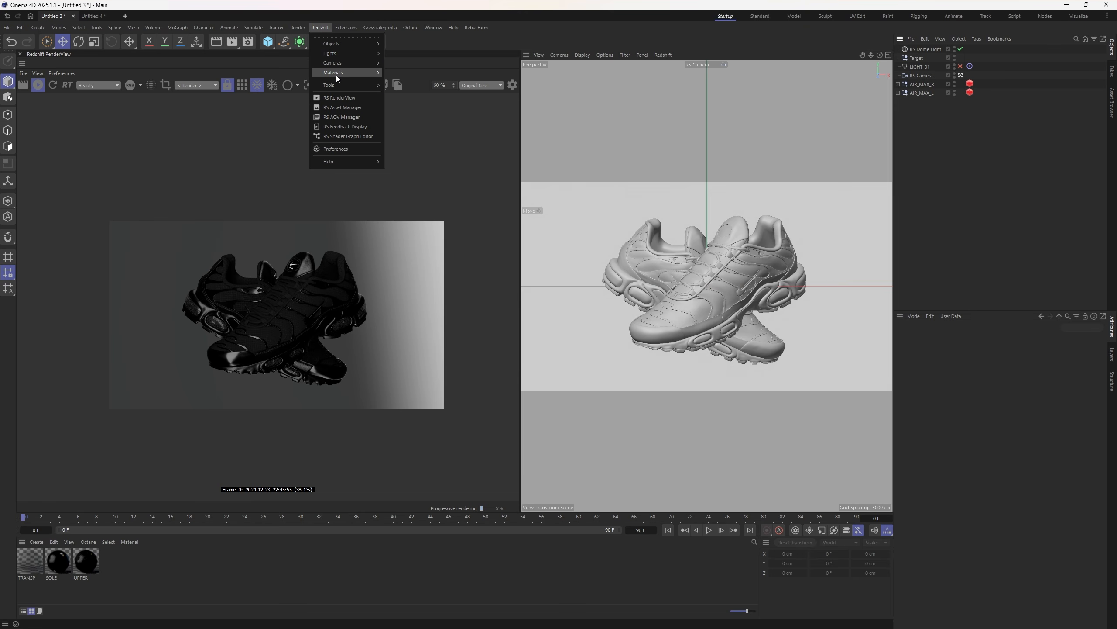
{"action": "mouse_move", "coordinate": [330, 53]}
{"action": "left_click", "coordinate": [405, 97]}
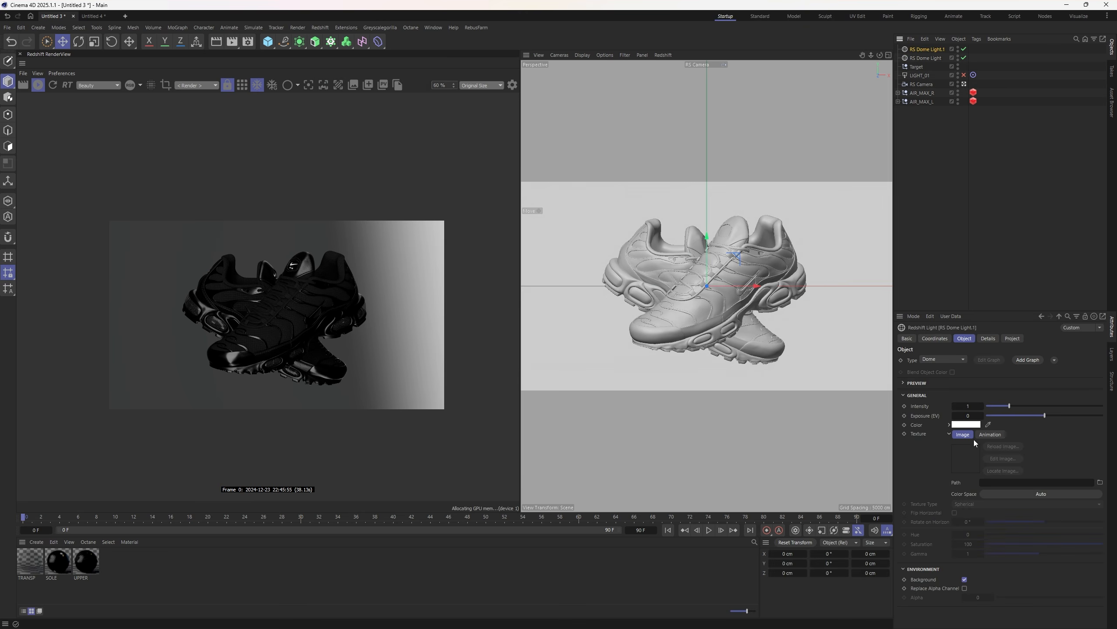
{"action": "left_click", "coordinate": [968, 425]}
{"action": "left_click", "coordinate": [887, 520]}
{"action": "left_click", "coordinate": [1053, 434]}
{"action": "left_click", "coordinate": [988, 338]}
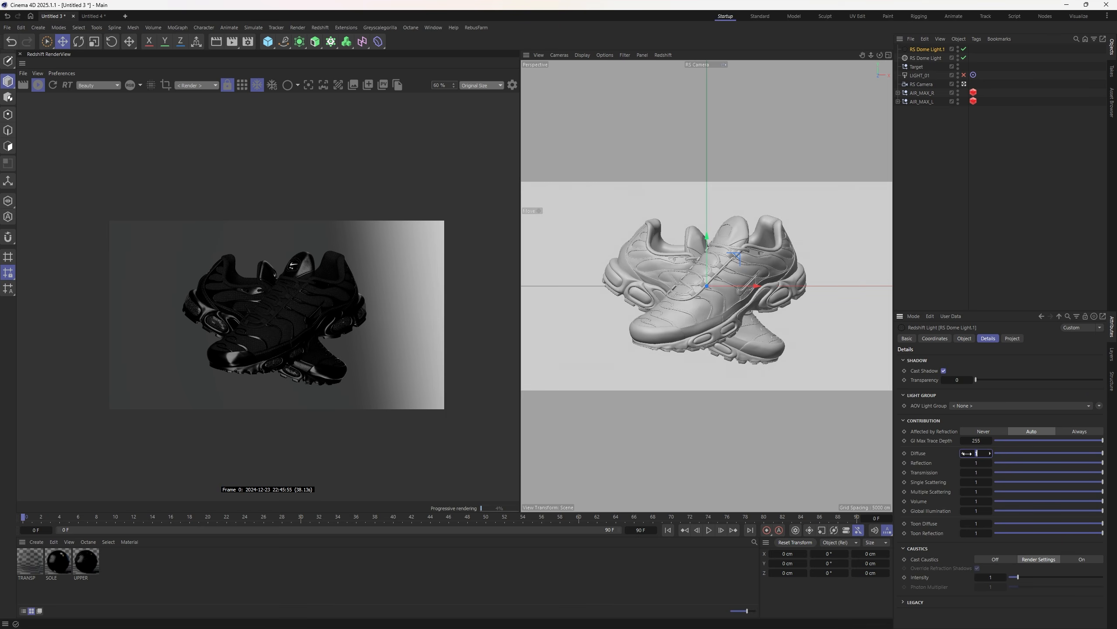
{"action": "type", "text": "0\t0\t0\t0\t0\t0\t0"}
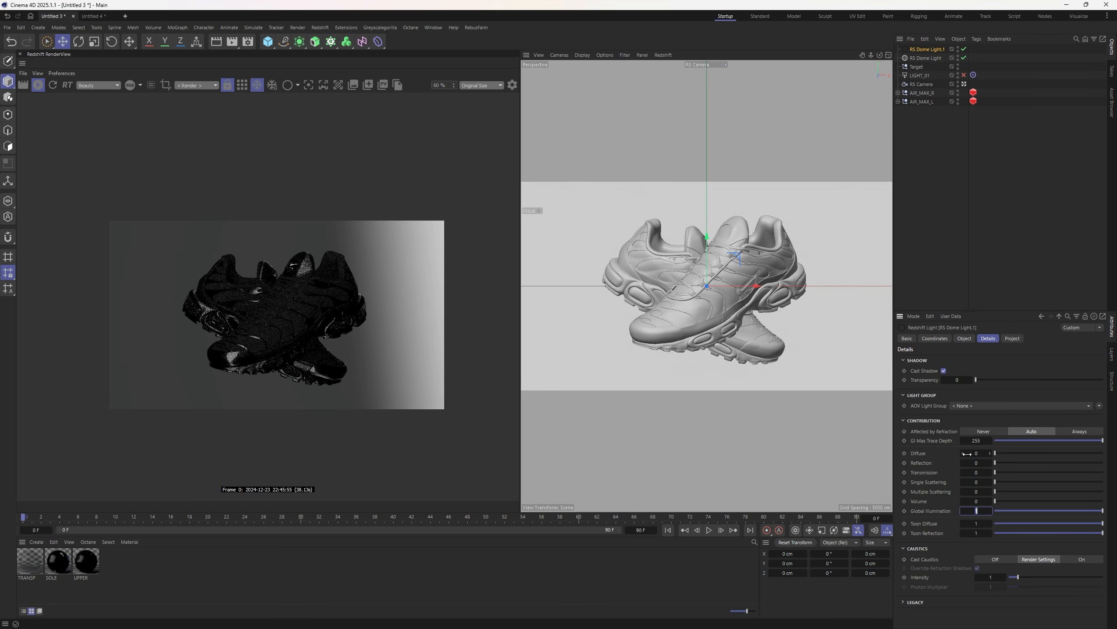
{"action": "key", "text": "Return"}
- Turn off Background on the HDRI dome light
{"action": "left_click", "coordinate": [929, 58]}
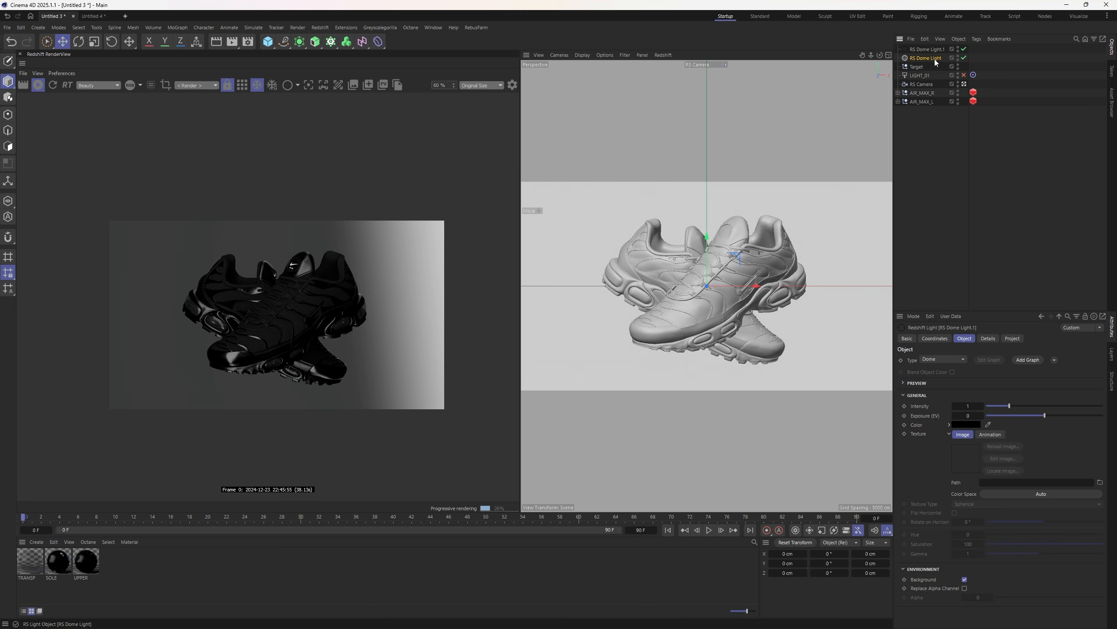
{"action": "left_click", "coordinate": [964, 579]}
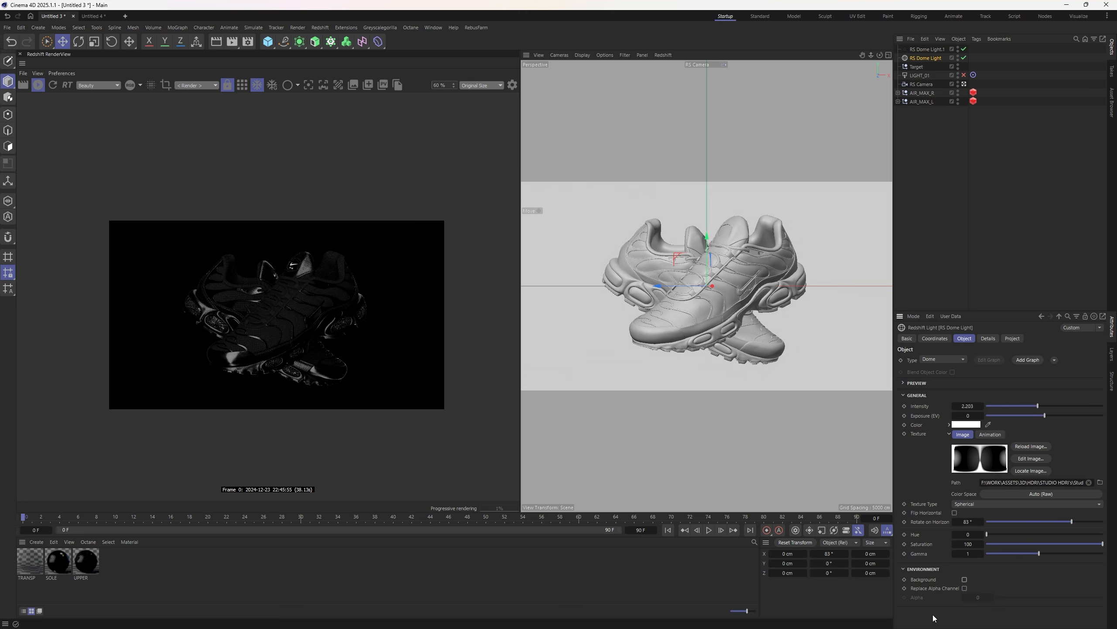
{"action": "left_click", "coordinate": [924, 50]}
{"action": "left_click", "coordinate": [934, 58]}
- Rename the second dome light 'BG' and the HDRI dome light 'HDRI'
{"action": "double_click", "coordinate": [931, 49]}
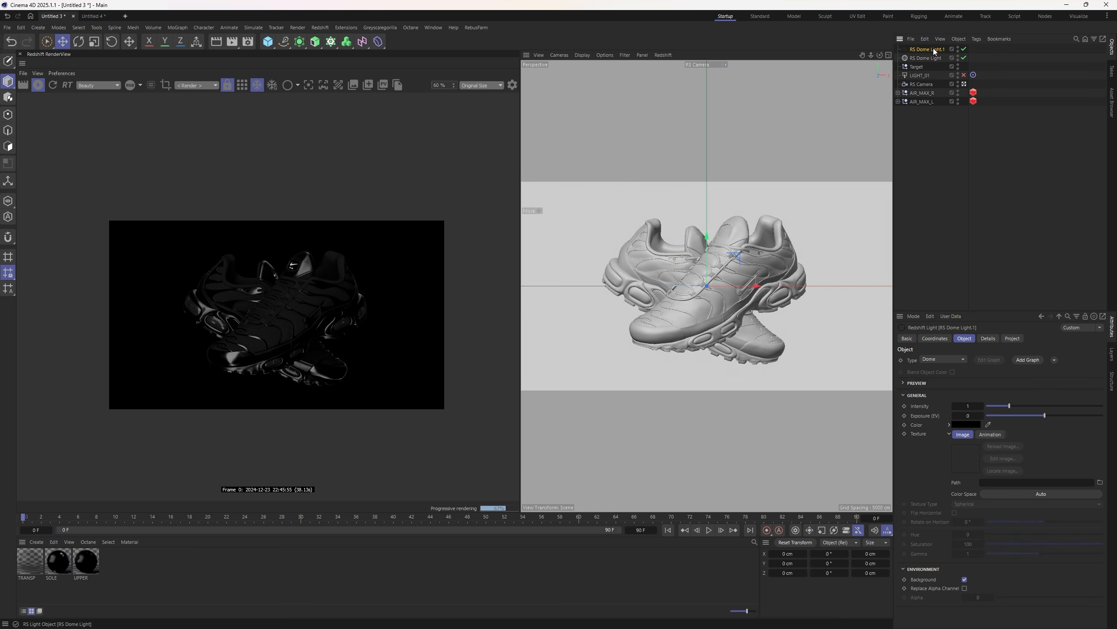
{"action": "type", "text": "BG"}
{"action": "double_click", "coordinate": [929, 57]}
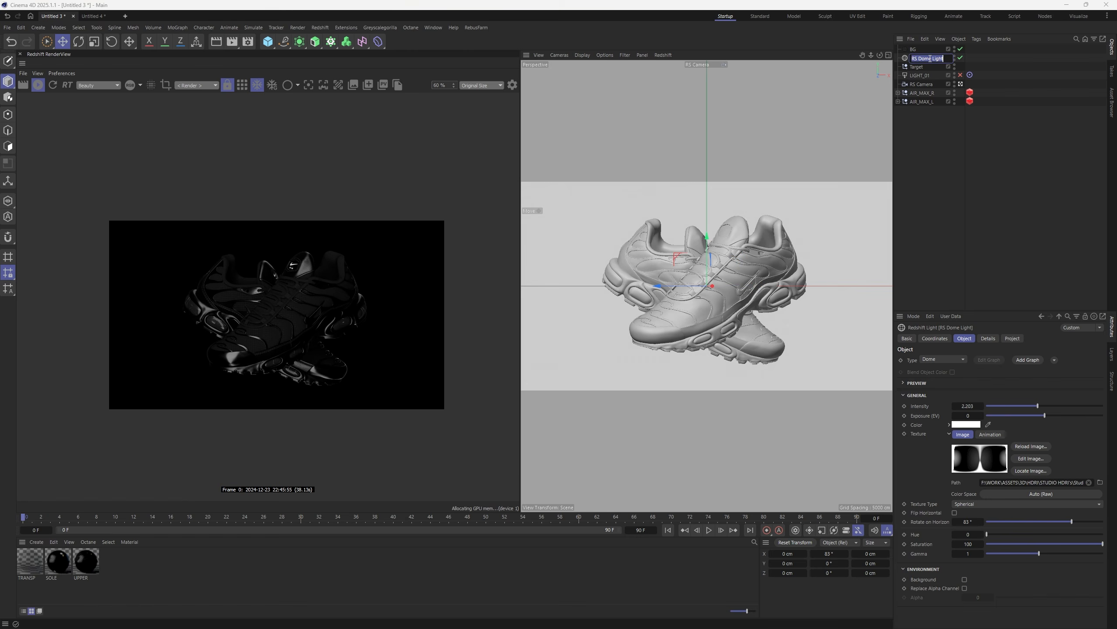
{"action": "type", "text": "HDRI"}
{"action": "key", "text": "Return"}
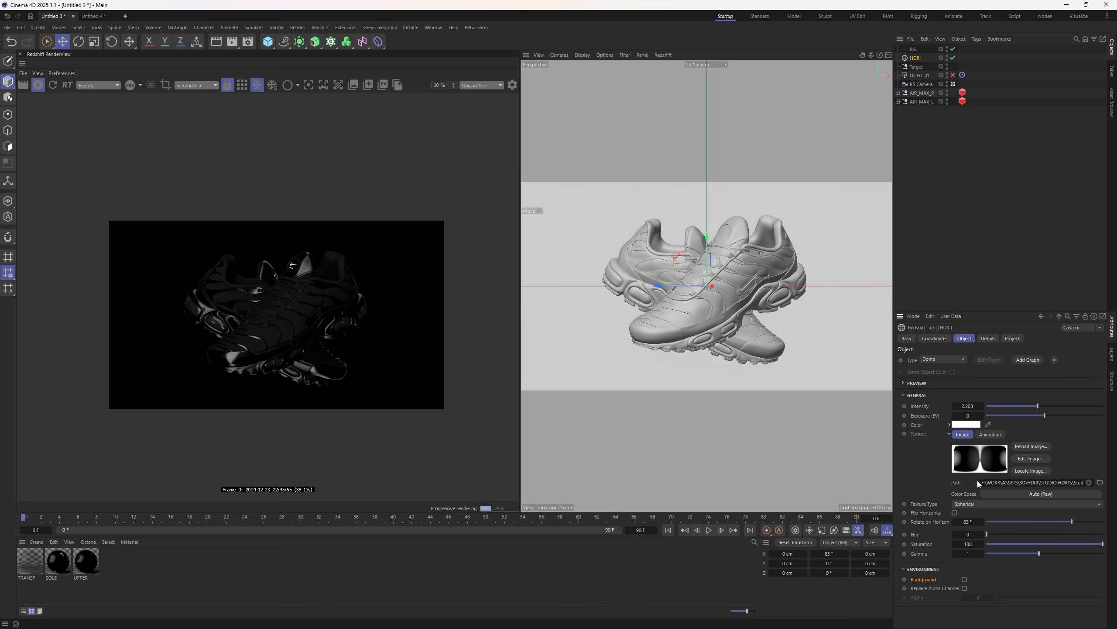
- Set the HDRI dome to intensity 1.645 and Rotate on Horizon -60°
{"action": "left_click", "coordinate": [1035, 521]}
{"action": "scroll", "coordinate": [255, 336], "scroll_direction": "up", "scroll_amount": 3}
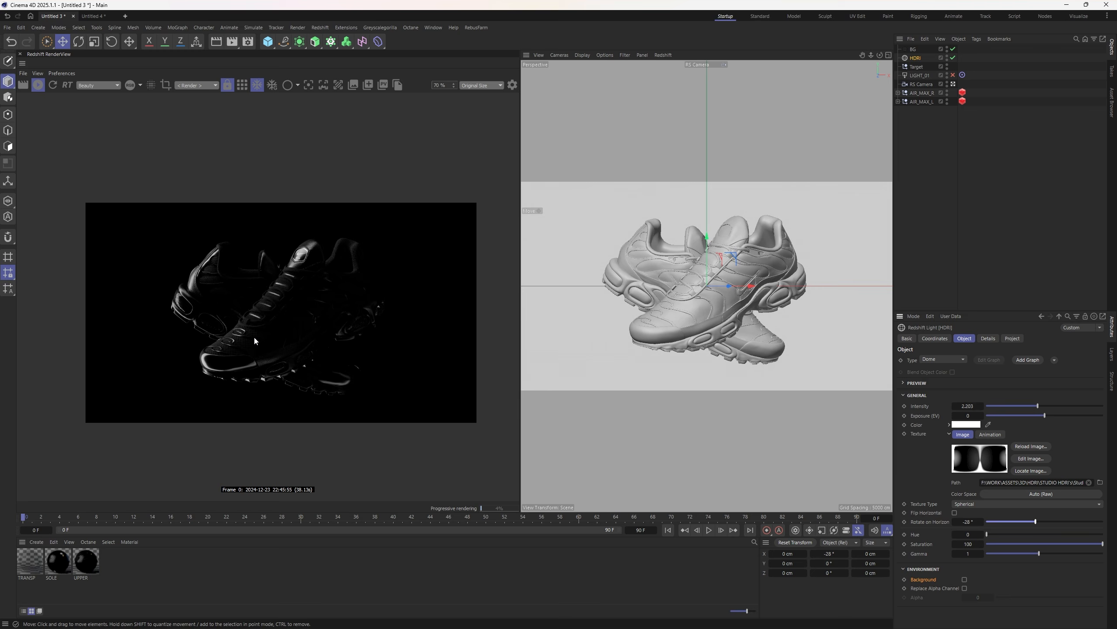
{"action": "scroll", "coordinate": [412, 344], "scroll_direction": "up", "scroll_amount": 2}
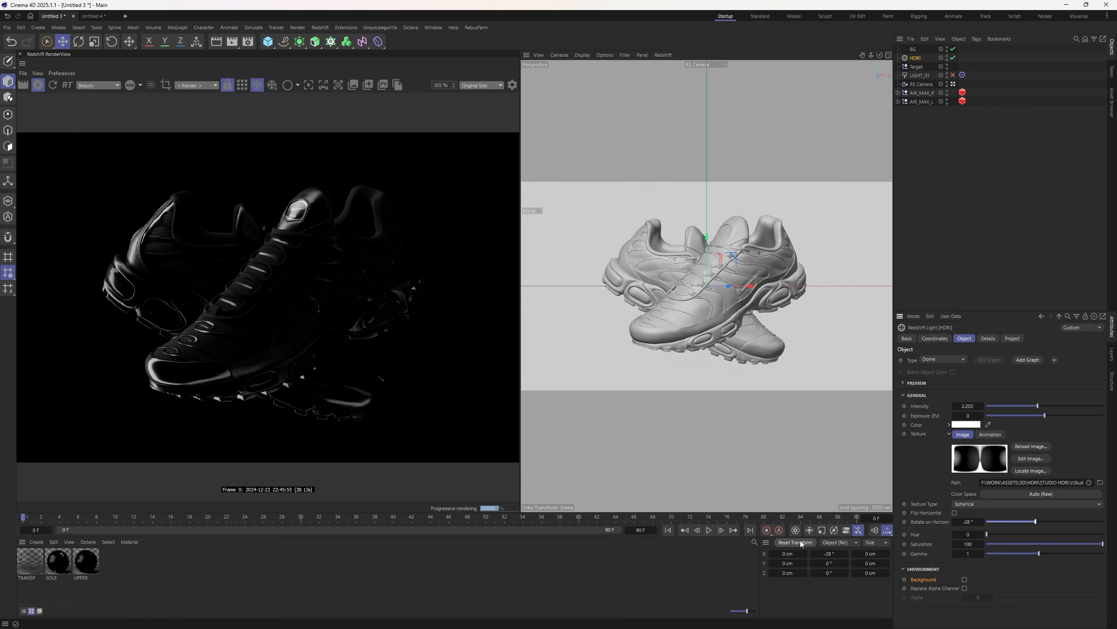
{"action": "left_click_drag", "start_coordinate": [1034, 521], "coordinate": [1054, 521]}
{"action": "mouse_move", "coordinate": [1038, 405]}
{"action": "left_mouse_down"}
{"action": "mouse_move", "coordinate": [1062, 406]}
{"action": "mouse_move", "coordinate": [1024, 405]}
{"action": "left_mouse_up"}
{"action": "left_click_drag", "start_coordinate": [1055, 521], "coordinate": [1025, 524]}
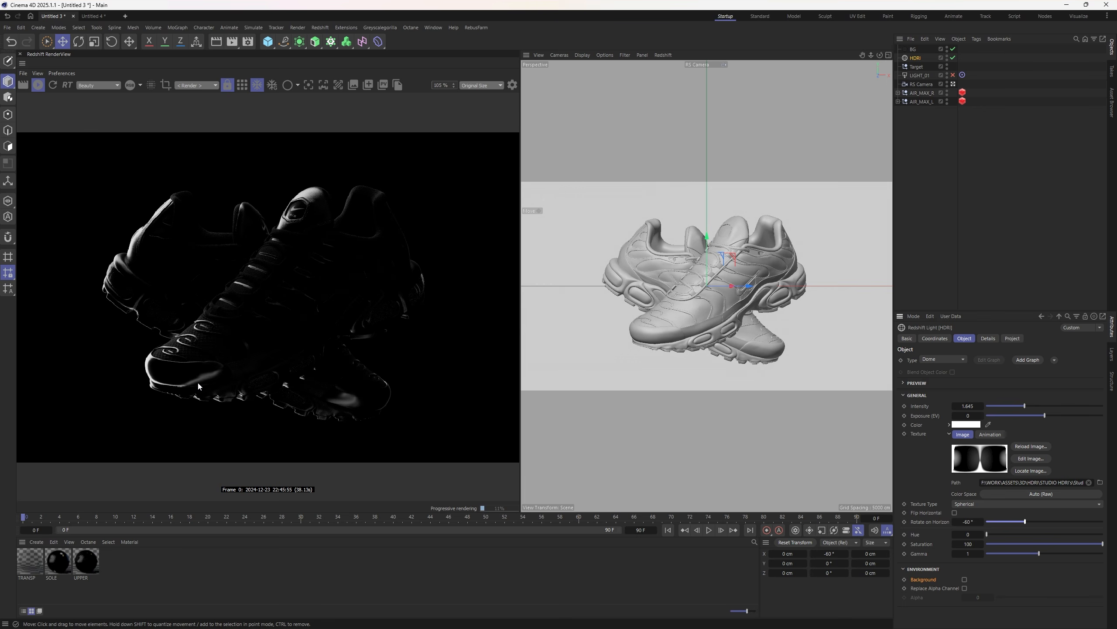
{"action": "scroll", "coordinate": [238, 353], "scroll_direction": "down", "scroll_amount": 3}
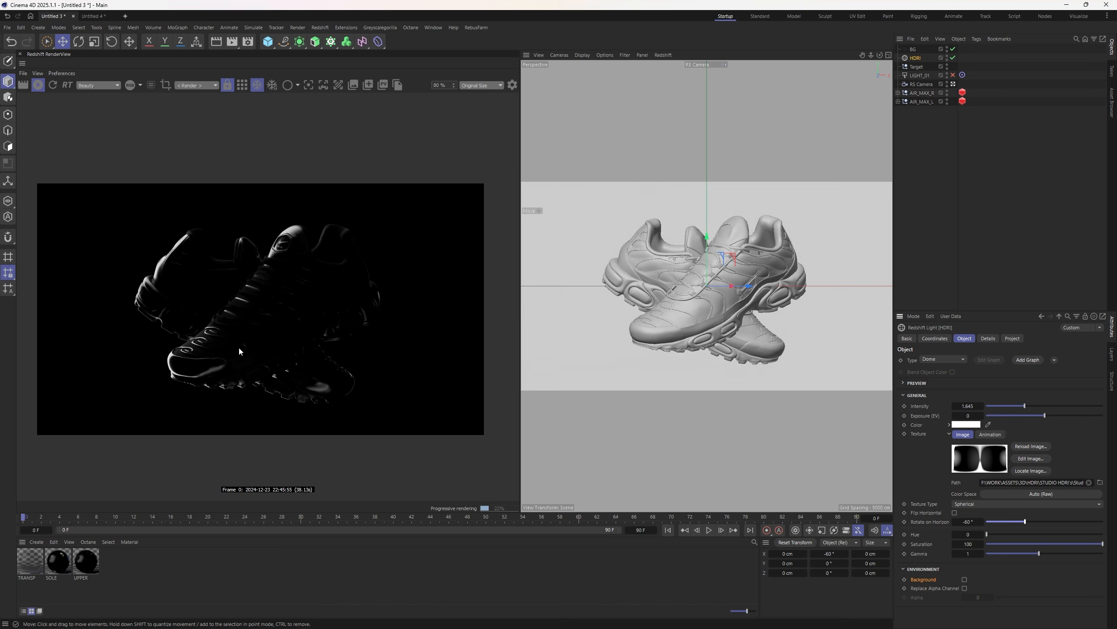
- Hide the BG dome, enable LIGHT_01, and render through the RS Camera
{"action": "double_click", "coordinate": [947, 47]}
{"action": "left_click", "coordinate": [953, 75]}
{"action": "left_click", "coordinate": [918, 75]}
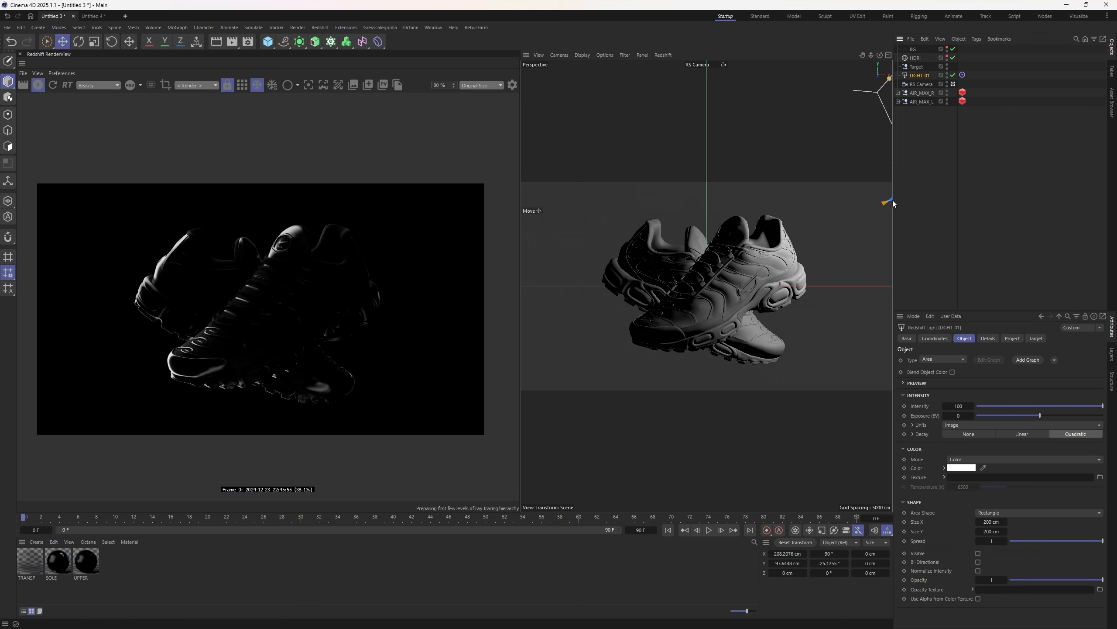
{"action": "key", "text": "F2"}
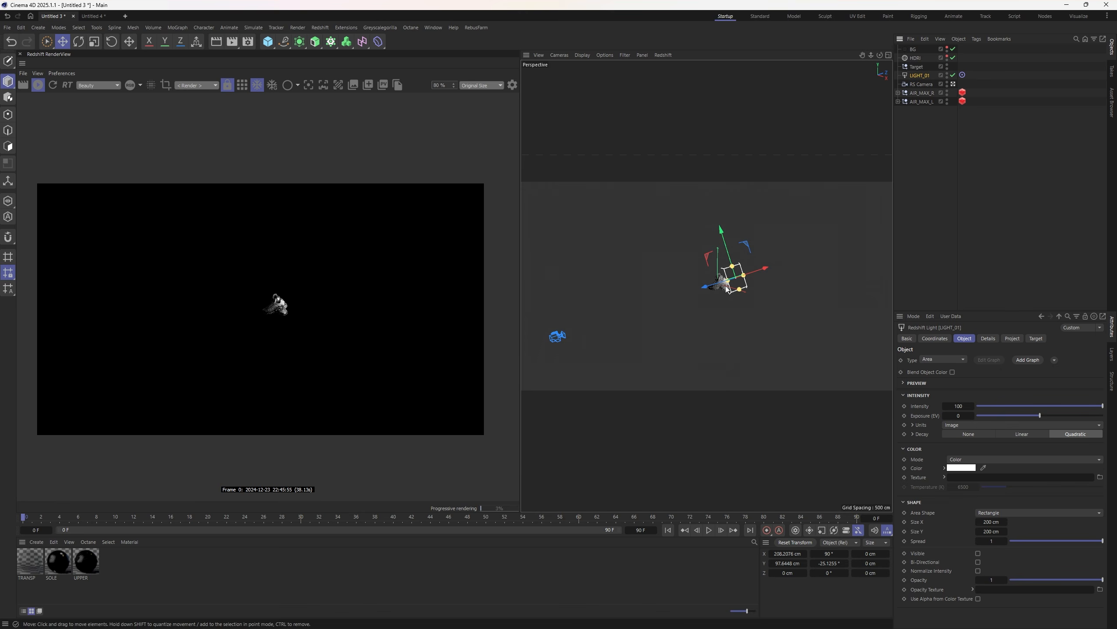
{"action": "scroll", "coordinate": [733, 278], "scroll_direction": "up", "scroll_amount": 5}
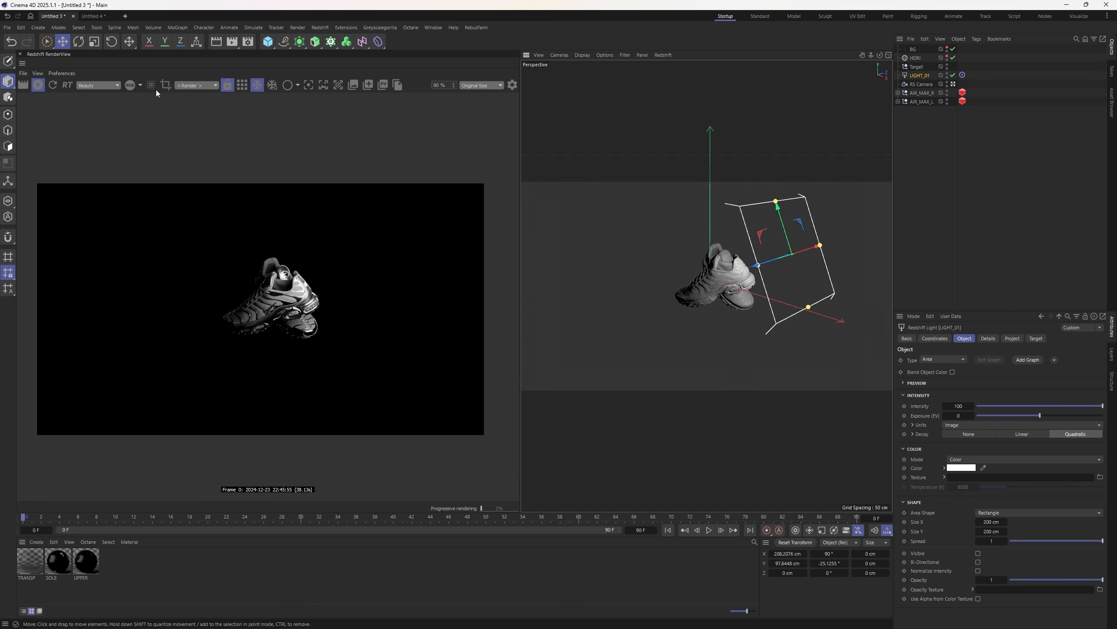
{"action": "left_click", "coordinate": [210, 86]}
{"action": "left_click", "coordinate": [186, 121]}
- Shrink LIGHT_01 to about 135 cm, place it beside the shoes, and duplicate it opposite
{"action": "left_click_drag", "start_coordinate": [725, 277], "coordinate": [828, 296], "text": "alt"}
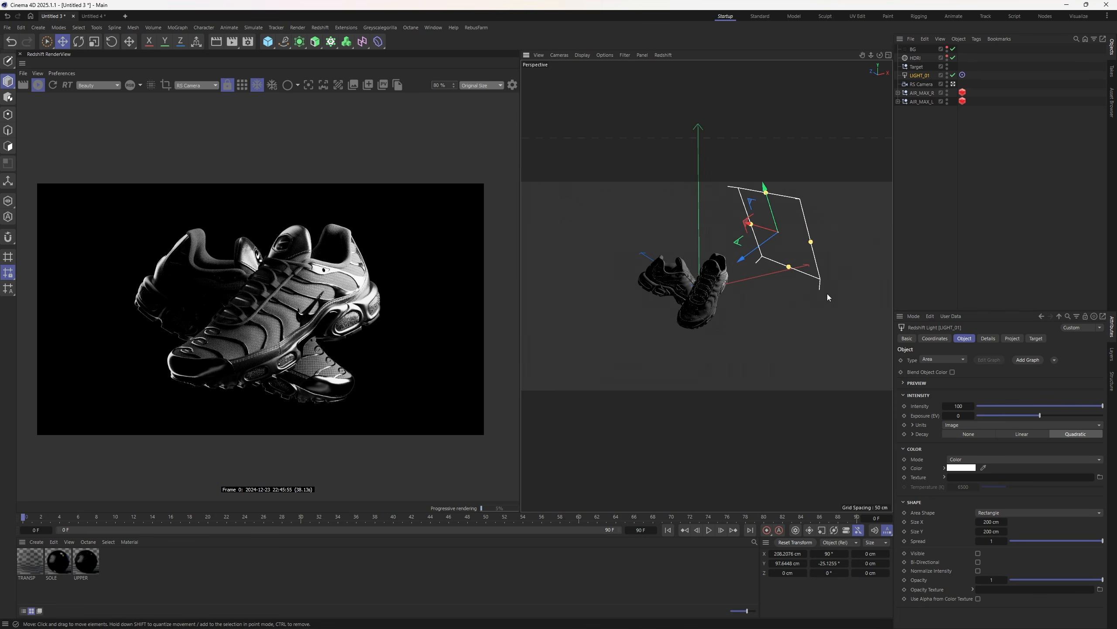
{"action": "key", "text": "w"}
{"action": "left_click_drag", "start_coordinate": [811, 241], "coordinate": [785, 257]}
{"action": "left_click_drag", "start_coordinate": [781, 182], "coordinate": [781, 192]}
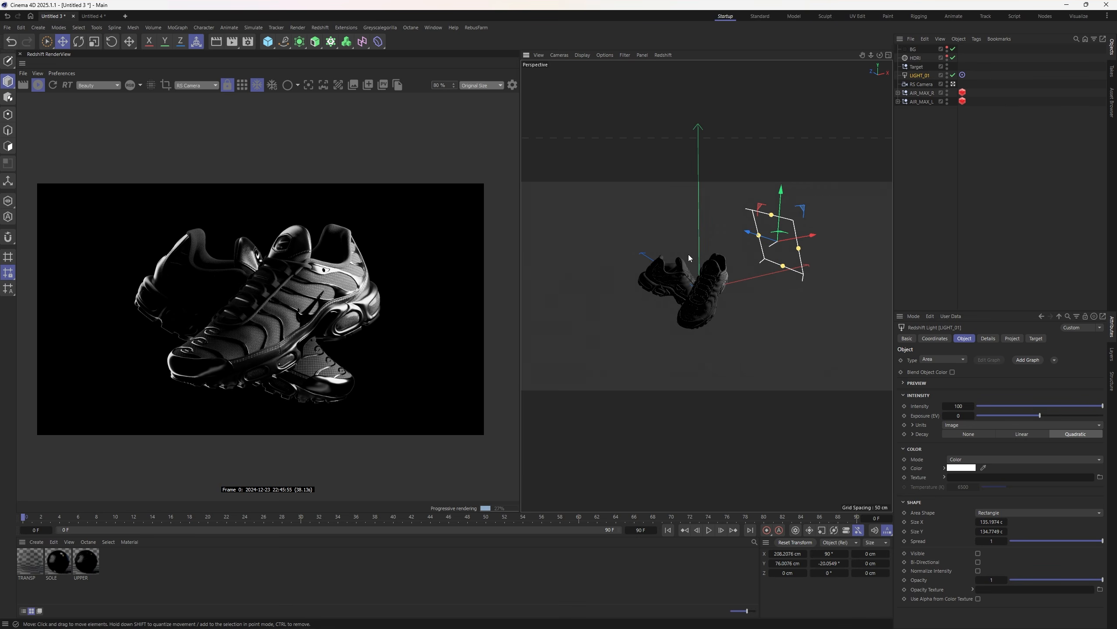
{"action": "left_click_drag", "start_coordinate": [770, 240], "coordinate": [762, 238]}
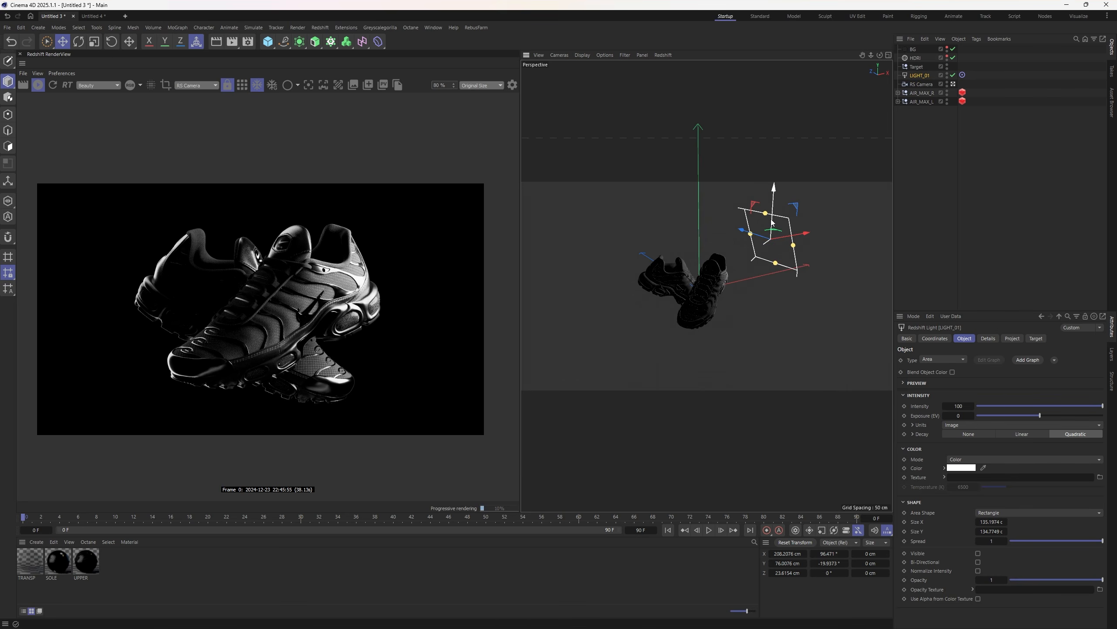
{"action": "mouse_move", "coordinate": [772, 223]}
{"action": "left_mouse_down"}
{"action": "mouse_move", "coordinate": [725, 218]}
{"action": "mouse_move", "coordinate": [758, 208]}
{"action": "left_mouse_up"}
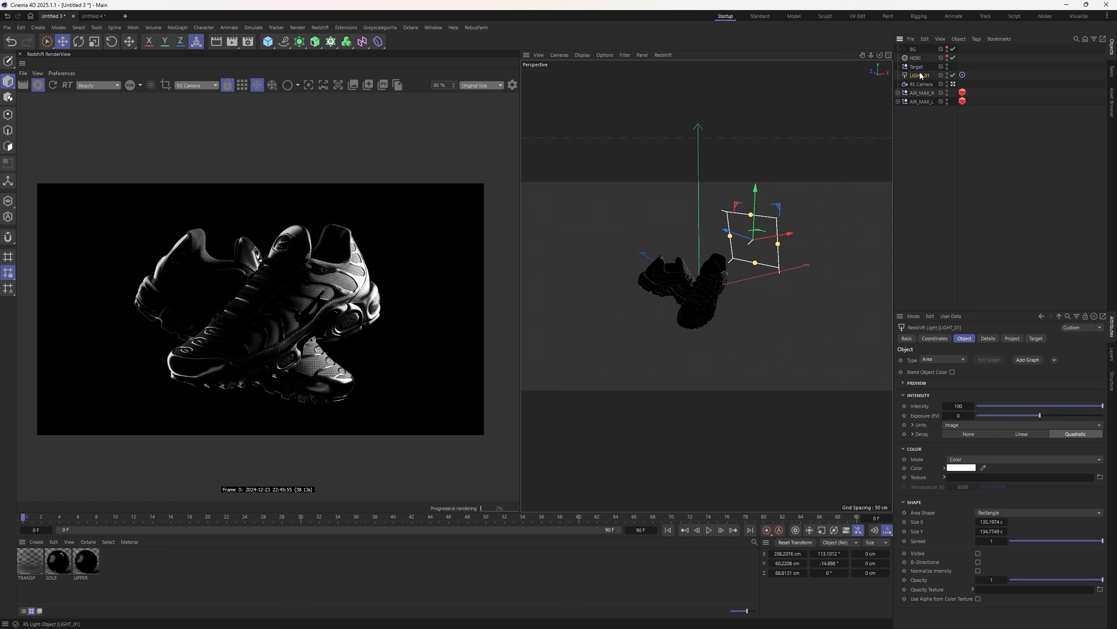
{"action": "left_click_drag", "start_coordinate": [920, 74], "coordinate": [920, 70], "text": "ctrl"}
{"action": "left_click_drag", "start_coordinate": [780, 234], "coordinate": [623, 333]}
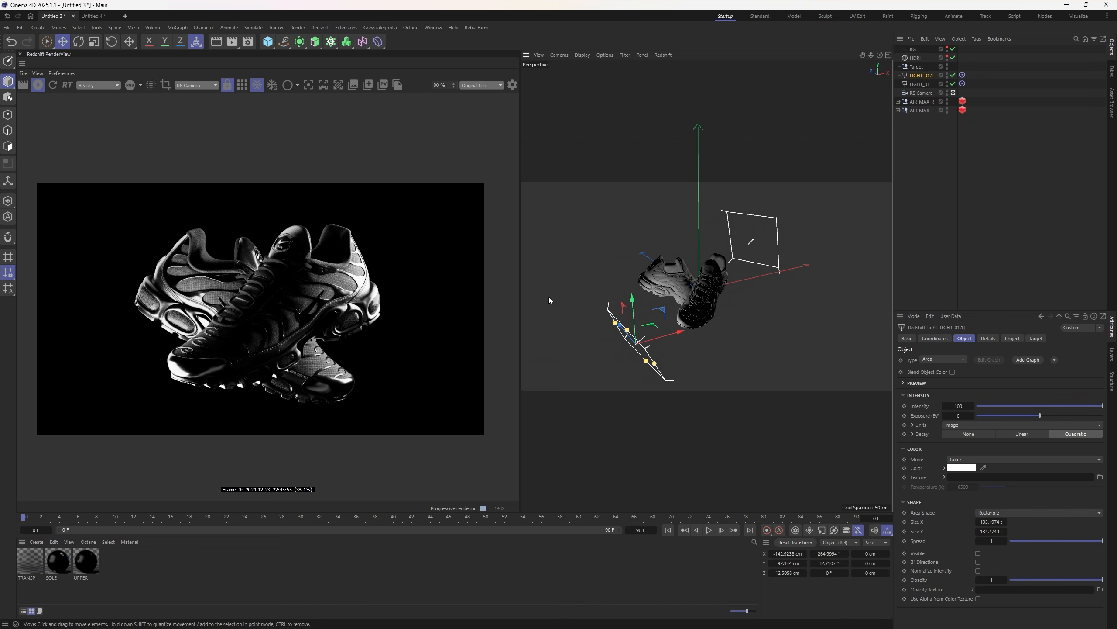
- Try rotating the HDRI dome on the horizon, then undo the change
{"action": "left_click", "coordinate": [916, 58]}
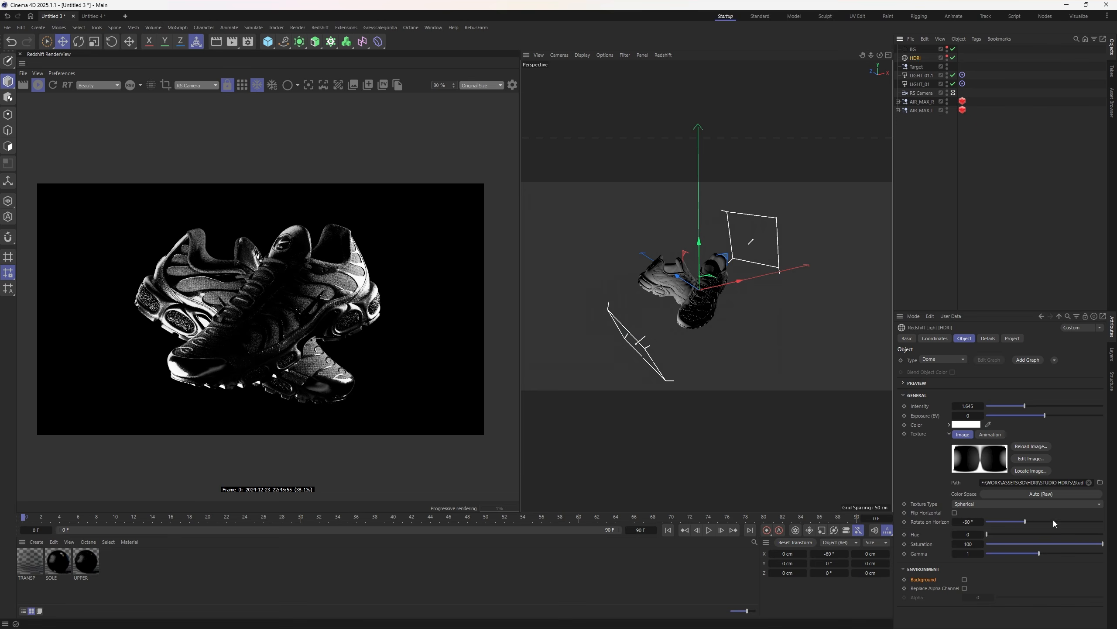
{"action": "left_click_drag", "start_coordinate": [1054, 522], "coordinate": [1091, 523]}
{"action": "scroll", "coordinate": [244, 335], "scroll_direction": "up", "scroll_amount": 1}
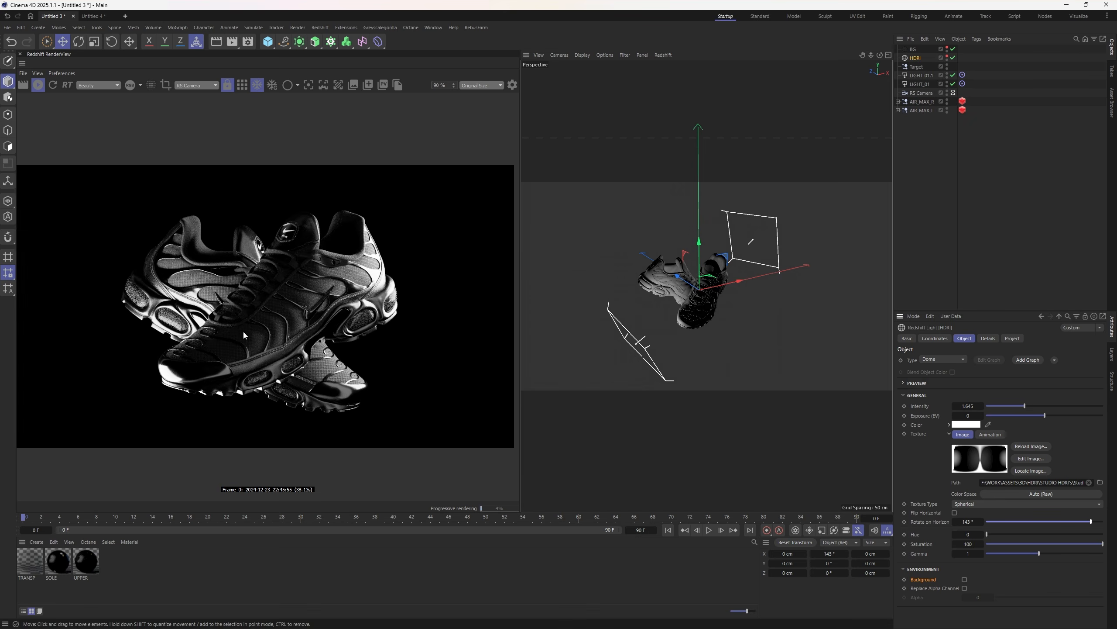
{"action": "scroll", "coordinate": [243, 330], "scroll_direction": "up", "scroll_amount": 4}
{"action": "scroll", "coordinate": [261, 323], "scroll_direction": "down", "scroll_amount": 3}
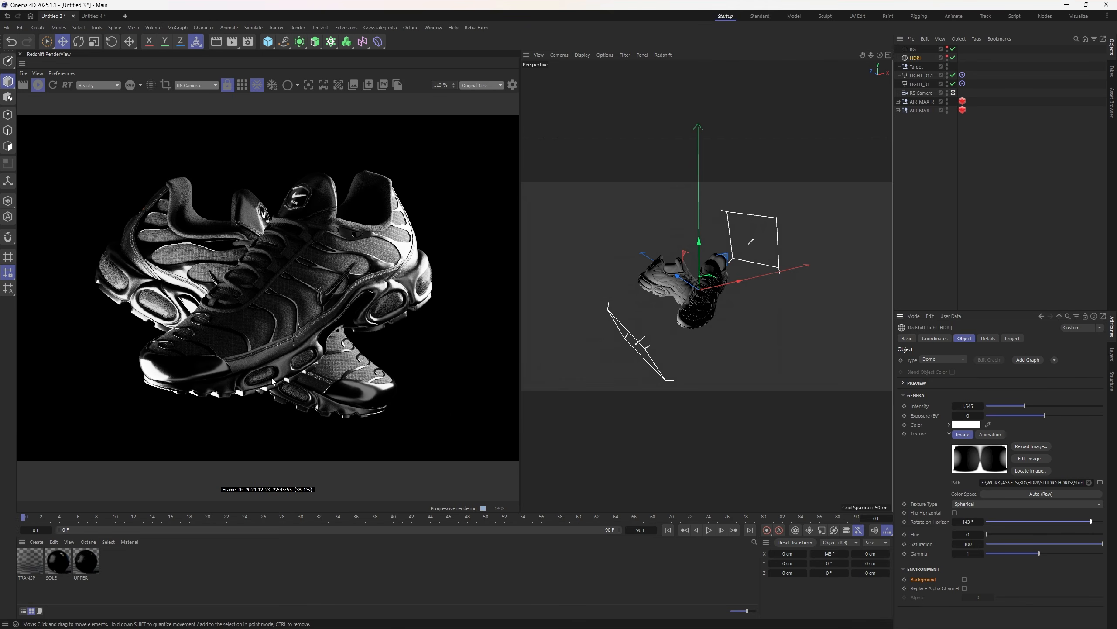
{"action": "scroll", "coordinate": [281, 346], "scroll_direction": "down", "scroll_amount": 1}
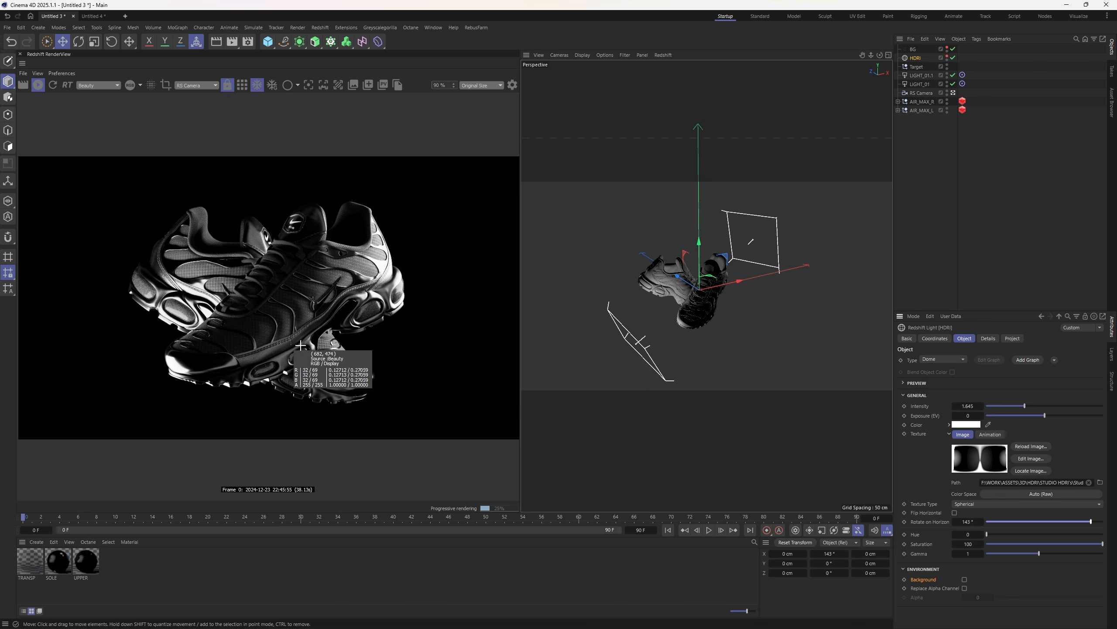
{"action": "key", "text": "ctrl+z"}
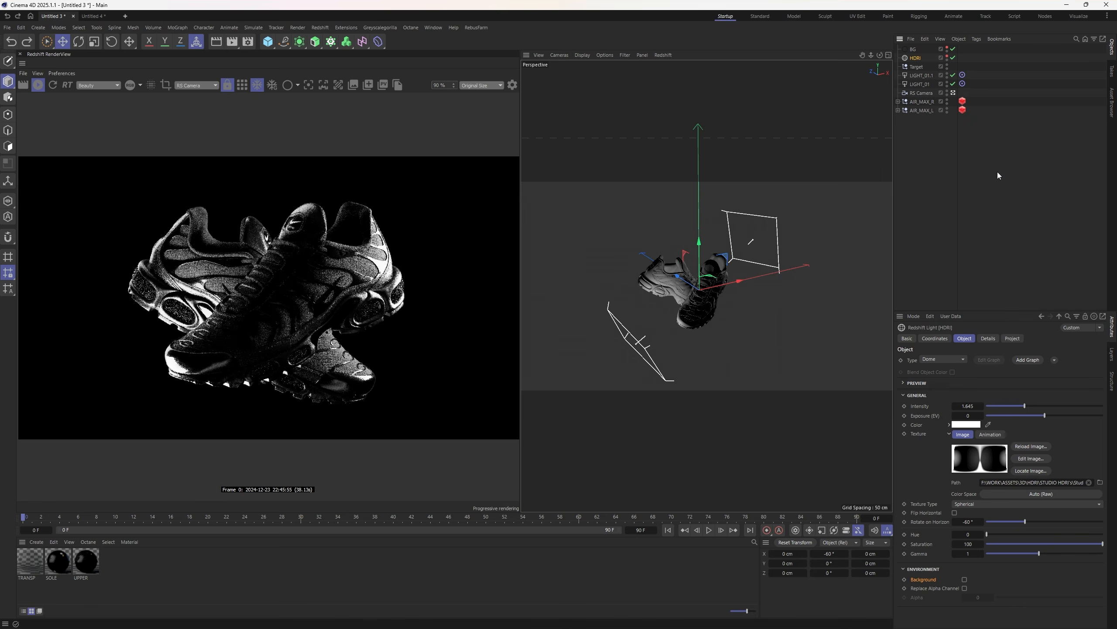
- Duplicate LIGHT_01.1 as LIGHT_01.2 on the shoes' other side, enlarge it, then disable both
{"action": "left_click_drag", "start_coordinate": [925, 77], "coordinate": [924, 71]}
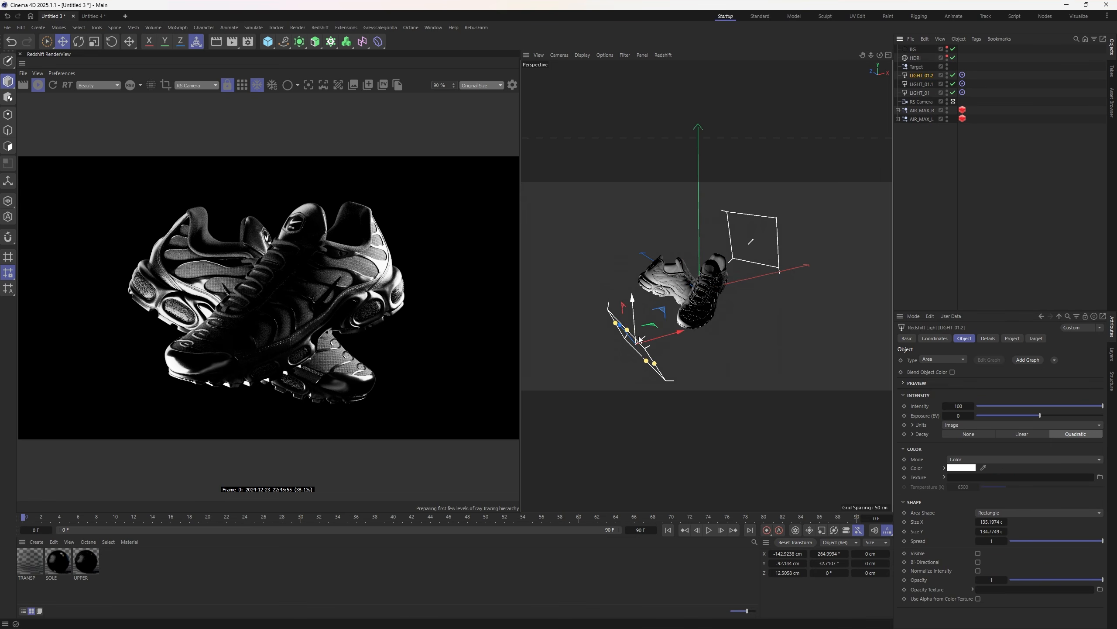
{"action": "left_click_drag", "start_coordinate": [620, 328], "coordinate": [749, 359]}
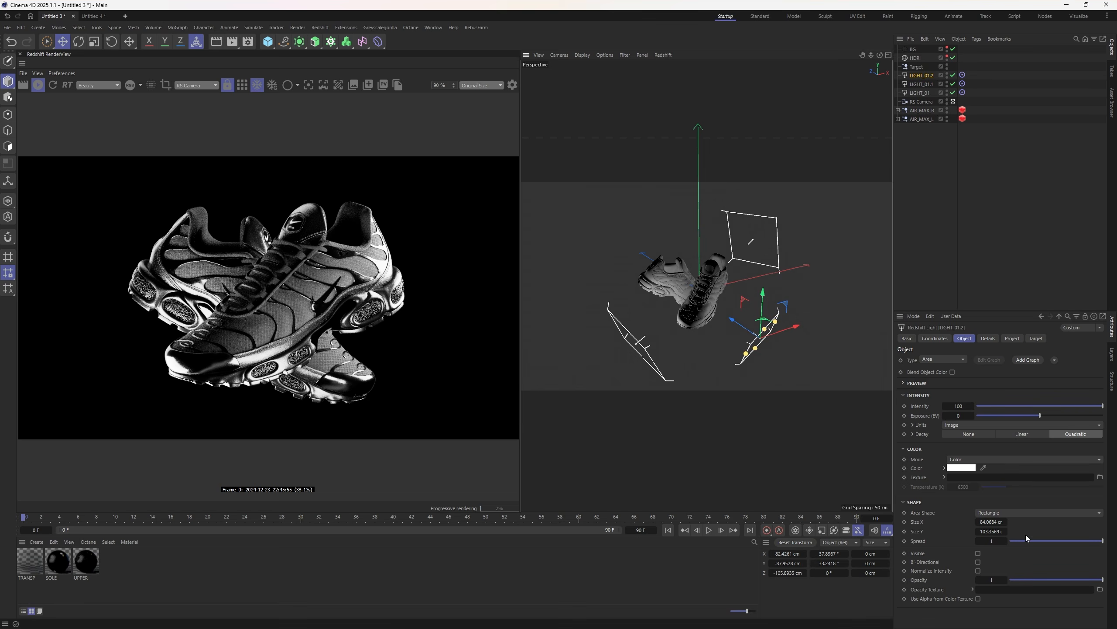
{"action": "left_click_drag", "start_coordinate": [1077, 540], "coordinate": [1105, 542]}
{"action": "left_click", "coordinate": [953, 84]}
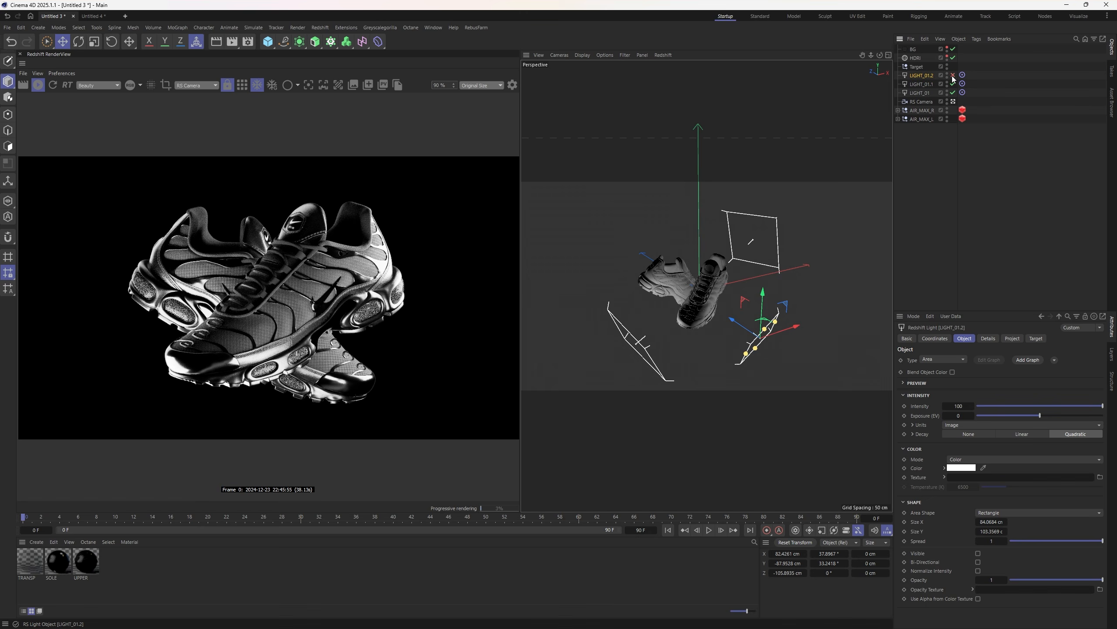
{"action": "left_click", "coordinate": [953, 75]}
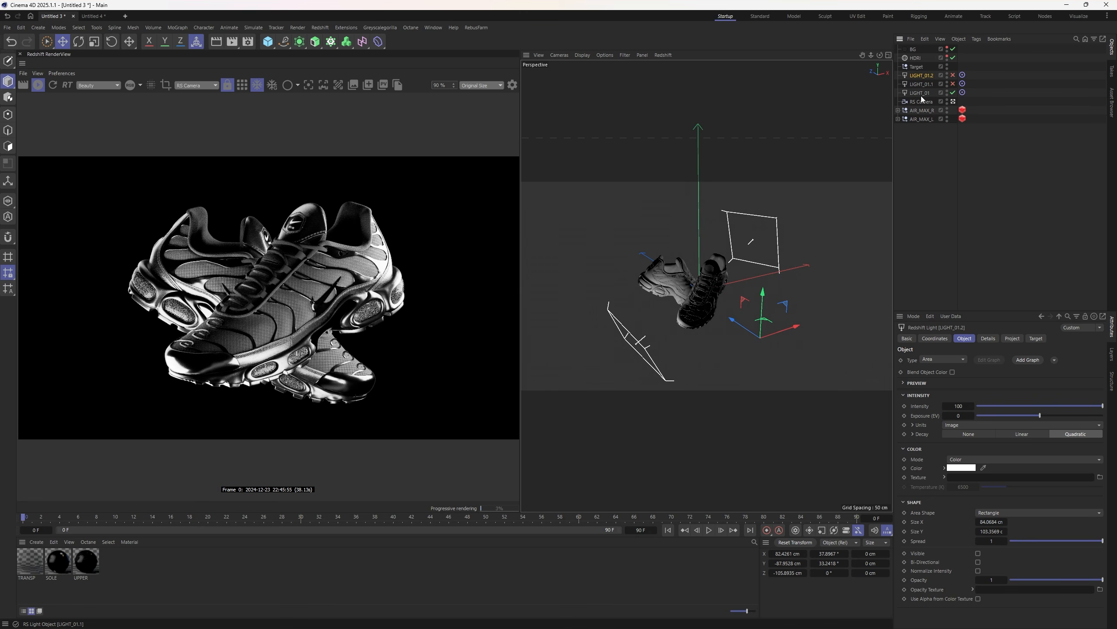
{"action": "left_click", "coordinate": [920, 93]}
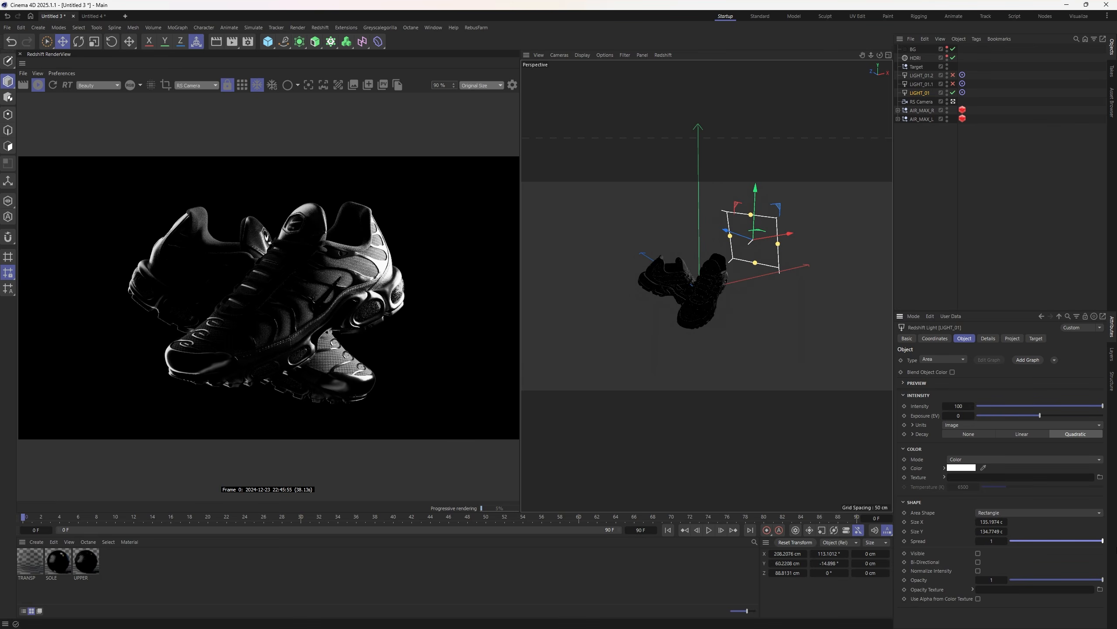
- Lower LIGHT_01's spread, briefly trying a disc shape before returning to rectangle
{"action": "left_click_drag", "start_coordinate": [1102, 540], "coordinate": [1057, 543]}
{"action": "left_click", "coordinate": [1007, 517]}
{"action": "left_click", "coordinate": [1004, 528]}
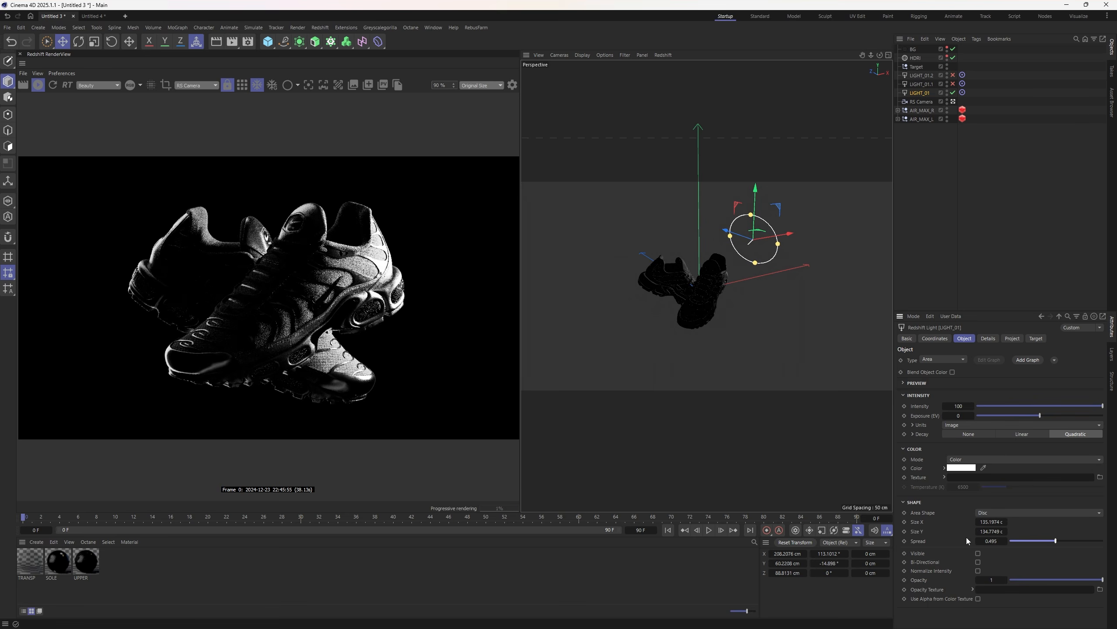
{"action": "left_click", "coordinate": [1005, 513]}
{"action": "left_click", "coordinate": [1005, 516]}
{"action": "left_click_drag", "start_coordinate": [1056, 540], "coordinate": [1078, 545]}
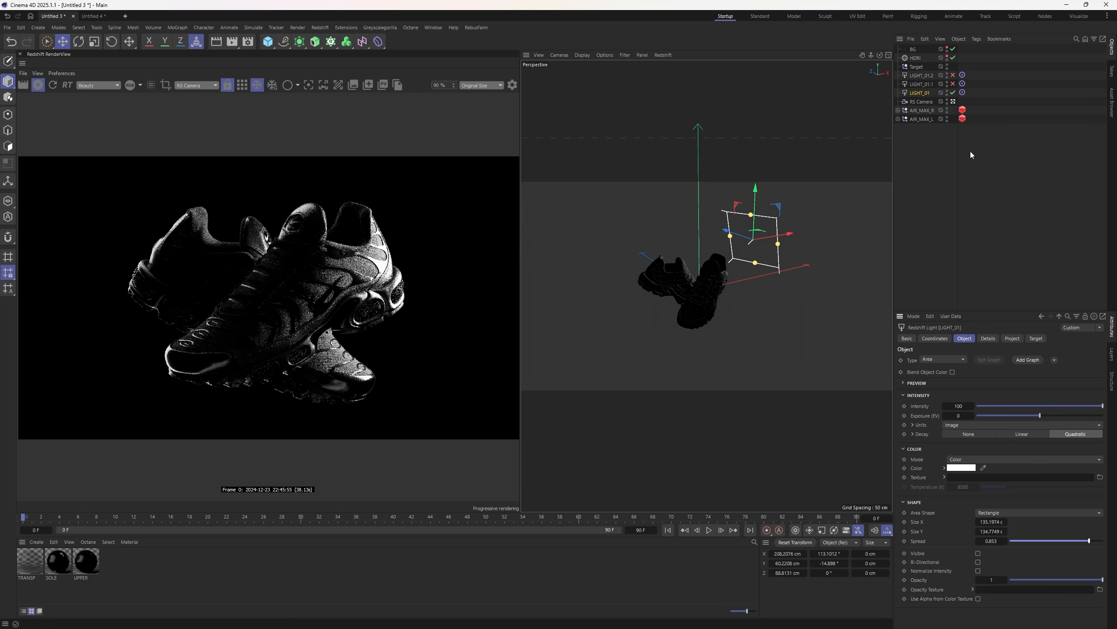
- Re-enable LIGHT_01.1 with spread 1 and LIGHT_01.2, and narrow LIGHT_01.2
{"action": "left_click", "coordinate": [953, 84]}
{"action": "left_click", "coordinate": [925, 86]}
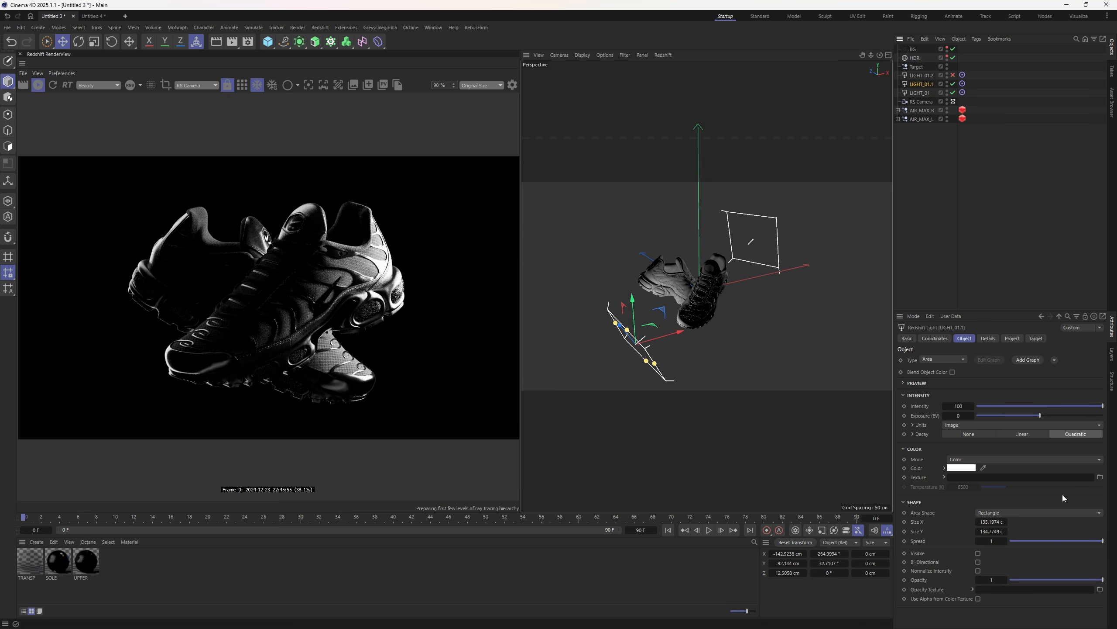
{"action": "mouse_move", "coordinate": [1103, 541]}
{"action": "left_mouse_down"}
{"action": "mouse_move", "coordinate": [1041, 540]}
{"action": "mouse_move", "coordinate": [1095, 542]}
{"action": "left_mouse_up"}
{"action": "left_click_drag", "start_coordinate": [1103, 541], "coordinate": [1109, 541]}
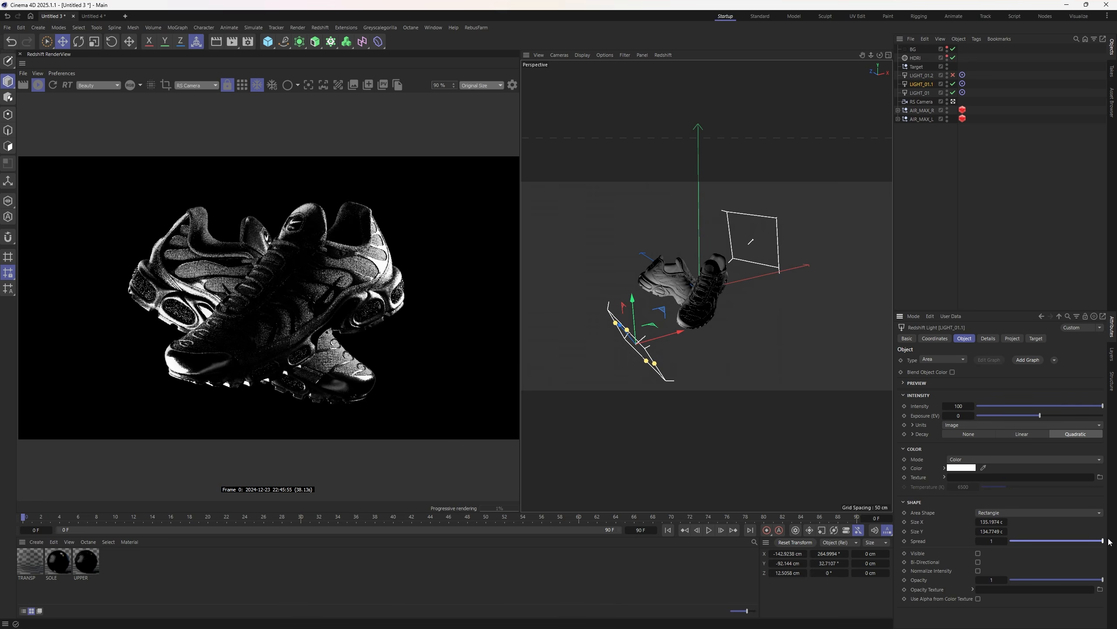
{"action": "left_click", "coordinate": [921, 76]}
{"action": "left_click", "coordinate": [953, 75]}
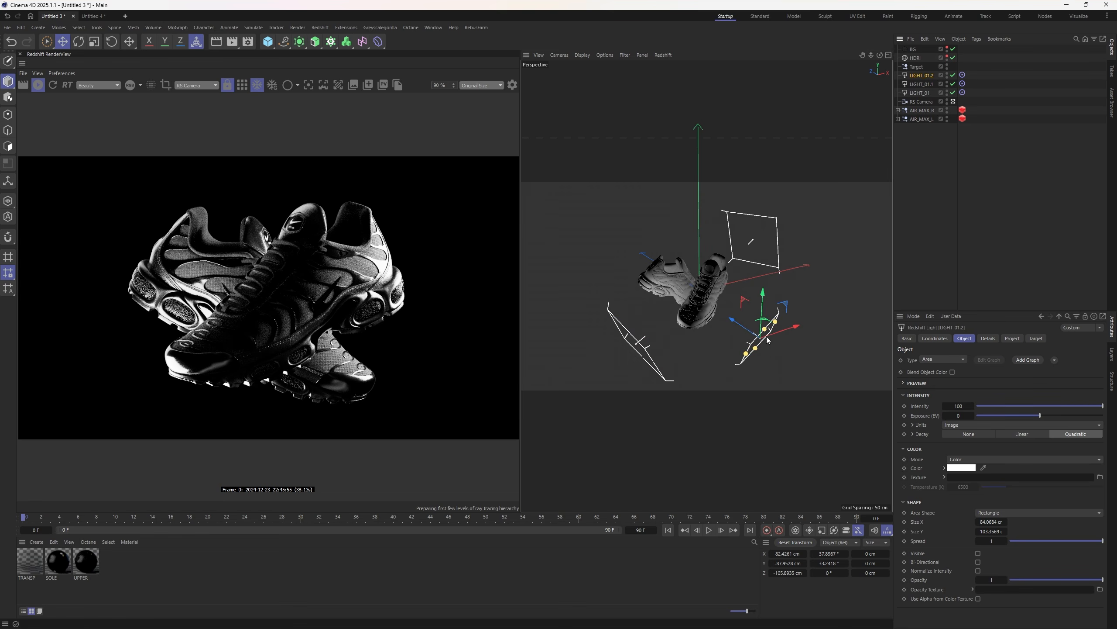
{"action": "left_click_drag", "start_coordinate": [756, 353], "coordinate": [800, 307]}
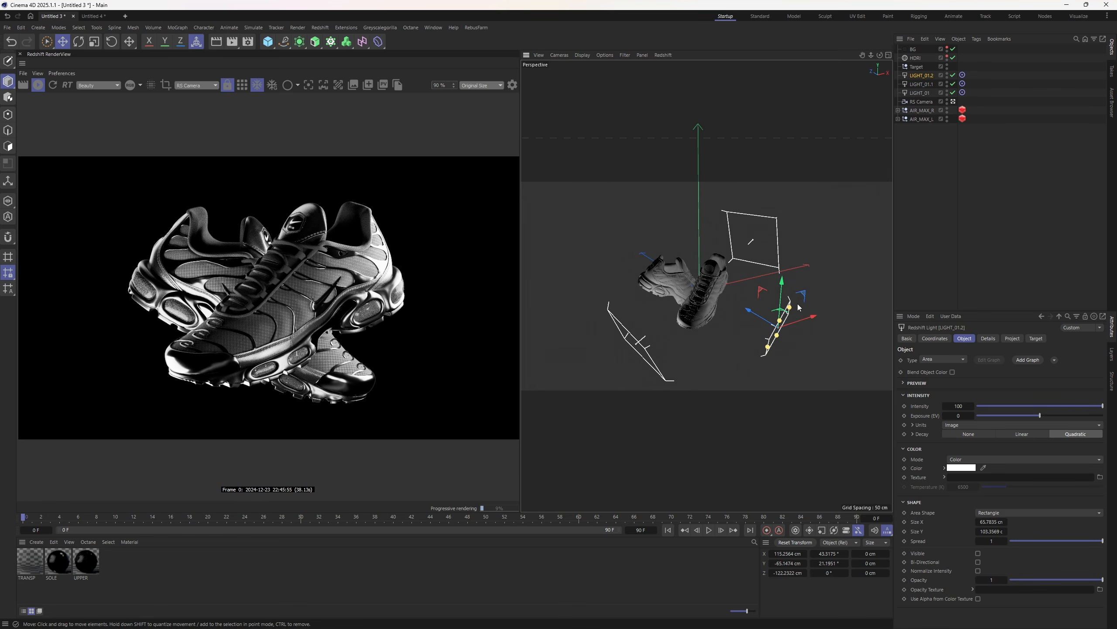
- Rotate the HDRI dome around the horizon toward 180°
{"action": "left_click", "coordinate": [916, 58]}
{"action": "left_click", "coordinate": [952, 75]}
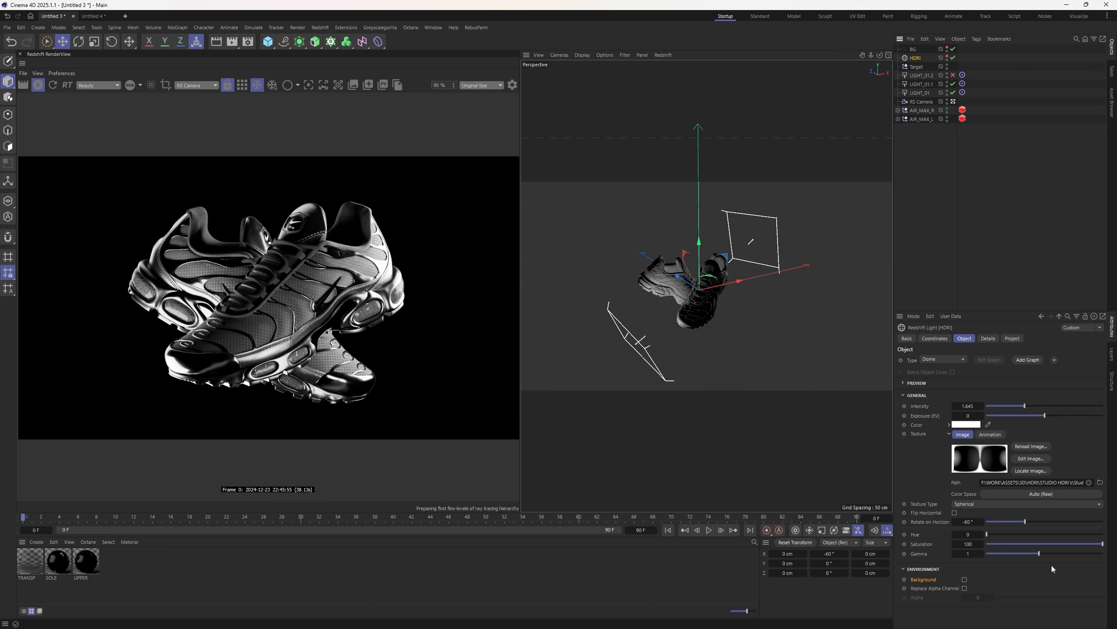
{"action": "left_click_drag", "start_coordinate": [1042, 523], "coordinate": [1103, 524]}
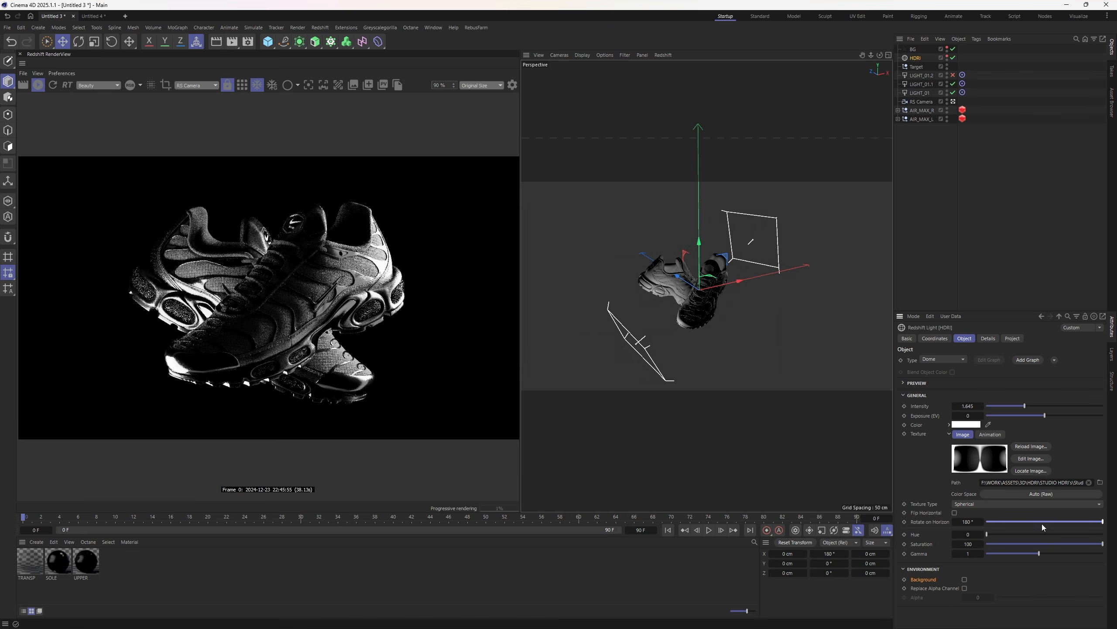
- Rotate the HDRI dome to 180°, then fine-tune it to about 156° on the horizon
{"action": "left_click_drag", "start_coordinate": [1085, 521], "coordinate": [1108, 527]}
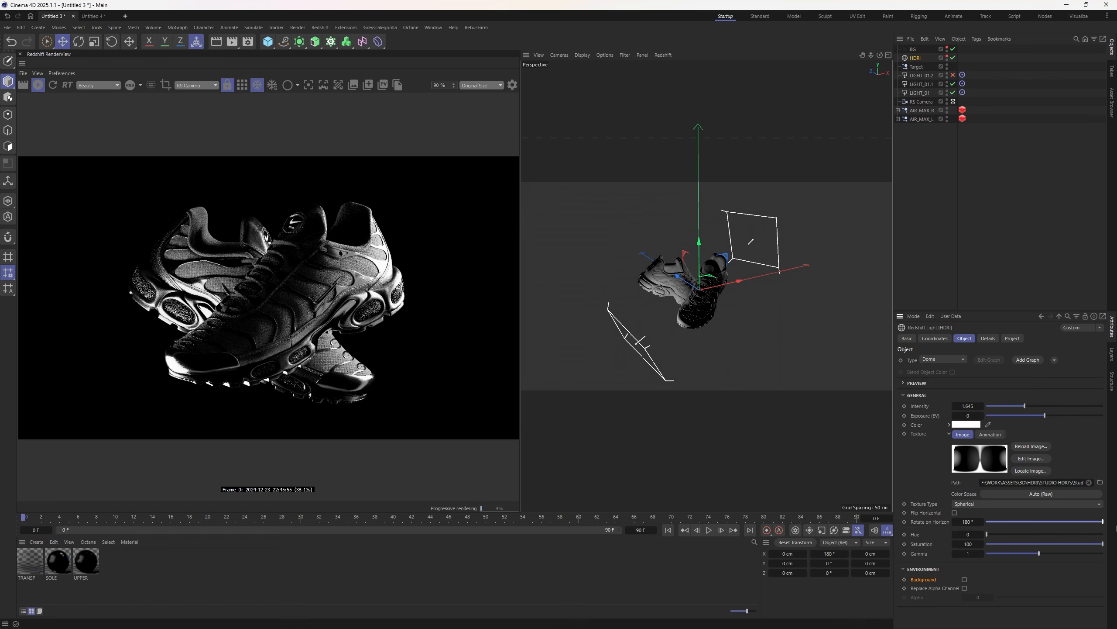
{"action": "mouse_move", "coordinate": [967, 521]}
{"action": "left_mouse_down"}
{"action": "mouse_move", "coordinate": [1074, 521]}
{"action": "mouse_move", "coordinate": [947, 521]}
{"action": "left_mouse_up"}
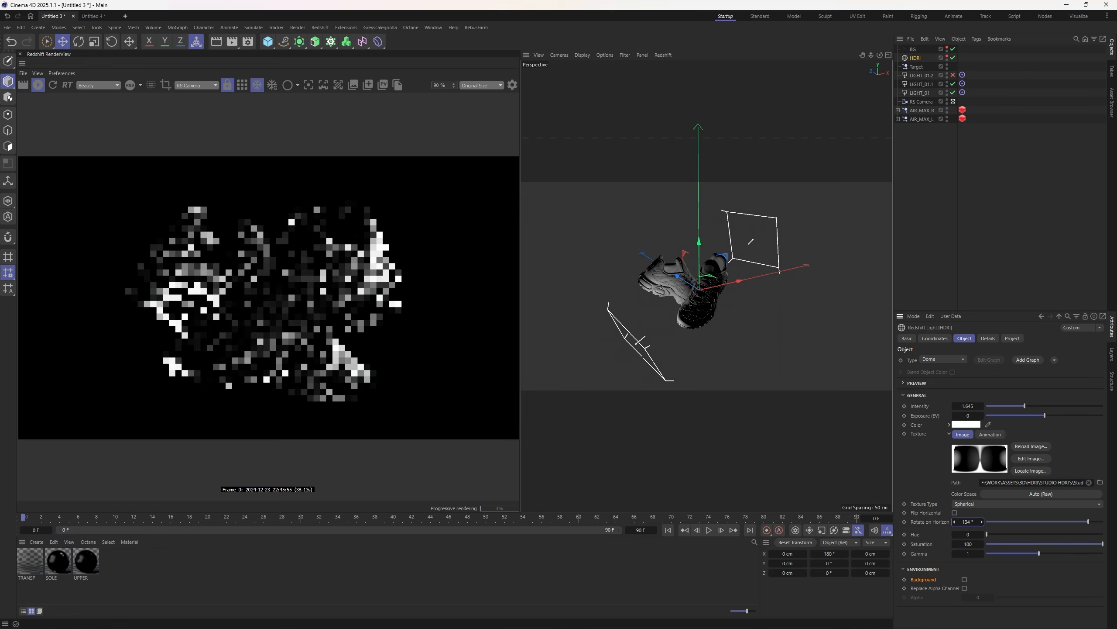
{"action": "left_click", "coordinate": [989, 264]}
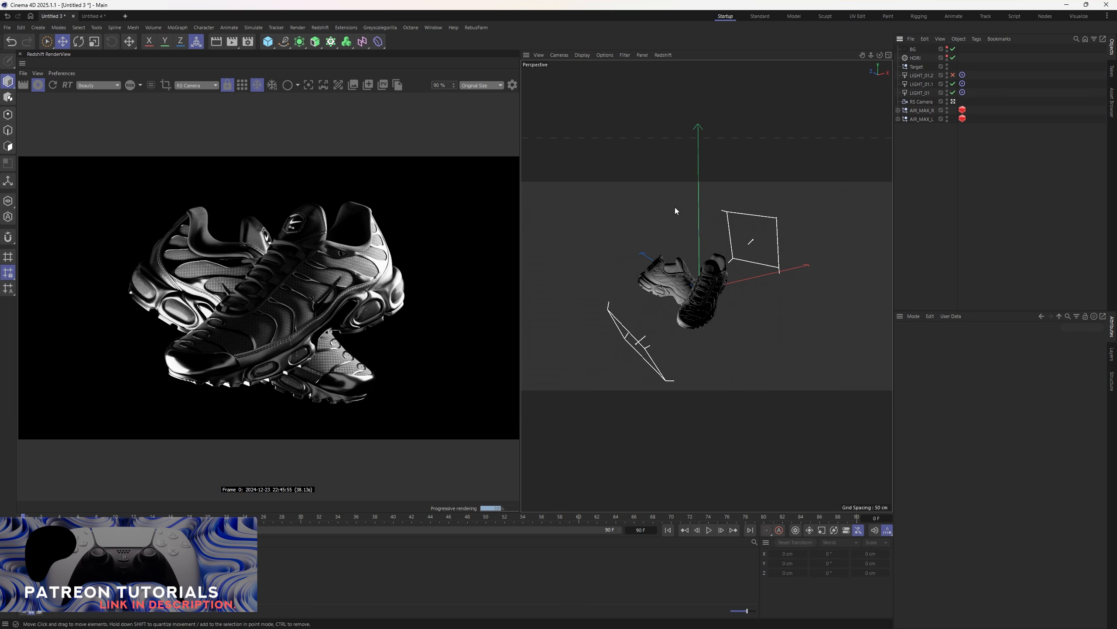
- Enable the SV-PRODUCT-002 LUT on the render, with color management applied before the LUT
{"action": "left_click", "coordinate": [928, 103]}
{"action": "left_click", "coordinate": [989, 338]}
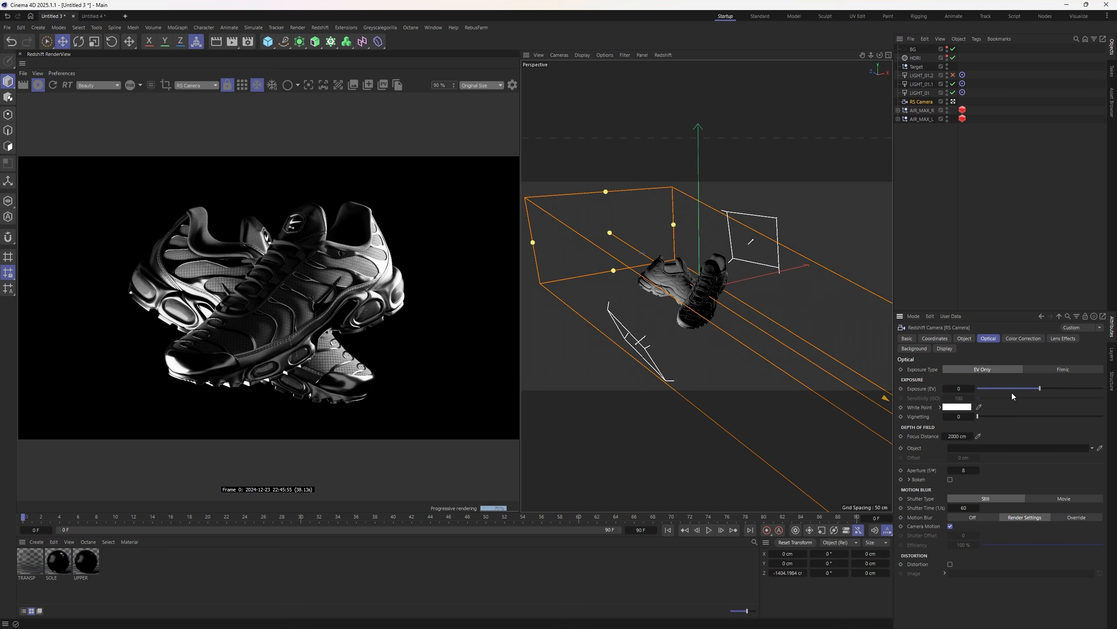
{"action": "left_click", "coordinate": [512, 85]}
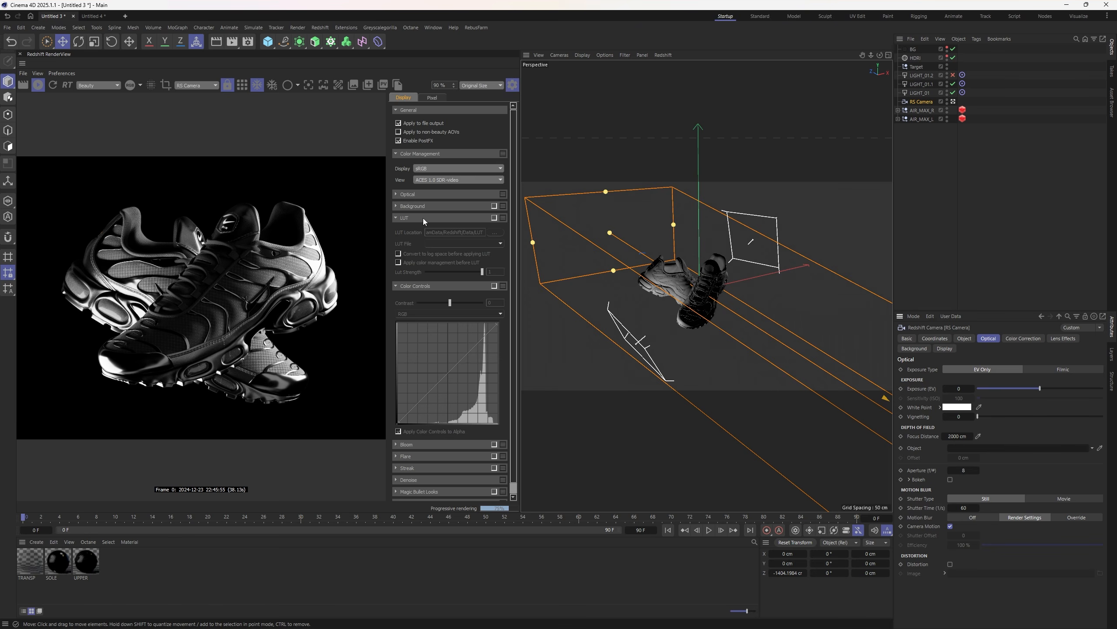
{"action": "left_click", "coordinate": [494, 218]}
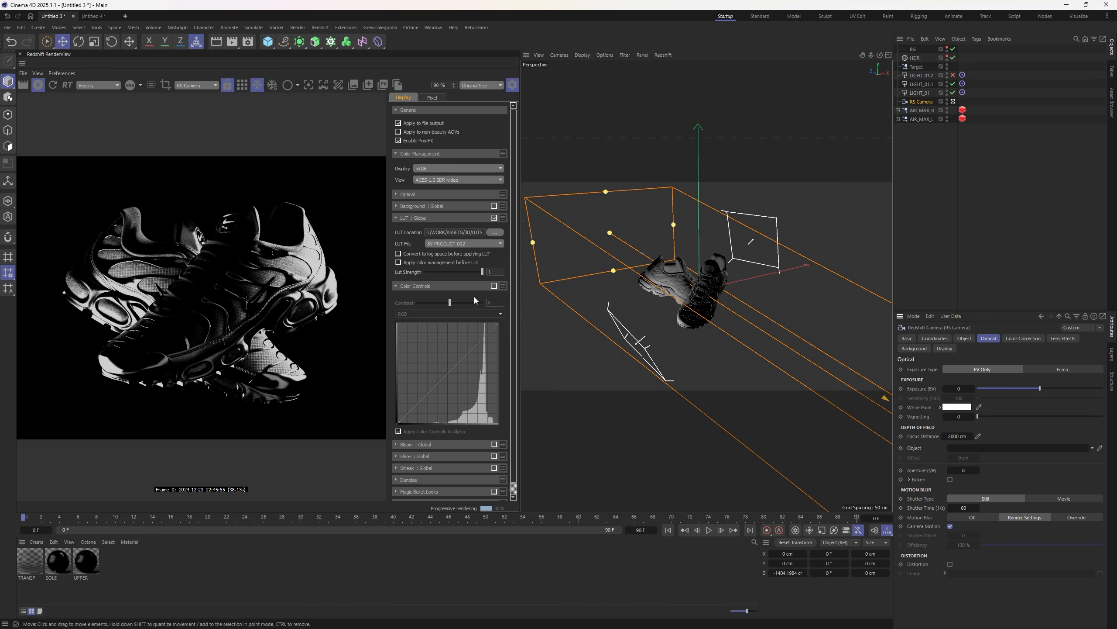
{"action": "left_click_drag", "start_coordinate": [519, 150], "coordinate": [595, 150]}
{"action": "left_click", "coordinate": [473, 262]}
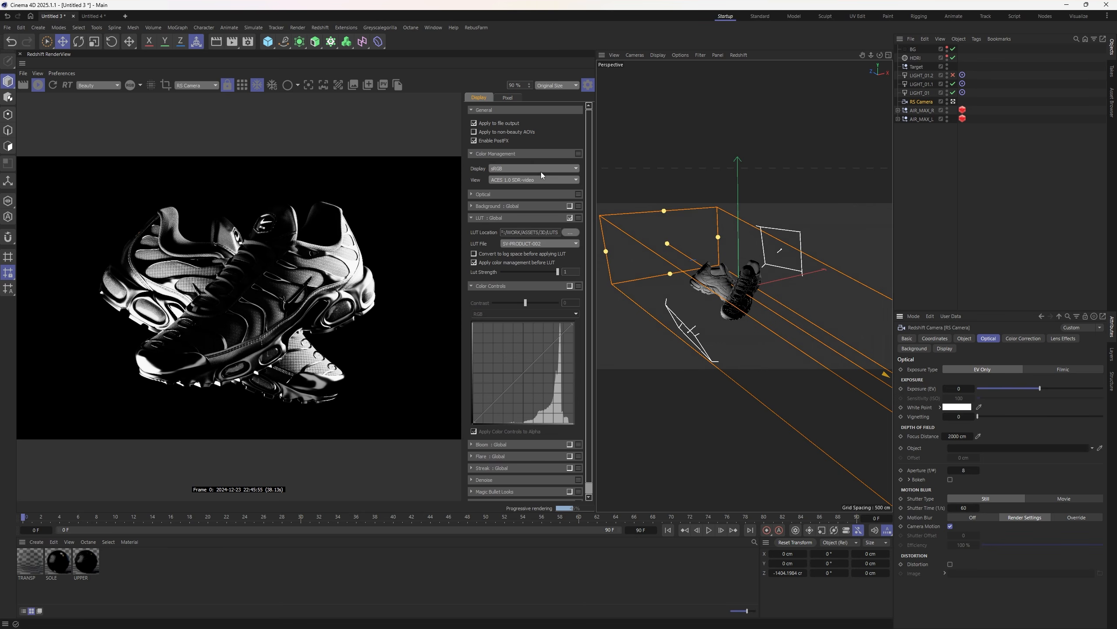
- Toggle post effects and the LUT off and on to compare, leaving both enabled
{"action": "left_click", "coordinate": [474, 141]}
{"action": "left_click", "coordinate": [473, 141]}
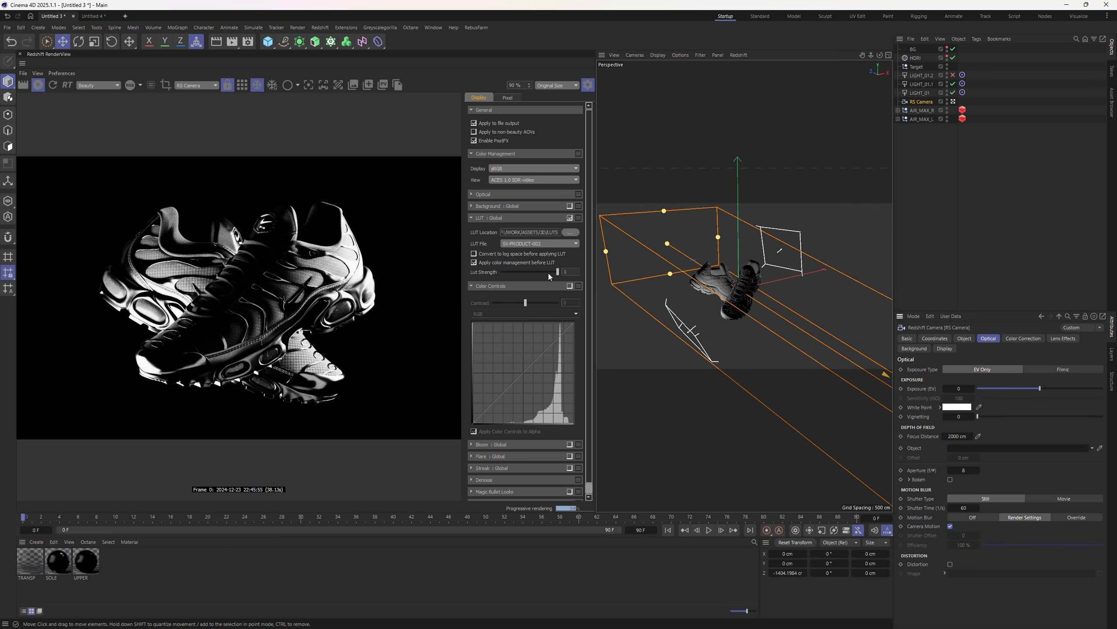
{"action": "left_click", "coordinate": [570, 217]}
{"action": "left_click", "coordinate": [569, 218]}
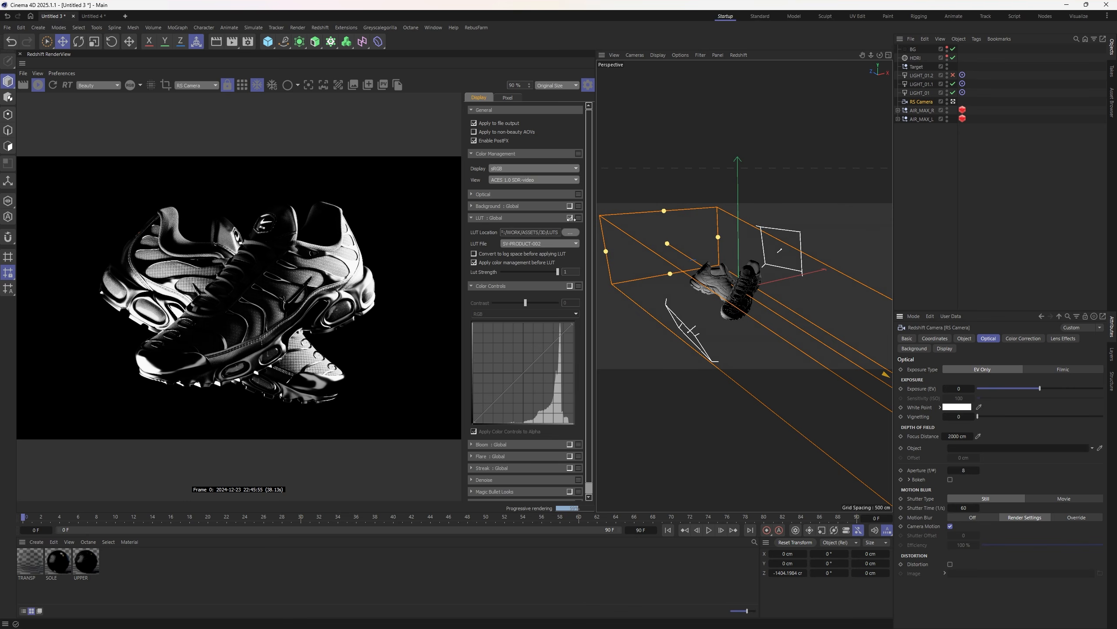
{"action": "left_click", "coordinate": [570, 217]}
{"action": "left_click", "coordinate": [569, 217]}
{"action": "left_click", "coordinate": [570, 217]}
{"action": "left_click", "coordinate": [570, 218]}
{"action": "left_click", "coordinate": [569, 217]}
{"action": "left_click", "coordinate": [570, 217]}
- Enable Color Controls and shape the RGB curve into an S: darker shadows, brighter highlights
{"action": "left_click", "coordinate": [569, 286]}
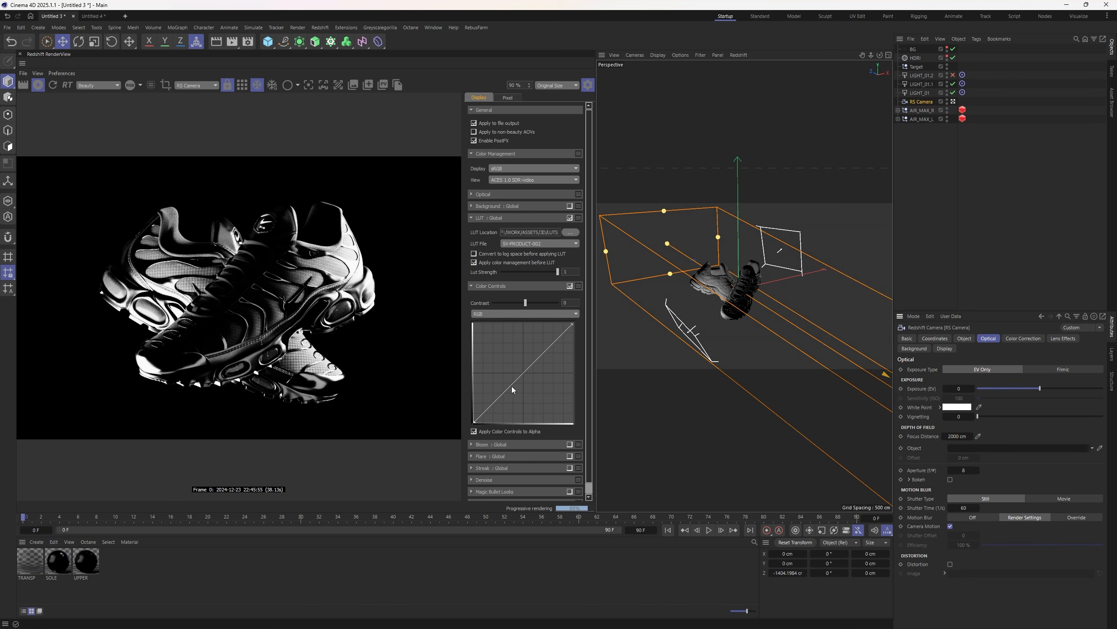
{"action": "left_click_drag", "start_coordinate": [512, 387], "coordinate": [512, 390]}
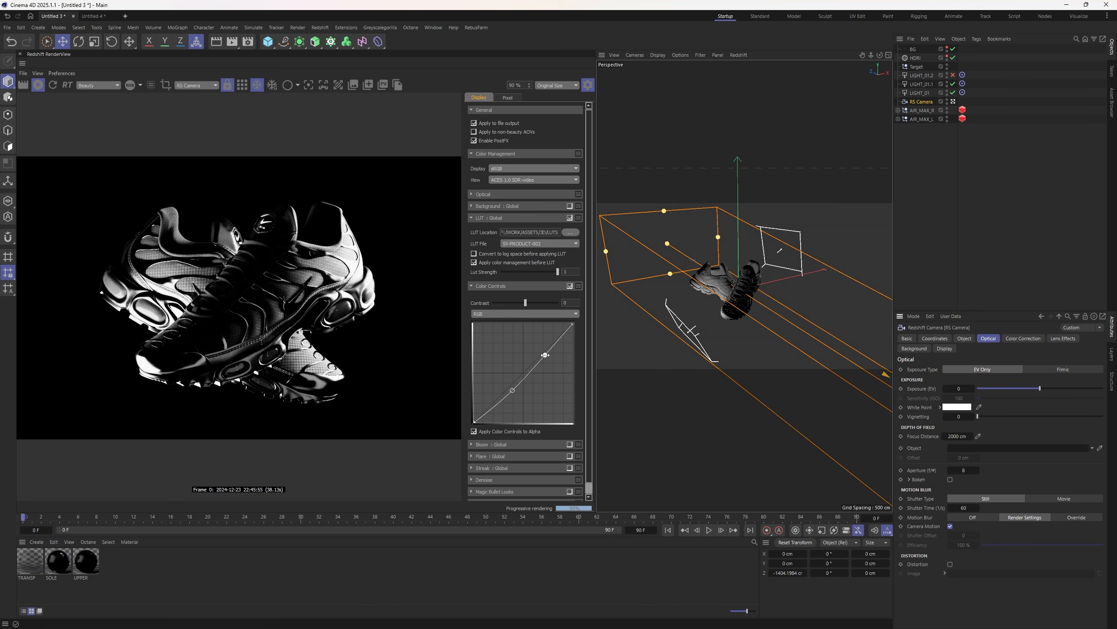
{"action": "left_click_drag", "start_coordinate": [544, 355], "coordinate": [546, 341]}
{"action": "left_click_drag", "start_coordinate": [514, 390], "coordinate": [513, 383]}
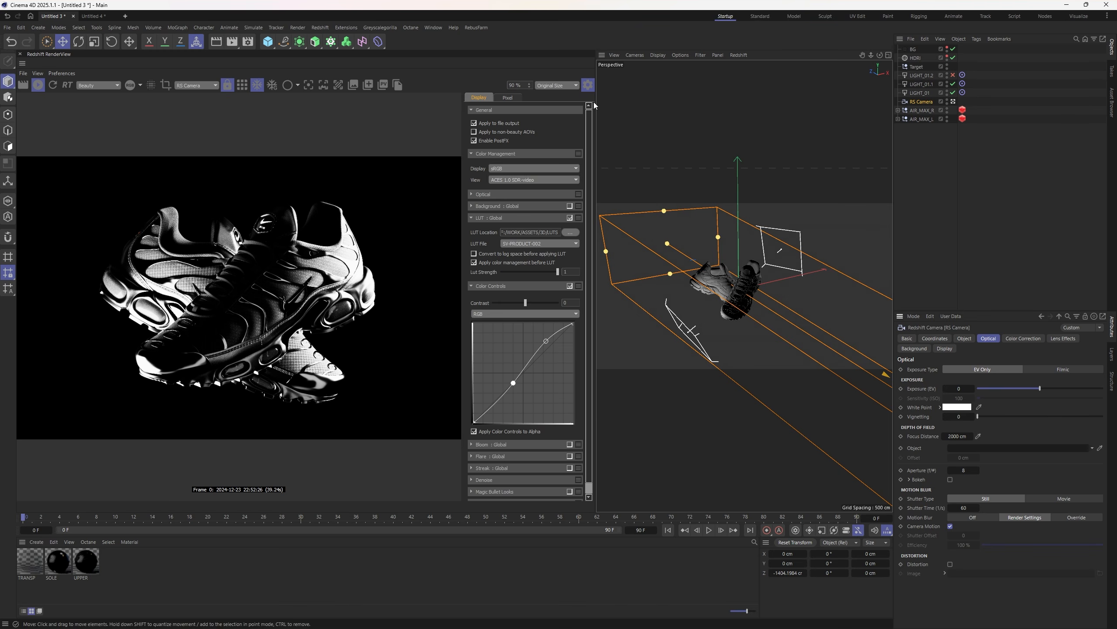
{"action": "left_click", "coordinate": [588, 85]}
- Raise the RS Camera vignetting to 160, then enable tone mapping with highlights at 0.27
{"action": "mouse_move", "coordinate": [950, 417]}
{"action": "left_mouse_down"}
{"action": "mouse_move", "coordinate": [998, 417]}
{"action": "mouse_move", "coordinate": [951, 416]}
{"action": "left_mouse_up"}
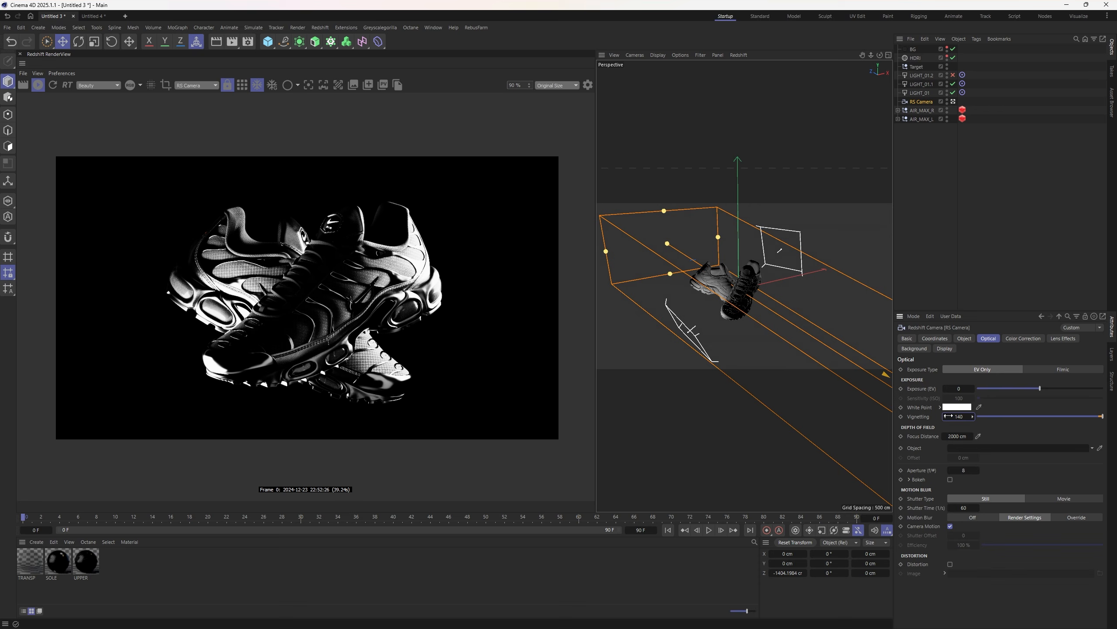
{"action": "left_click_drag", "start_coordinate": [959, 416], "coordinate": [976, 417]}
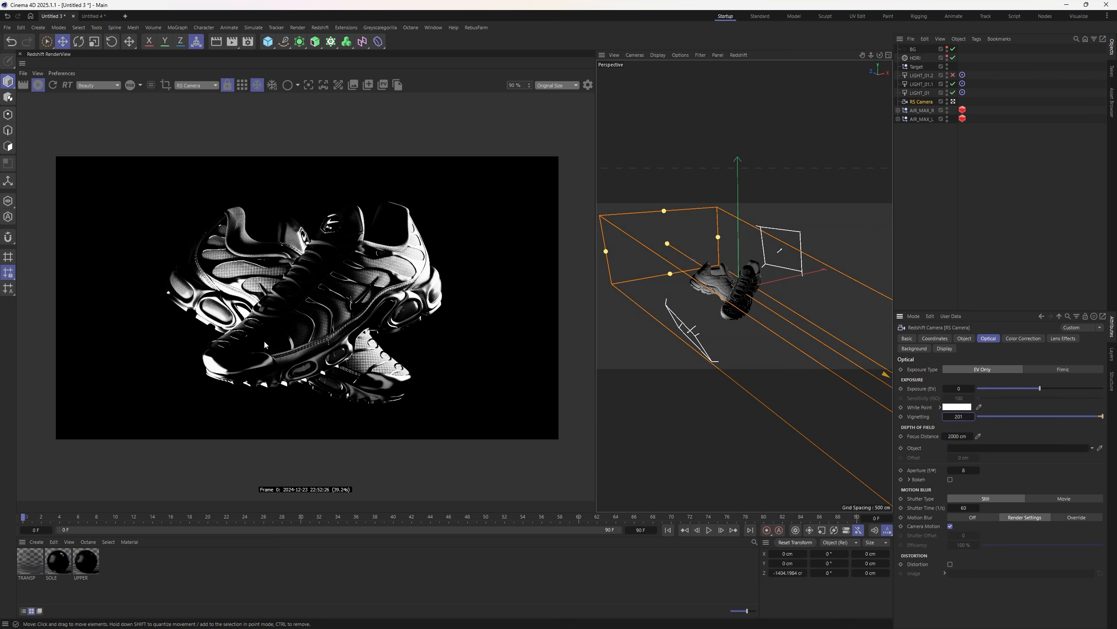
{"action": "scroll", "coordinate": [266, 347], "scroll_direction": "up", "scroll_amount": 2}
{"action": "left_click", "coordinate": [1016, 338]}
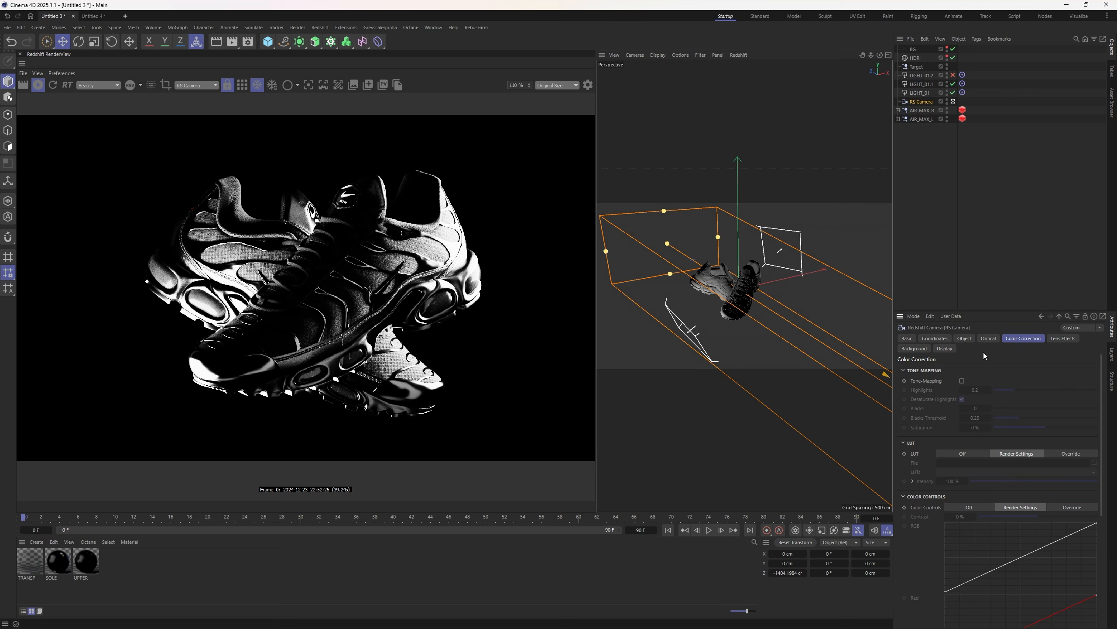
{"action": "left_click", "coordinate": [962, 380]}
{"action": "mouse_move", "coordinate": [1014, 390]}
{"action": "left_mouse_down"}
{"action": "mouse_move", "coordinate": [1034, 391]}
{"action": "mouse_move", "coordinate": [1021, 391]}
{"action": "left_mouse_up"}
- Pan the render preview upward to frame the darkened sneakers
{"action": "scroll", "coordinate": [361, 296], "scroll_direction": "down", "scroll_amount": 1}
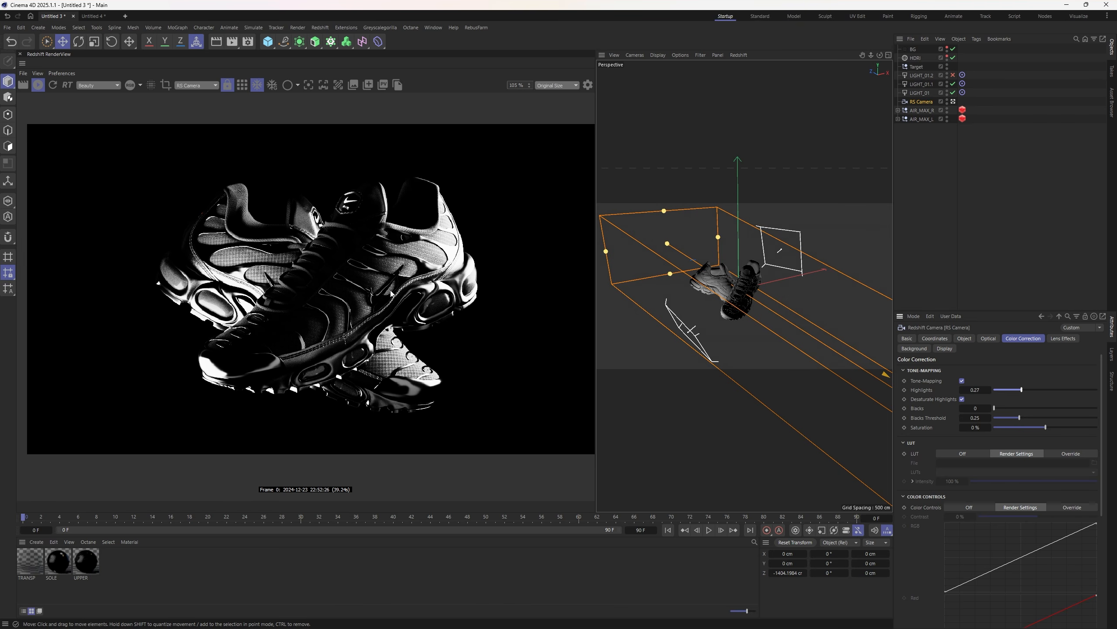
{"action": "scroll", "coordinate": [391, 294], "scroll_direction": "down", "scroll_amount": 2}
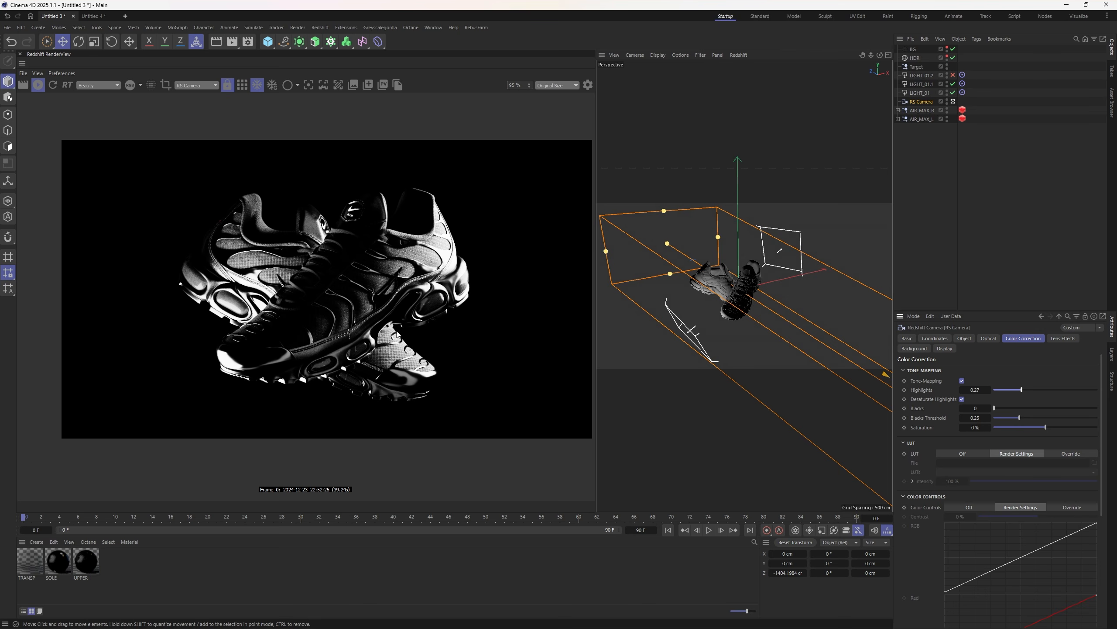
{"action": "middle_click_drag", "start_coordinate": [408, 266], "coordinate": [397, 282]}
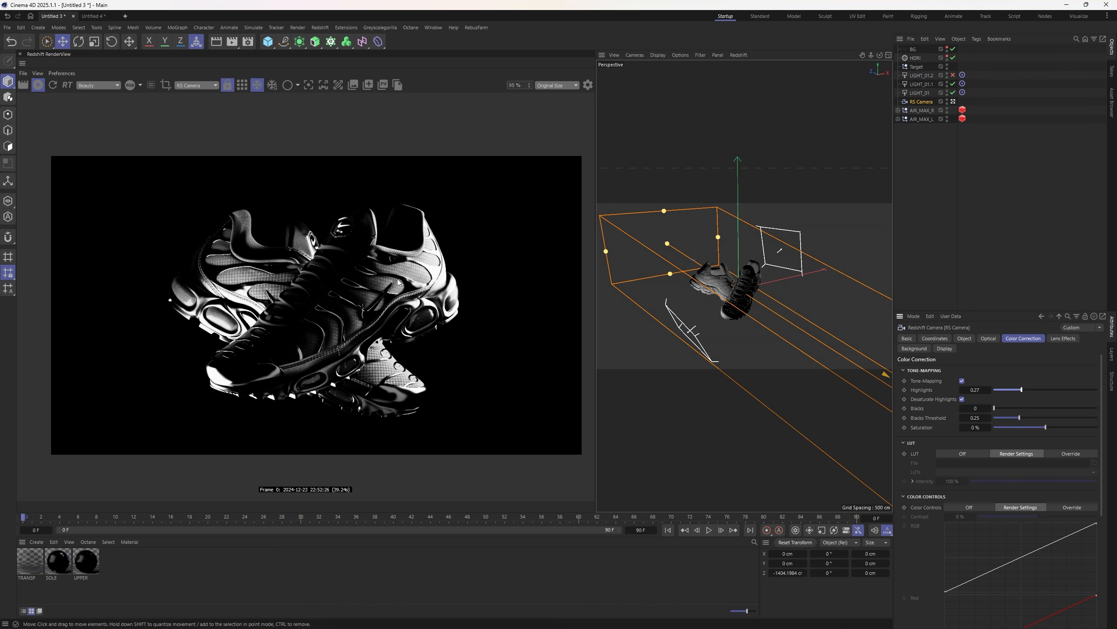
{"action": "scroll", "coordinate": [398, 281], "scroll_direction": "up", "scroll_amount": 3}
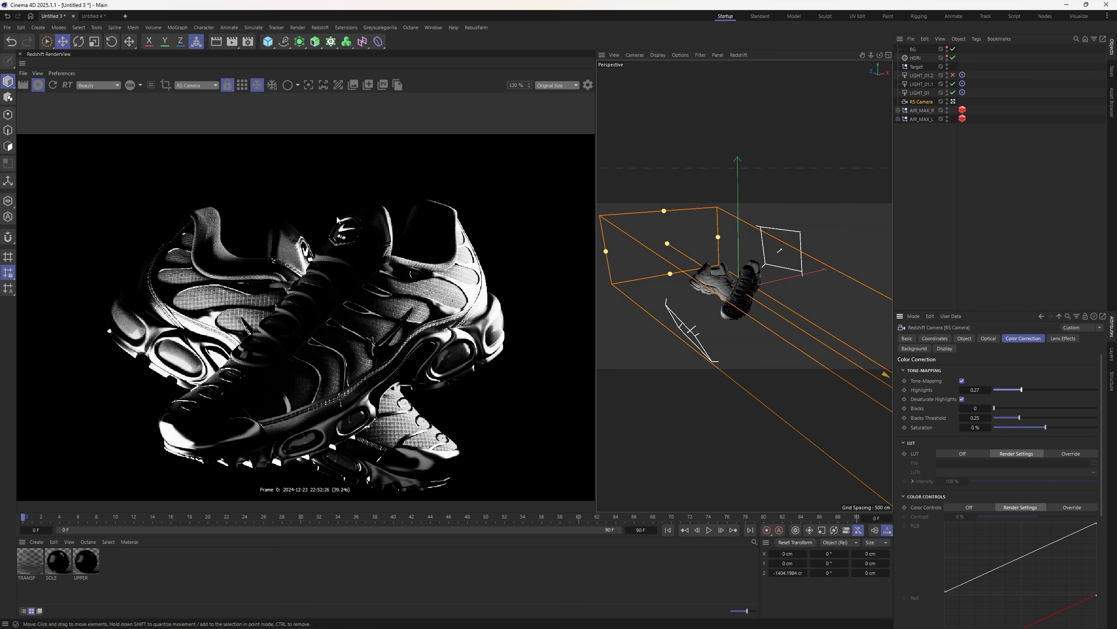
{"action": "middle_click_drag", "start_coordinate": [336, 337], "coordinate": [339, 326]}
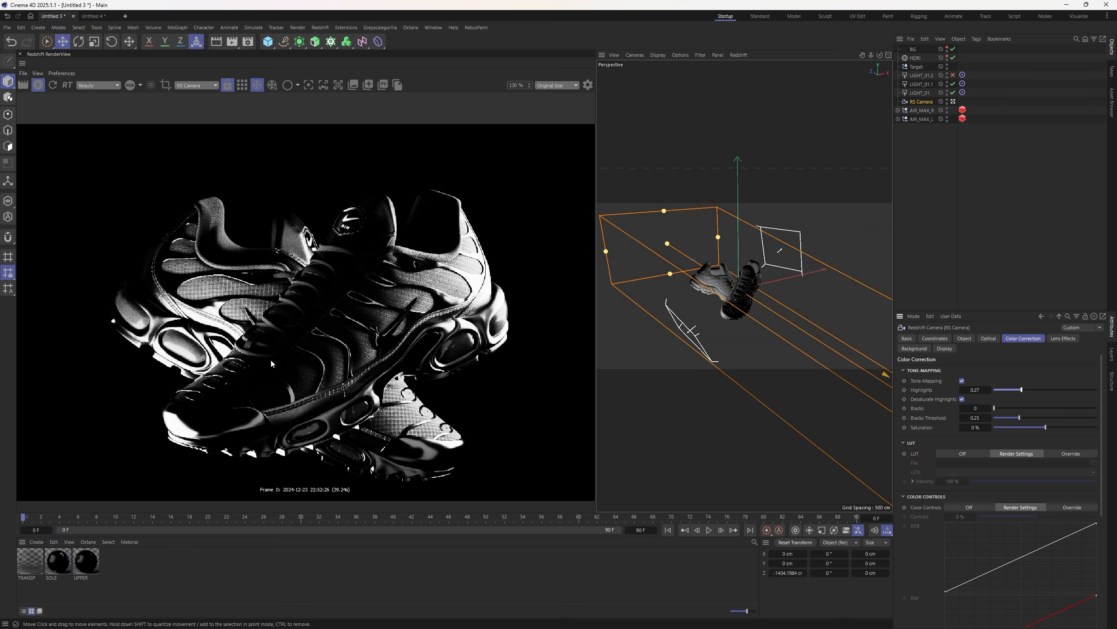
{"action": "middle_click_drag", "start_coordinate": [307, 344], "coordinate": [359, 329]}
{"action": "scroll", "coordinate": [316, 315], "scroll_direction": "down", "scroll_amount": 3}
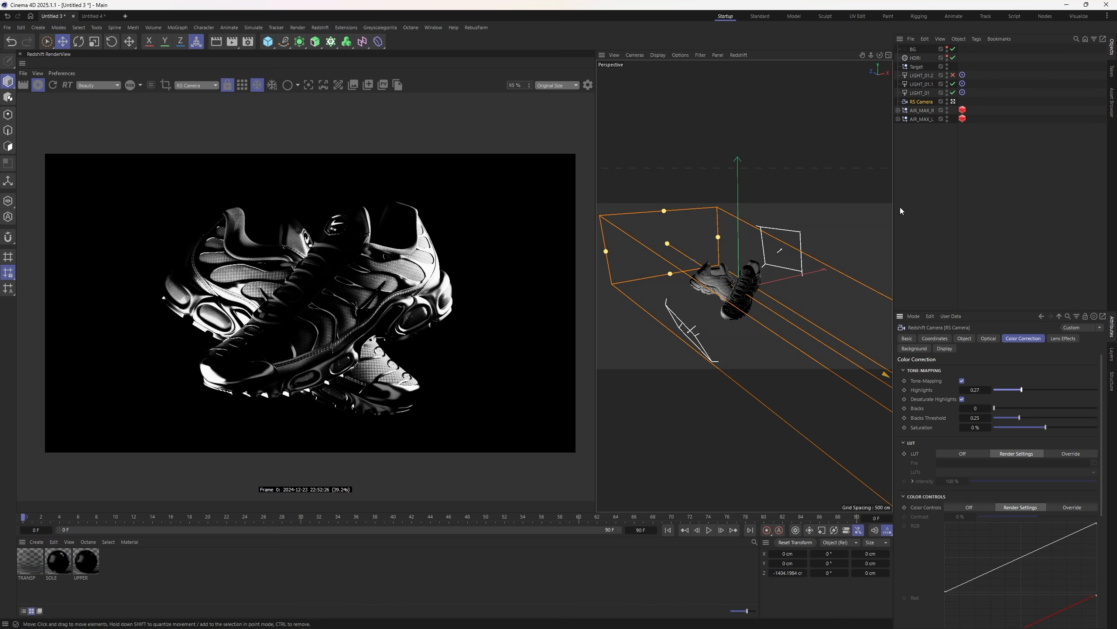
- Reposition the LIGHT_01.1 area light beside the shoes, angled toward them
{"action": "left_click", "coordinate": [929, 240]}
{"action": "left_click", "coordinate": [920, 84]}
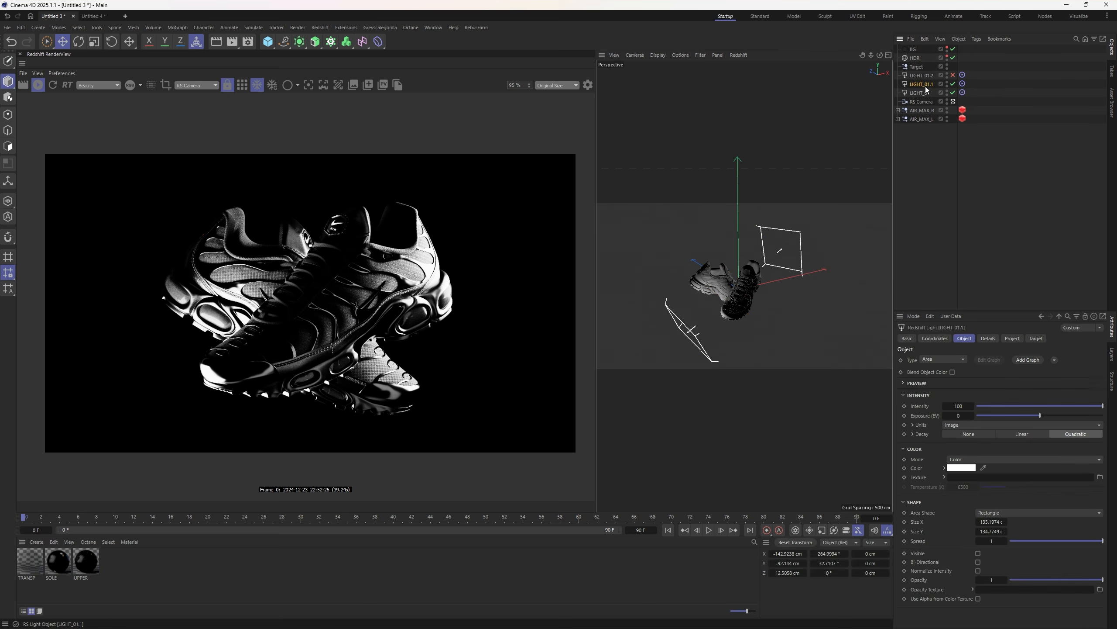
{"action": "mouse_move", "coordinate": [685, 310]}
{"action": "left_mouse_down"}
{"action": "mouse_move", "coordinate": [686, 287]}
{"action": "mouse_move", "coordinate": [689, 304]}
{"action": "mouse_move", "coordinate": [655, 299]}
{"action": "mouse_move", "coordinate": [706, 310]}
{"action": "mouse_move", "coordinate": [679, 312]}
{"action": "left_mouse_up"}
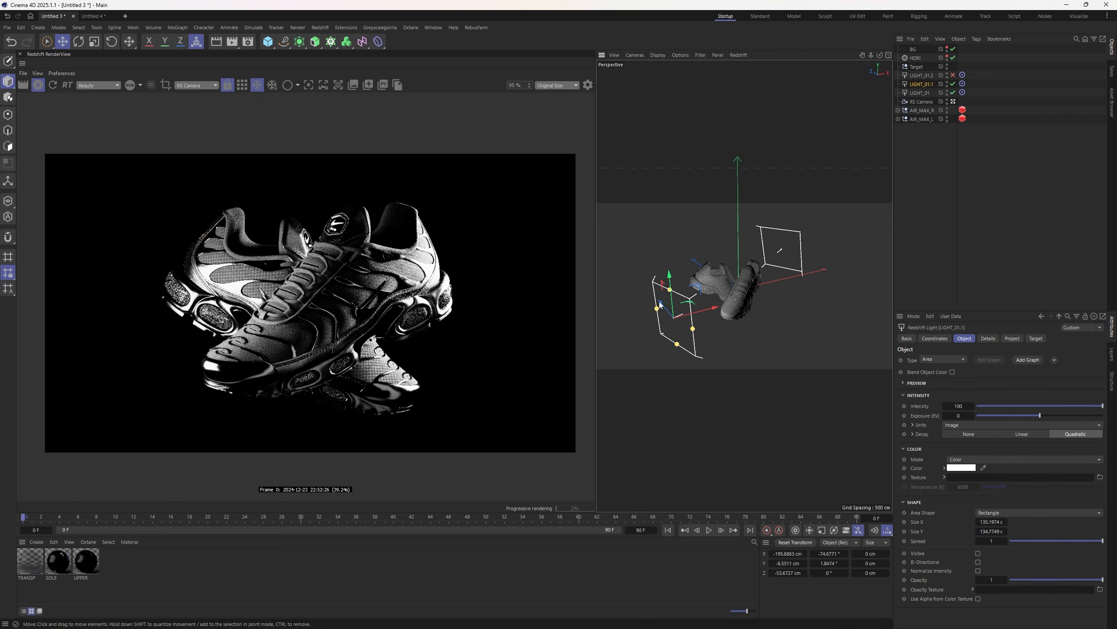
{"action": "left_click_drag", "start_coordinate": [660, 304], "coordinate": [675, 302]}
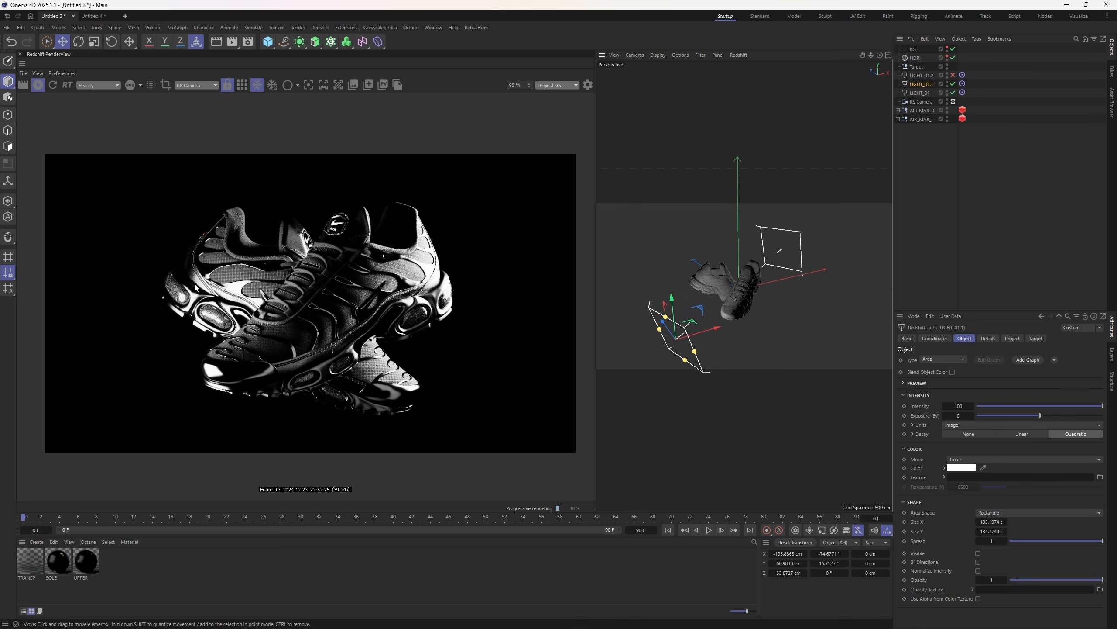
{"action": "left_click_drag", "start_coordinate": [670, 335], "coordinate": [681, 334]}
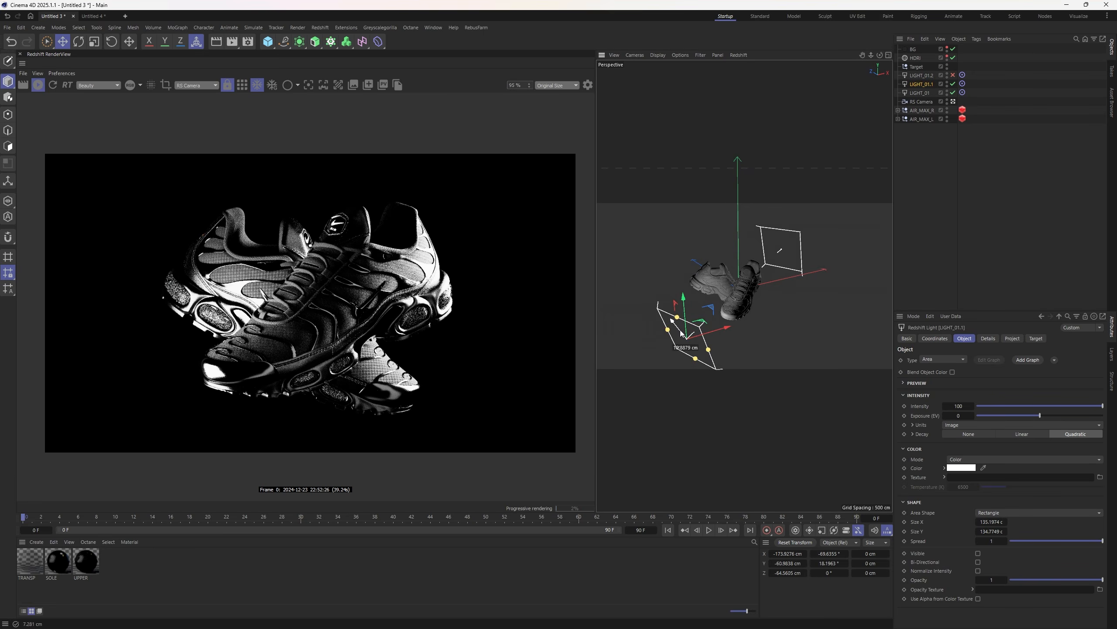
{"action": "left_click", "coordinate": [952, 201]}
- Resize LIGHT_01 and move it farther out and sideways from the shoes
{"action": "left_click", "coordinate": [921, 92]}
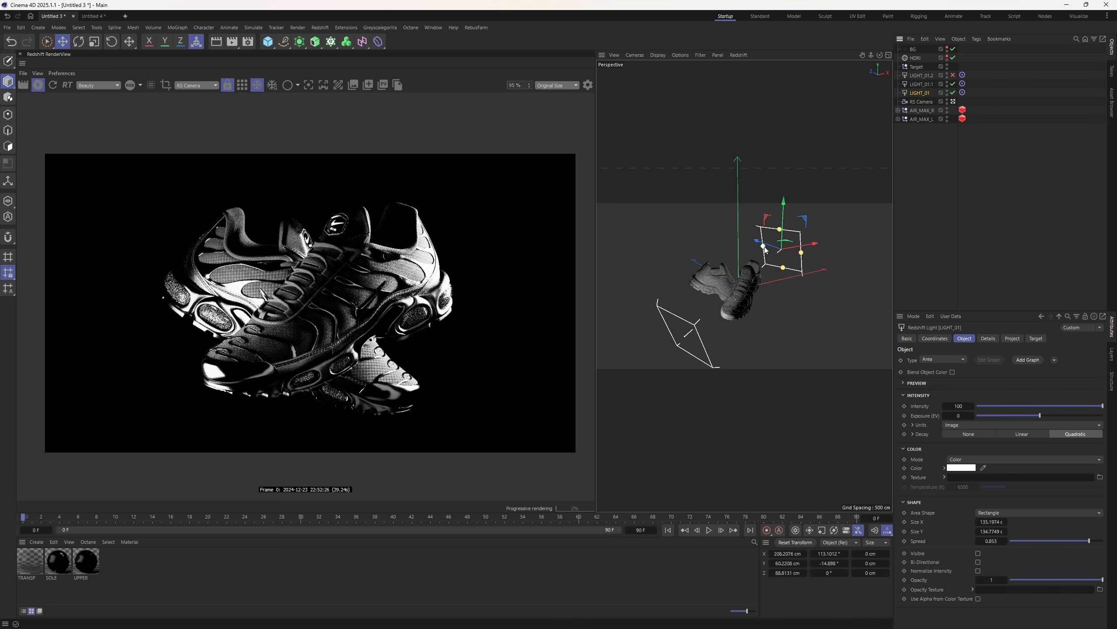
{"action": "mouse_move", "coordinate": [764, 249]}
{"action": "left_mouse_down"}
{"action": "mouse_move", "coordinate": [774, 246]}
{"action": "mouse_move", "coordinate": [763, 248]}
{"action": "left_mouse_up"}
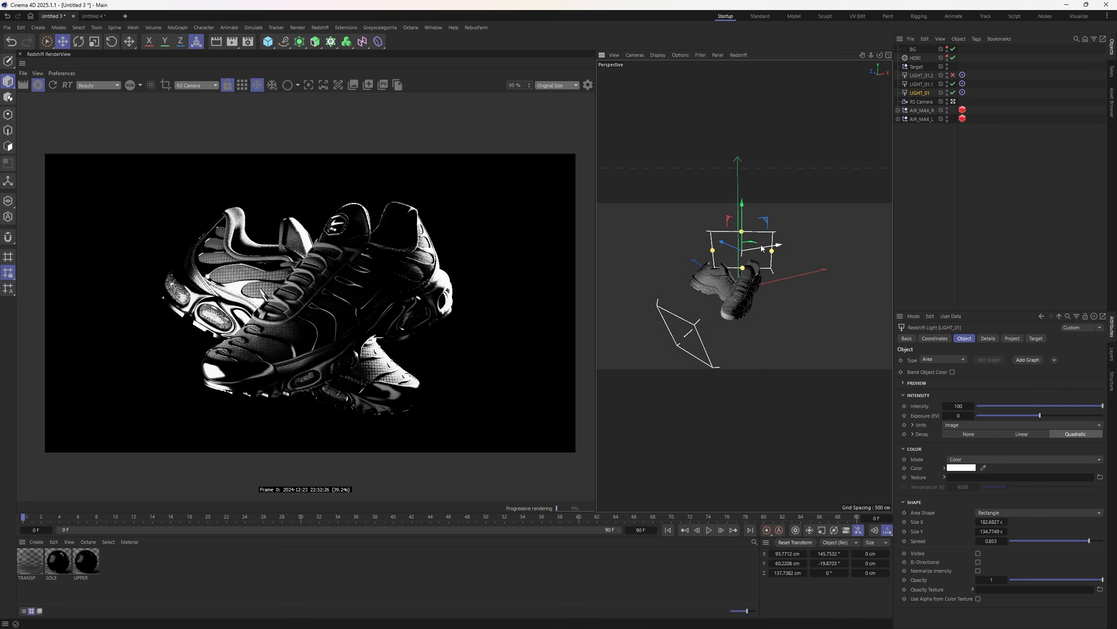
{"action": "left_click_drag", "start_coordinate": [762, 248], "coordinate": [753, 232]}
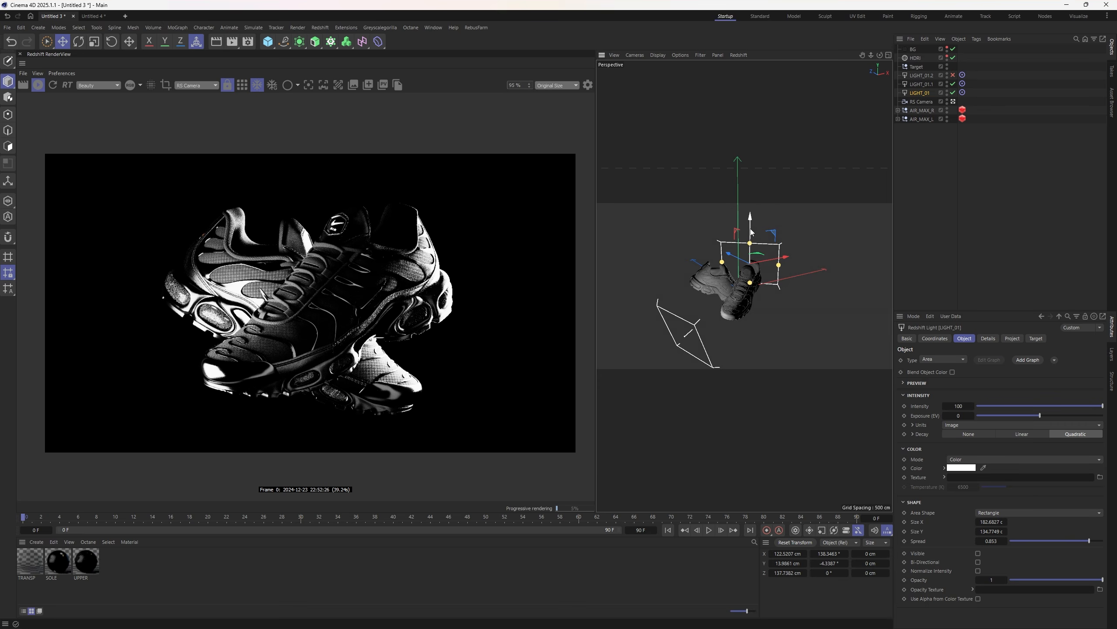
{"action": "left_click_drag", "start_coordinate": [751, 232], "coordinate": [656, 302]}
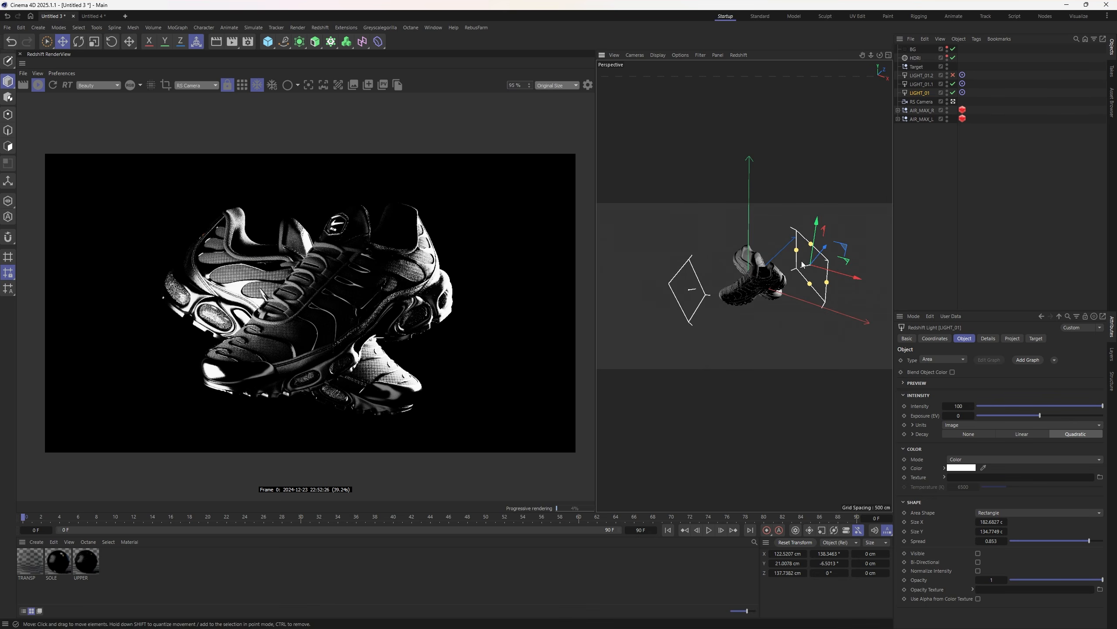
{"action": "left_click_drag", "start_coordinate": [824, 248], "coordinate": [829, 240]}
{"action": "left_click_drag", "start_coordinate": [757, 286], "coordinate": [708, 282], "text": "alt"}
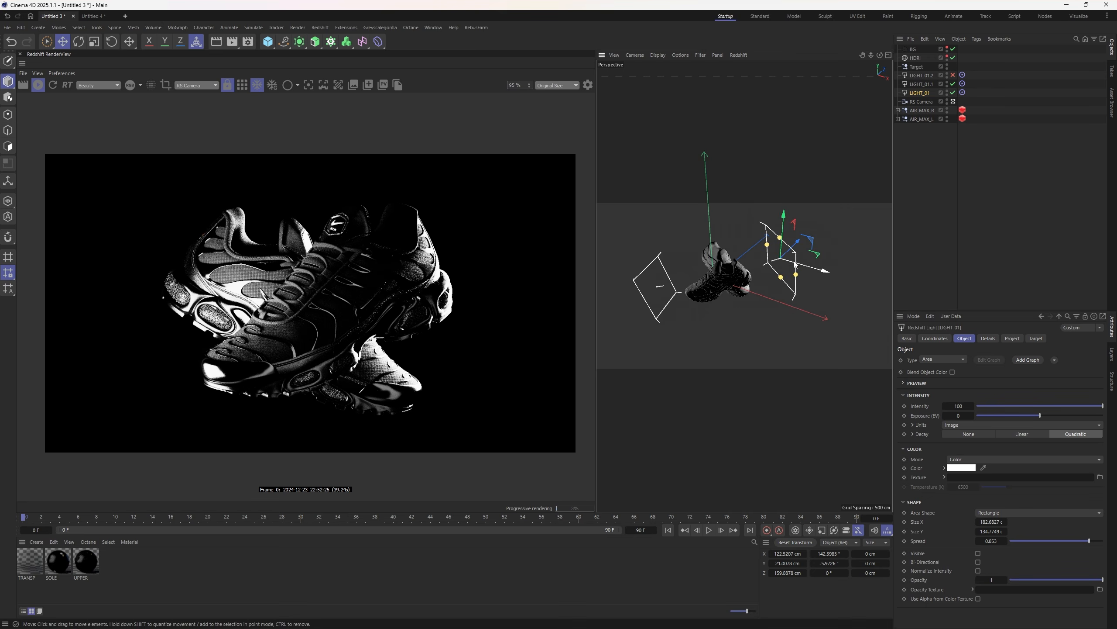
{"action": "left_click_drag", "start_coordinate": [805, 264], "coordinate": [818, 266]}
- Re-enable LIGHT_01.2, move it low under the shoes and shorten it to 42.34 cm
{"action": "left_click", "coordinate": [953, 75]}
{"action": "left_click", "coordinate": [920, 76]}
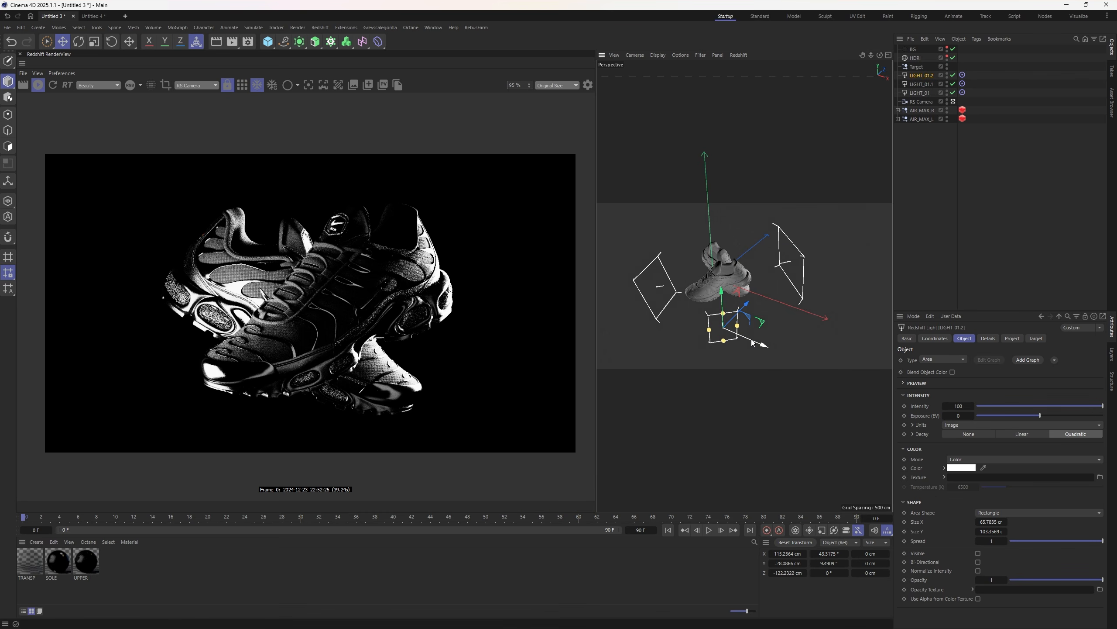
{"action": "left_click_drag", "start_coordinate": [753, 344], "coordinate": [698, 318]}
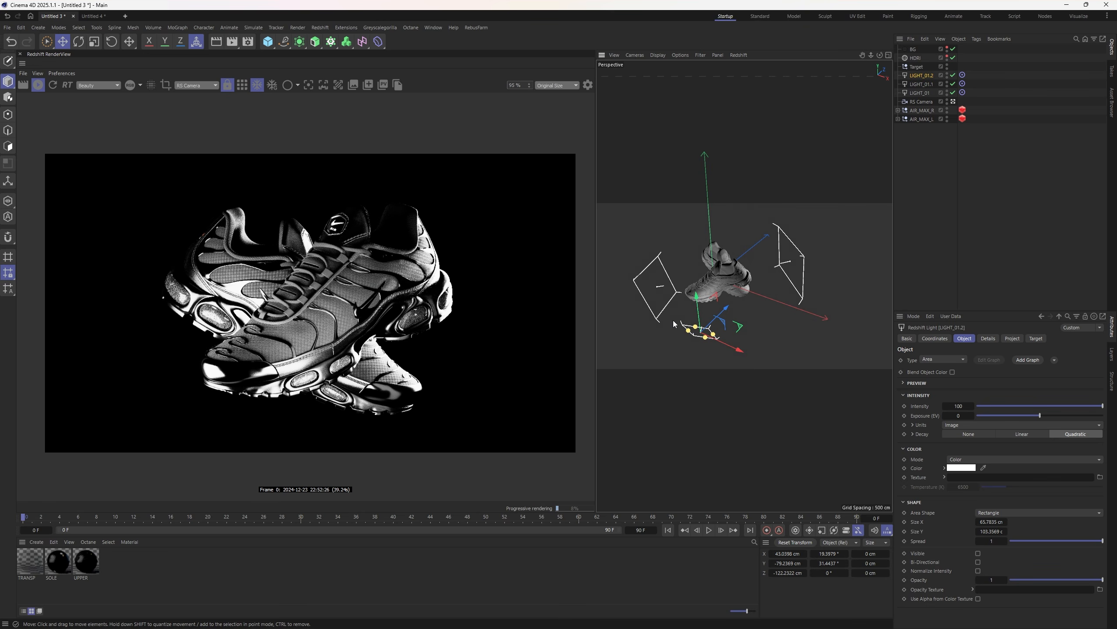
{"action": "left_click_drag", "start_coordinate": [691, 316], "coordinate": [742, 290]}
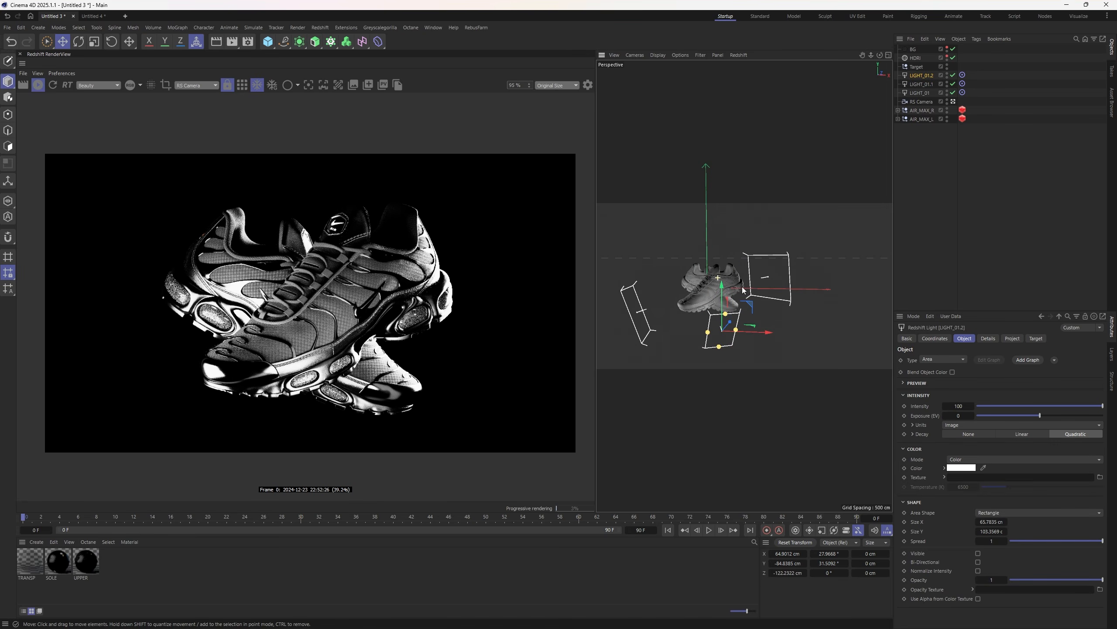
{"action": "left_click_drag", "start_coordinate": [719, 347], "coordinate": [721, 338]}
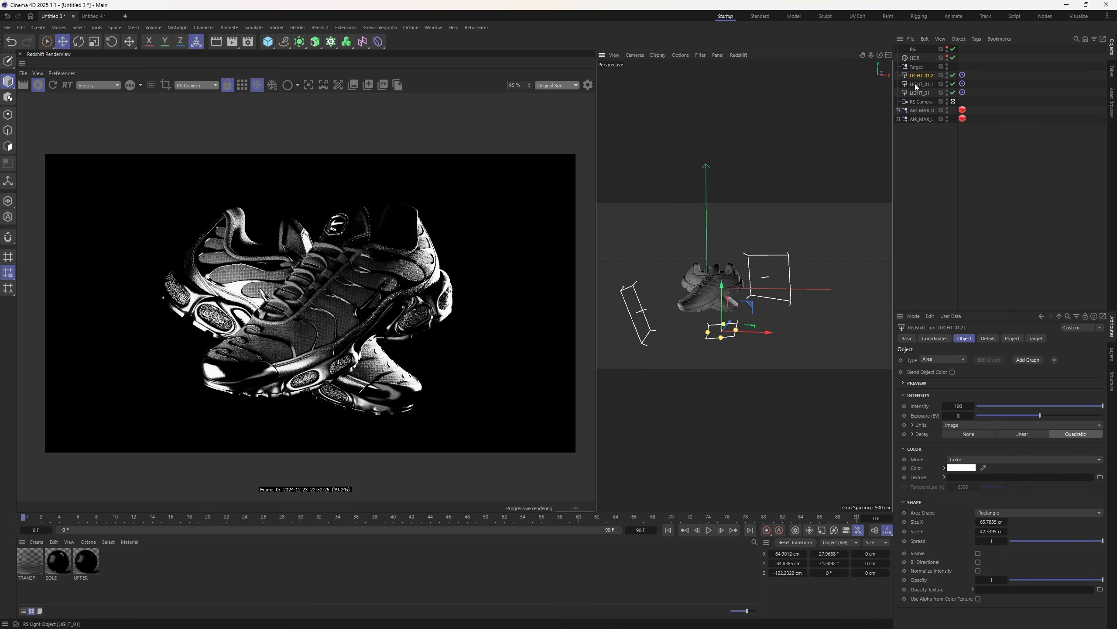
{"action": "left_click", "coordinate": [914, 57]}
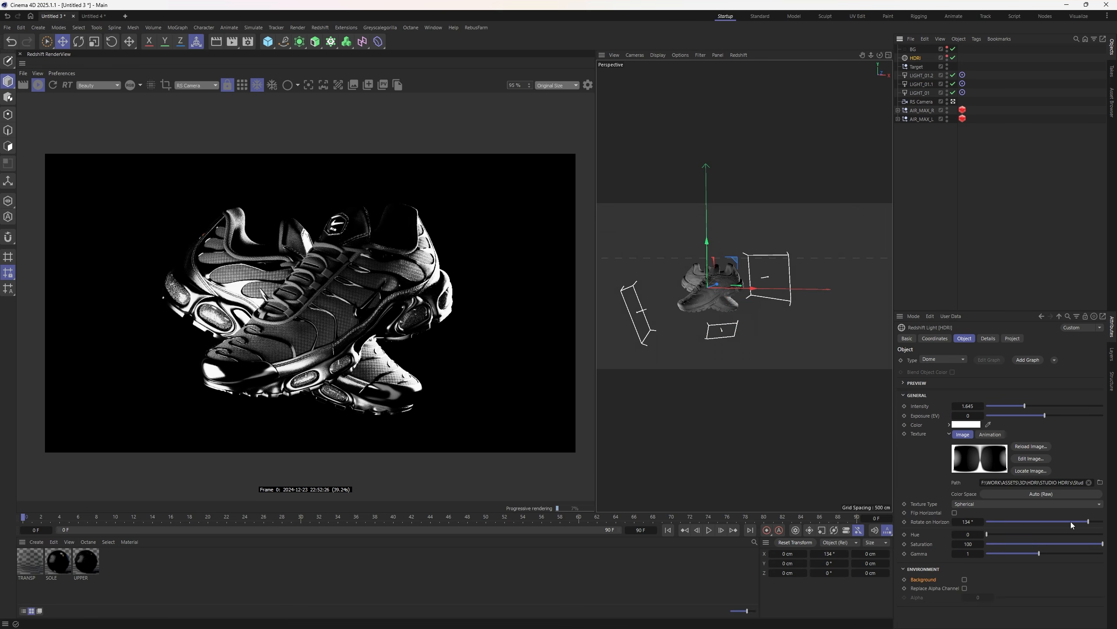
- Rotate the HDRI dome to -79° on the horizon and raise its intensity to 2.203
{"action": "left_click_drag", "start_coordinate": [1073, 523], "coordinate": [1007, 520]}
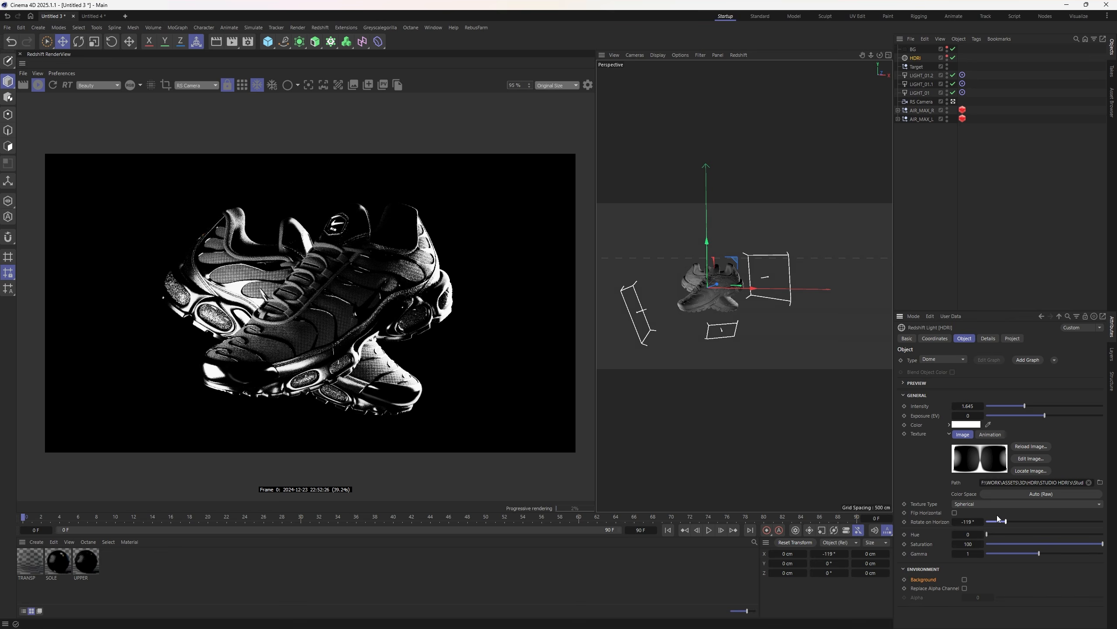
{"action": "left_click", "coordinate": [953, 93]}
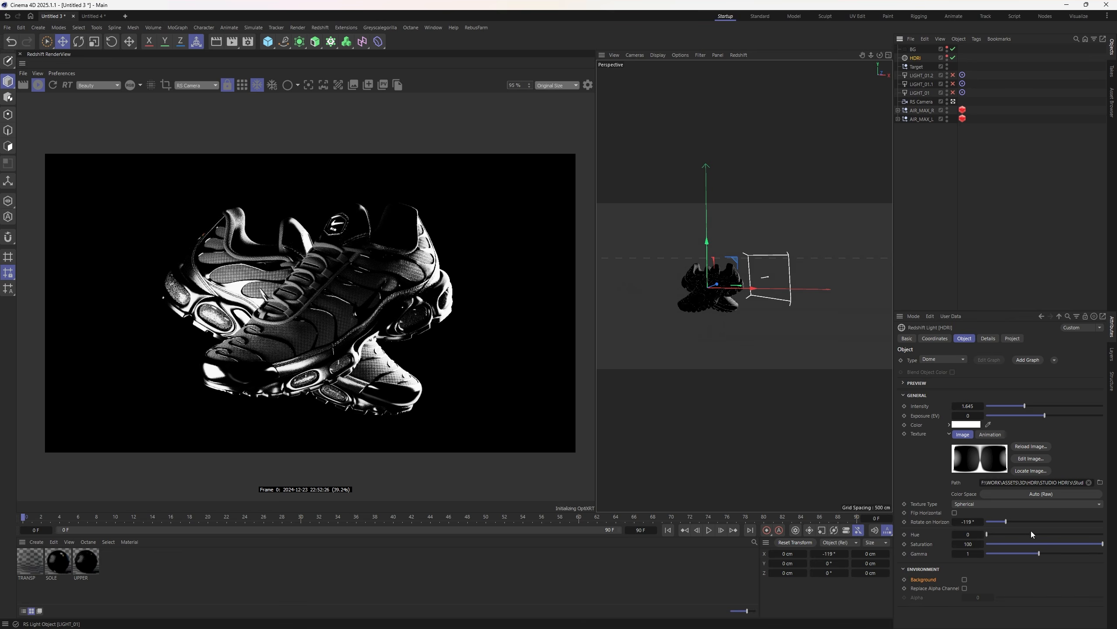
{"action": "left_click_drag", "start_coordinate": [1004, 518], "coordinate": [1019, 521]}
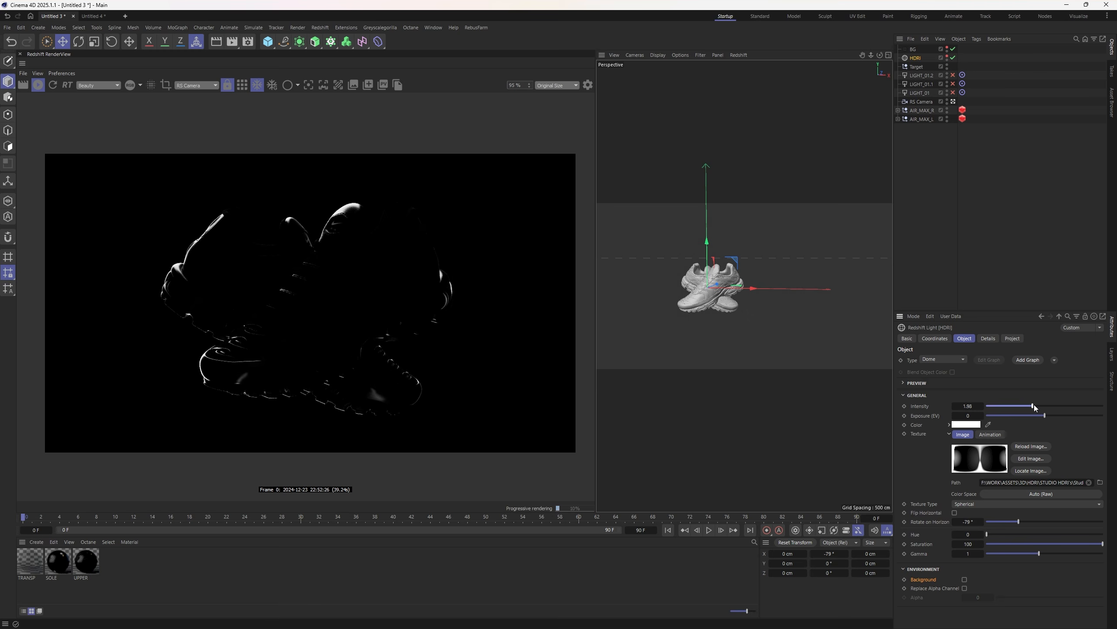
{"action": "left_click_drag", "start_coordinate": [1034, 406], "coordinate": [1039, 406]}
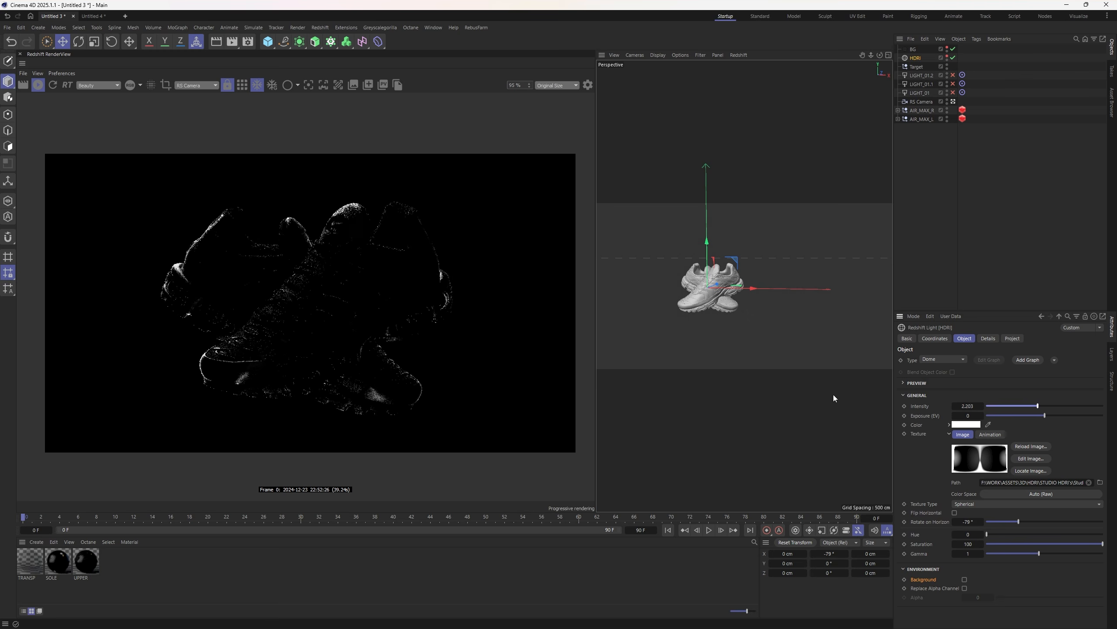
{"action": "left_click", "coordinate": [918, 180]}
{"action": "left_click", "coordinate": [957, 75]}
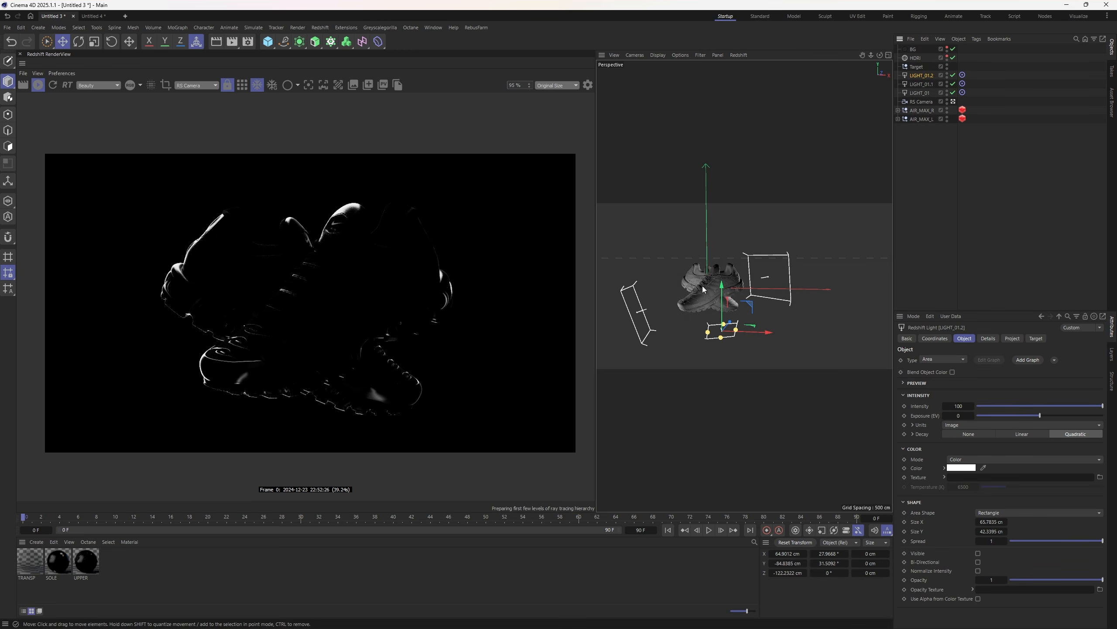
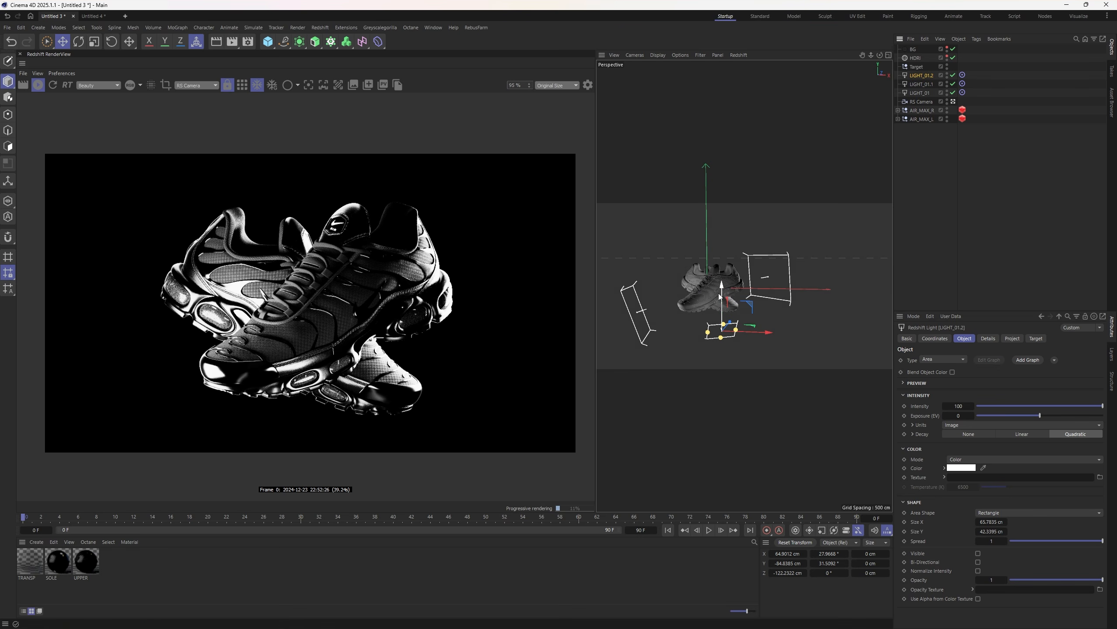
- Shift LIGHT_01.2 up, left and then right around the sneakers
{"action": "left_click_drag", "start_coordinate": [721, 295], "coordinate": [722, 291]}
{"action": "left_click_drag", "start_coordinate": [757, 328], "coordinate": [696, 289]}
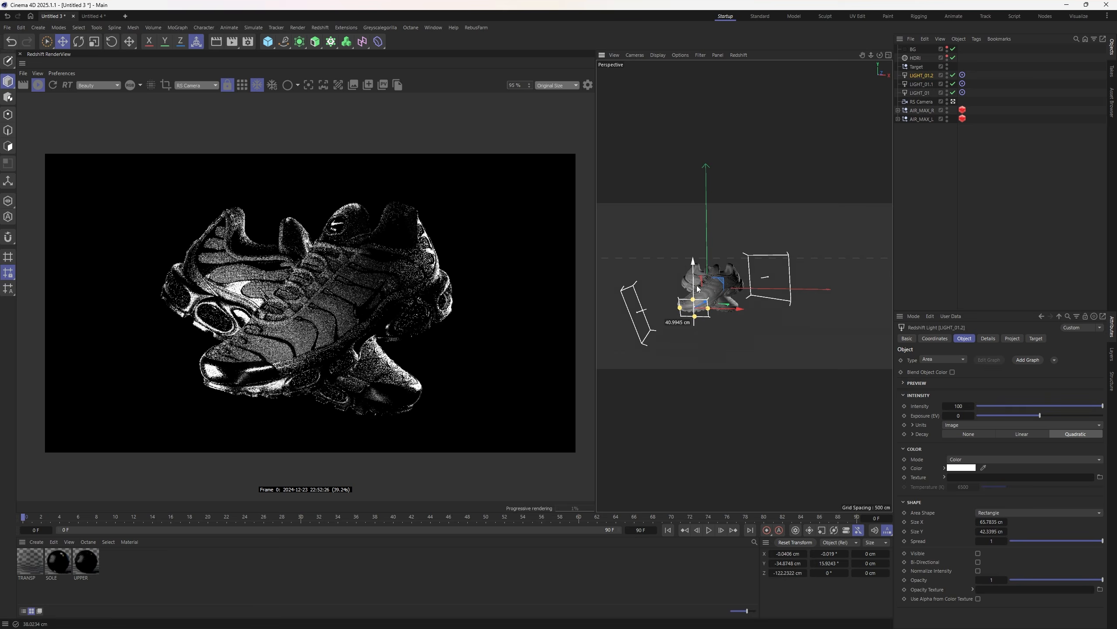
{"action": "left_click_drag", "start_coordinate": [1100, 540], "coordinate": [1048, 536]}
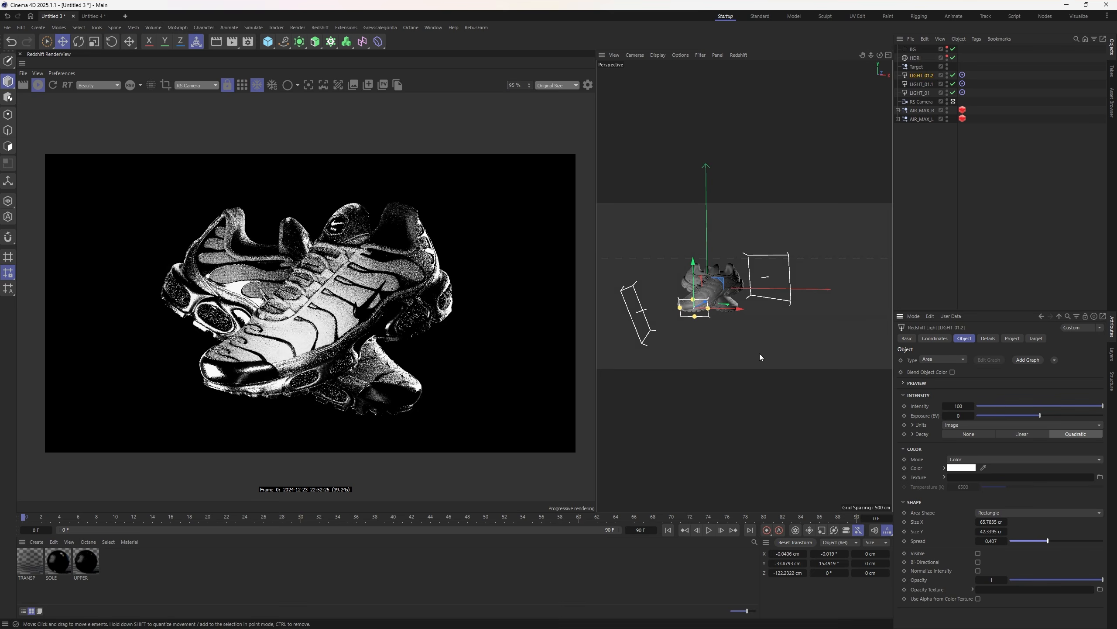
{"action": "left_click_drag", "start_coordinate": [725, 309], "coordinate": [770, 313]}
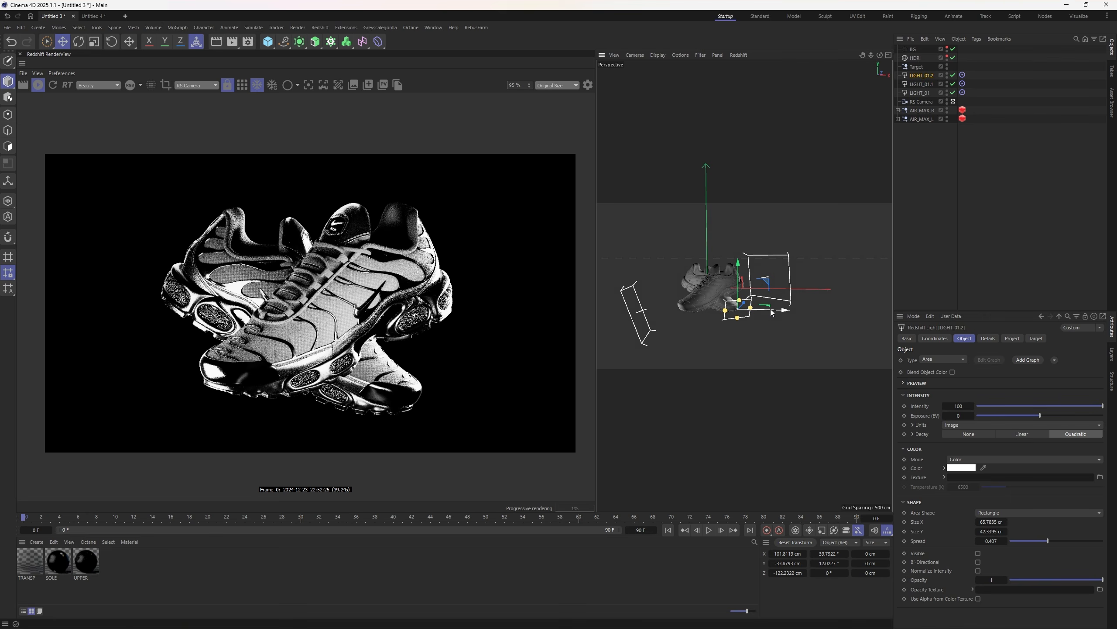
{"action": "left_click_drag", "start_coordinate": [701, 290], "coordinate": [729, 303], "text": "alt"}
{"action": "left_click_drag", "start_coordinate": [748, 270], "coordinate": [748, 287]}
- Set LIGHT_01.2's spread to 0.212 and intensity to 44.16, then swing it lower around the shoes
{"action": "left_click", "coordinate": [1030, 540]}
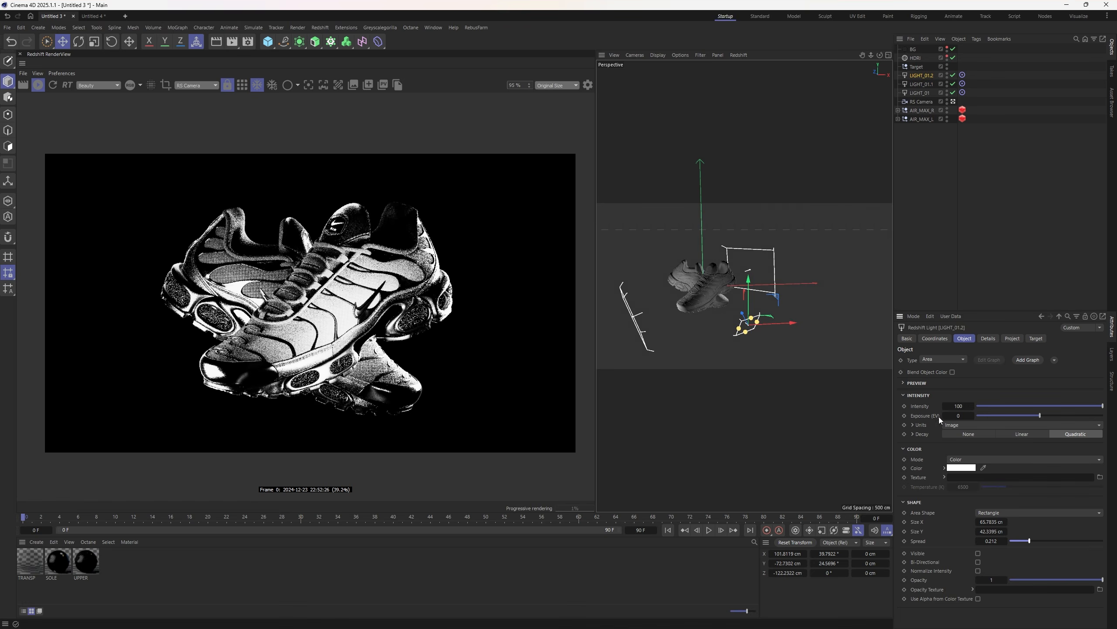
{"action": "left_click_drag", "start_coordinate": [1103, 406], "coordinate": [1032, 406]}
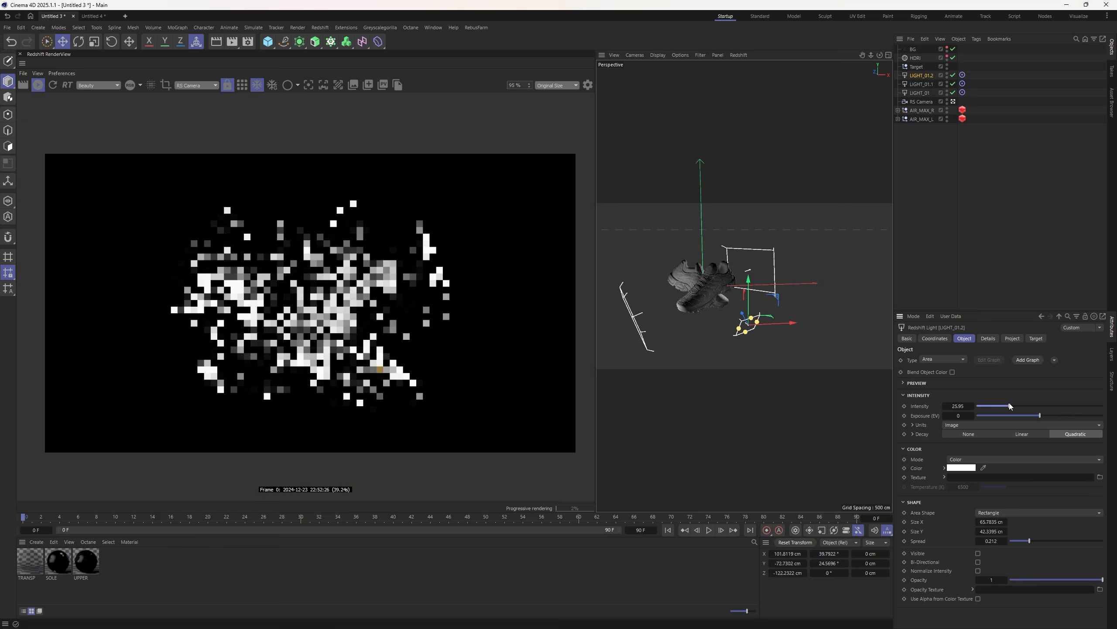
{"action": "left_click_drag", "start_coordinate": [750, 305], "coordinate": [752, 333]}
{"action": "left_click_drag", "start_coordinate": [691, 296], "coordinate": [738, 319], "text": "alt"}
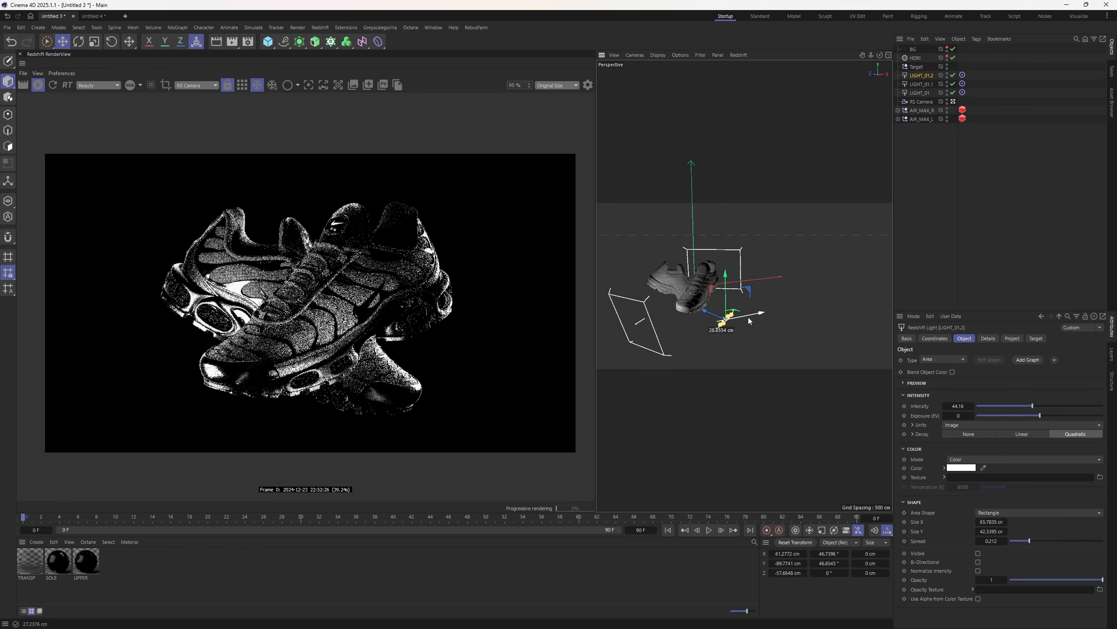
{"action": "mouse_move", "coordinate": [748, 317]}
{"action": "left_mouse_down"}
{"action": "mouse_move", "coordinate": [708, 316]}
{"action": "mouse_move", "coordinate": [739, 313]}
{"action": "left_mouse_up"}
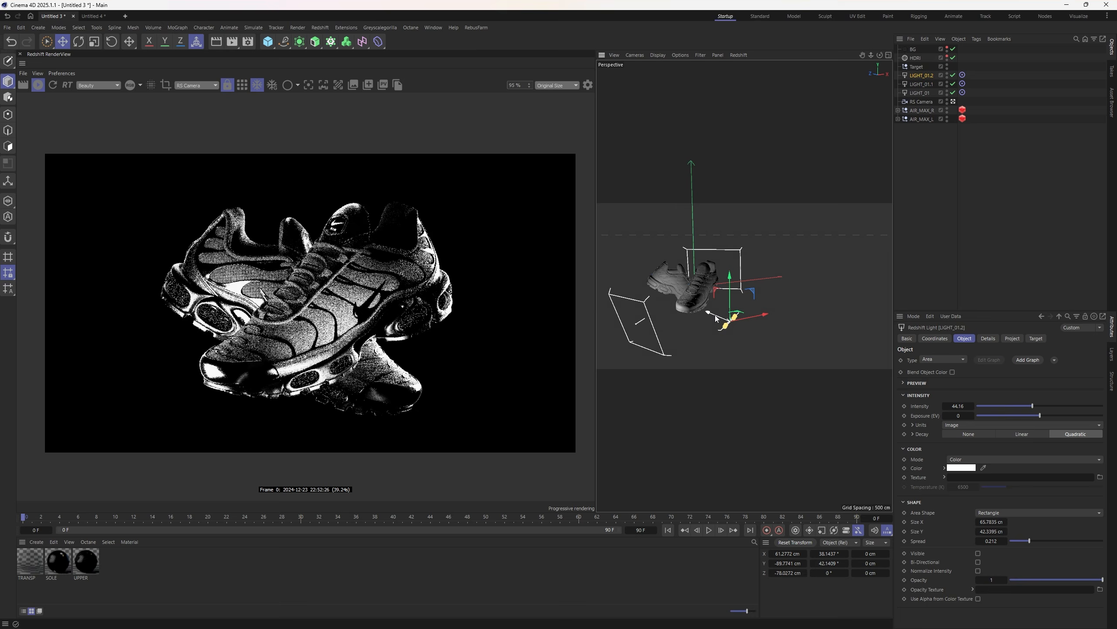
{"action": "scroll", "coordinate": [369, 330], "scroll_direction": "down", "scroll_amount": 3}
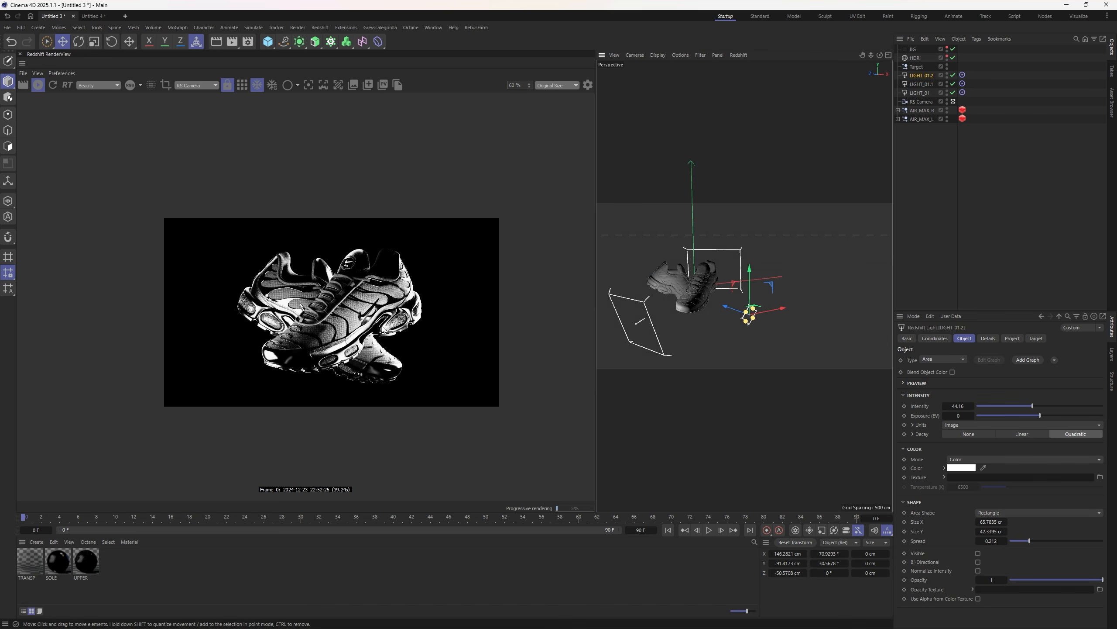
{"action": "scroll", "coordinate": [424, 315], "scroll_direction": "up", "scroll_amount": 2}
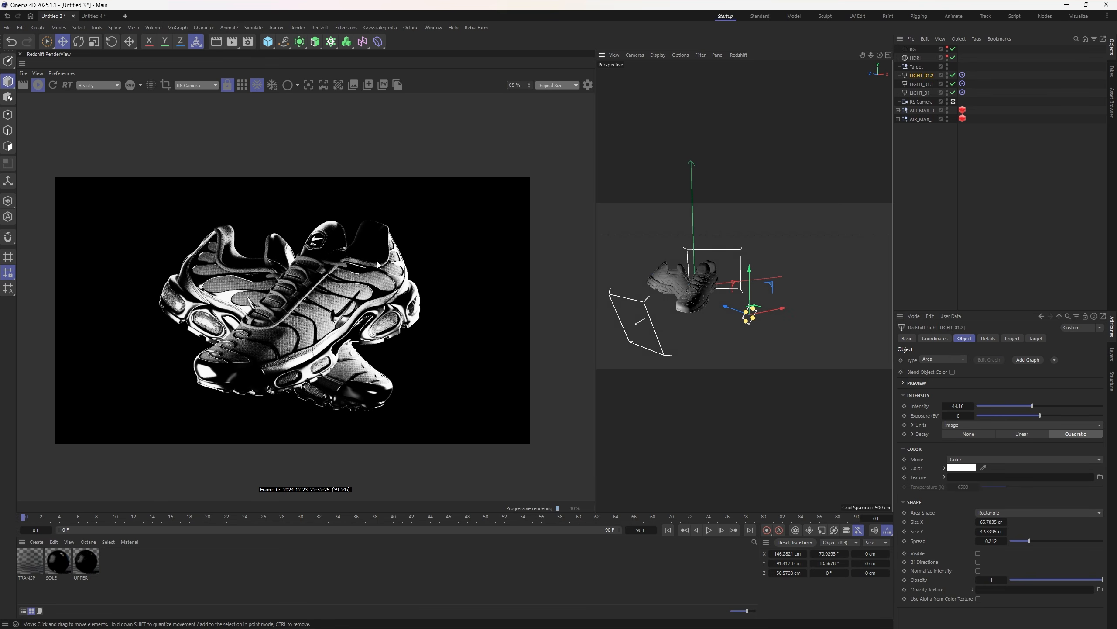
- Select the HDRI dome and lower its intensity to 0.4
{"action": "left_click", "coordinate": [918, 58]}
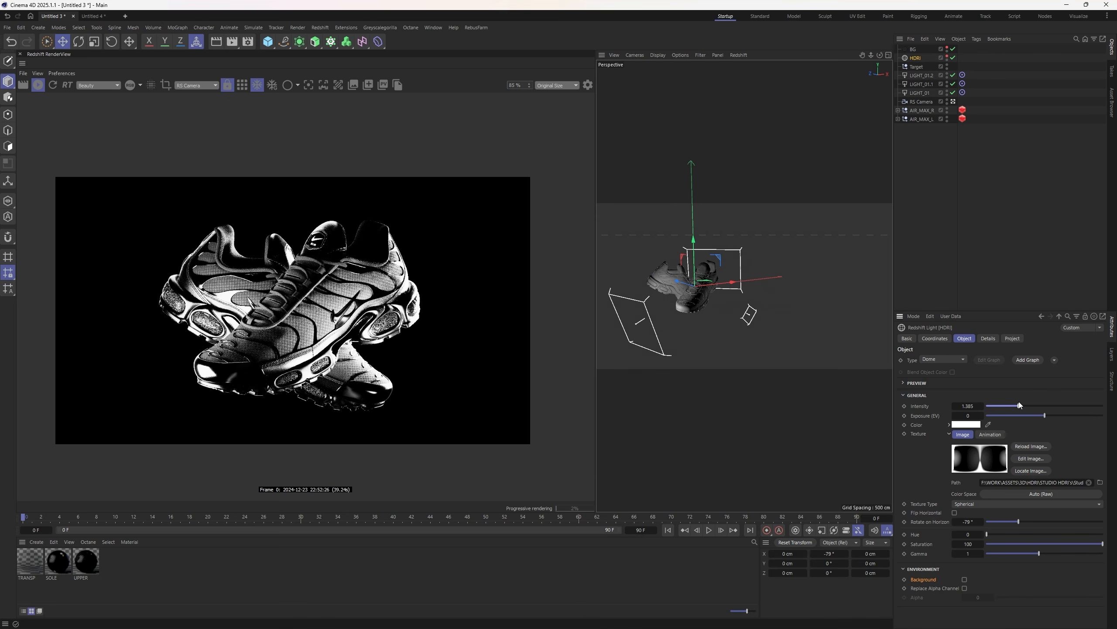
{"action": "left_click_drag", "start_coordinate": [1019, 405], "coordinate": [993, 407]}
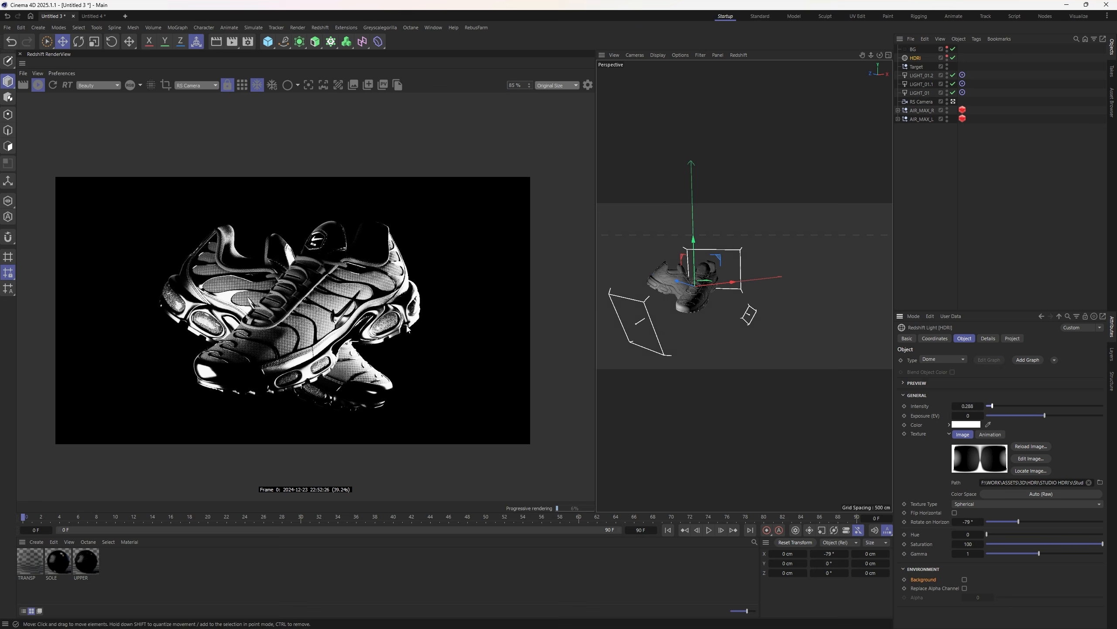
{"action": "left_click_drag", "start_coordinate": [991, 407], "coordinate": [995, 406]}
{"action": "scroll", "coordinate": [291, 335], "scroll_direction": "down", "scroll_amount": 1}
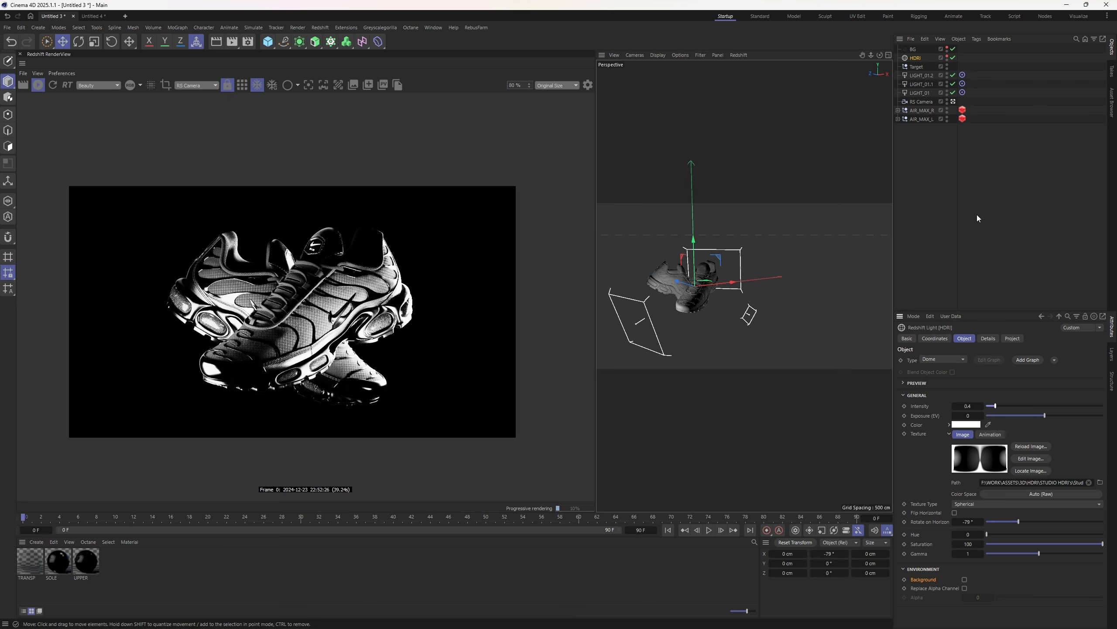
{"action": "left_click", "coordinate": [1024, 204]}
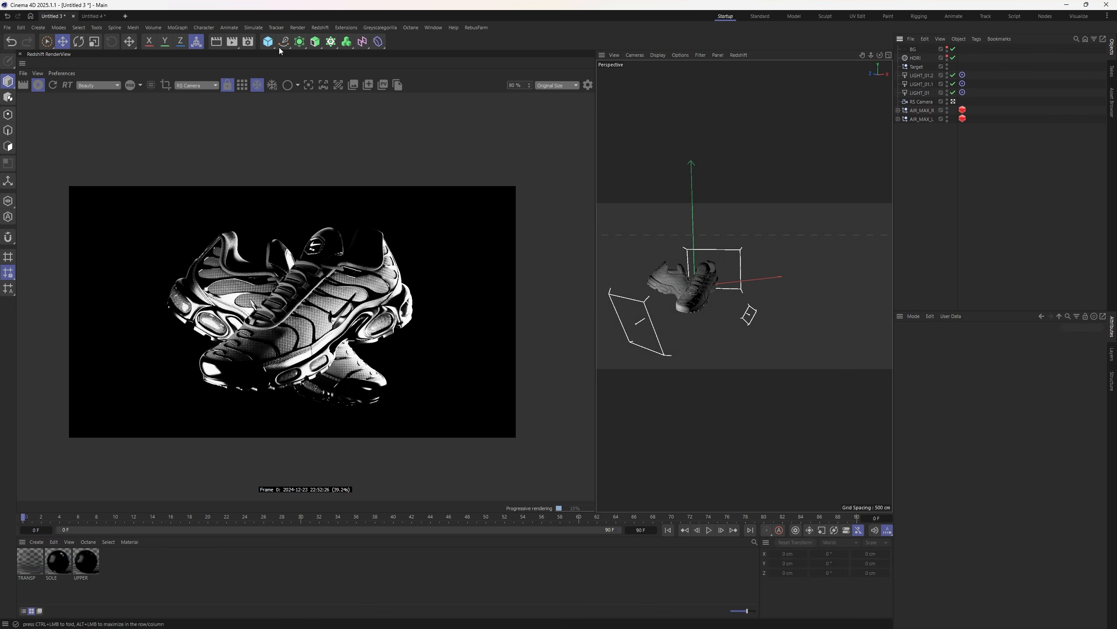
- Add a +Z-facing plane 460 cm behind the sneakers, enlarged to about 801 × 867 cm
{"action": "left_click_drag", "start_coordinate": [271, 45], "coordinate": [352, 74]}
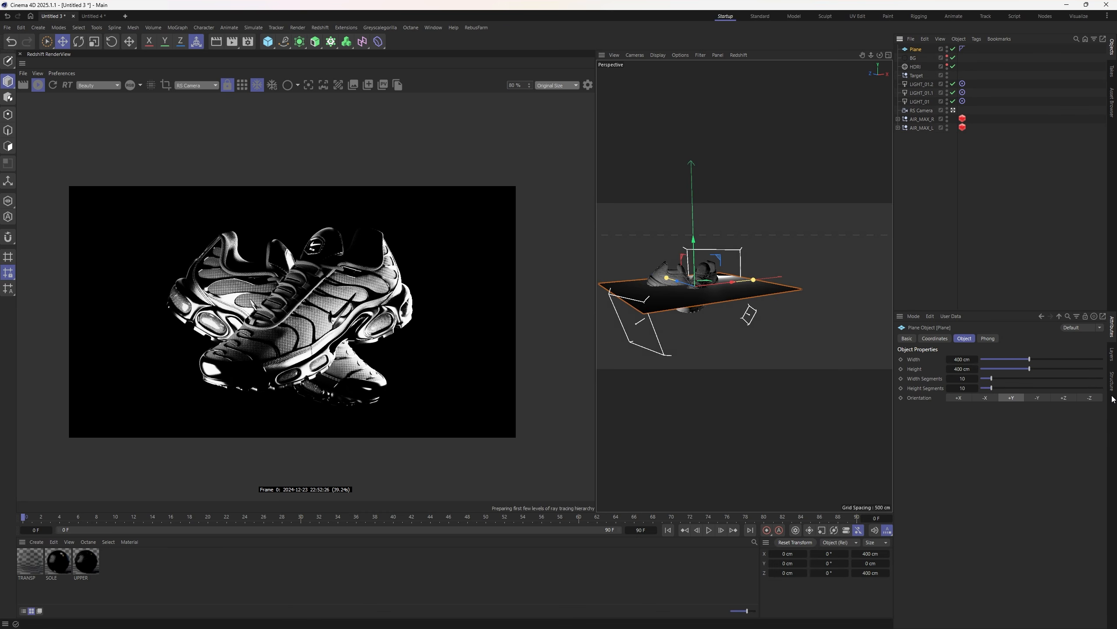
{"action": "left_click", "coordinate": [1072, 398]}
{"action": "left_click_drag", "start_coordinate": [682, 283], "coordinate": [644, 375]}
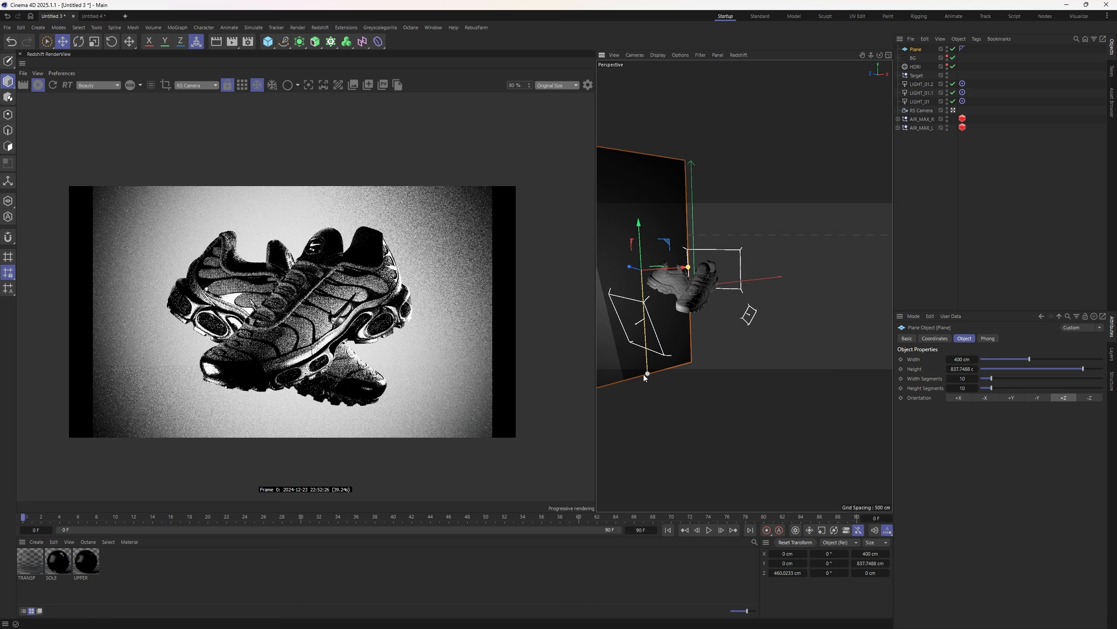
{"action": "left_click_drag", "start_coordinate": [688, 267], "coordinate": [727, 264]}
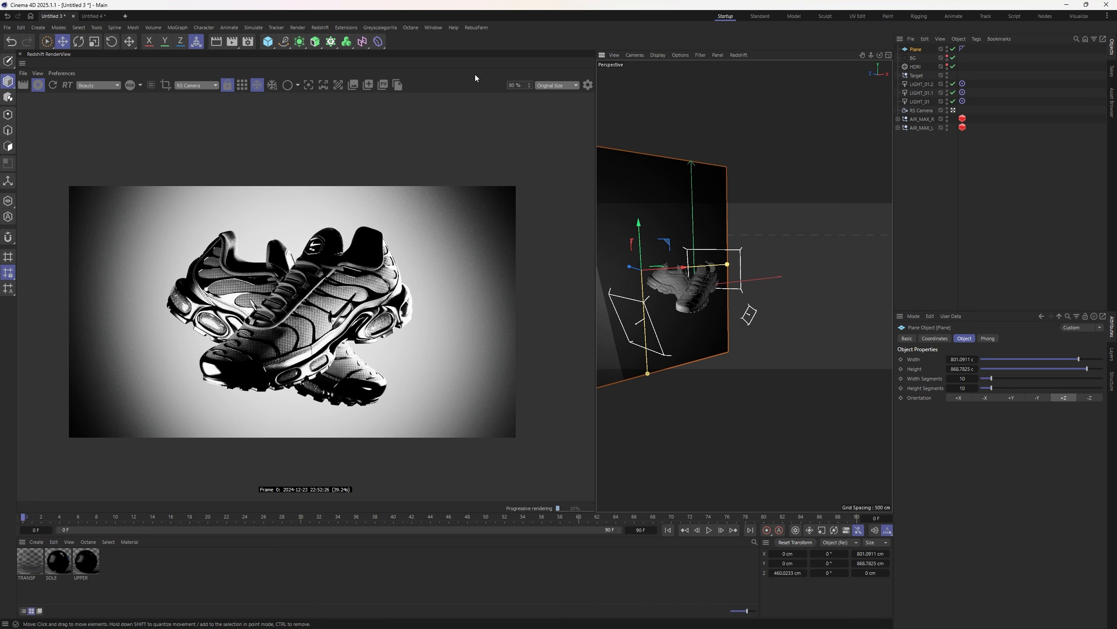
- Create a Redshift RS Environment material and apply it to the Plane
{"action": "left_click", "coordinate": [316, 27]}
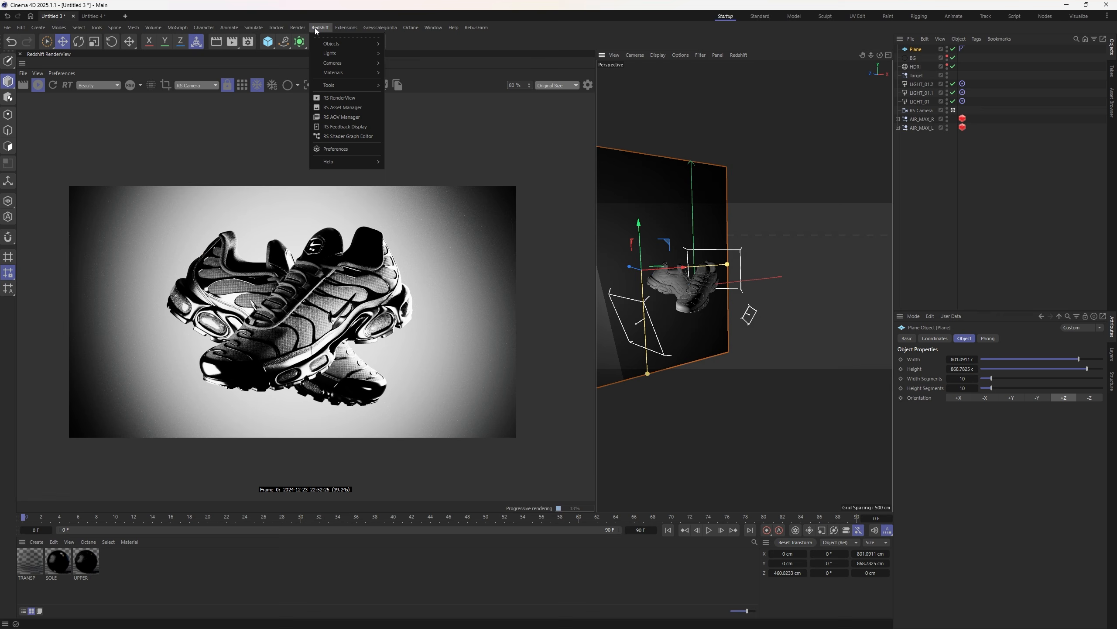
{"action": "mouse_move", "coordinate": [342, 72]}
{"action": "mouse_move", "coordinate": [403, 79]}
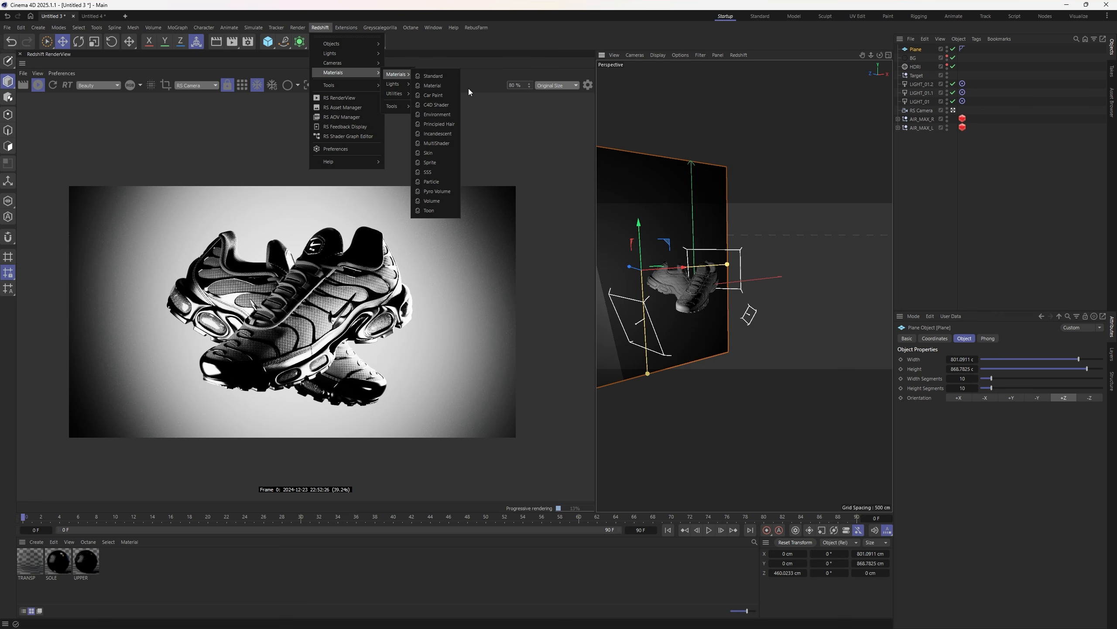
{"action": "left_click", "coordinate": [436, 113]}
{"action": "left_click_drag", "start_coordinate": [32, 571], "coordinate": [1006, 109]}
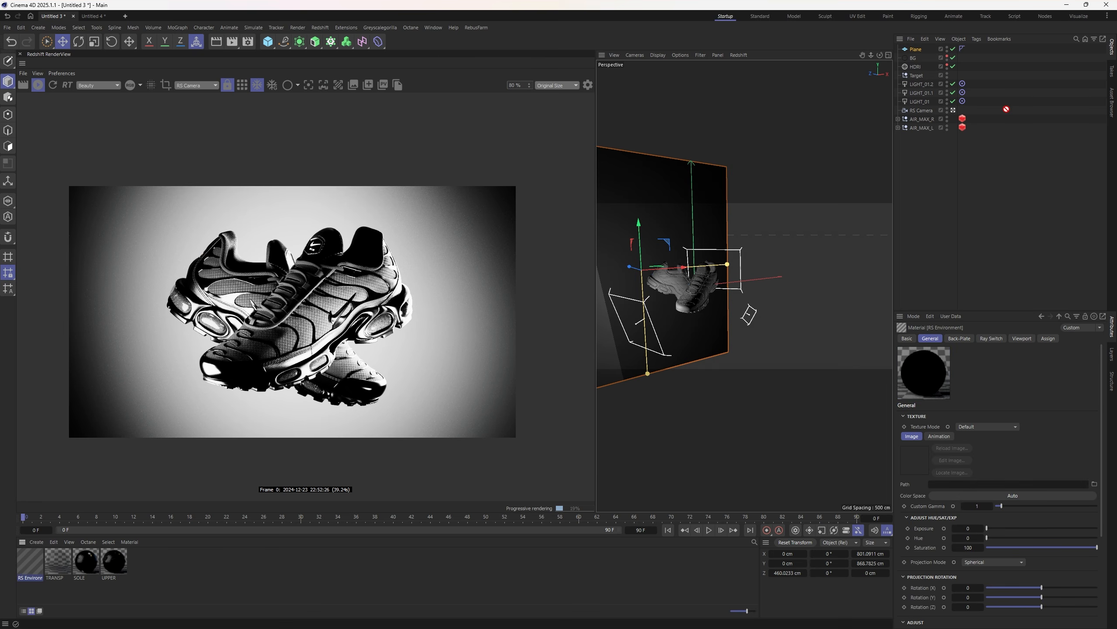
{"action": "left_click_drag", "start_coordinate": [916, 51], "coordinate": [915, 50]}
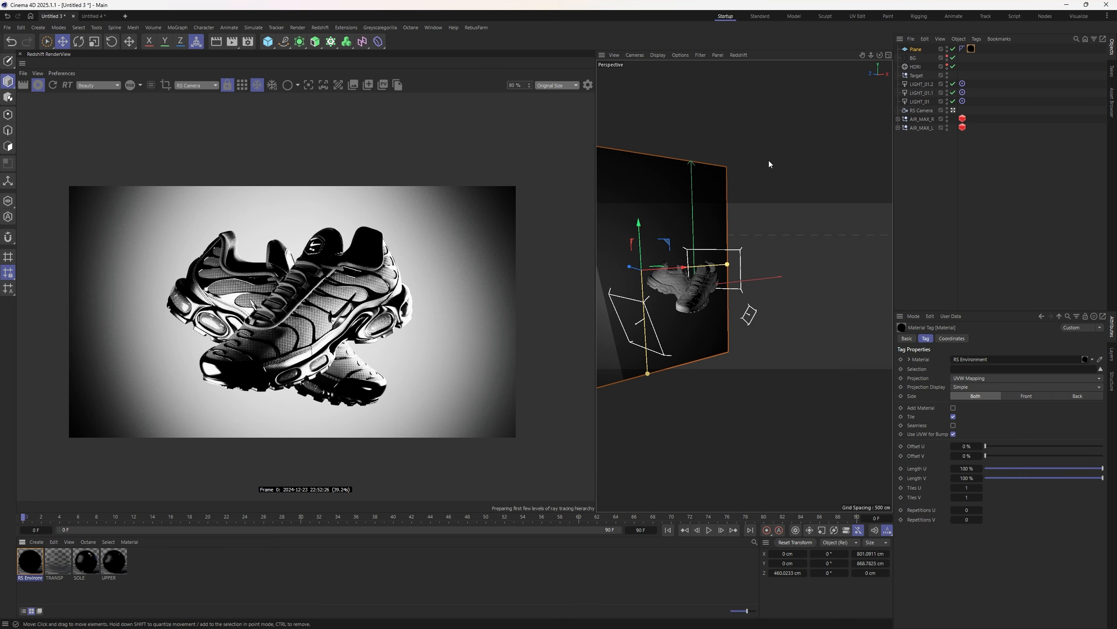
- Feed a Ramp node into the material's Output Surface with Circular mapping
{"action": "left_click", "coordinate": [30, 560]}
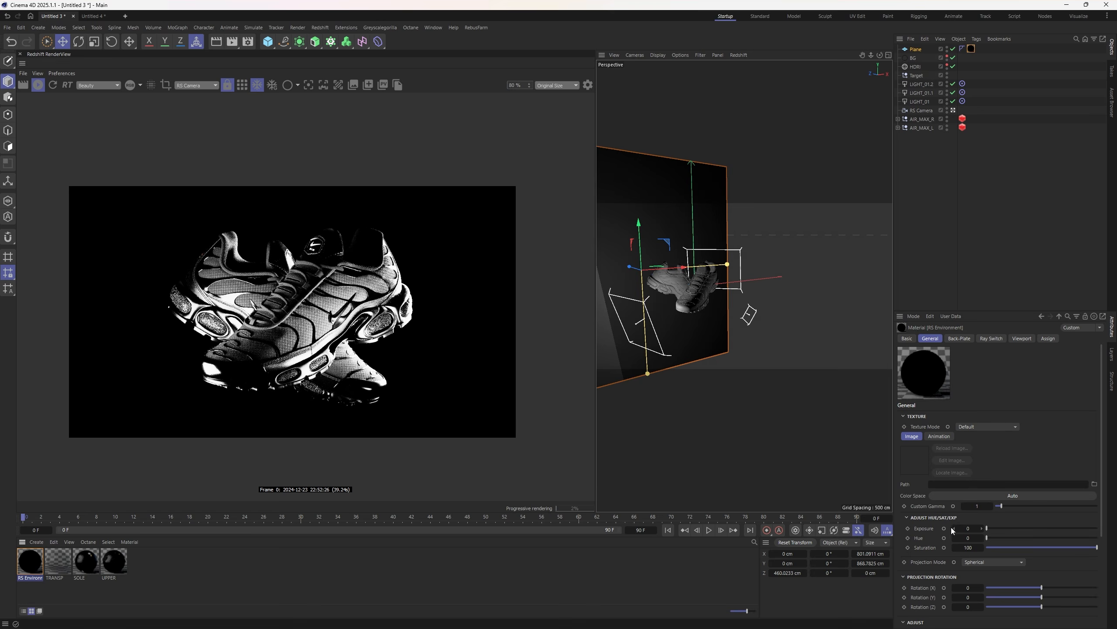
{"action": "left_click", "coordinate": [953, 507]}
{"action": "type", "text": "ramp"}
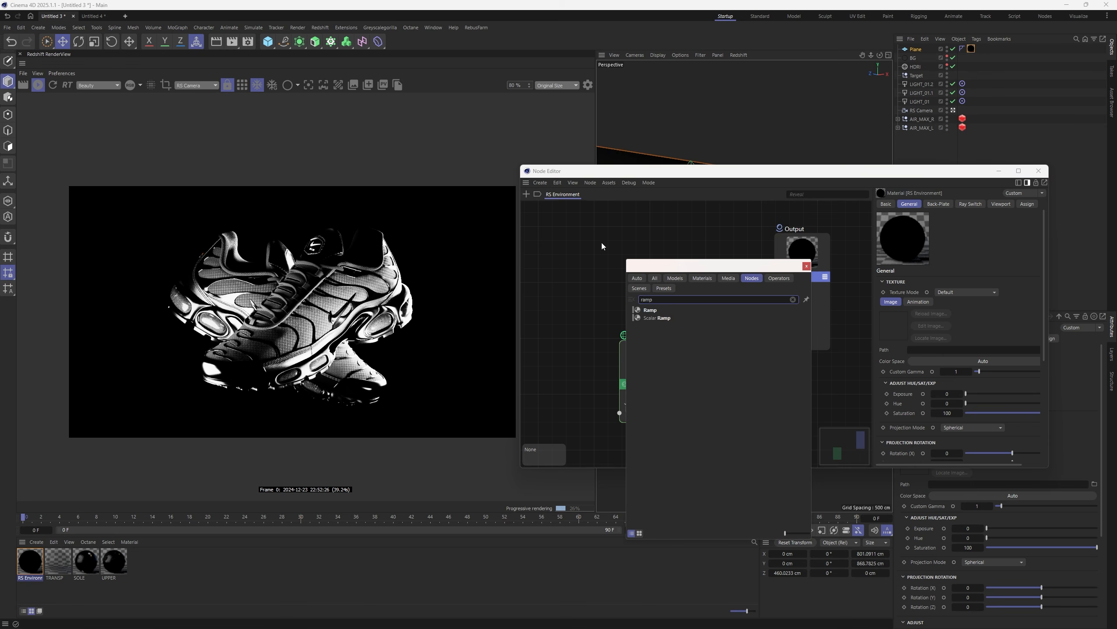
{"action": "double_click", "coordinate": [650, 310]}
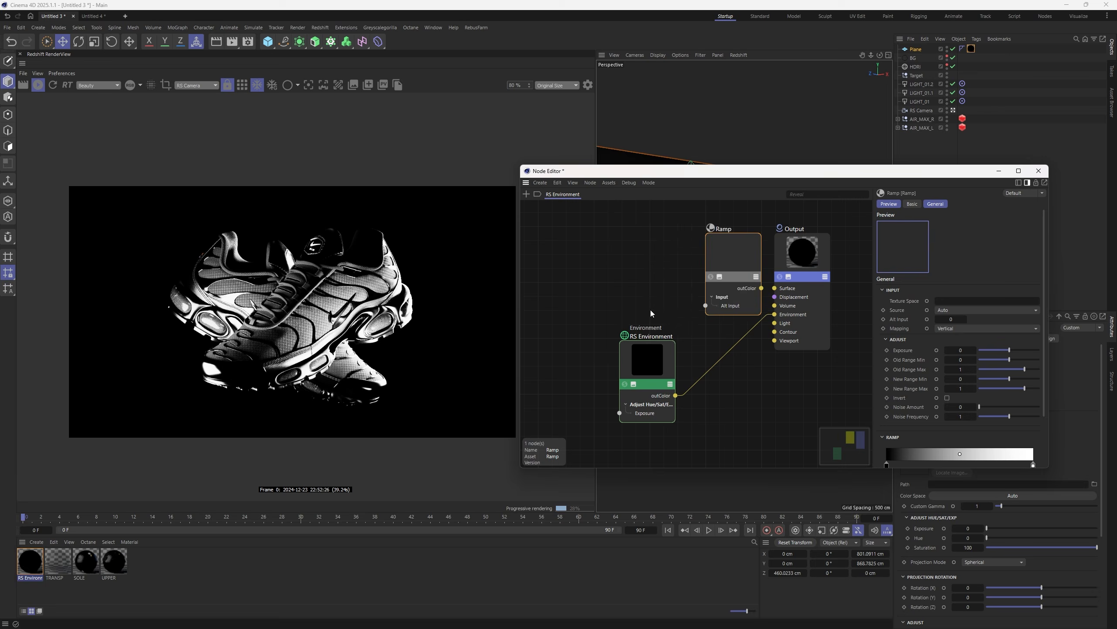
{"action": "left_click", "coordinate": [788, 277]}
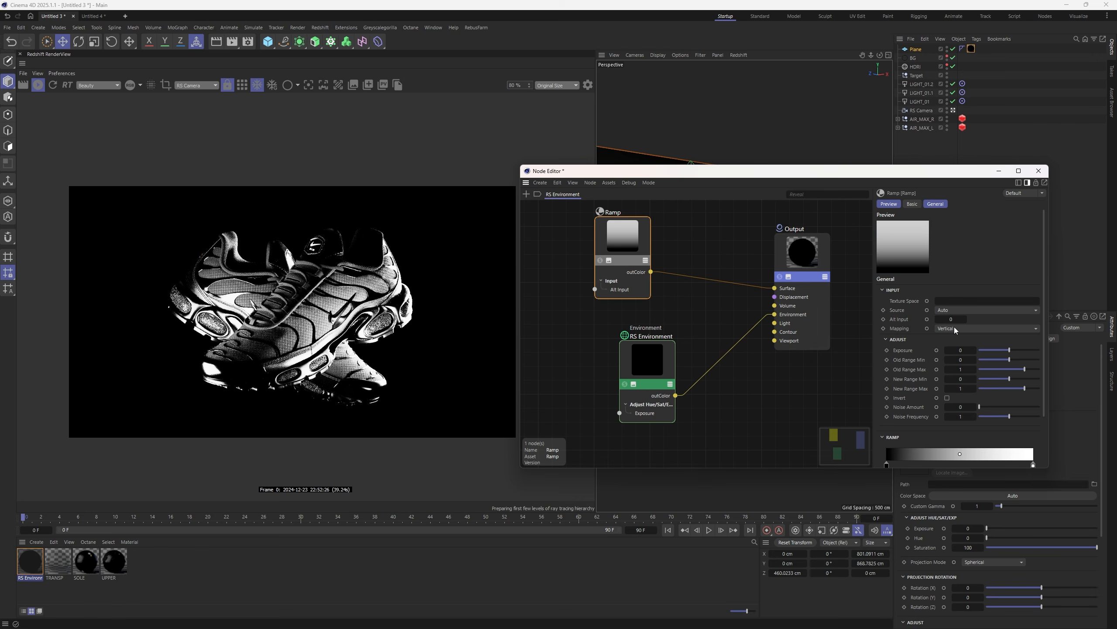
{"action": "left_click", "coordinate": [986, 328]}
{"action": "left_click", "coordinate": [958, 387]}
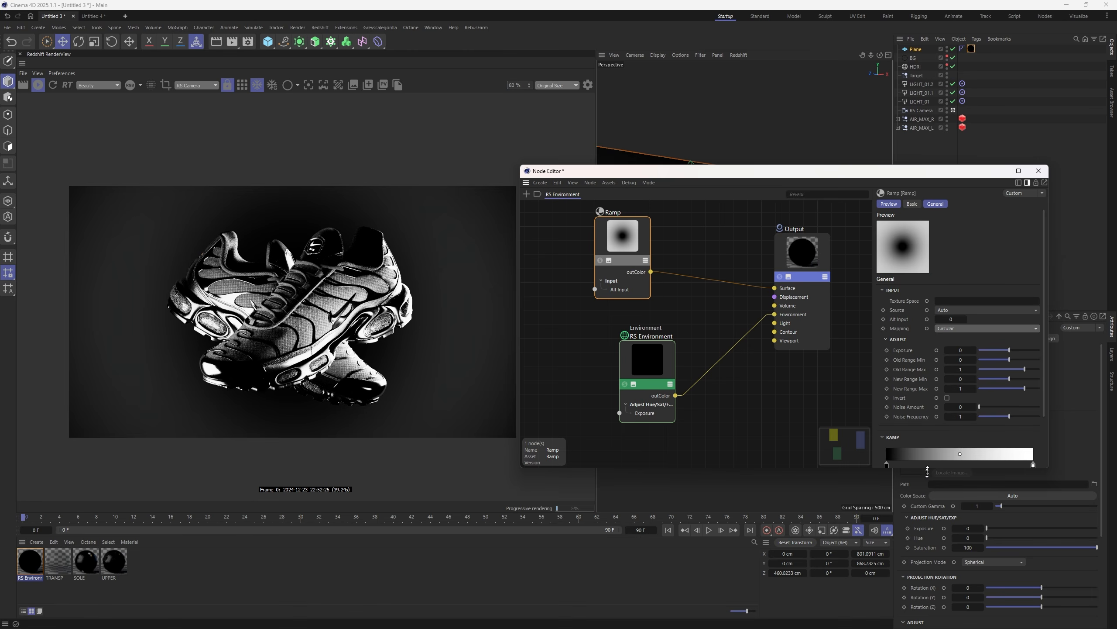
- Try lighter and darker colours on the ramp's white and black end knots
{"action": "double_click", "coordinate": [1038, 464]}
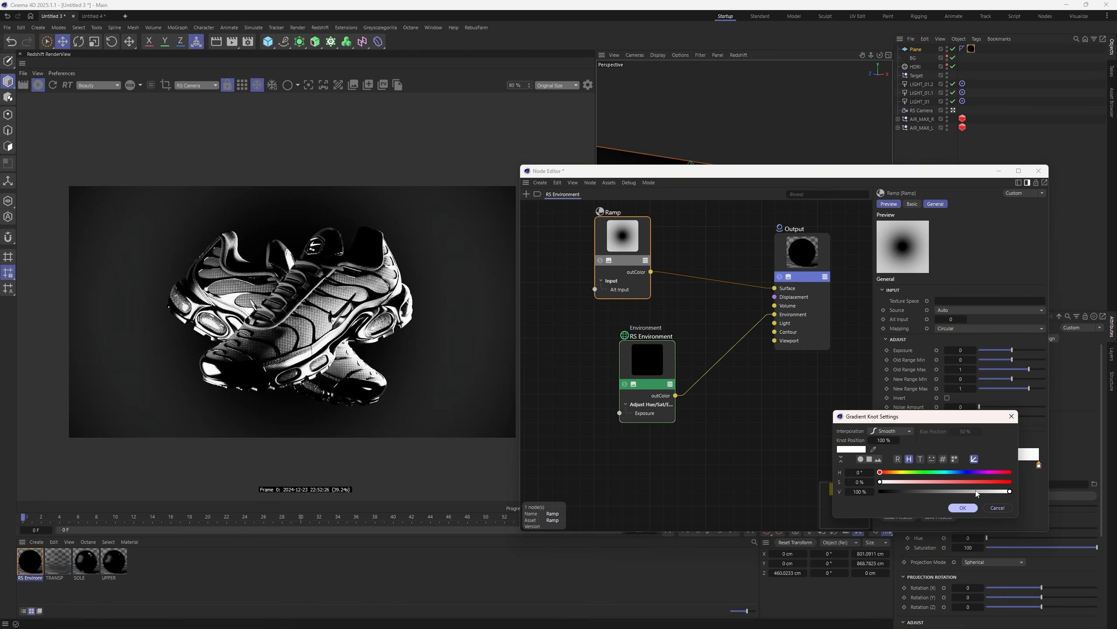
{"action": "left_click", "coordinate": [963, 508]}
{"action": "double_click", "coordinate": [885, 465]}
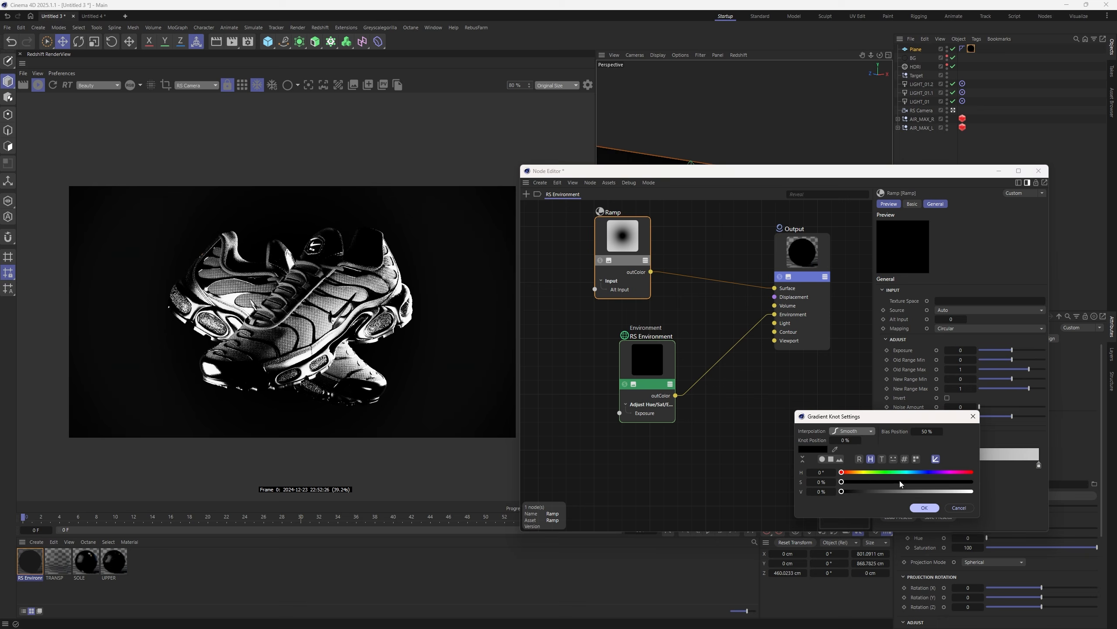
{"action": "left_click_drag", "start_coordinate": [873, 495], "coordinate": [973, 492]}
{"action": "left_click", "coordinate": [925, 508]}
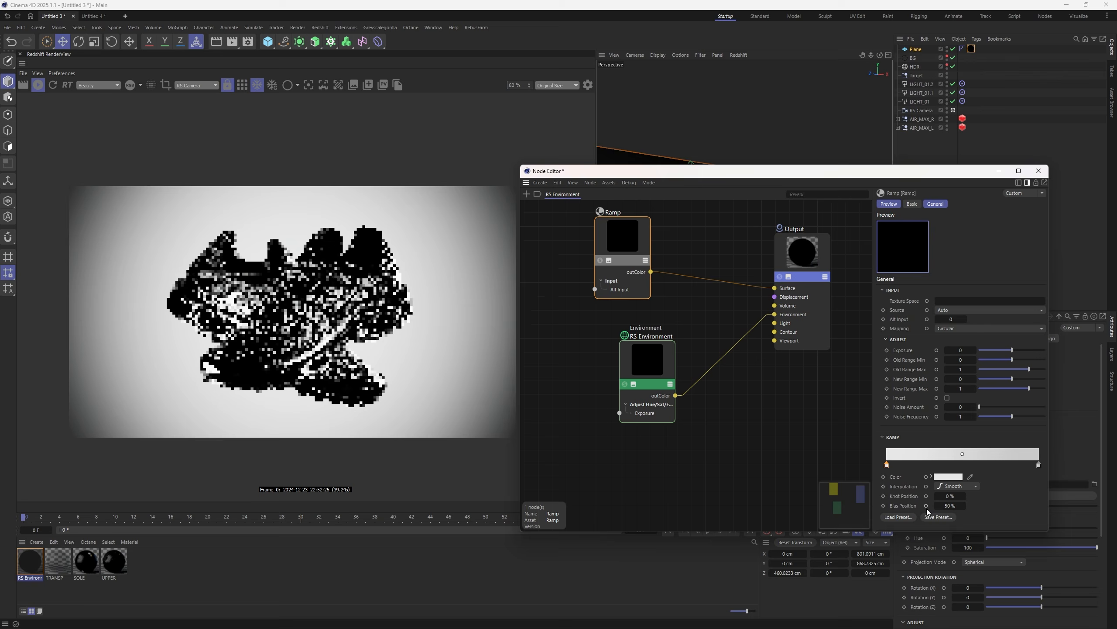
{"action": "double_click", "coordinate": [887, 465]}
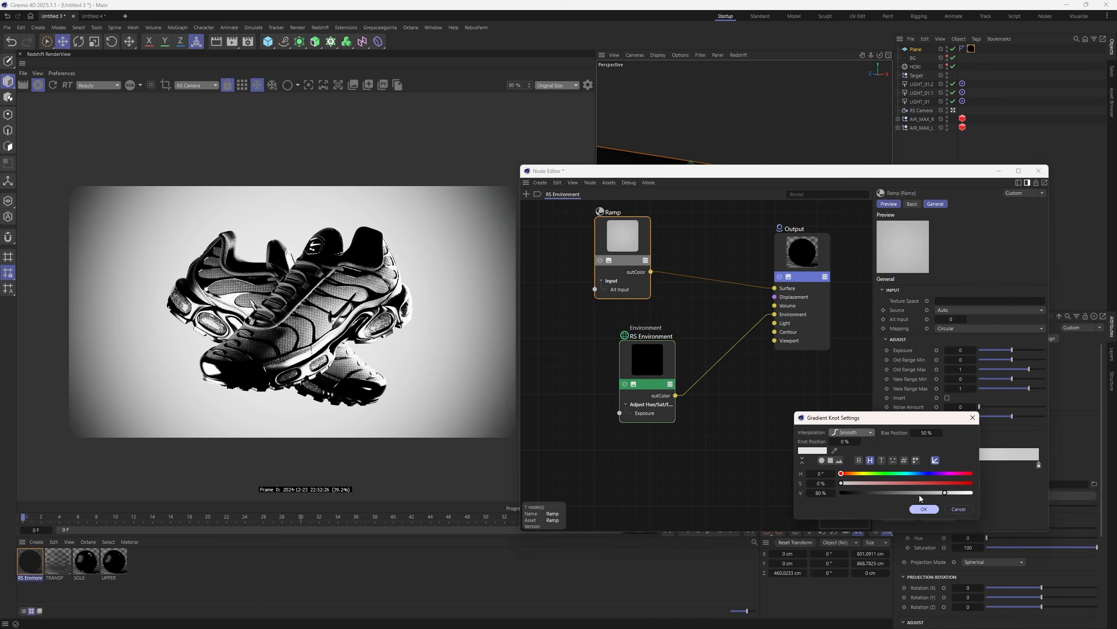
{"action": "left_click", "coordinate": [924, 509]}
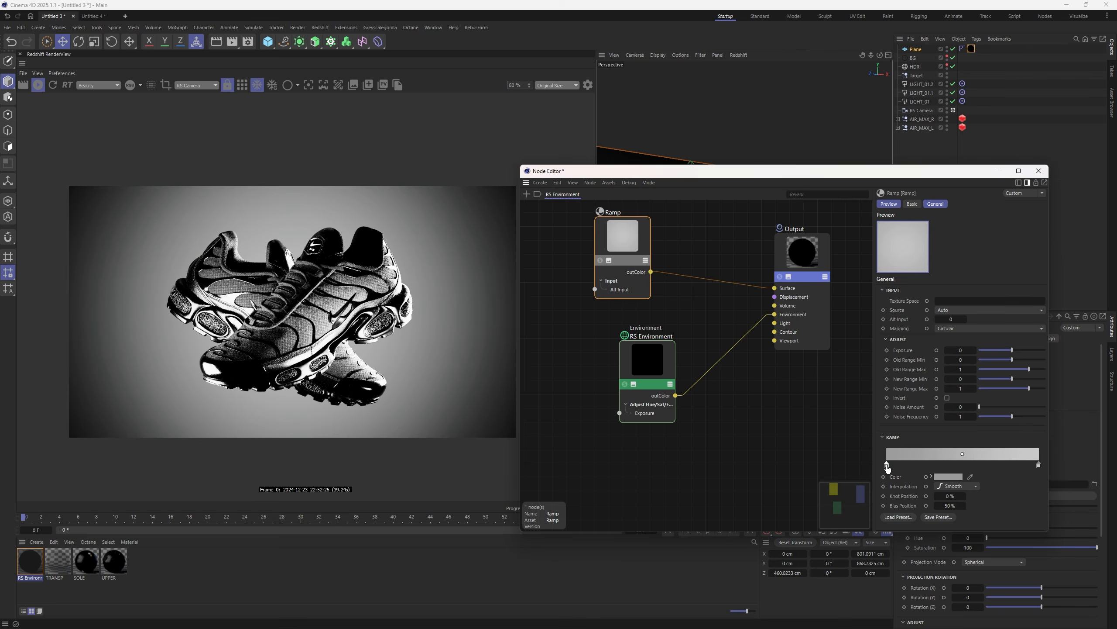
- Darken the ramp's left knot to a 6% and then 5% value
{"action": "double_click", "coordinate": [887, 465]}
{"action": "left_click", "coordinate": [856, 495]}
{"action": "left_click", "coordinate": [924, 508]}
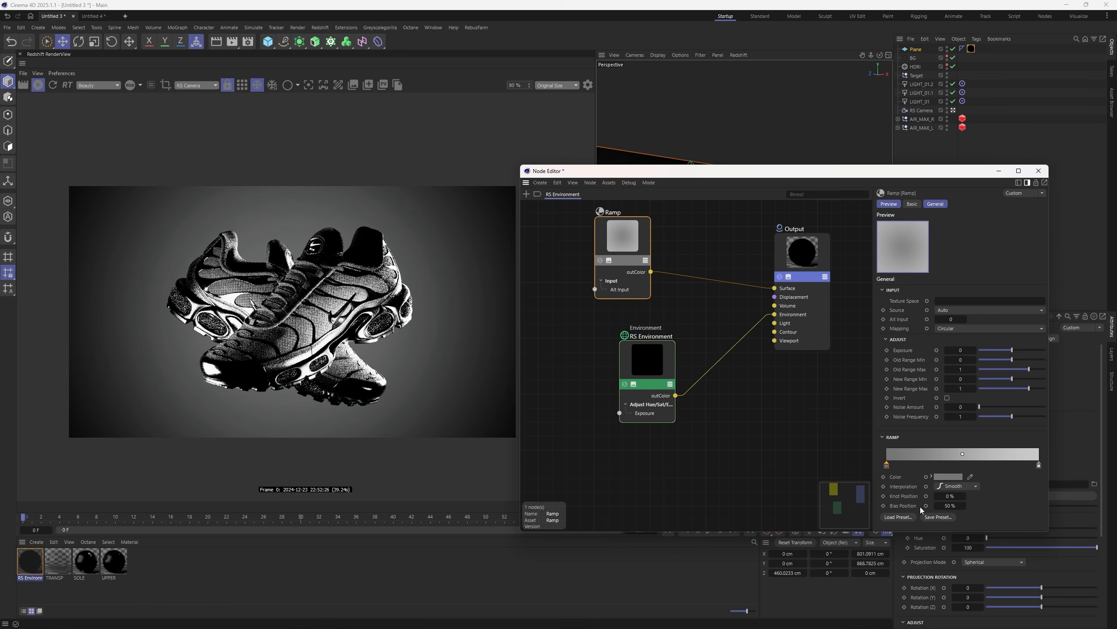
{"action": "double_click", "coordinate": [887, 465]}
{"action": "left_click", "coordinate": [849, 493]}
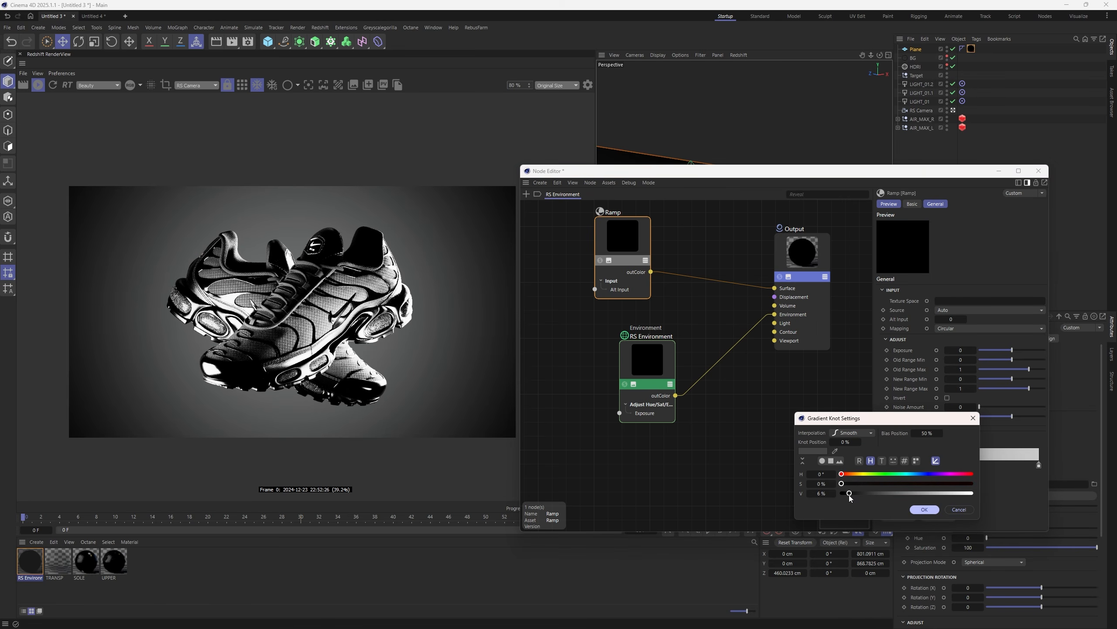
{"action": "left_click", "coordinate": [924, 509]}
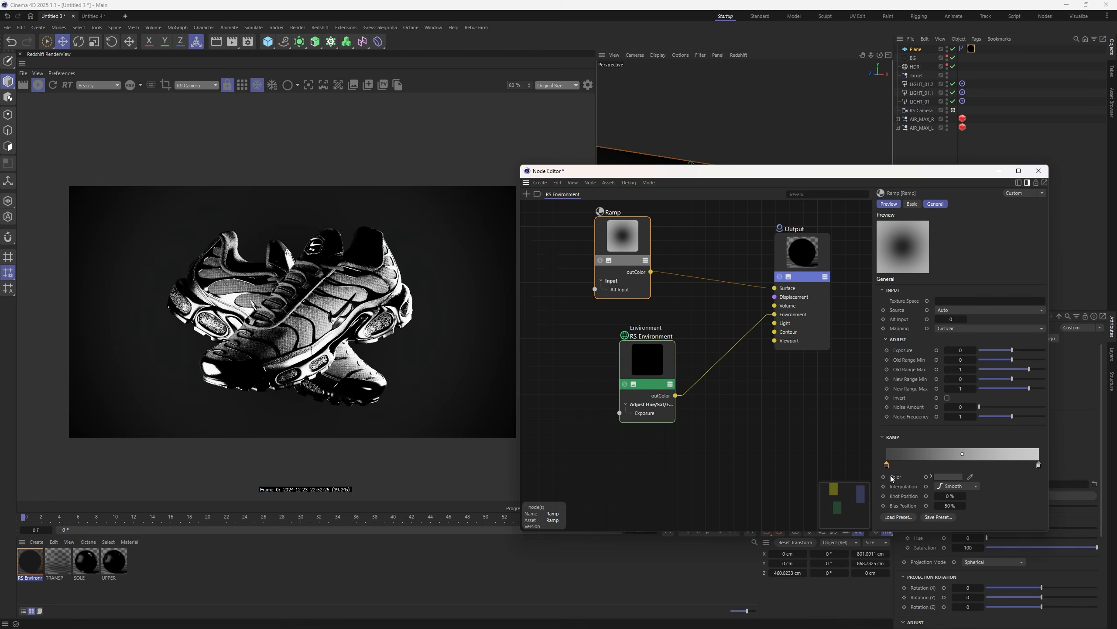
{"action": "double_click", "coordinate": [887, 465]}
{"action": "left_click", "coordinate": [808, 493]}
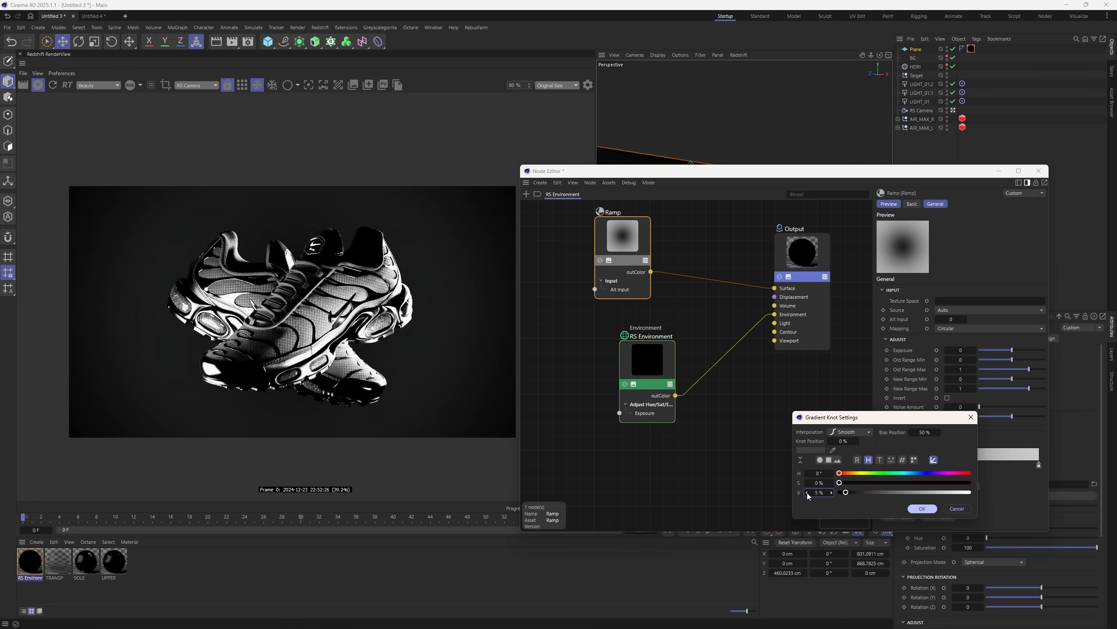
{"action": "left_click", "coordinate": [923, 509]}
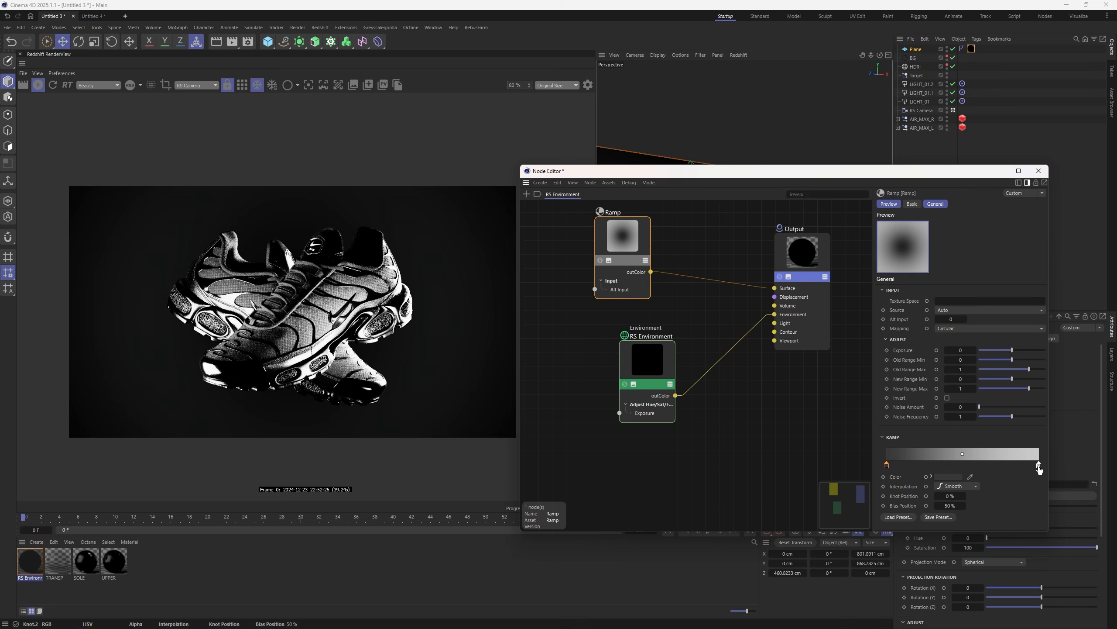
- Make the right knot black, move a knot to about 52% and set it white
{"action": "double_click", "coordinate": [1039, 465]}
{"action": "left_click", "coordinate": [878, 493]}
{"action": "left_click", "coordinate": [963, 508]}
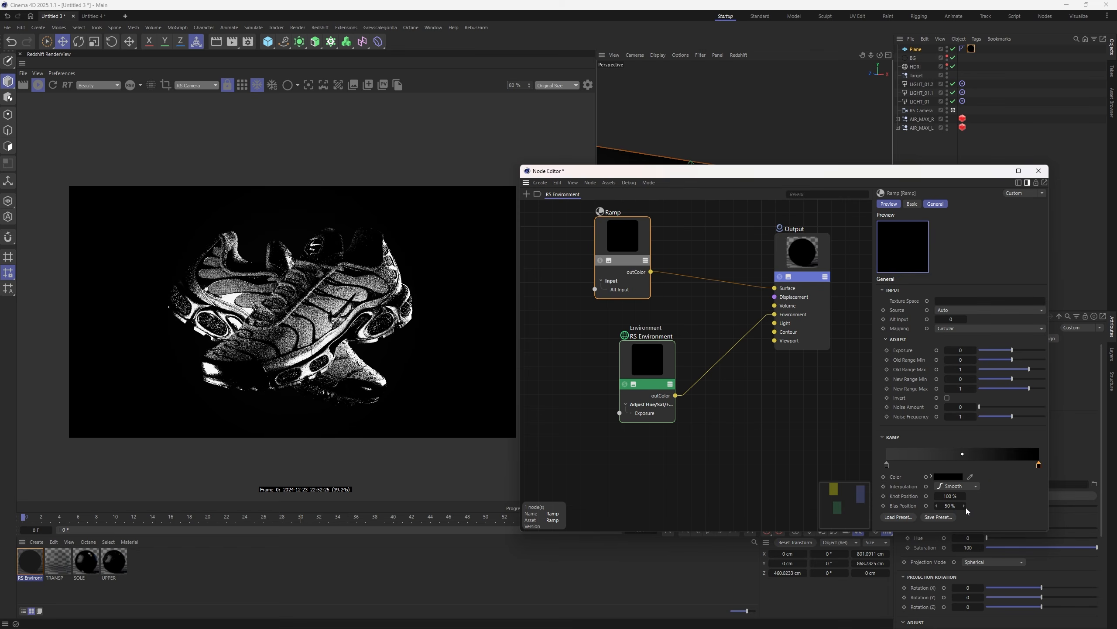
{"action": "left_click_drag", "start_coordinate": [1039, 465], "coordinate": [966, 465]}
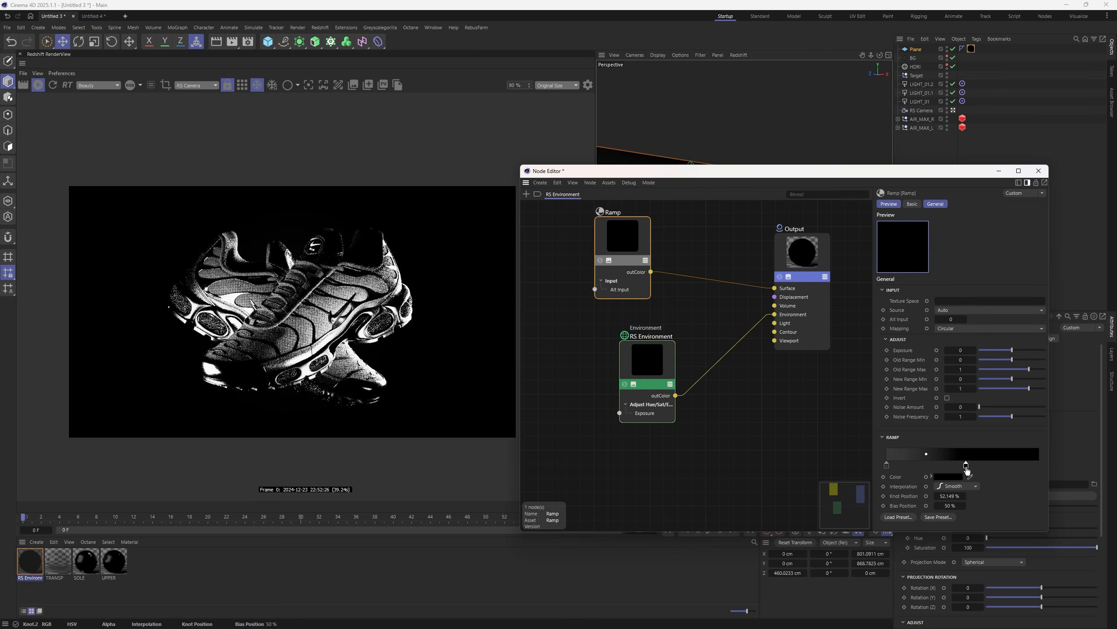
{"action": "double_click", "coordinate": [966, 465]}
{"action": "left_click", "coordinate": [970, 493]}
{"action": "left_click", "coordinate": [963, 509]}
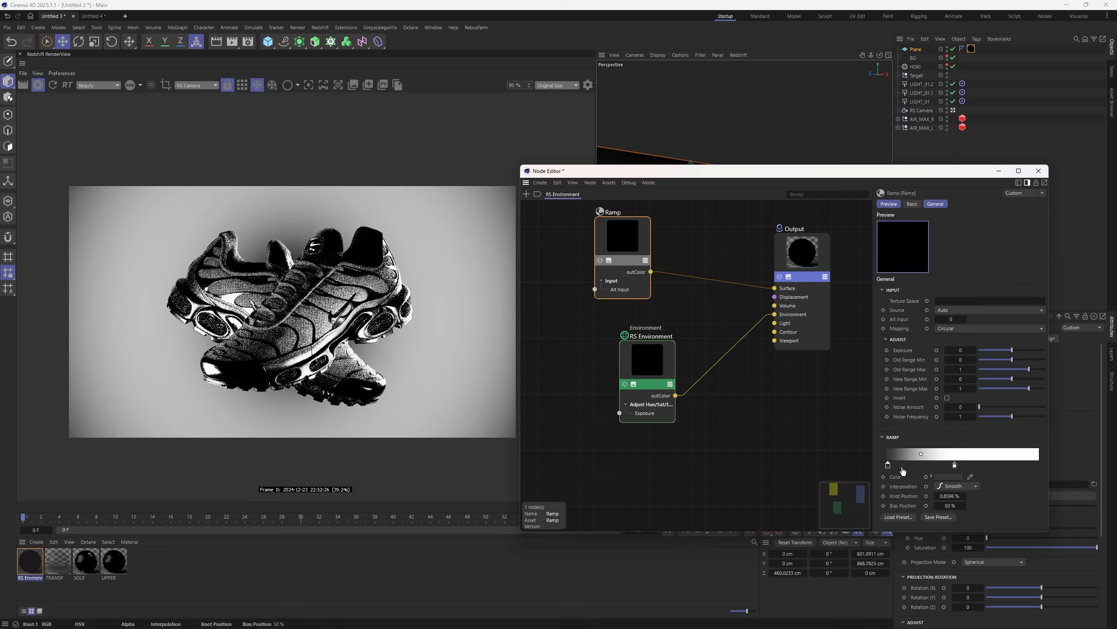
{"action": "mouse_move", "coordinate": [886, 465]}
{"action": "left_mouse_down"}
{"action": "mouse_move", "coordinate": [966, 465]}
{"action": "mouse_move", "coordinate": [892, 466]}
{"action": "left_mouse_up"}
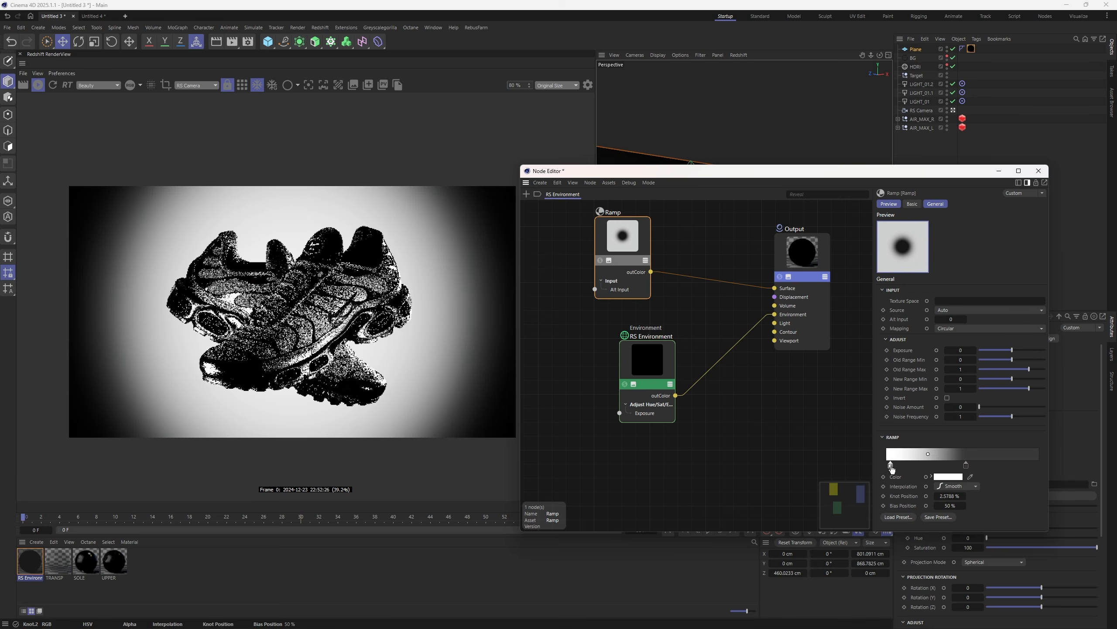
- Dim the mid knot to 26% and lower, then move the right knot near the ramp's end
{"action": "double_click", "coordinate": [891, 467]}
{"action": "left_click", "coordinate": [878, 492]}
{"action": "left_click", "coordinate": [926, 508]}
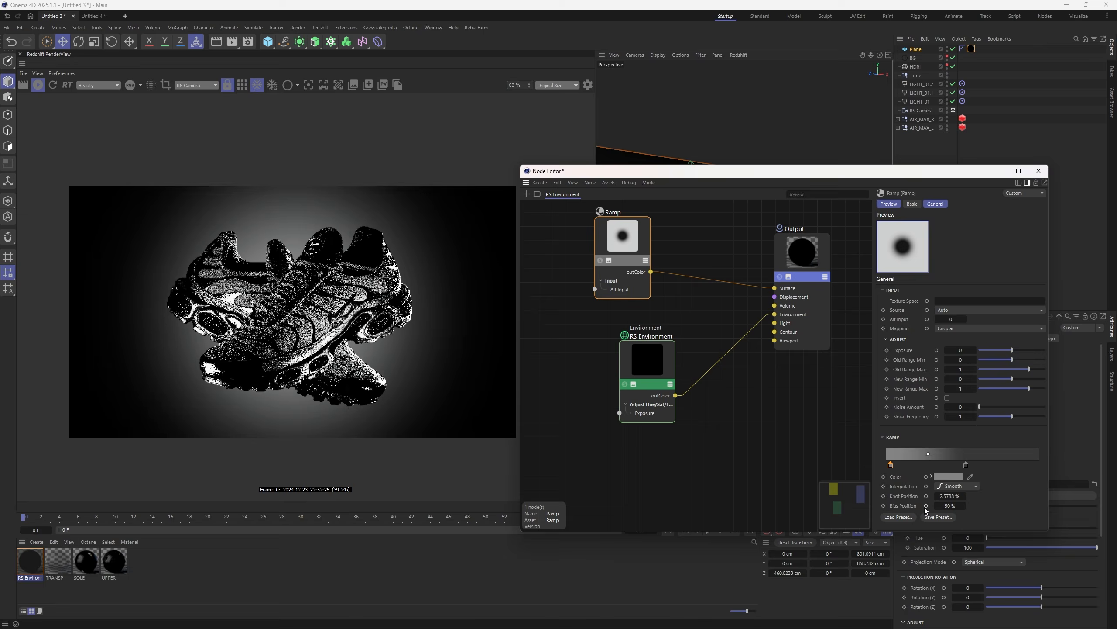
{"action": "double_click", "coordinate": [891, 466]}
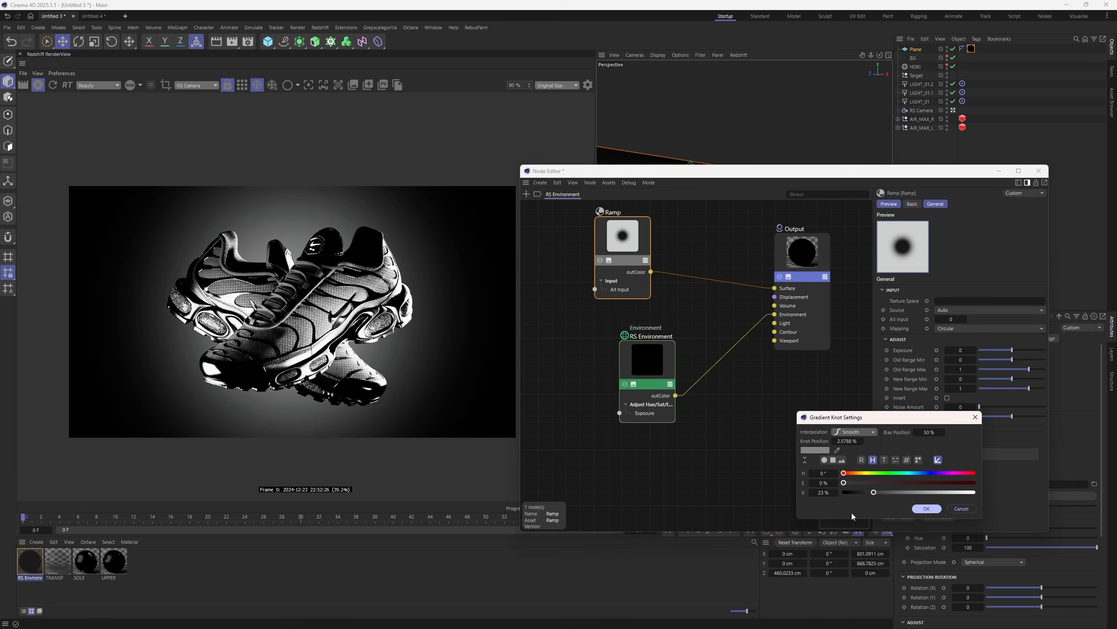
{"action": "left_click", "coordinate": [861, 492]}
{"action": "left_click", "coordinate": [927, 508]}
{"action": "left_click_drag", "start_coordinate": [966, 464], "coordinate": [1029, 464]}
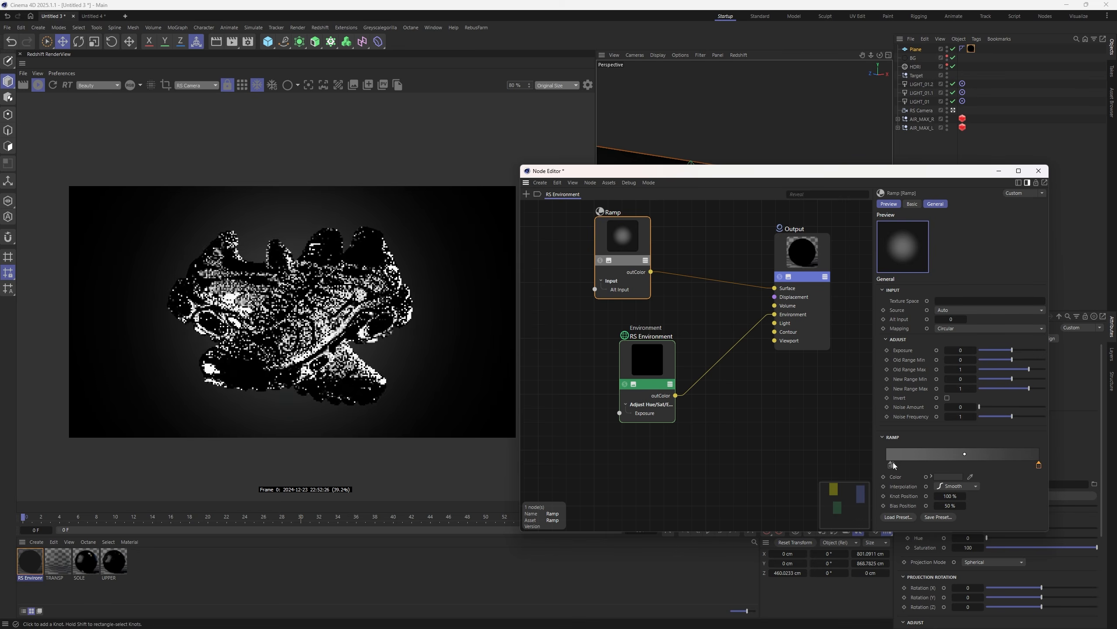
- Set the left knot to a 5% value, then raise it slightly
{"action": "double_click", "coordinate": [891, 465]}
{"action": "left_click", "coordinate": [853, 493]}
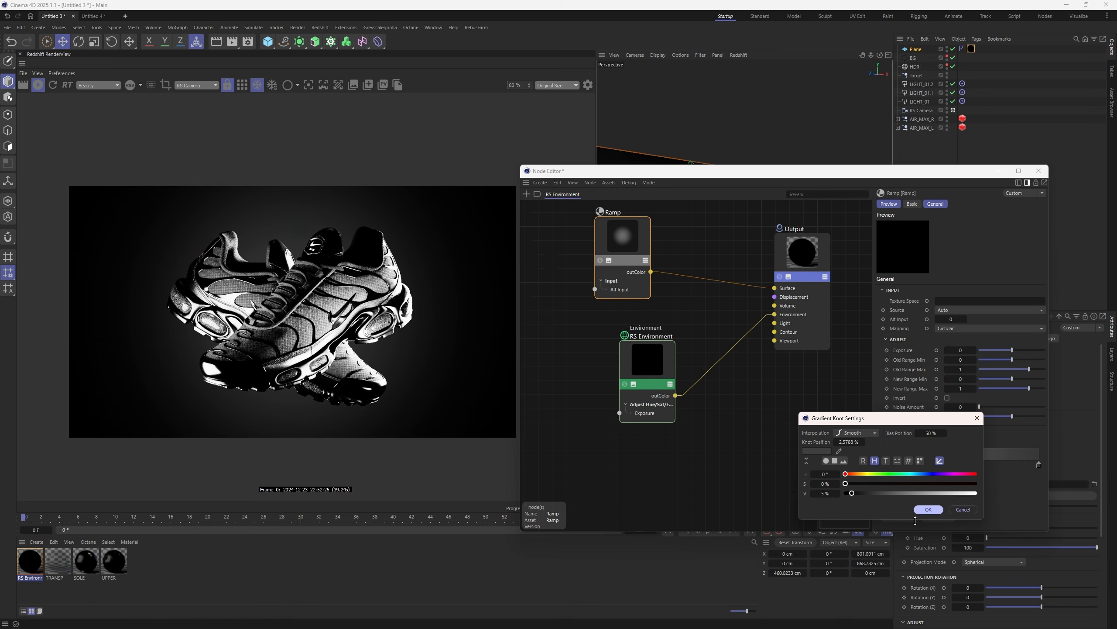
{"action": "left_click", "coordinate": [928, 509]}
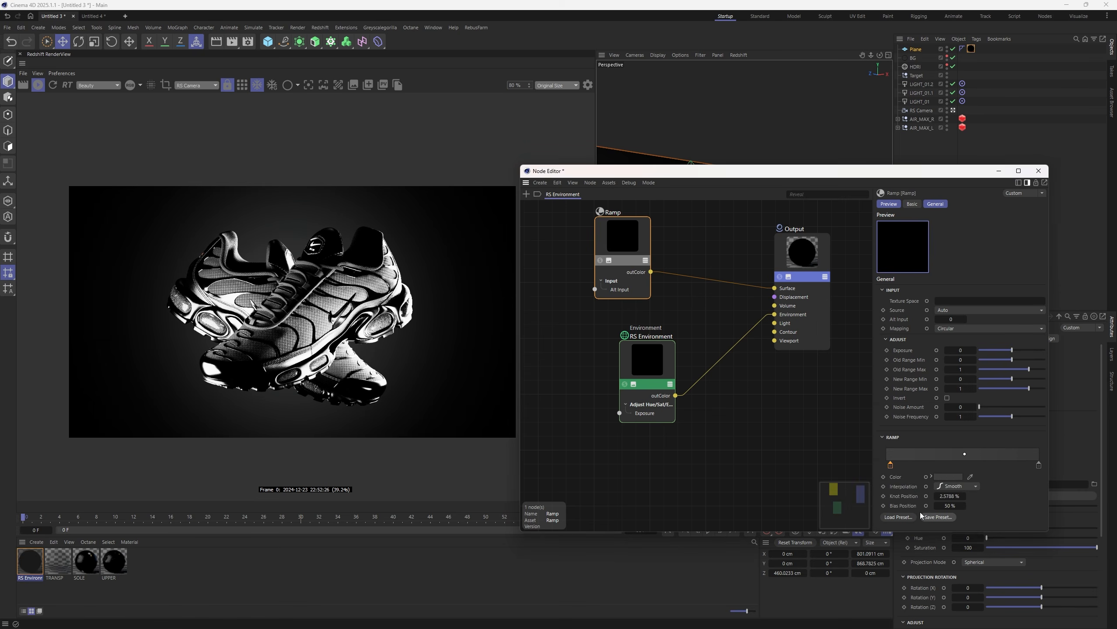
{"action": "double_click", "coordinate": [892, 470]}
{"action": "left_click_drag", "start_coordinate": [852, 492], "coordinate": [889, 492]}
{"action": "key", "text": "Return"}
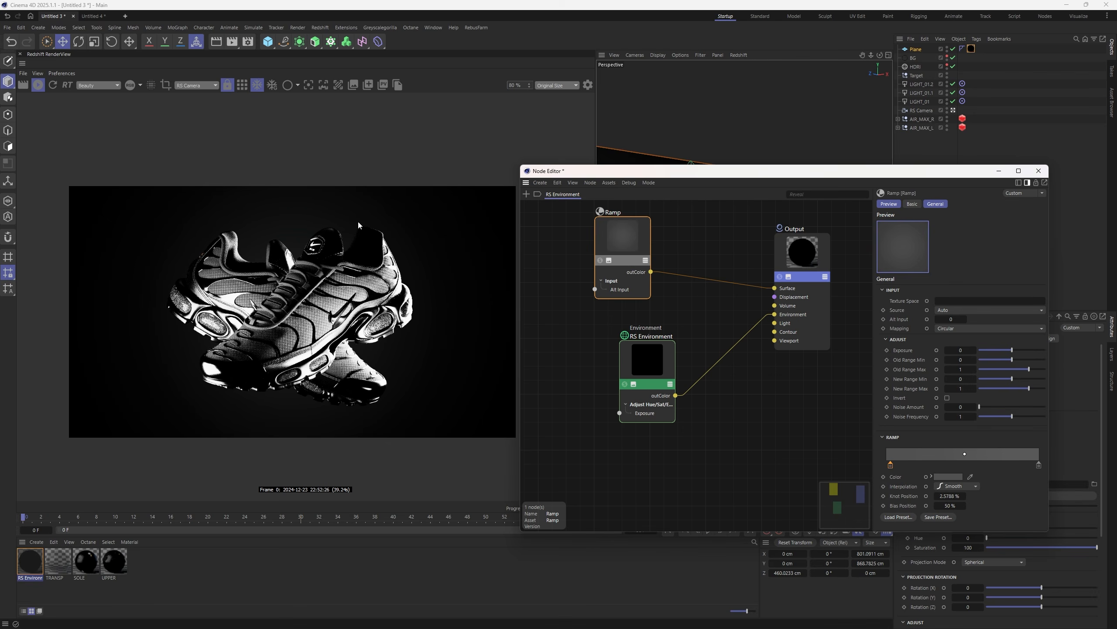
{"action": "left_click", "coordinate": [913, 113]}
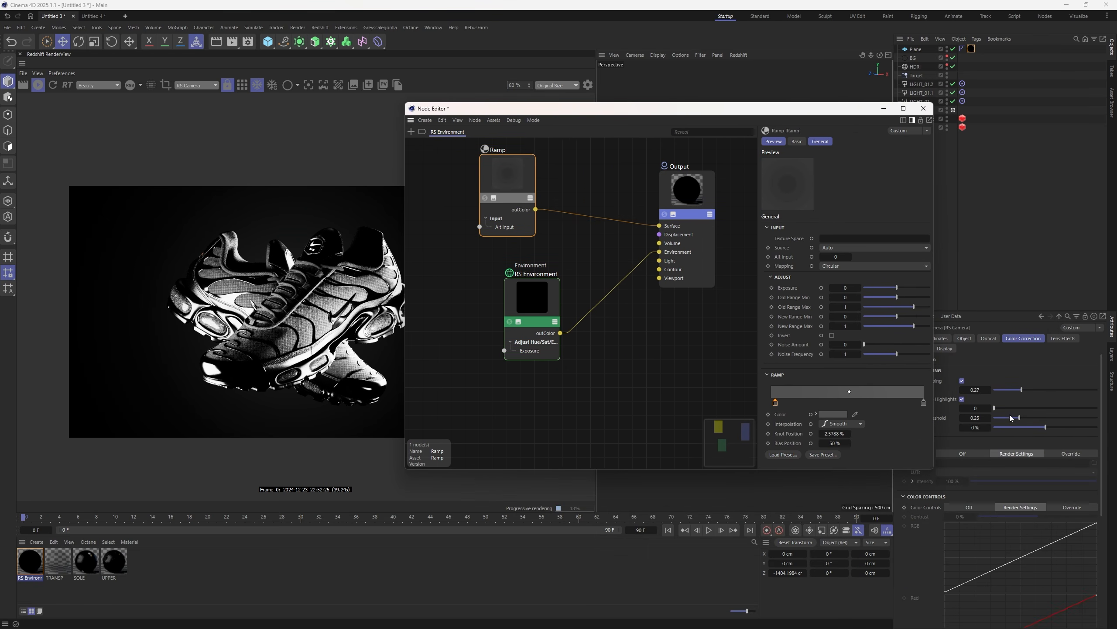
- Set the RS Camera's Optical vignetting to 106, then move aside and close the Node Editor
{"action": "left_click", "coordinate": [988, 338]}
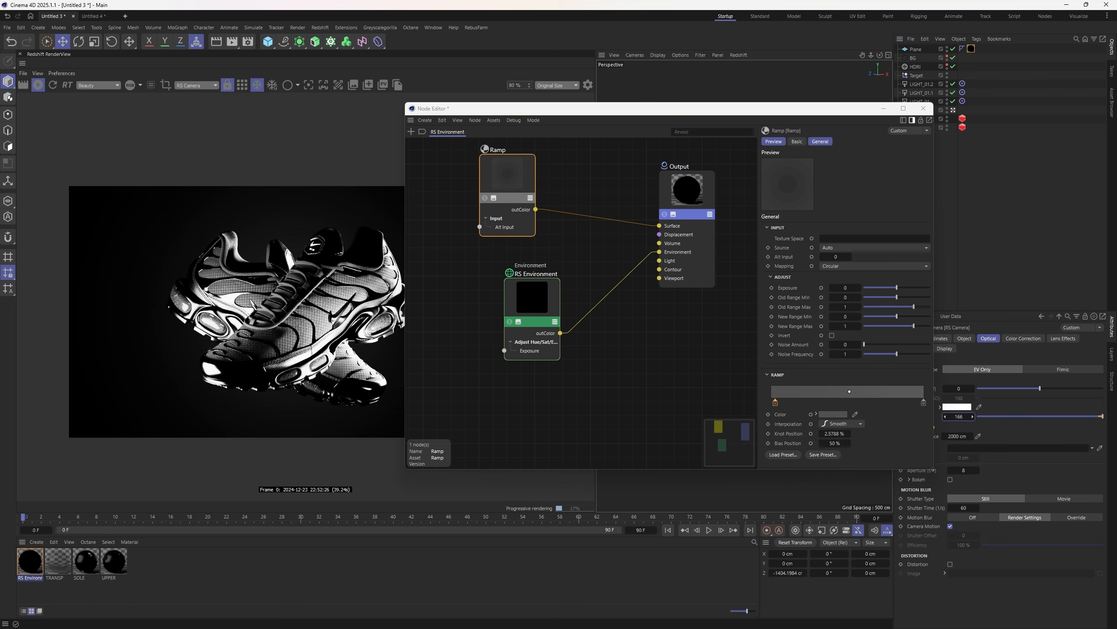
{"action": "left_click_drag", "start_coordinate": [958, 416], "coordinate": [960, 417]}
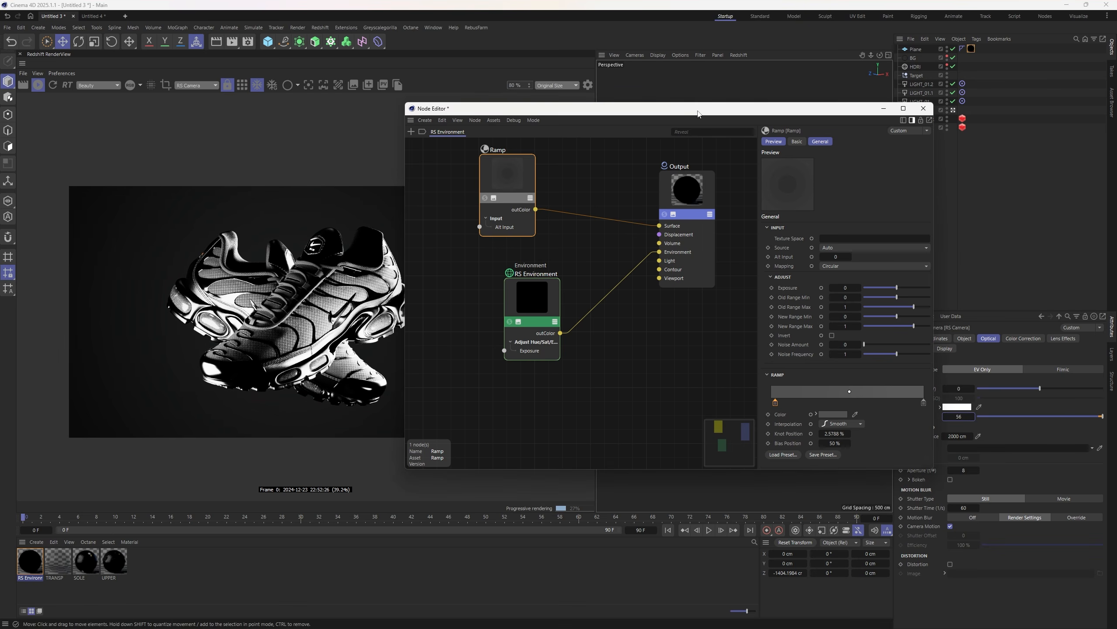
{"action": "left_click_drag", "start_coordinate": [817, 113], "coordinate": [909, 110]}
{"action": "left_click_drag", "start_coordinate": [1025, 175], "coordinate": [857, 175]}
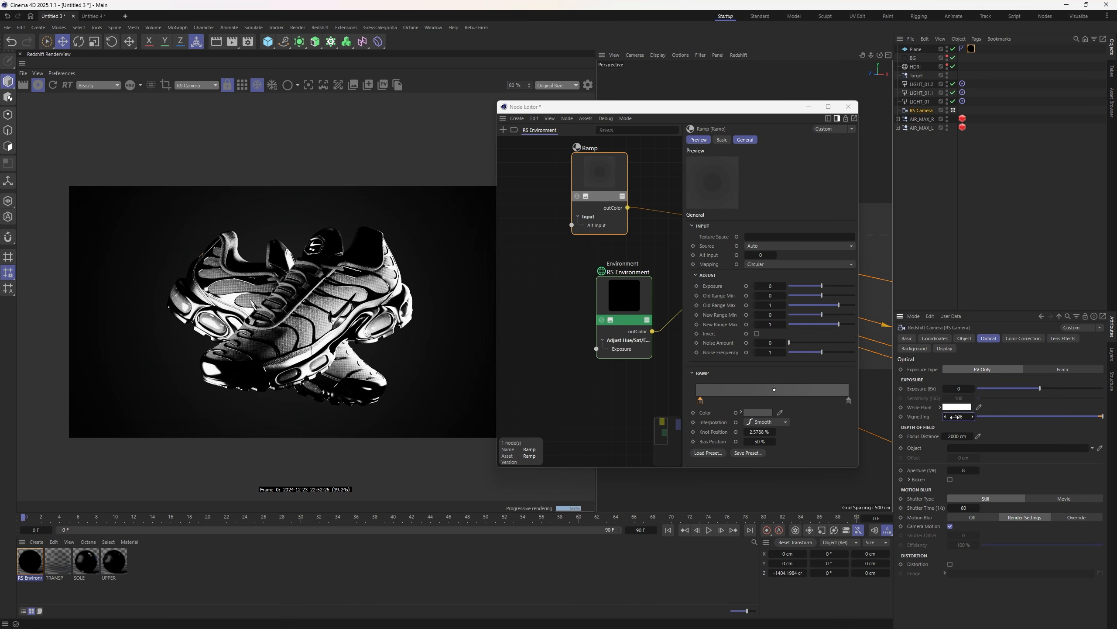
{"action": "left_click", "coordinate": [848, 106]}
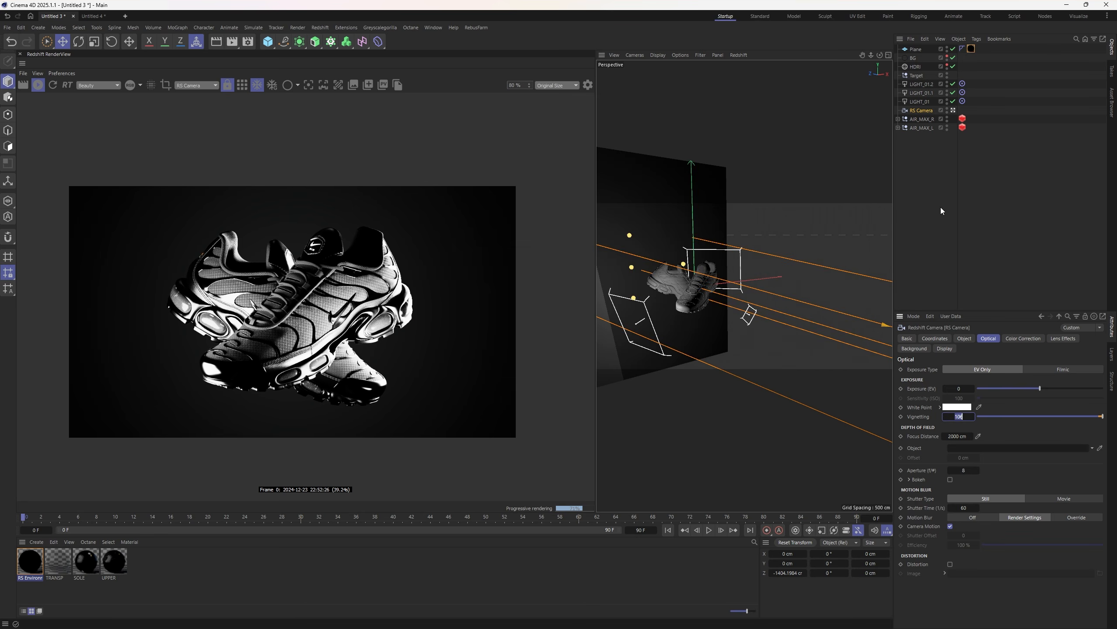
{"action": "left_click", "coordinate": [941, 207]}
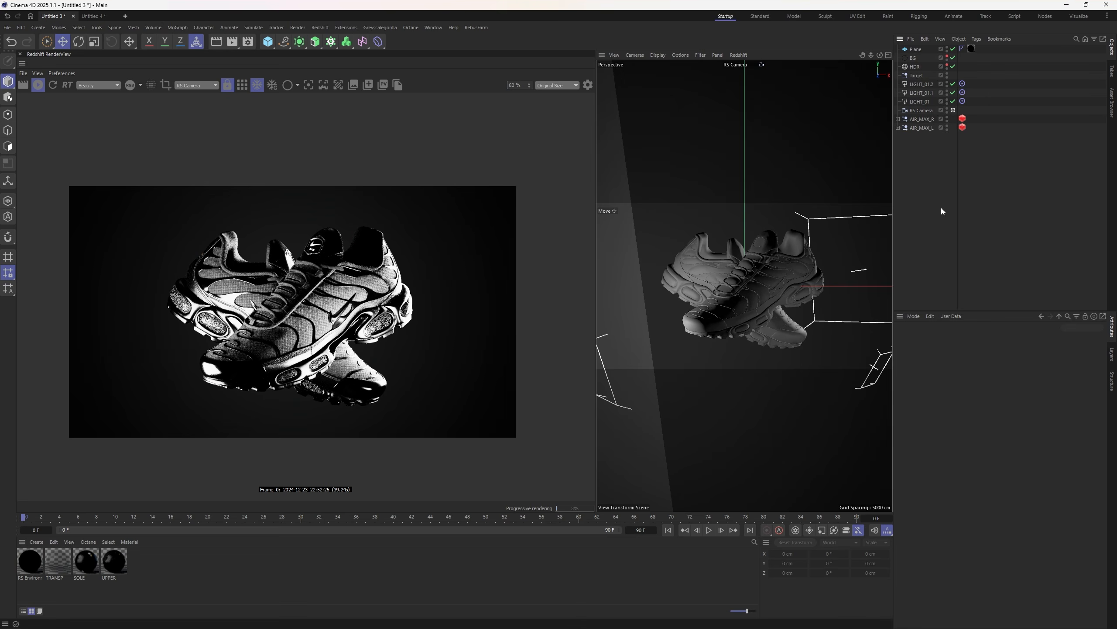
- Select AIR_MAX_R and AIR_MAX_L and nudge them slightly up and left
{"action": "left_click", "coordinate": [915, 112]}
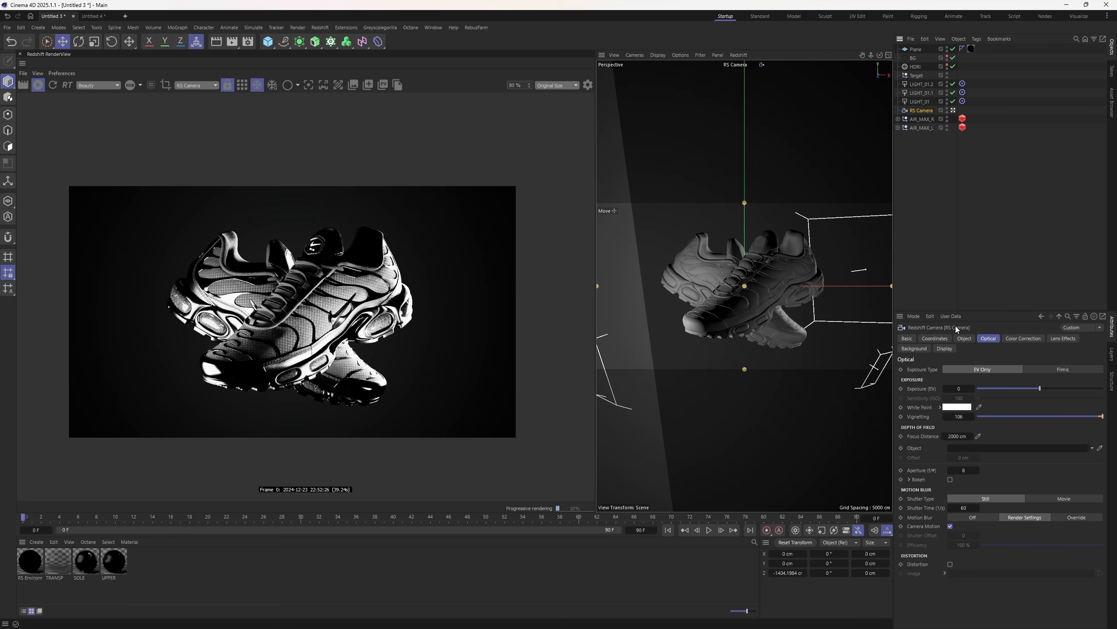
{"action": "left_click", "coordinate": [922, 118]}
{"action": "left_click", "coordinate": [922, 127], "text": "shift"}
{"action": "left_click_drag", "start_coordinate": [769, 273], "coordinate": [767, 270]}
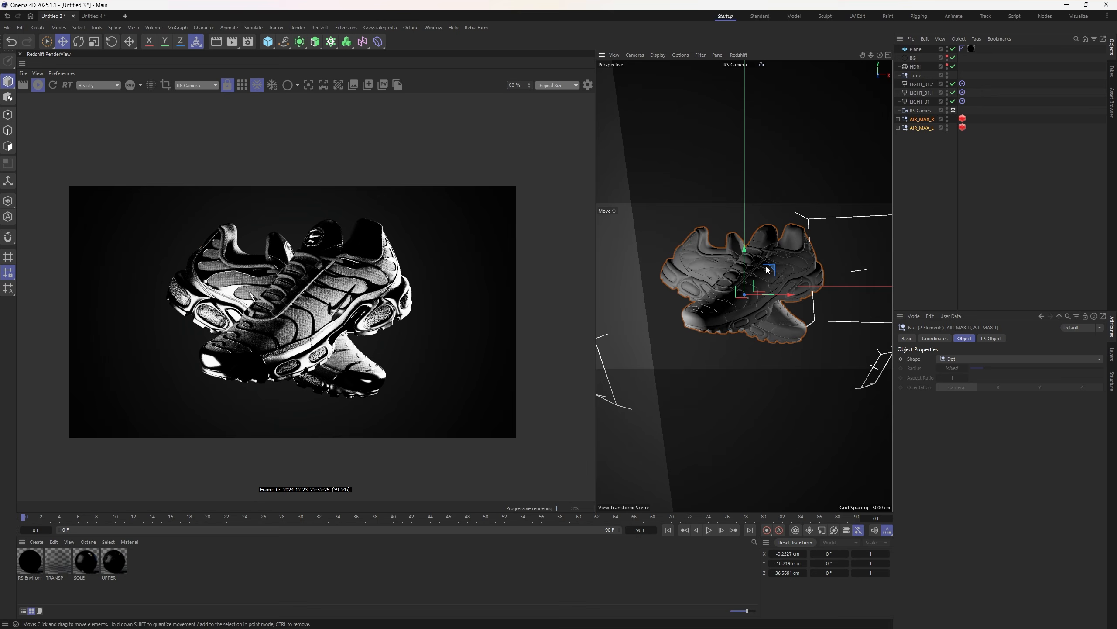
{"action": "left_click", "coordinate": [921, 212]}
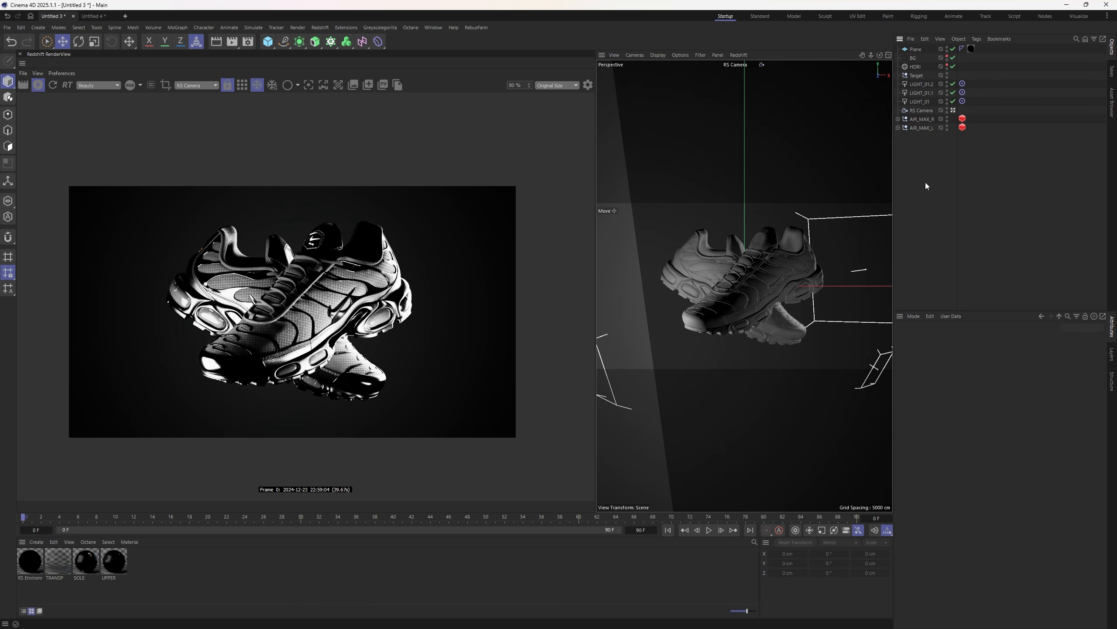
{"action": "left_click", "coordinate": [915, 66]}
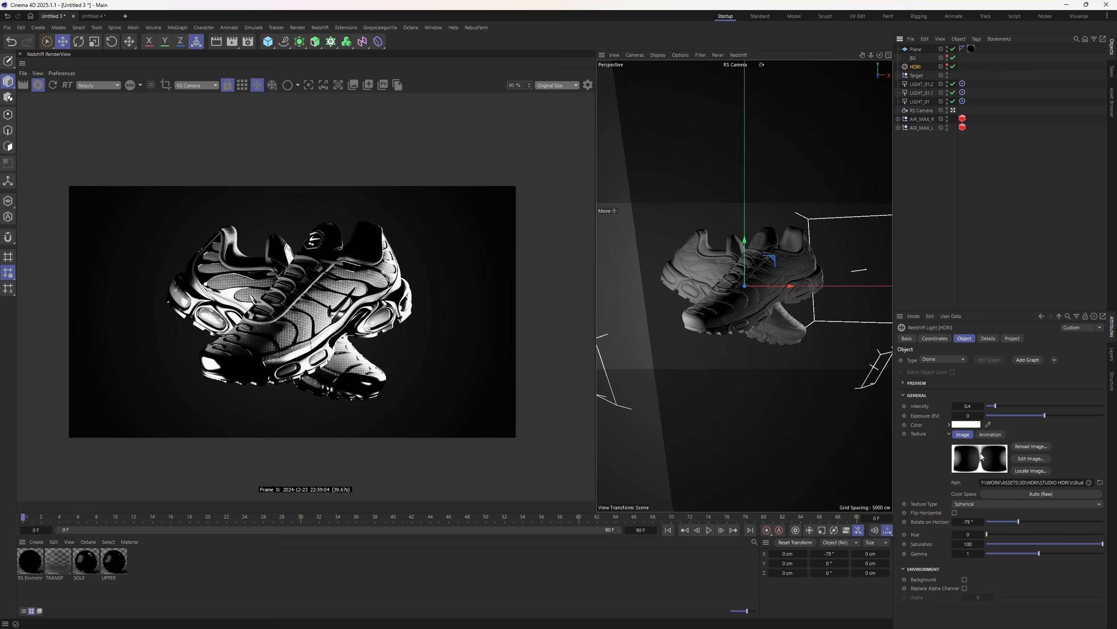
{"action": "left_click", "coordinate": [963, 238]}
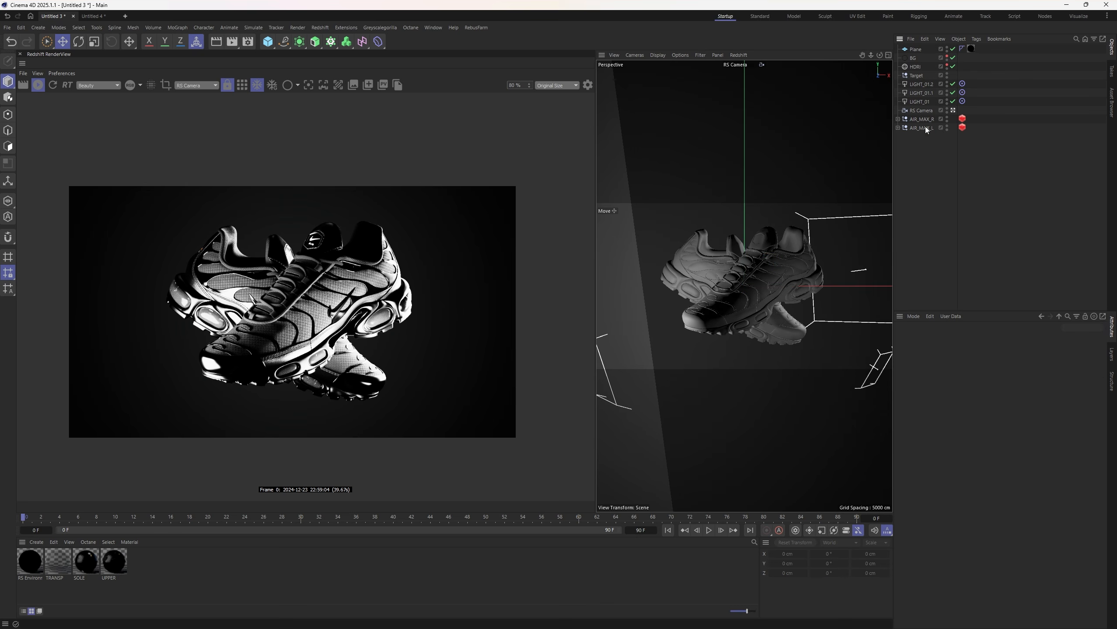
{"action": "left_click", "coordinate": [925, 110]}
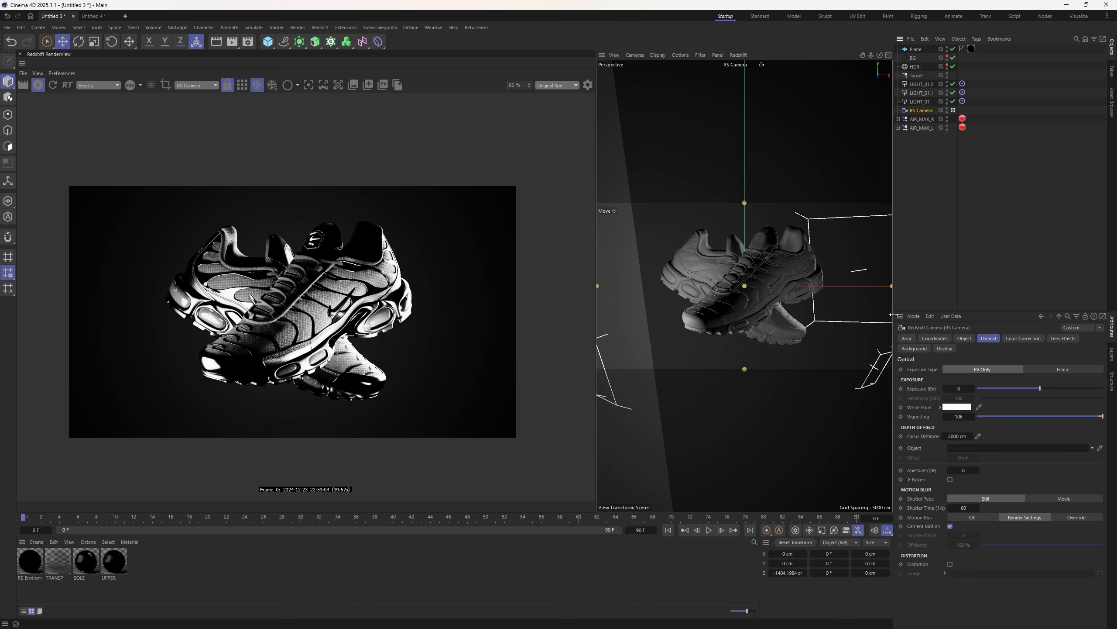
{"action": "left_click", "coordinate": [1037, 338]}
{"action": "left_click", "coordinate": [588, 85]}
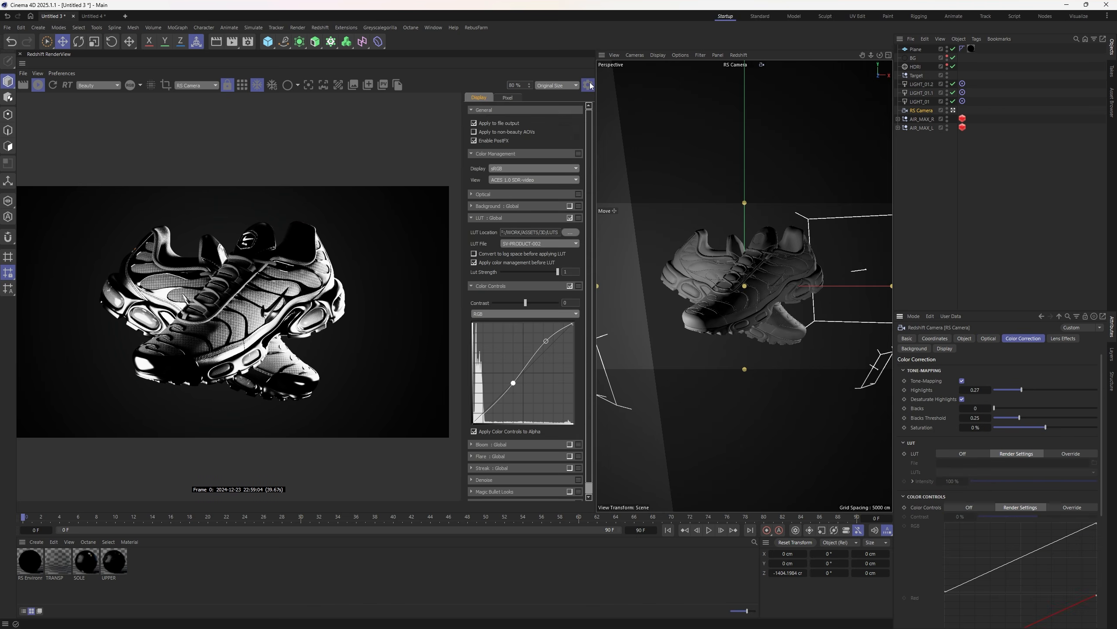
{"action": "left_click", "coordinate": [589, 85]}
{"action": "left_click", "coordinate": [1023, 250]}
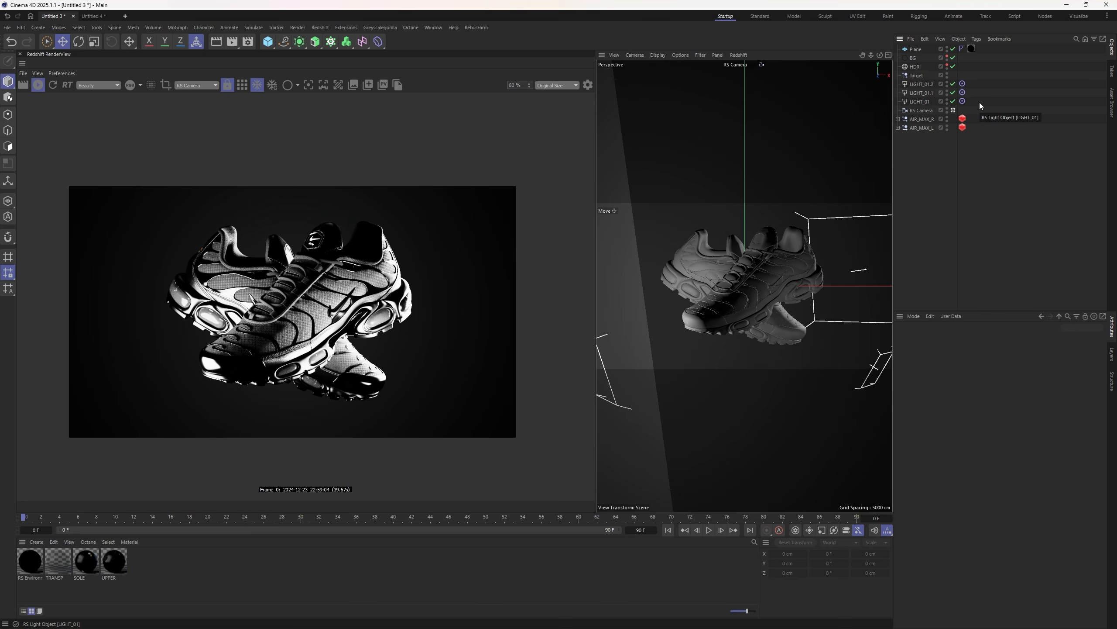
- Select LIGHT_01, narrow its spread to about 0.956 and move it closer to the shoes along Z
{"action": "left_click_drag", "start_coordinate": [979, 102], "coordinate": [908, 77]}
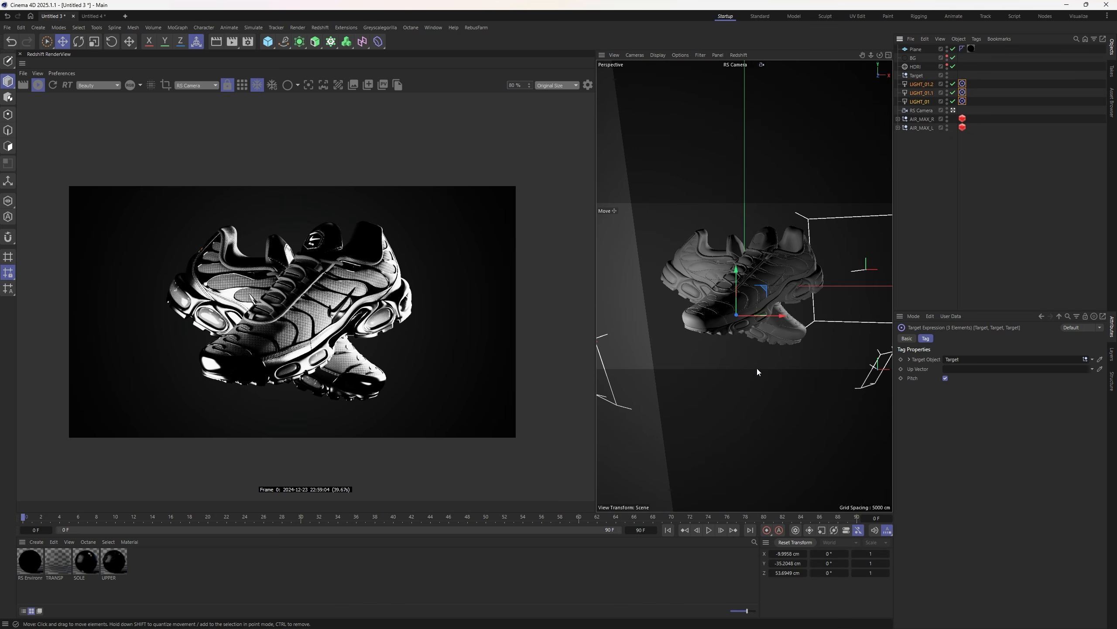
{"action": "left_click", "coordinate": [940, 239]}
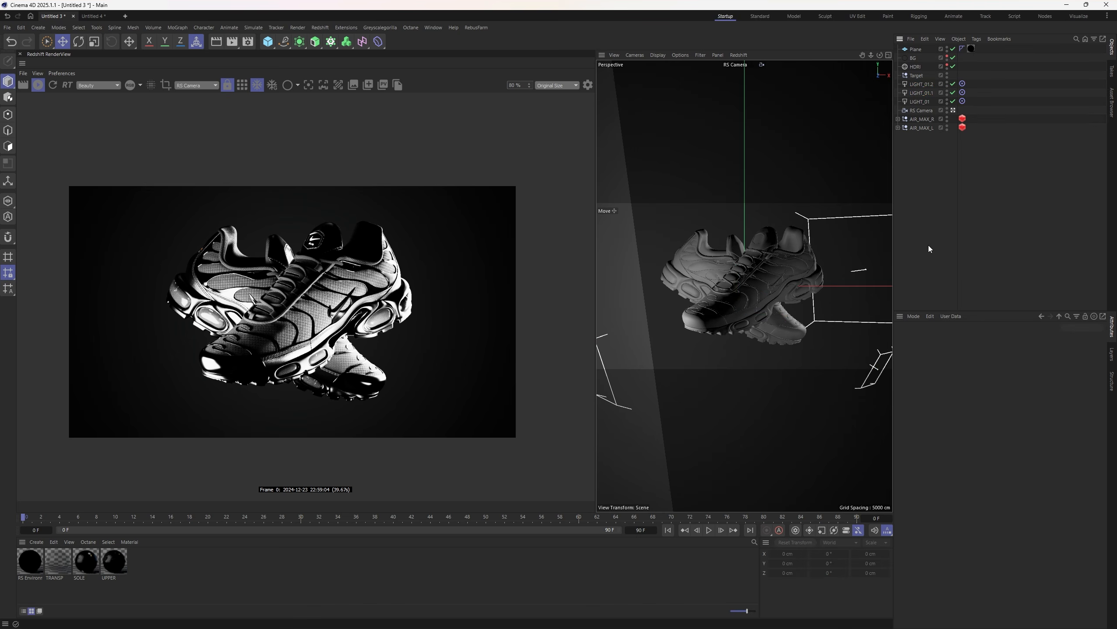
{"action": "left_click", "coordinate": [916, 67]}
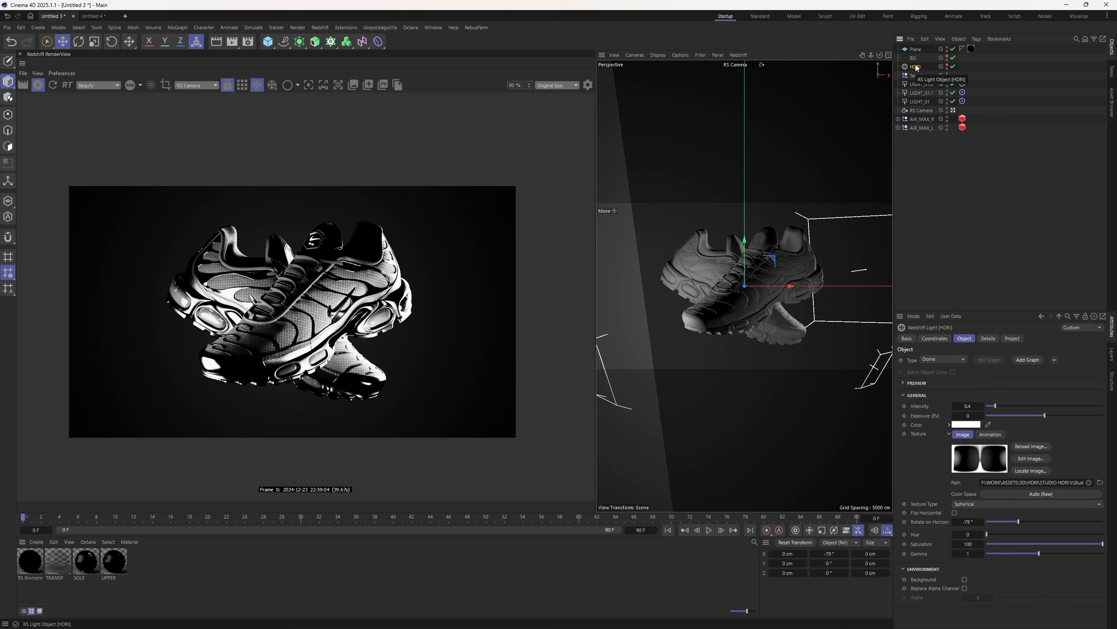
{"action": "left_click", "coordinate": [921, 84]}
{"action": "left_click", "coordinate": [929, 93]}
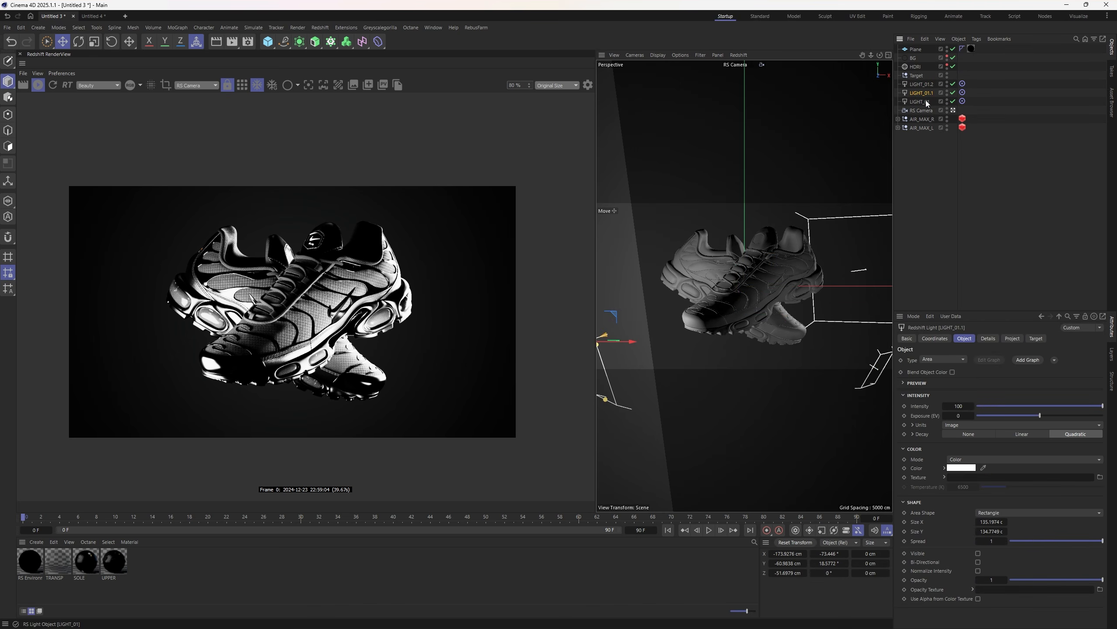
{"action": "left_click", "coordinate": [925, 99]}
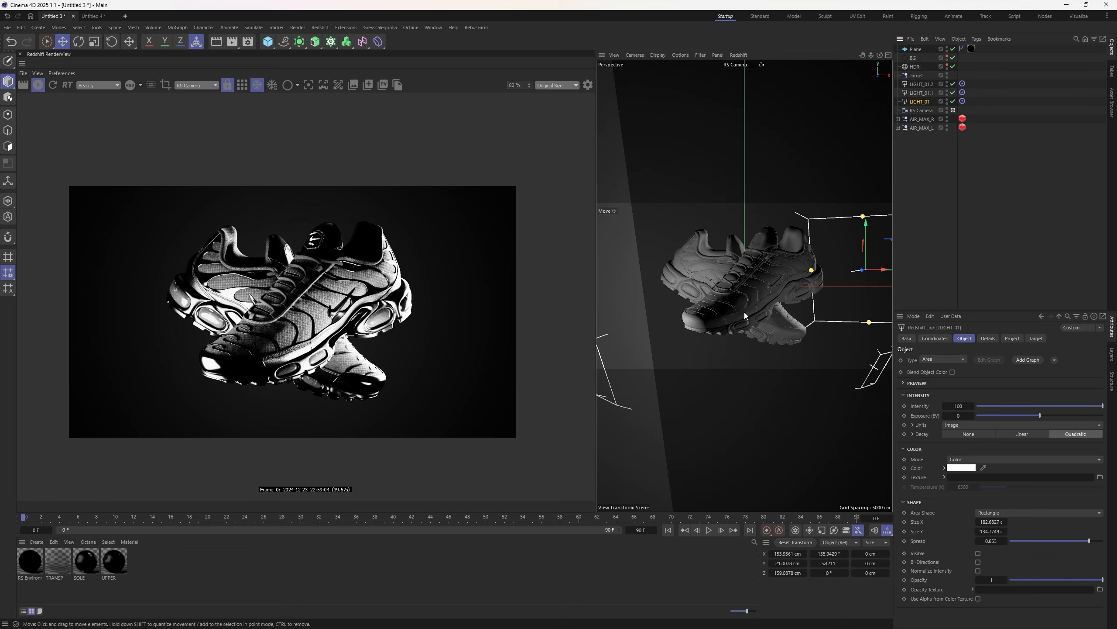
{"action": "left_click_drag", "start_coordinate": [1053, 540], "coordinate": [1047, 541]}
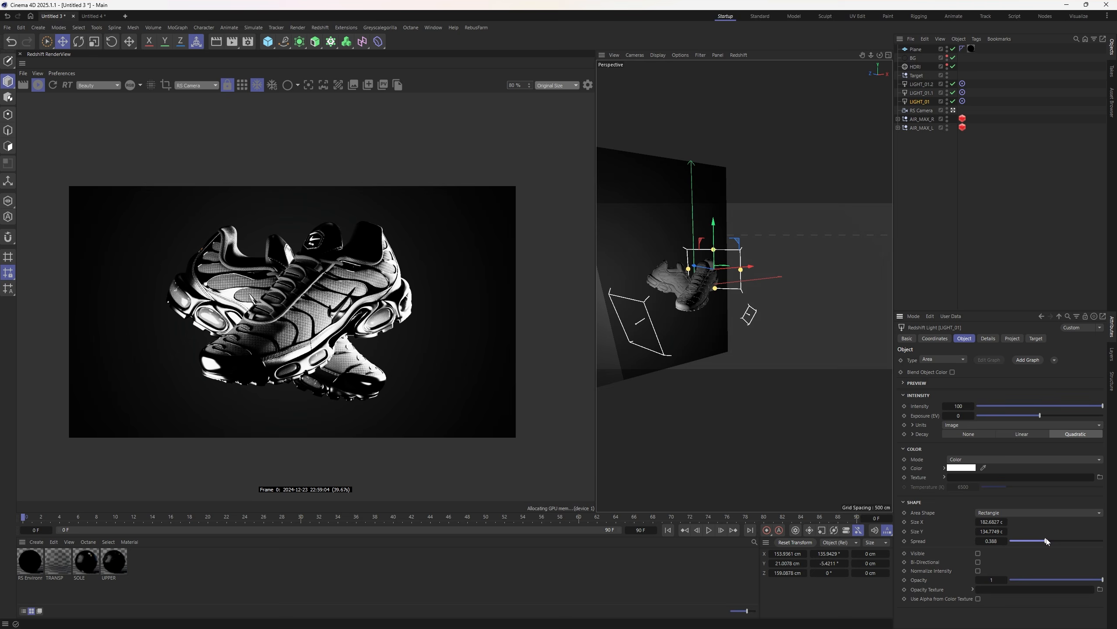
{"action": "left_click_drag", "start_coordinate": [695, 265], "coordinate": [772, 267]}
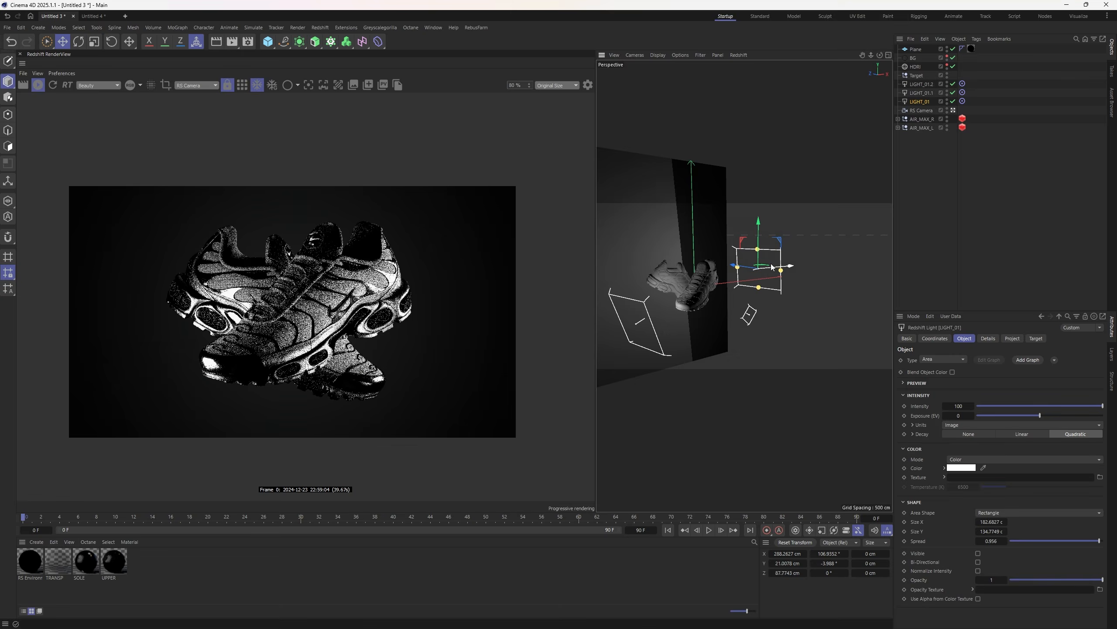
{"action": "left_click", "coordinate": [990, 244]}
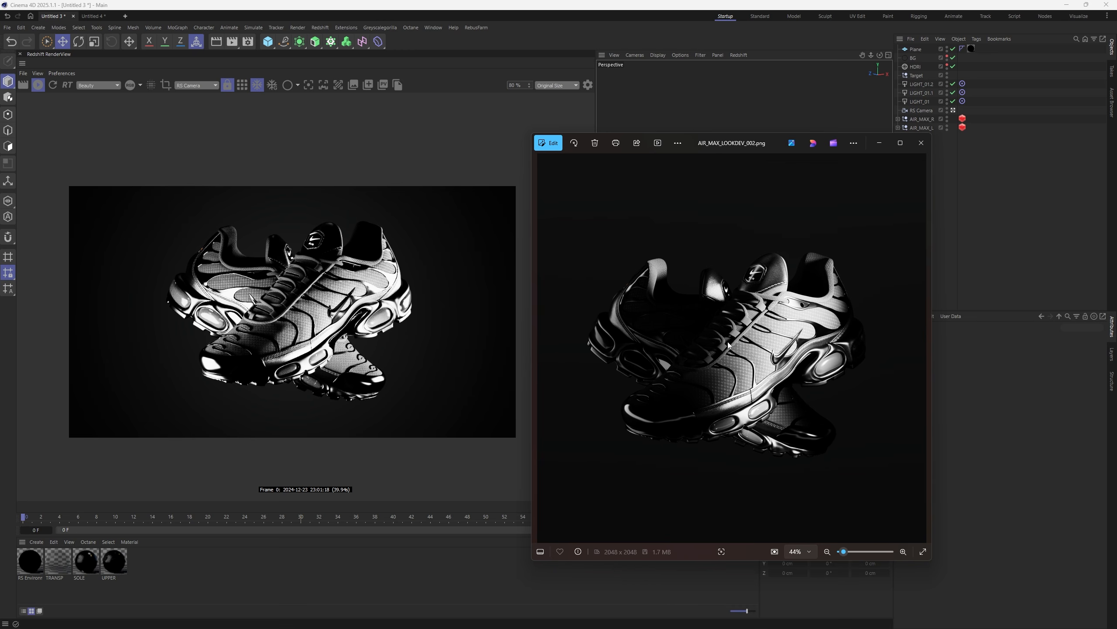
- Switch Photos to AIR_MAX_LOOKDEV_001.png and reposition the viewer window for comparison
{"action": "left_click", "coordinate": [543, 348]}
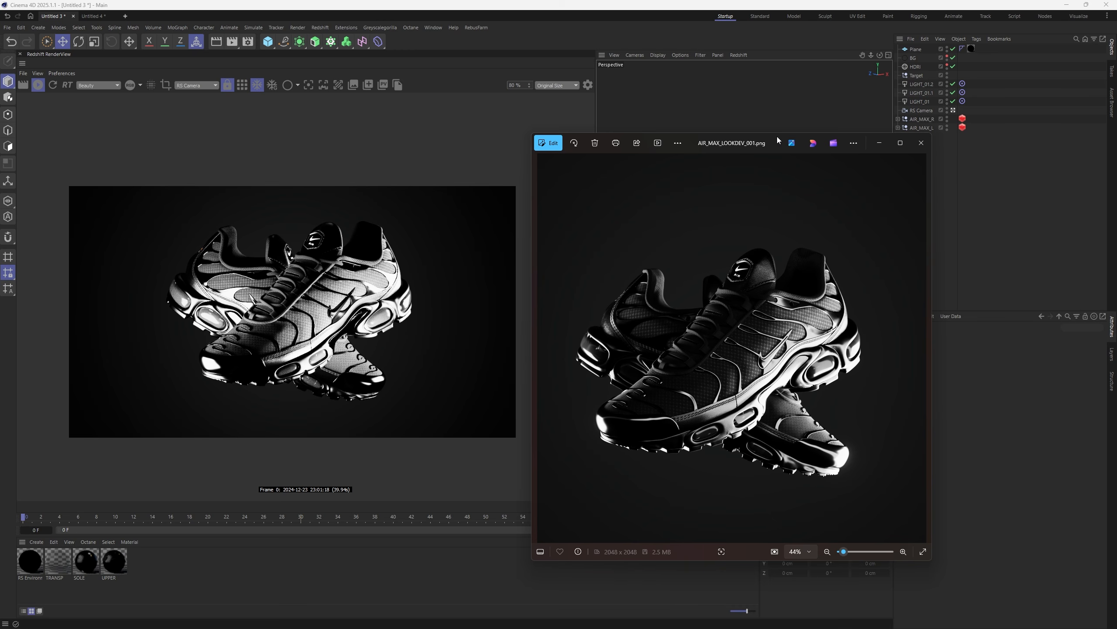
{"action": "left_click_drag", "start_coordinate": [775, 144], "coordinate": [813, 117]}
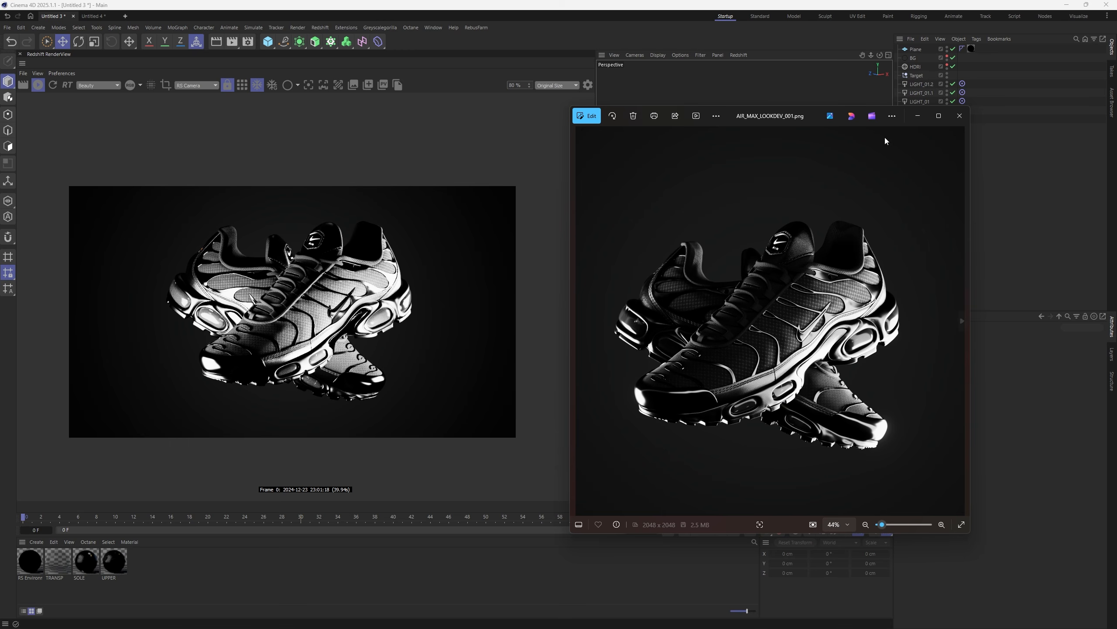
{"action": "left_click_drag", "start_coordinate": [818, 115], "coordinate": [808, 130]}
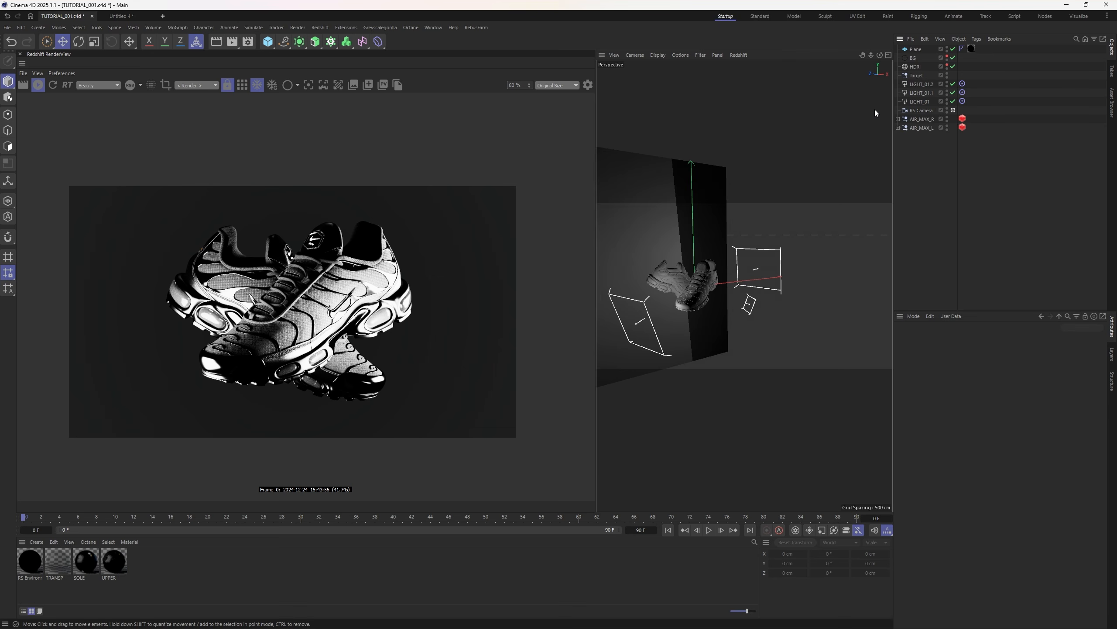
- Select LIGHT_01.2 and push it along its Z axis nearer the shoes
{"action": "left_click", "coordinate": [923, 93]}
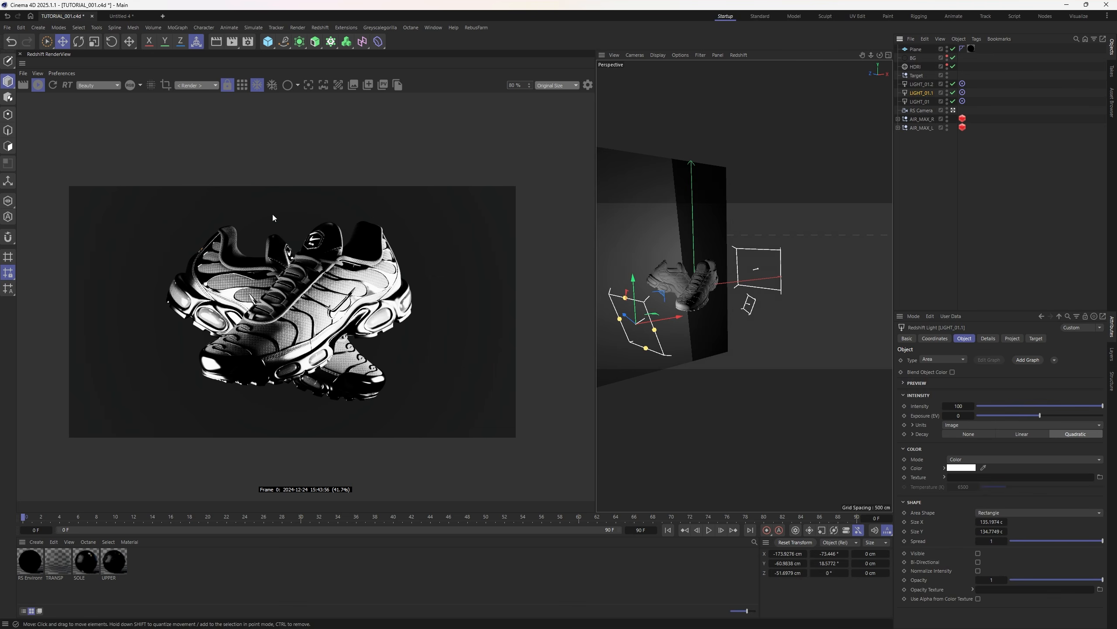
{"action": "left_click", "coordinate": [921, 83]}
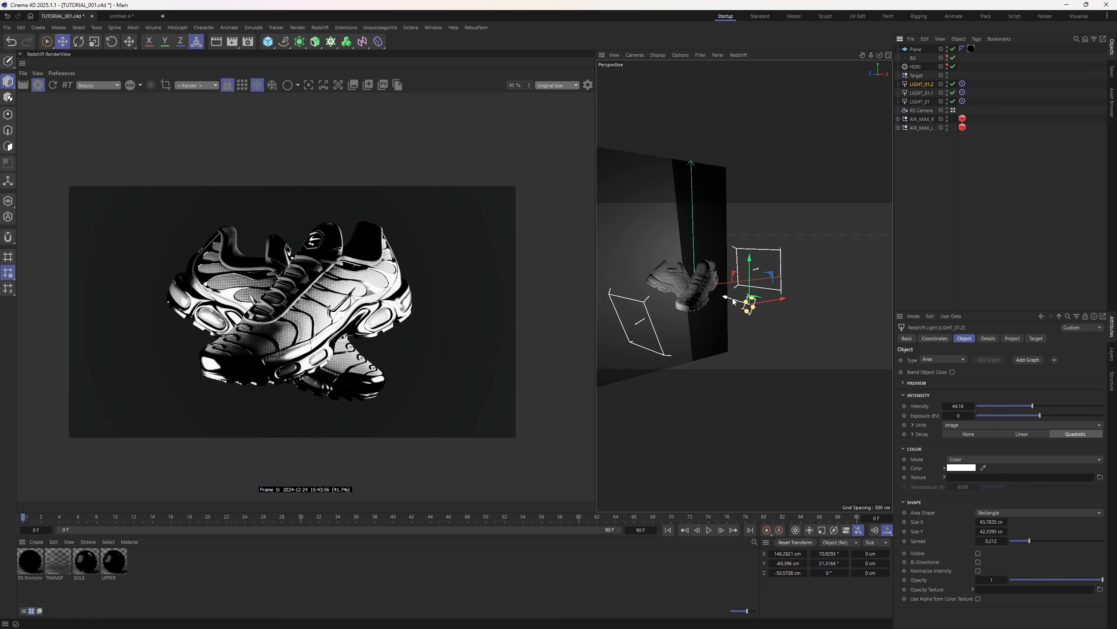
{"action": "mouse_move", "coordinate": [728, 298]}
{"action": "left_mouse_down"}
{"action": "mouse_move", "coordinate": [751, 296]}
{"action": "mouse_move", "coordinate": [735, 301]}
{"action": "left_mouse_up"}
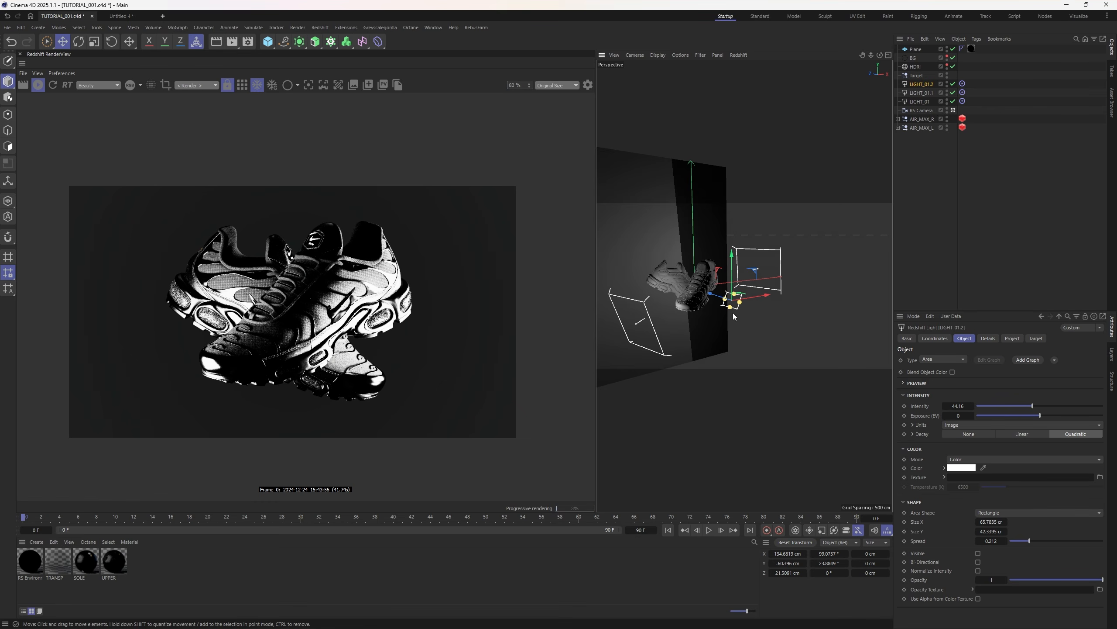
{"action": "left_click_drag", "start_coordinate": [719, 296], "coordinate": [712, 301]}
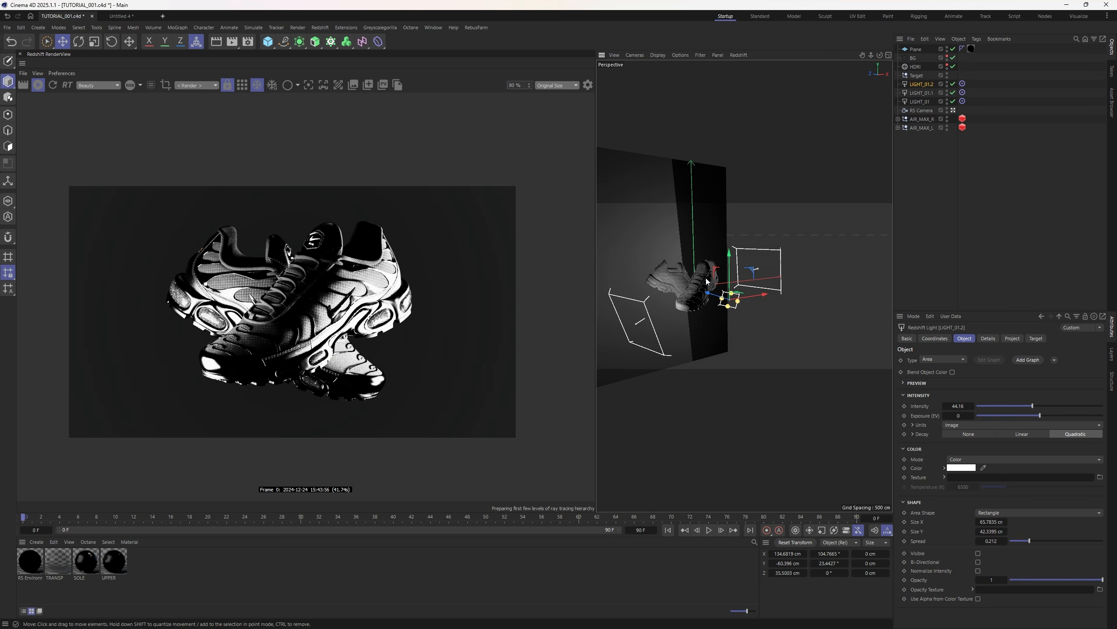
{"action": "right_click_drag", "start_coordinate": [706, 277], "coordinate": [724, 263], "text": "alt"}
{"action": "left_click_drag", "start_coordinate": [724, 264], "coordinate": [671, 299], "text": "alt"}
- Widen LIGHT_01.2's spread to 0.877 and raise its intensity to 47.59
{"action": "left_click_drag", "start_coordinate": [1039, 541], "coordinate": [1092, 542]}
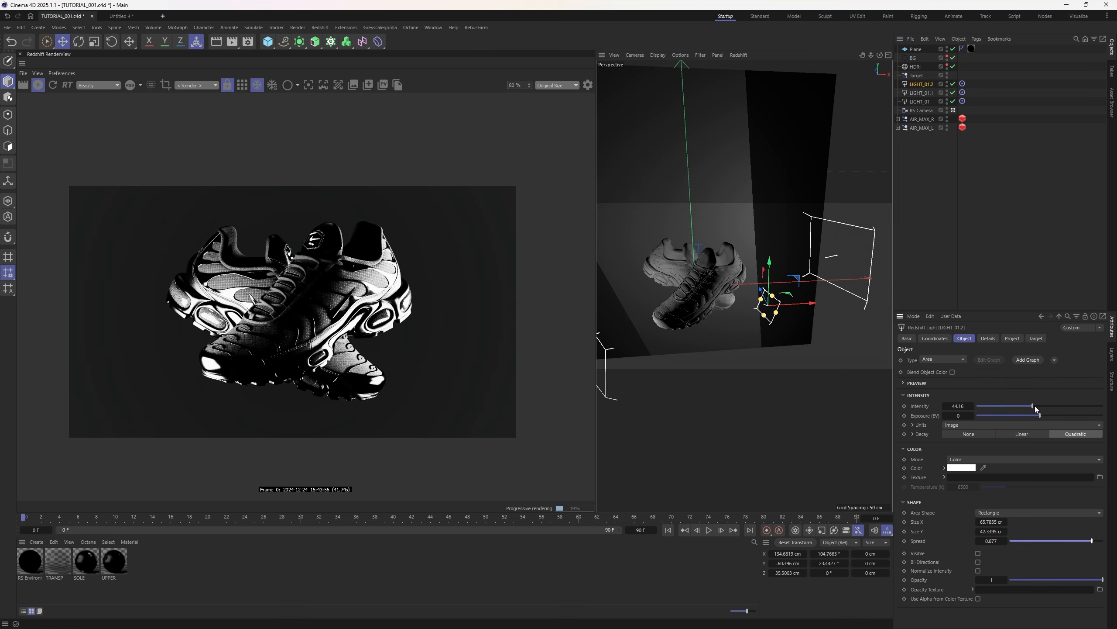
{"action": "left_click_drag", "start_coordinate": [1032, 406], "coordinate": [1035, 406]}
{"action": "left_click_drag", "start_coordinate": [759, 287], "coordinate": [761, 289]}
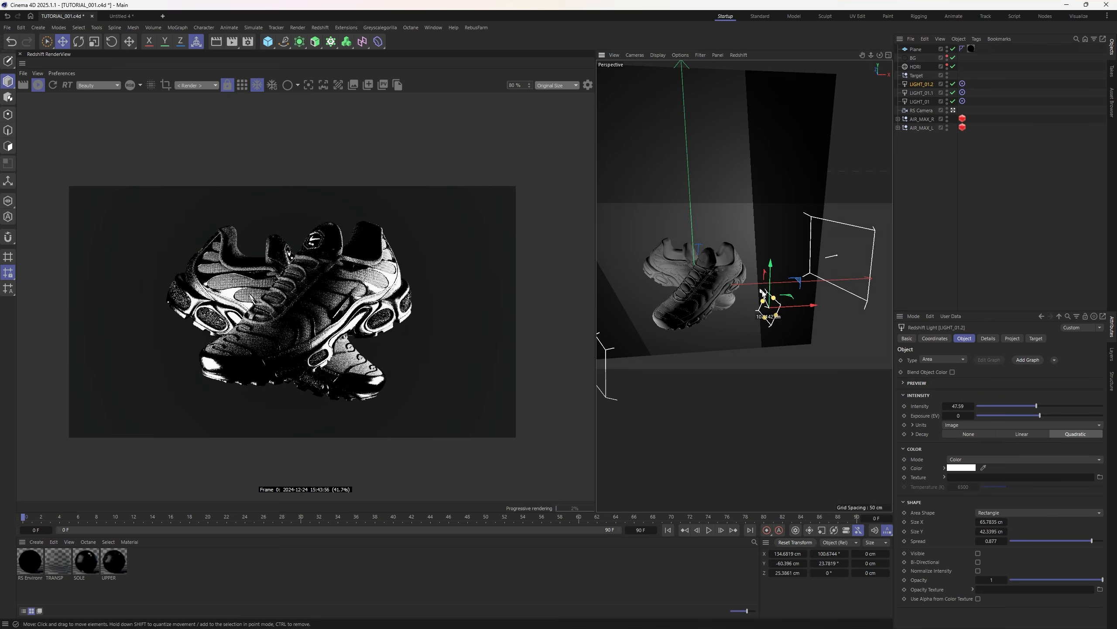
- Dim LIGHT_01's intensity to about 40.72
{"action": "left_click", "coordinate": [822, 250]}
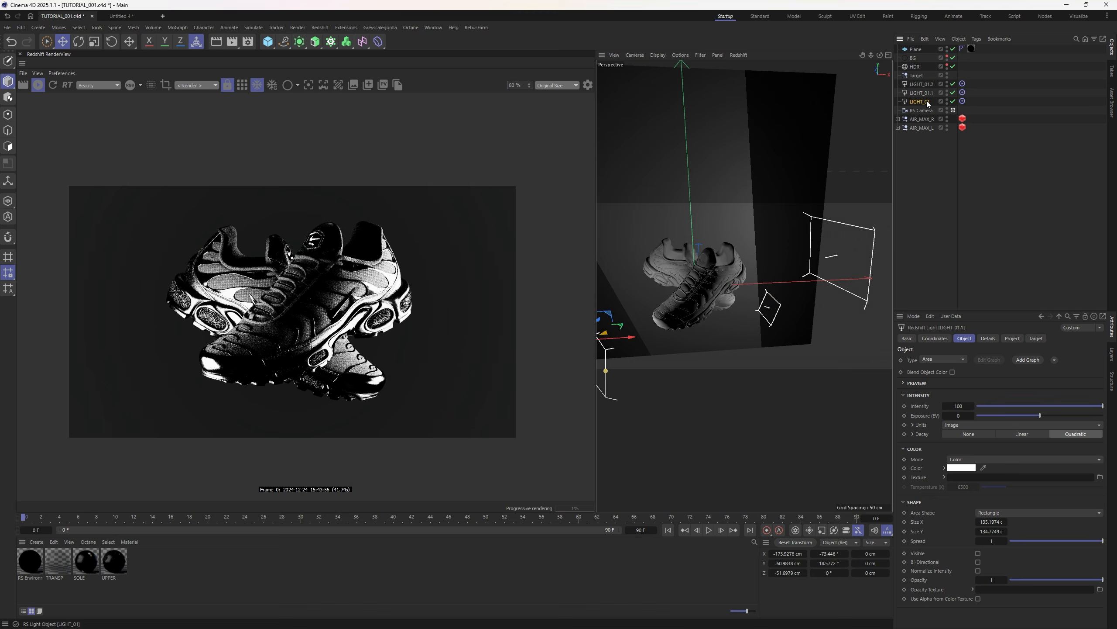
{"action": "left_click_drag", "start_coordinate": [824, 251], "coordinate": [820, 249]}
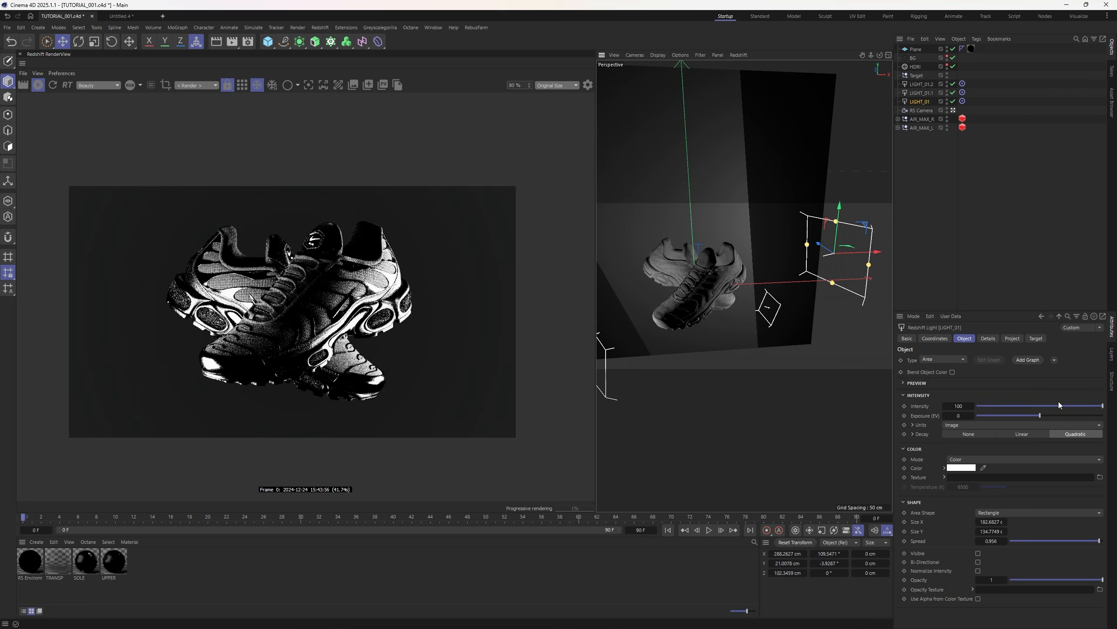
{"action": "left_click_drag", "start_coordinate": [1058, 405], "coordinate": [1021, 403]}
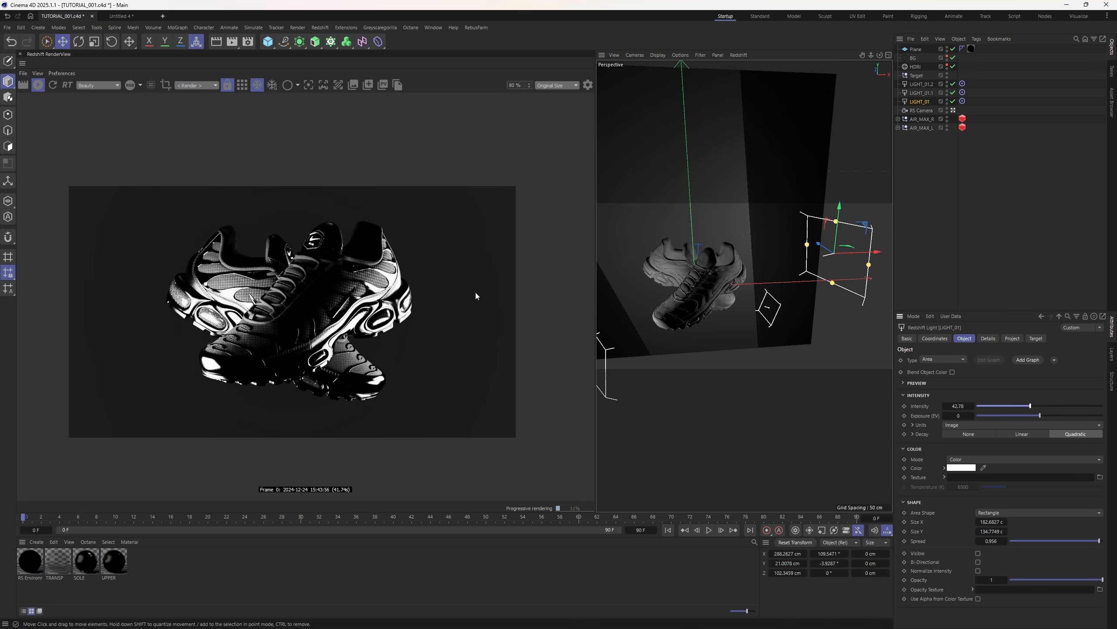
{"action": "left_click_drag", "start_coordinate": [1030, 406], "coordinate": [971, 411]}
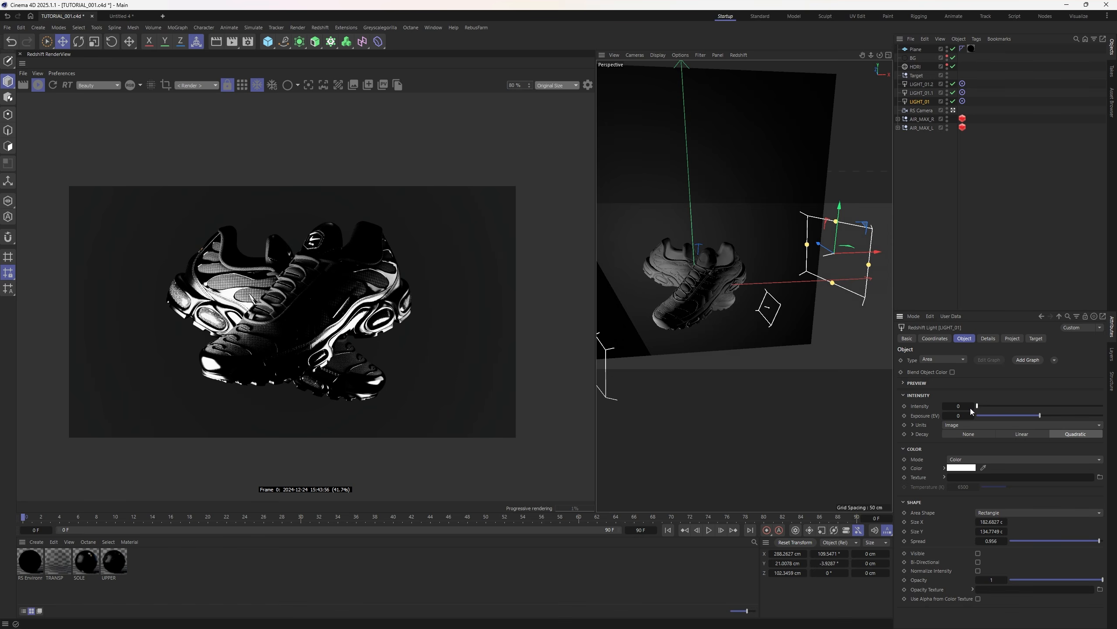
{"action": "left_click_drag", "start_coordinate": [971, 409], "coordinate": [1029, 407]}
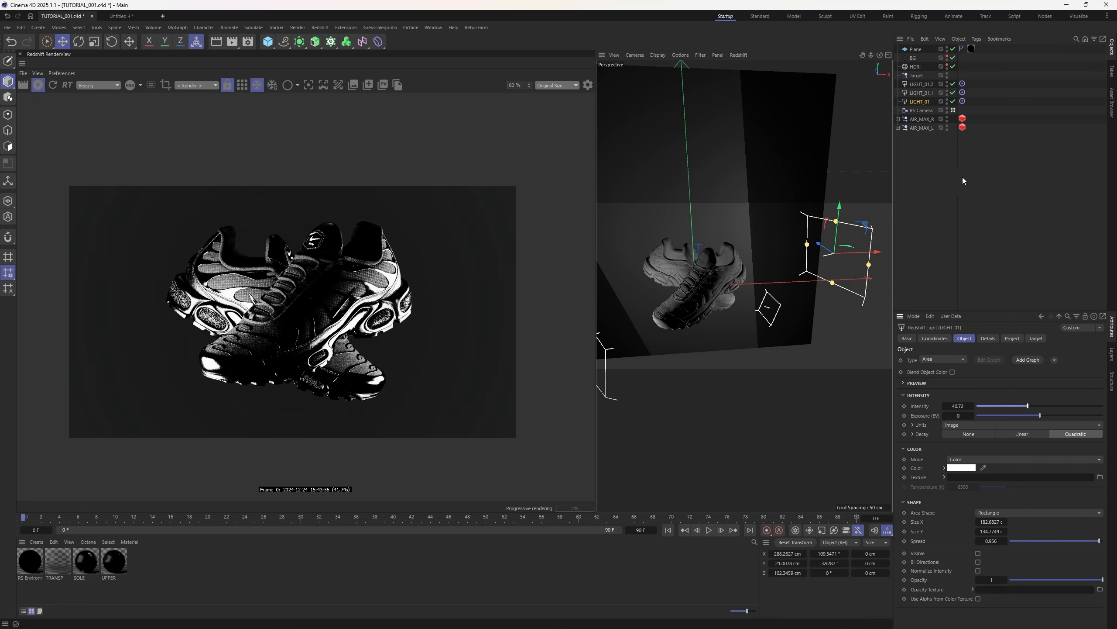
- Lower LIGHT_01.1's intensity to 66.49 and move it farther back from the shoes
{"action": "left_click", "coordinate": [919, 85]}
{"action": "left_click", "coordinate": [920, 101]}
{"action": "left_click", "coordinate": [921, 93]}
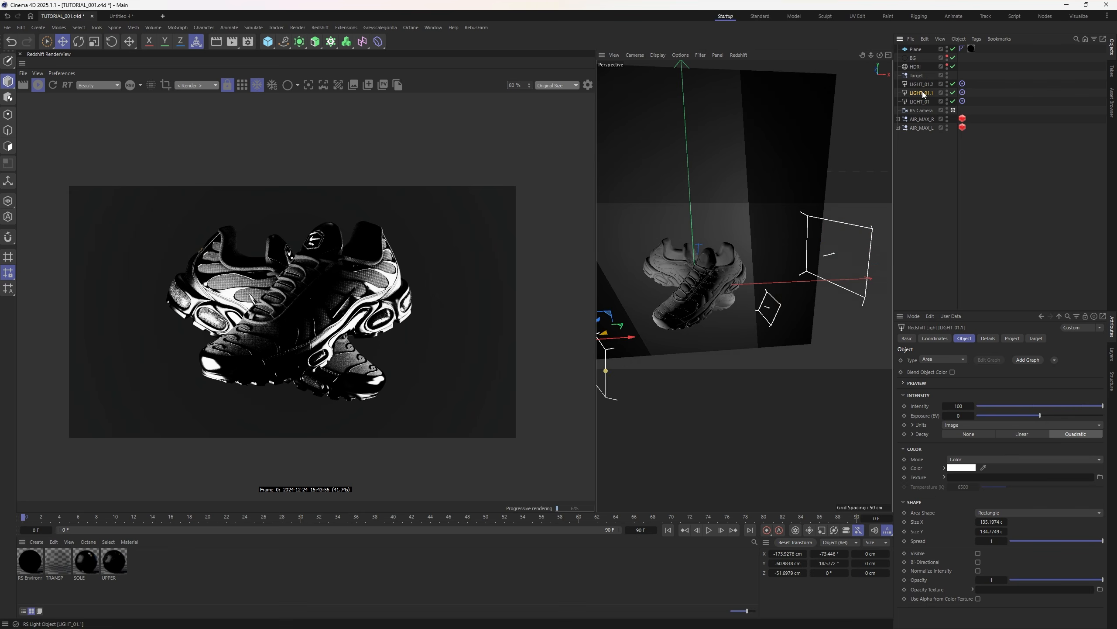
{"action": "left_click", "coordinate": [1061, 407]}
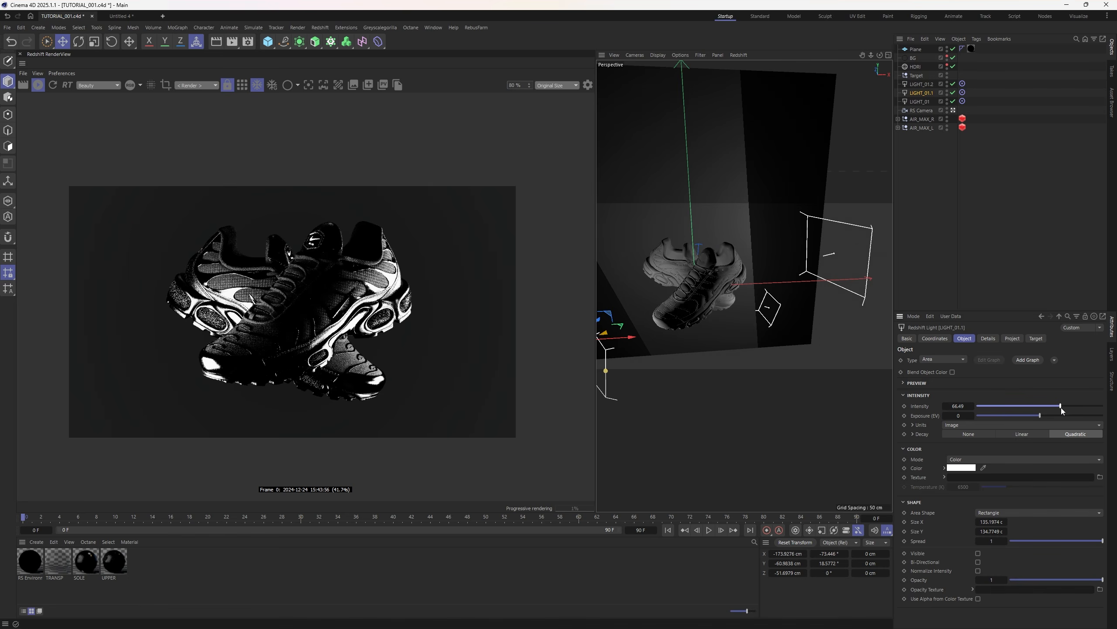
{"action": "scroll", "coordinate": [703, 296], "scroll_direction": "down", "scroll_amount": 3}
{"action": "middle_click_drag", "start_coordinate": [693, 287], "coordinate": [716, 301], "text": "alt"}
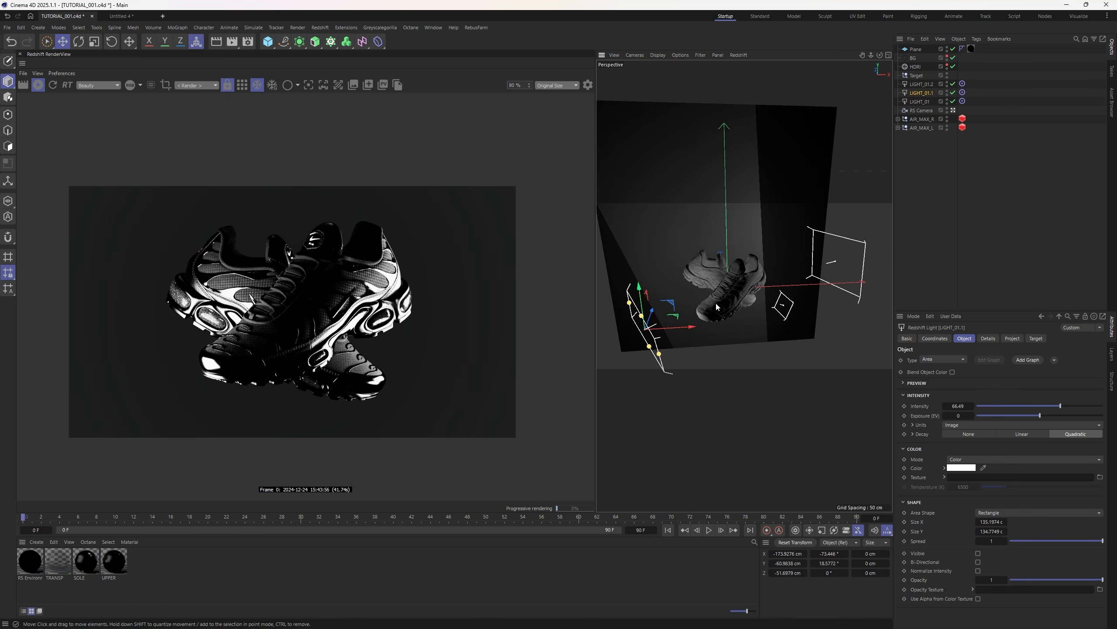
{"action": "left_click_drag", "start_coordinate": [717, 302], "coordinate": [734, 299], "text": "alt"}
{"action": "left_click_drag", "start_coordinate": [629, 331], "coordinate": [643, 335]}
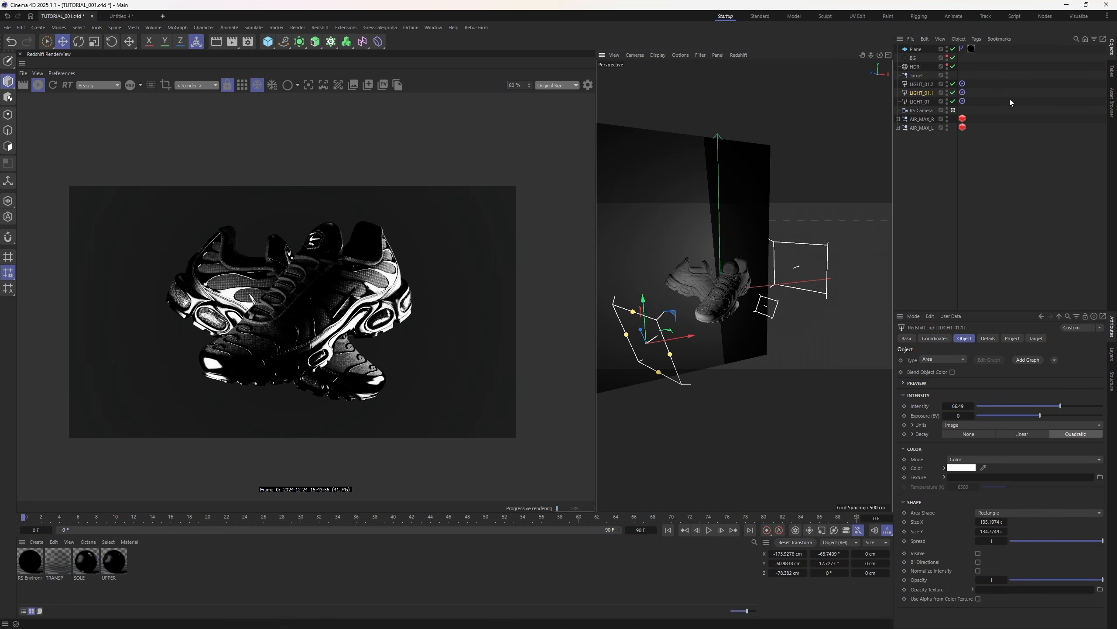
- Try several HDRI horizon rotations and brighten the HDRI dome light to 0.846
{"action": "left_click", "coordinate": [913, 75]}
{"action": "left_click", "coordinate": [914, 66]}
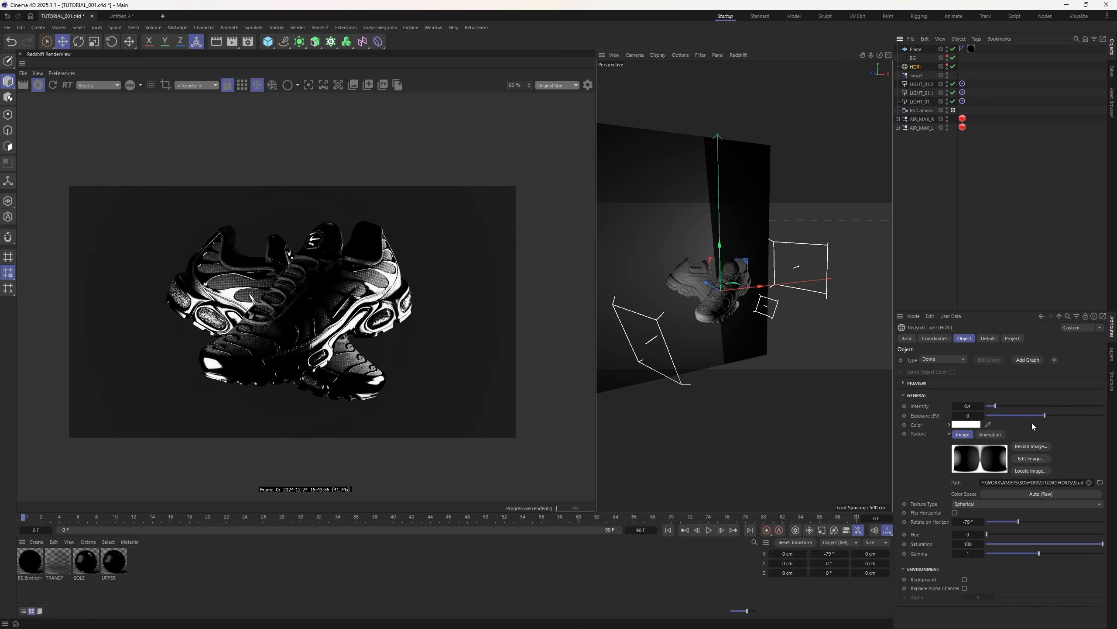
{"action": "left_click_drag", "start_coordinate": [1019, 521], "coordinate": [1049, 522]}
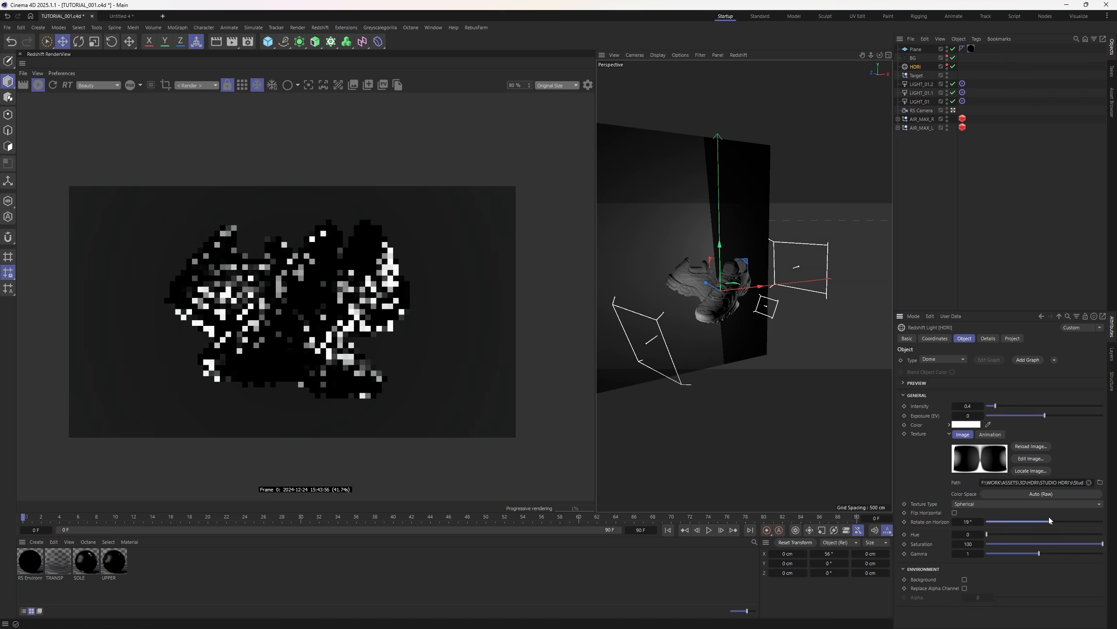
{"action": "scroll", "coordinate": [289, 315], "scroll_direction": "up", "scroll_amount": 3}
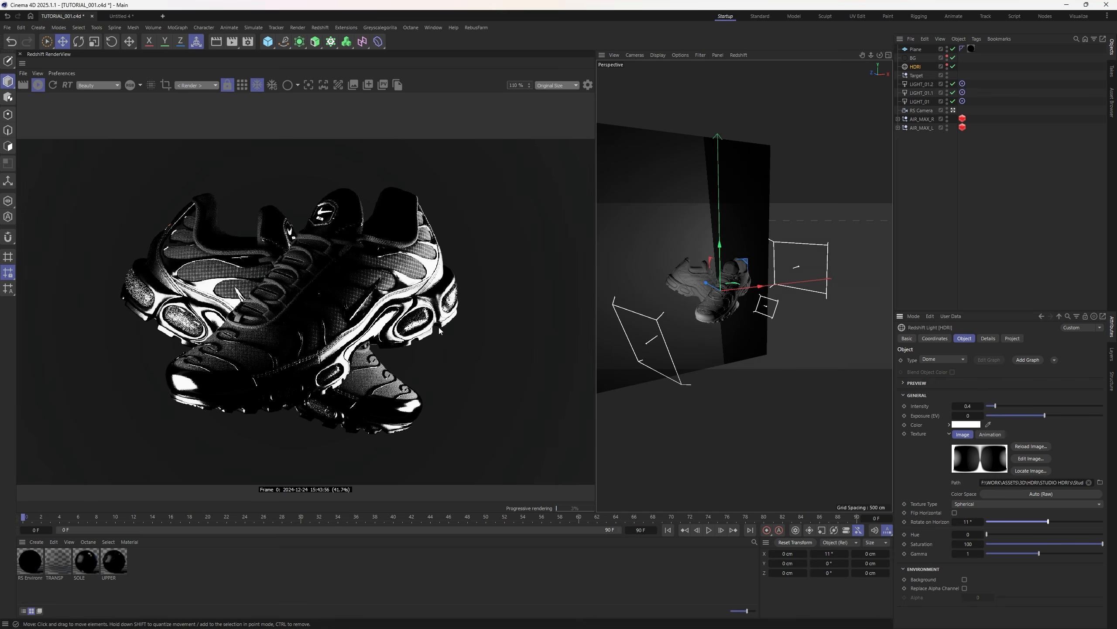
{"action": "left_click_drag", "start_coordinate": [1055, 523], "coordinate": [1102, 522]}
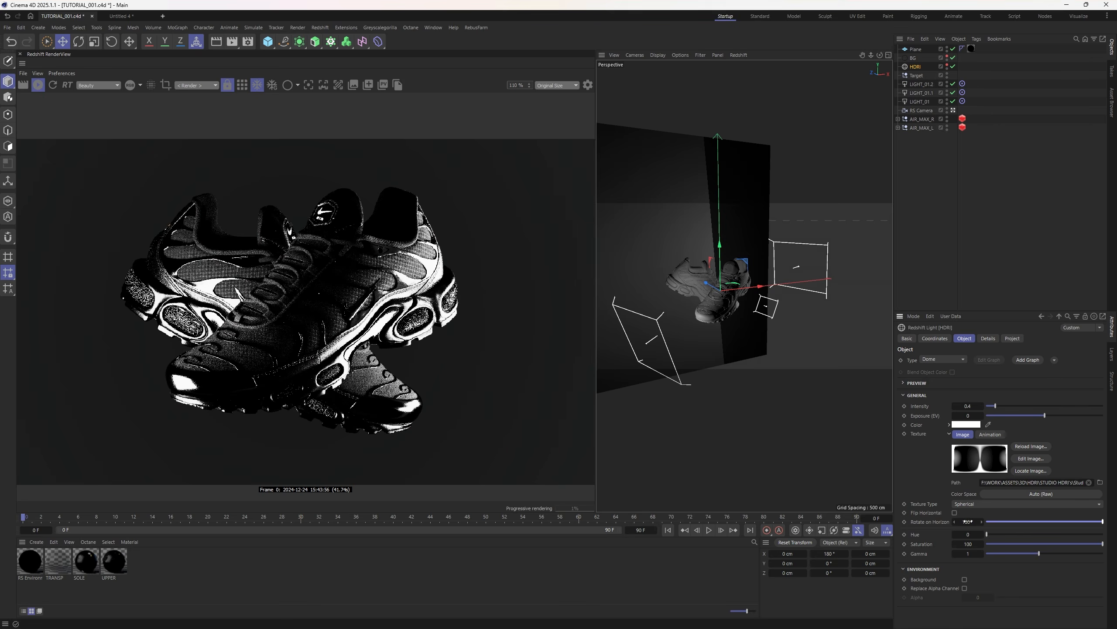
{"action": "left_click_drag", "start_coordinate": [967, 522], "coordinate": [962, 522]}
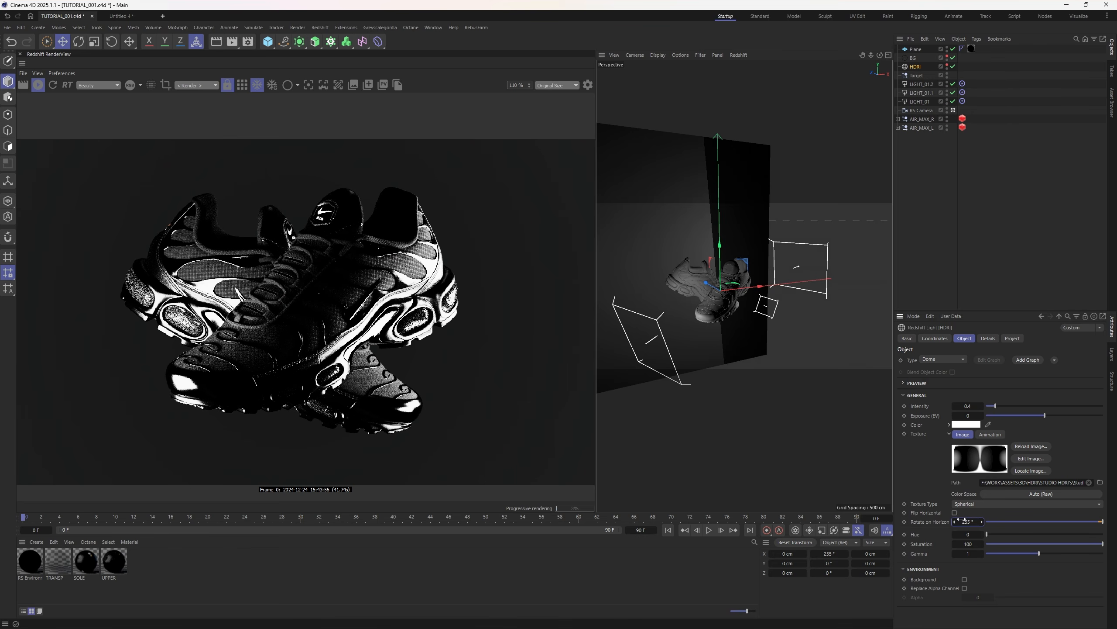
{"action": "left_click_drag", "start_coordinate": [968, 522], "coordinate": [1080, 523]}
{"action": "left_click", "coordinate": [1072, 522]}
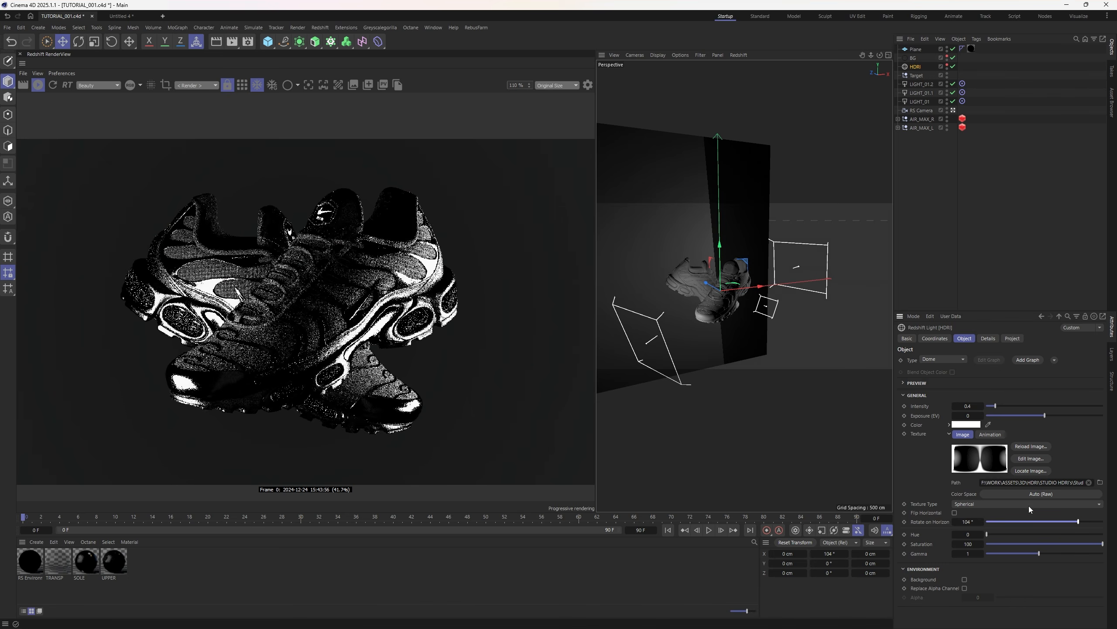
{"action": "left_click_drag", "start_coordinate": [995, 406], "coordinate": [1011, 411]}
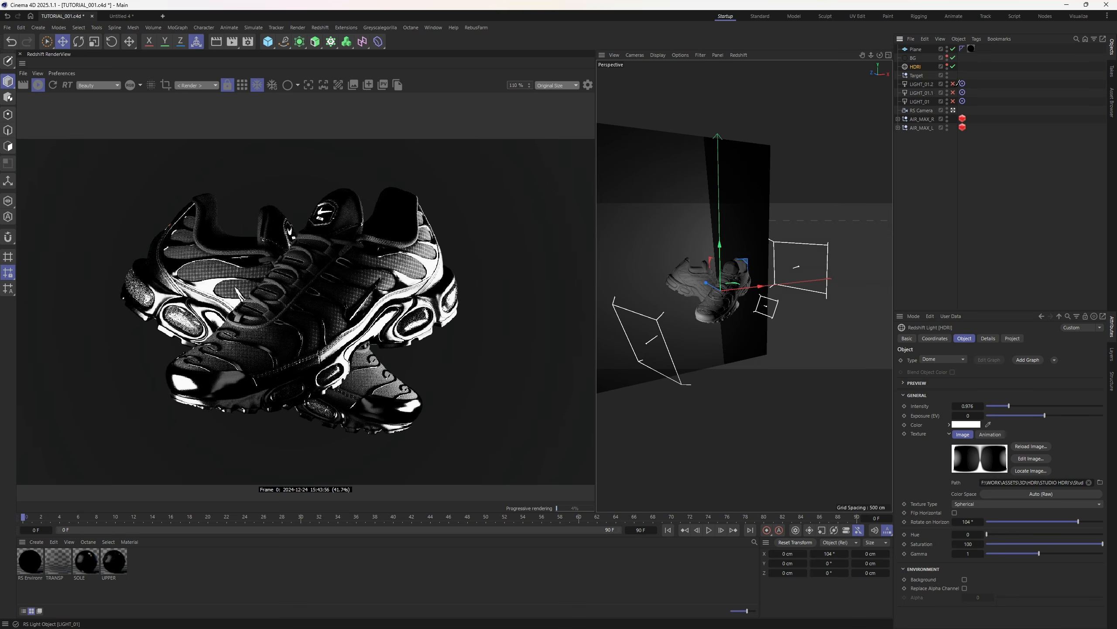
- Toggle the three area lights off and back on, then rotate the HDRI to 127°
{"action": "left_click_drag", "start_coordinate": [952, 84], "coordinate": [952, 101]}
{"action": "left_click_drag", "start_coordinate": [1078, 522], "coordinate": [1101, 527]}
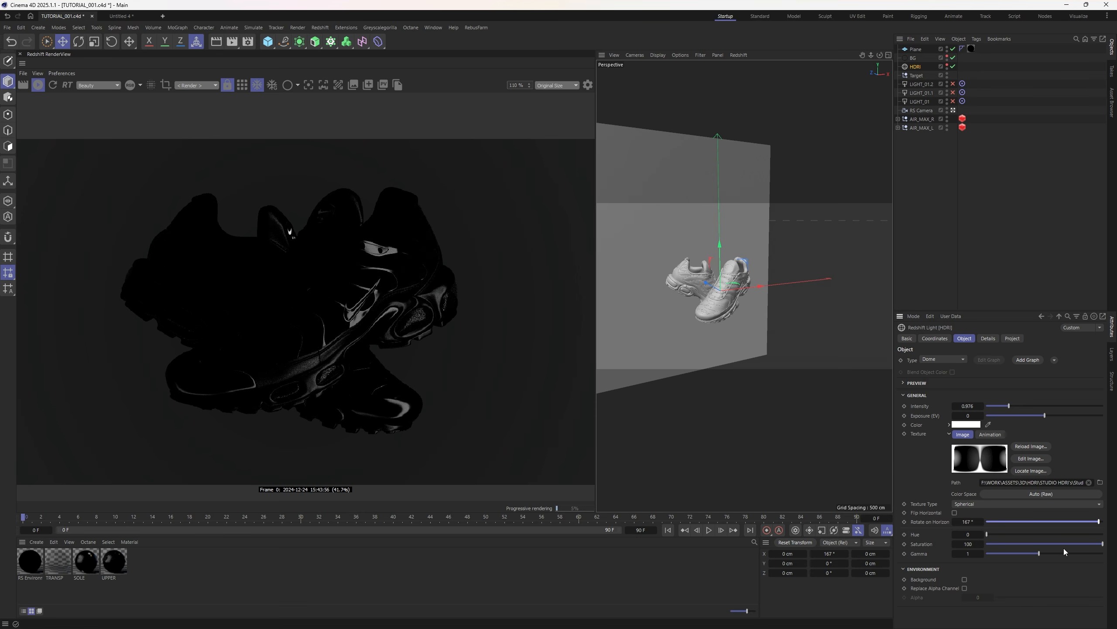
{"action": "left_click_drag", "start_coordinate": [1099, 523], "coordinate": [1092, 523]}
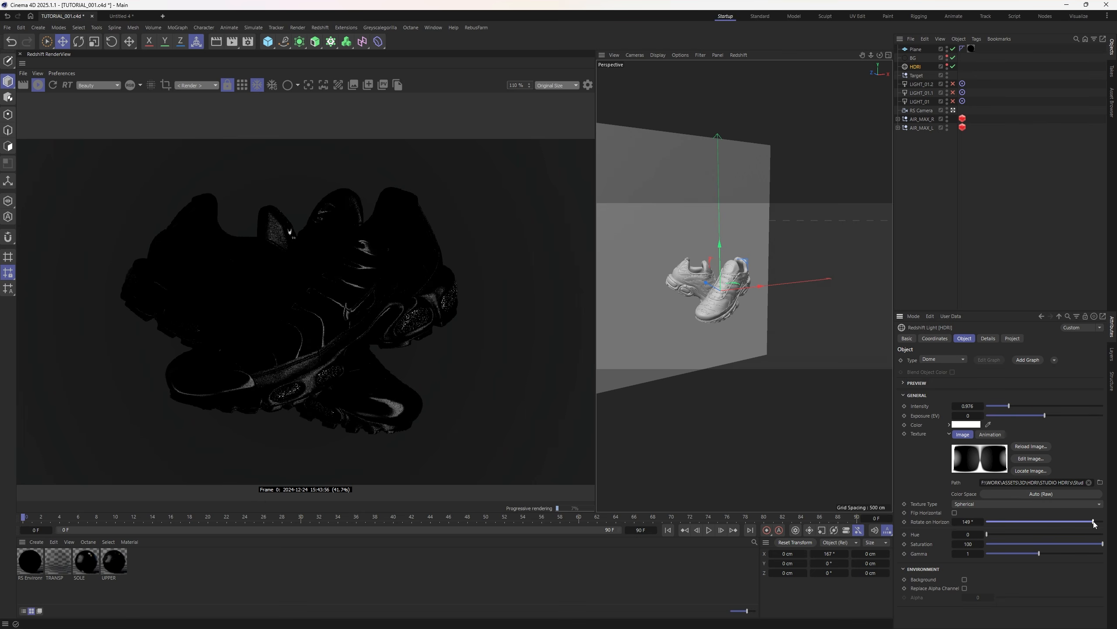
{"action": "left_click", "coordinate": [995, 123]}
{"action": "left_click_drag", "start_coordinate": [952, 83], "coordinate": [953, 101]}
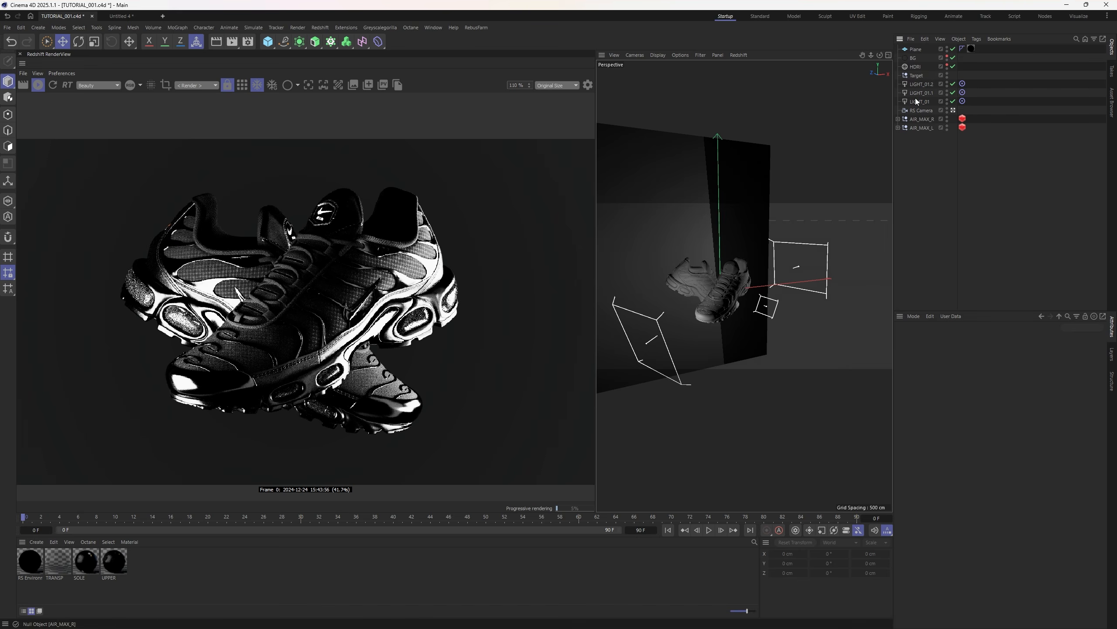
{"action": "left_click", "coordinate": [915, 66]}
{"action": "mouse_move", "coordinate": [1095, 522]}
{"action": "left_mouse_down"}
{"action": "mouse_move", "coordinate": [1109, 526]}
{"action": "mouse_move", "coordinate": [1089, 523]}
{"action": "left_mouse_up"}
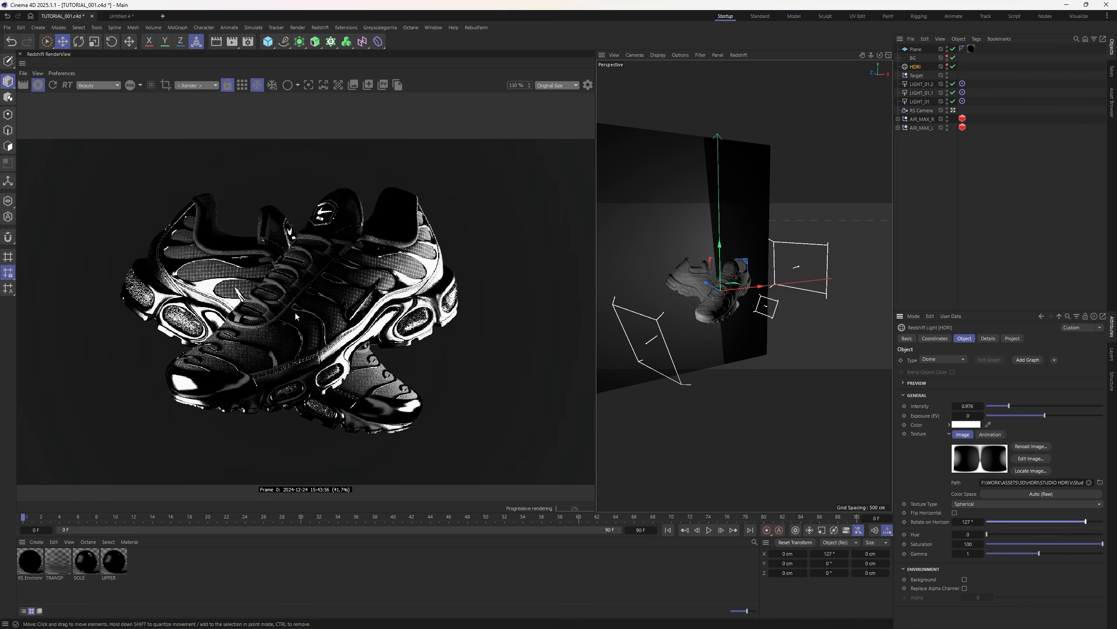
{"action": "scroll", "coordinate": [277, 322], "scroll_direction": "down", "scroll_amount": 3}
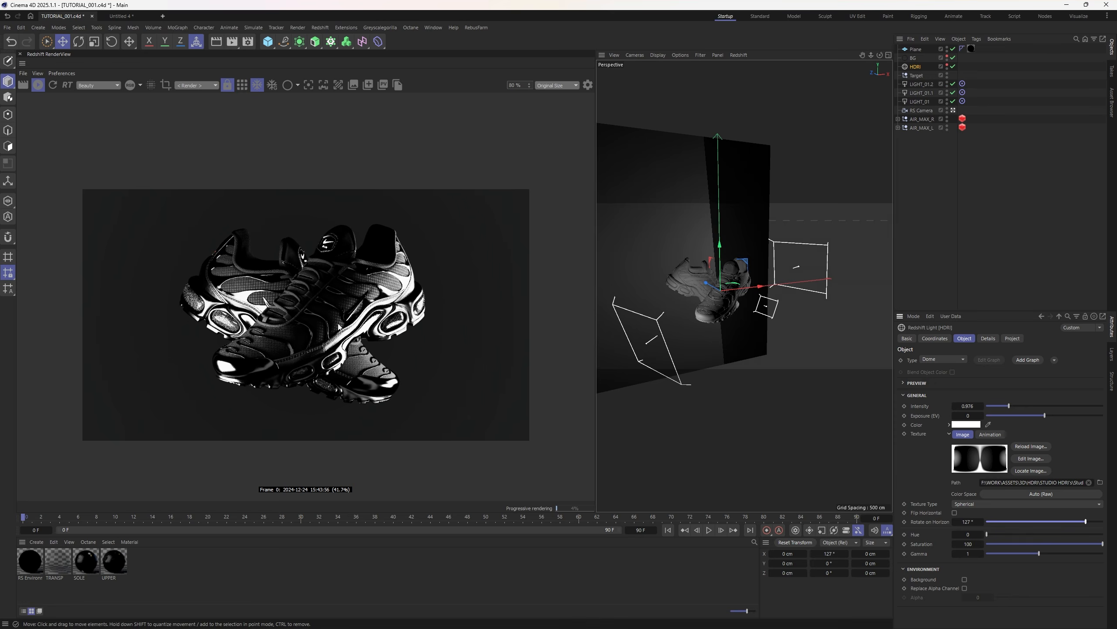
- Select the render camera and compare its view with the perspective overview
{"action": "left_click", "coordinate": [1006, 219]}
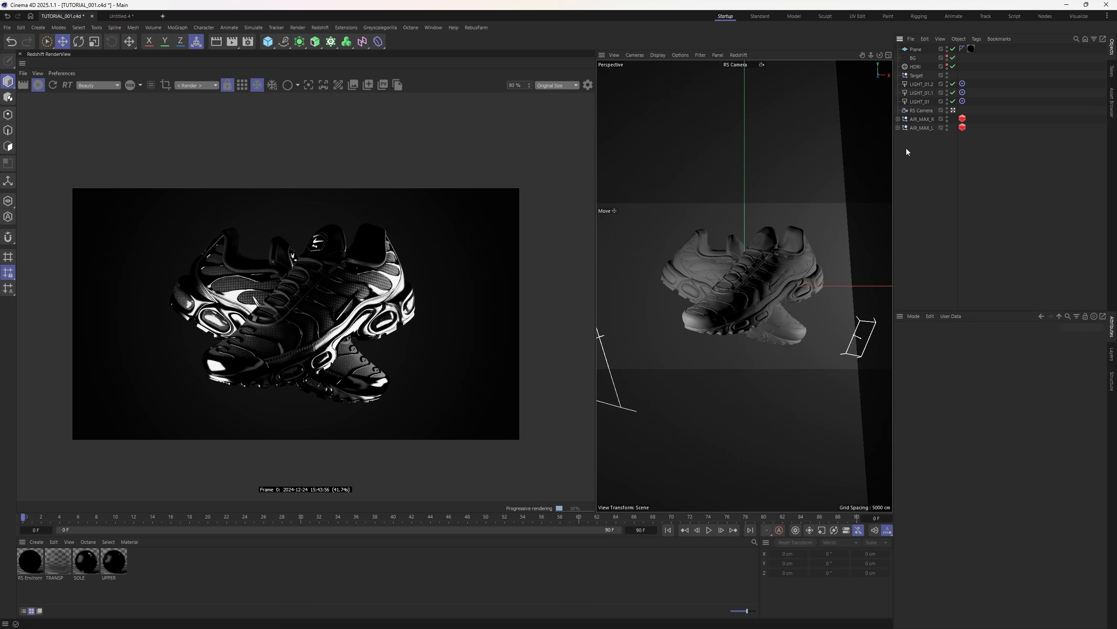
{"action": "left_click", "coordinate": [920, 111]}
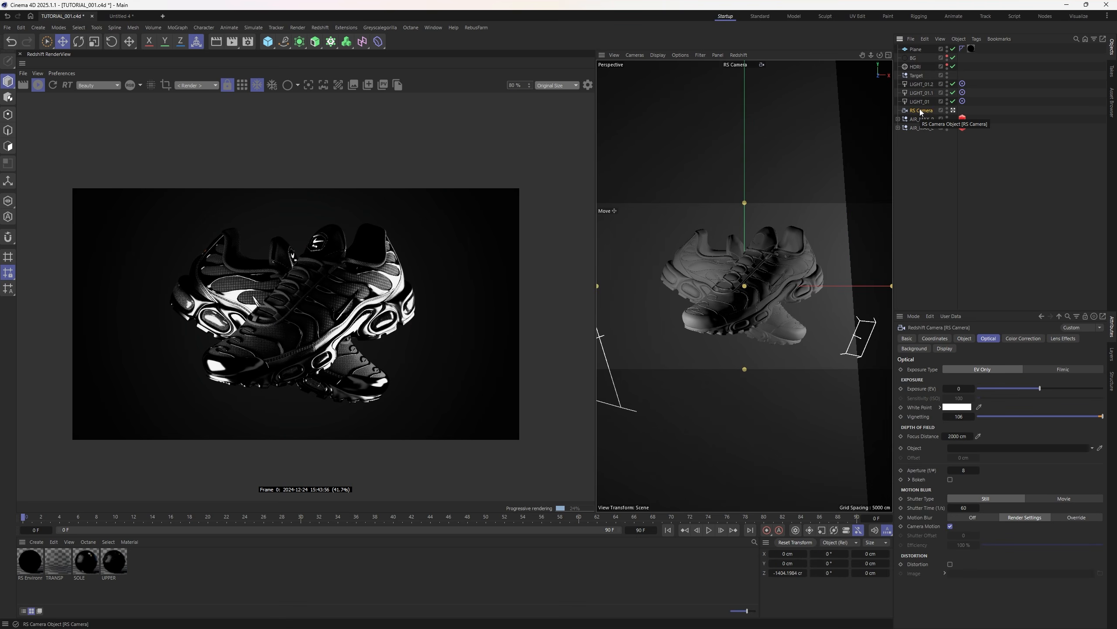
{"action": "key", "text": "ctrl+shift+z"}
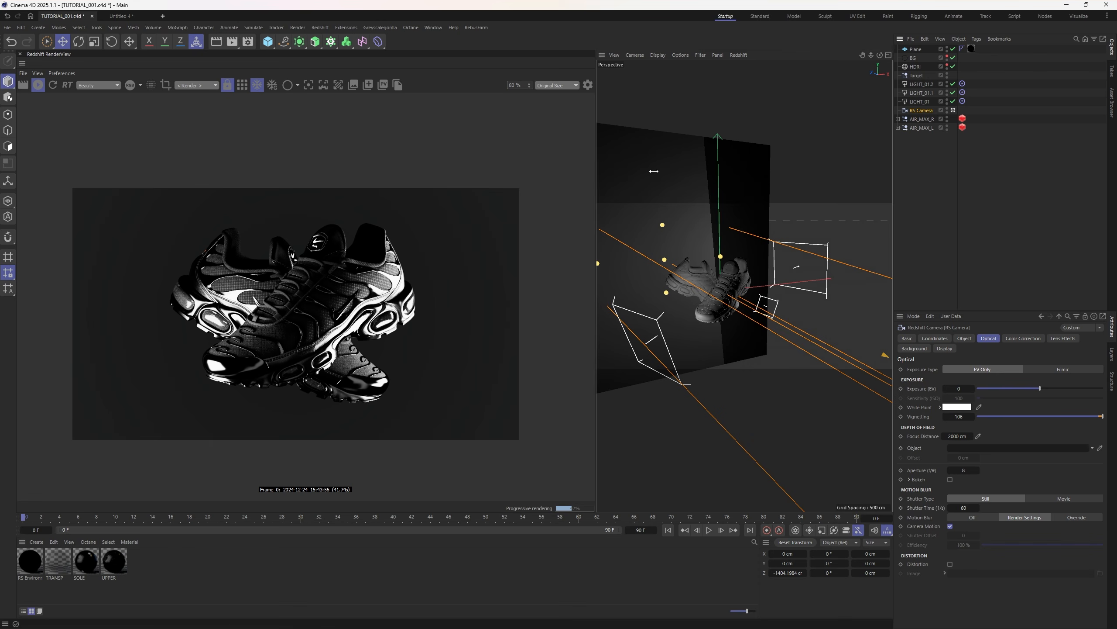
{"action": "key", "text": "ctrl+shift+y"}
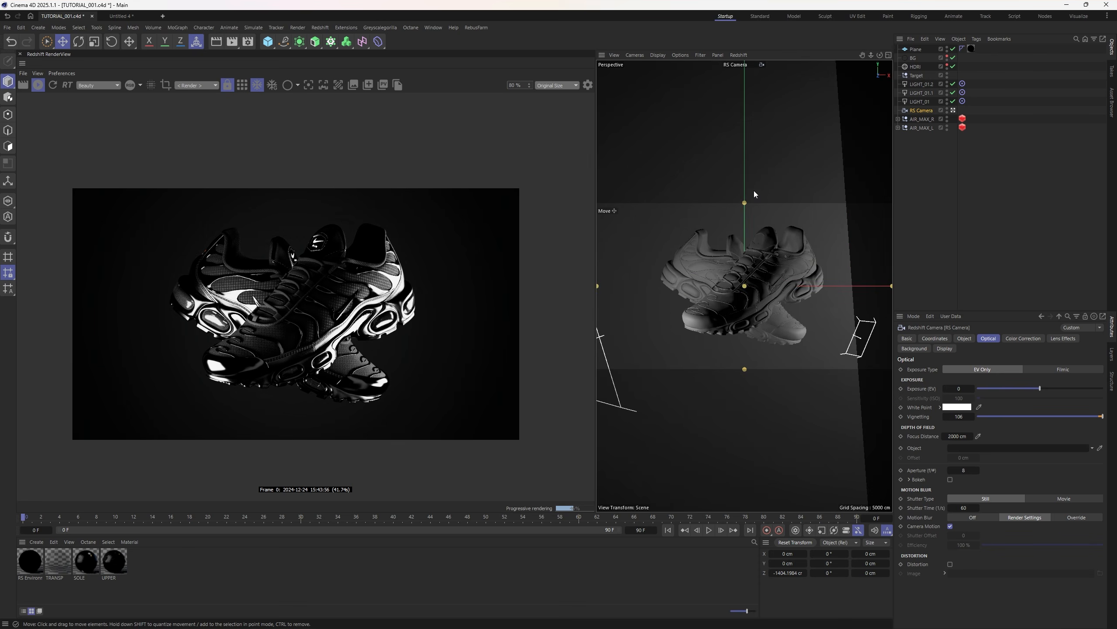
{"action": "key", "text": "ctrl+shift+z"}
- Render the preview through RS Camera and raise the HDRI intensity to 1.805
{"action": "left_click", "coordinate": [205, 86]}
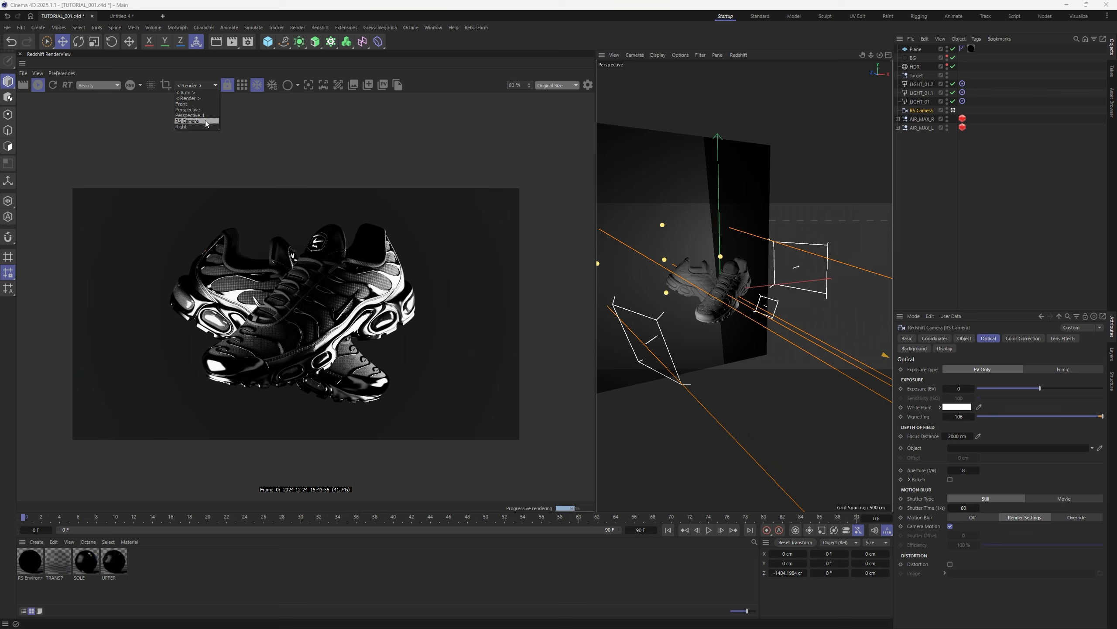
{"action": "left_click", "coordinate": [205, 121]}
{"action": "left_click", "coordinate": [197, 86]}
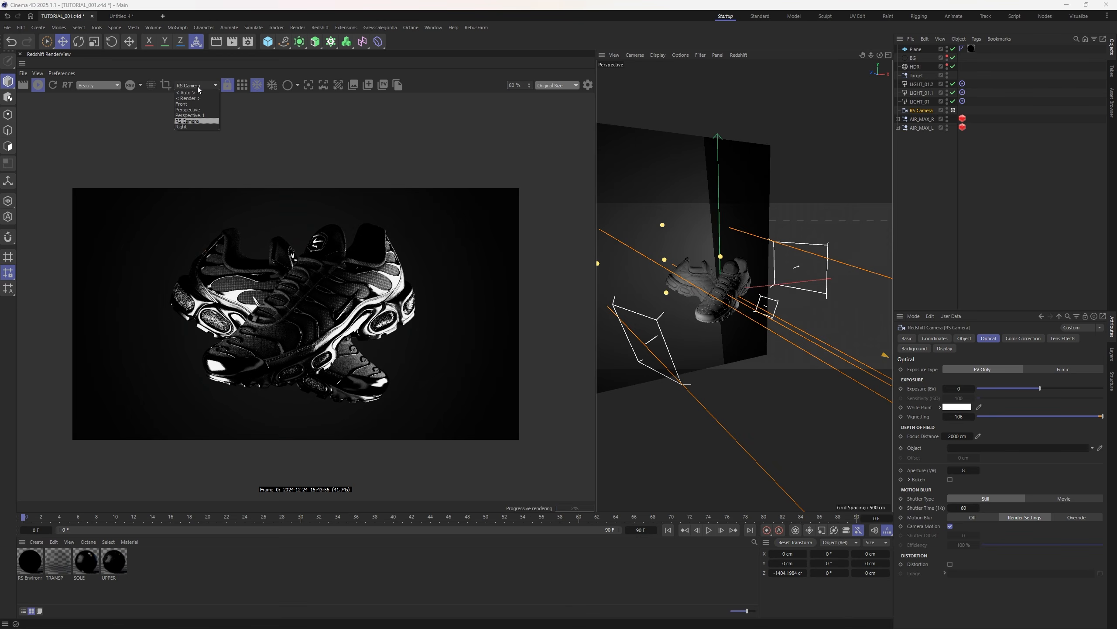
{"action": "left_click", "coordinate": [194, 126]}
{"action": "key", "text": "ctrl+shift+y"}
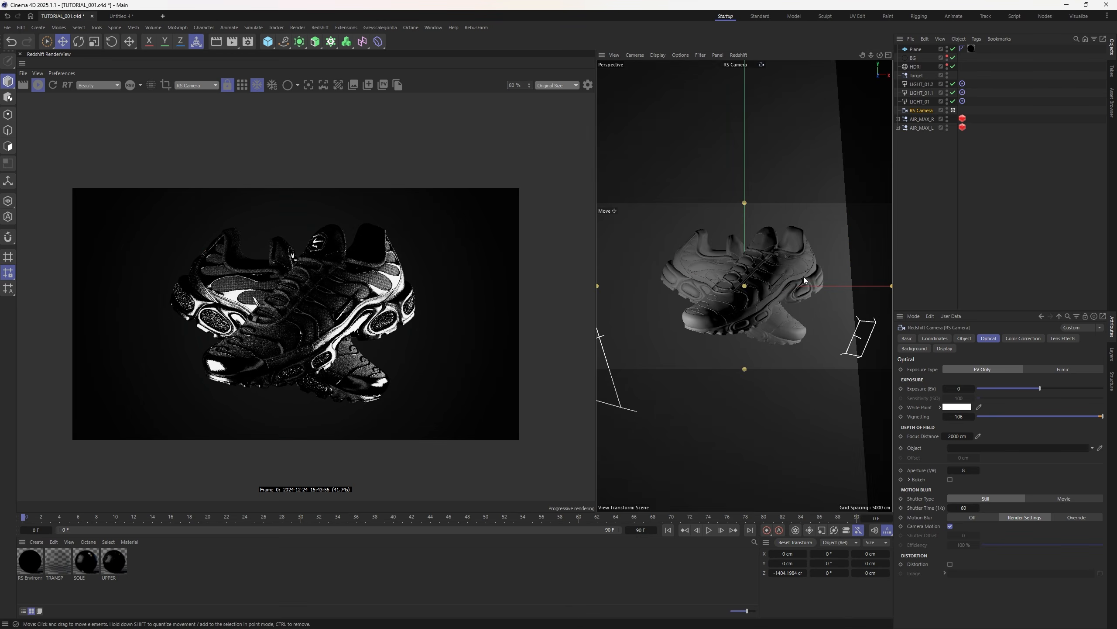
{"action": "key", "text": "ctrl+shift+z"}
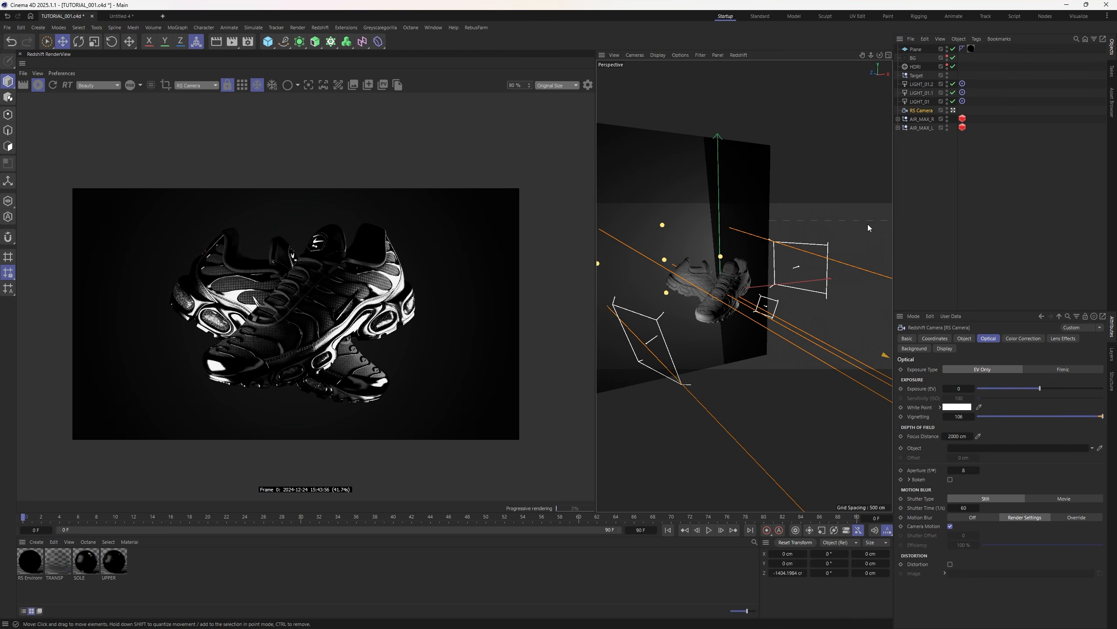
{"action": "left_click", "coordinate": [843, 225]}
{"action": "left_click_drag", "start_coordinate": [1011, 406], "coordinate": [1030, 406]}
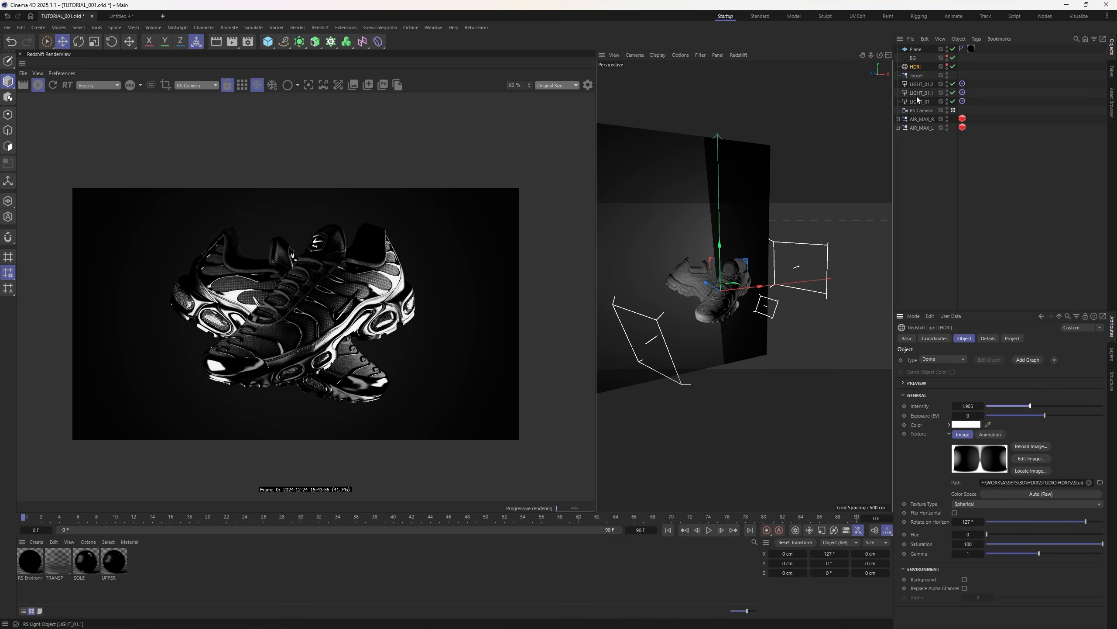
- Bend the Color Controls curve into an S, pulling shadows down and lifting highlights
{"action": "left_click", "coordinate": [588, 85]}
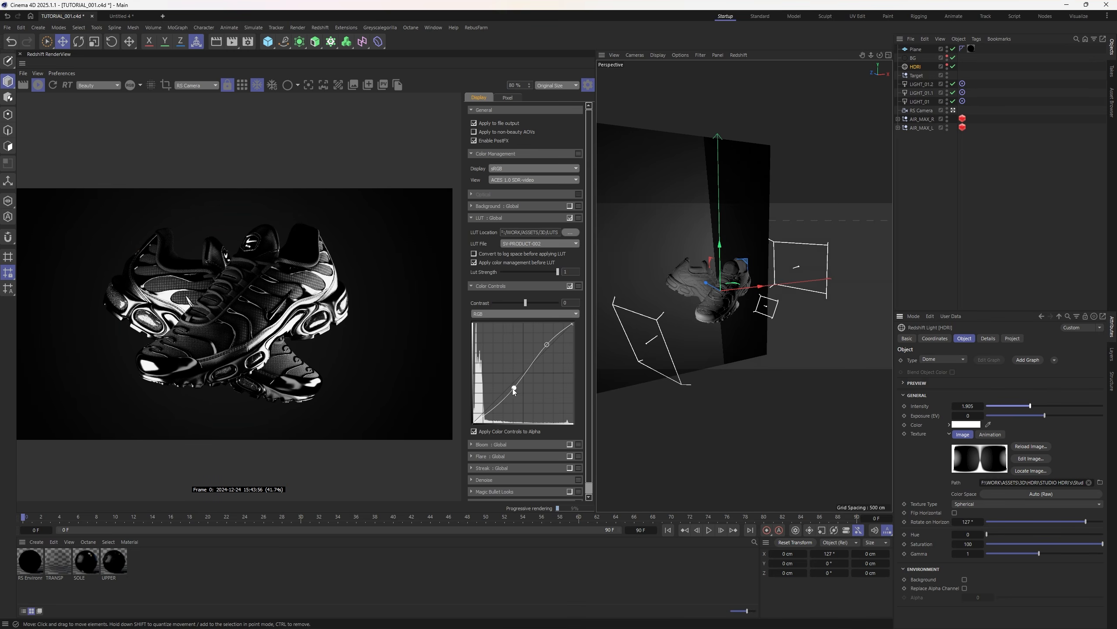
{"action": "left_click_drag", "start_coordinate": [513, 389], "coordinate": [516, 393]}
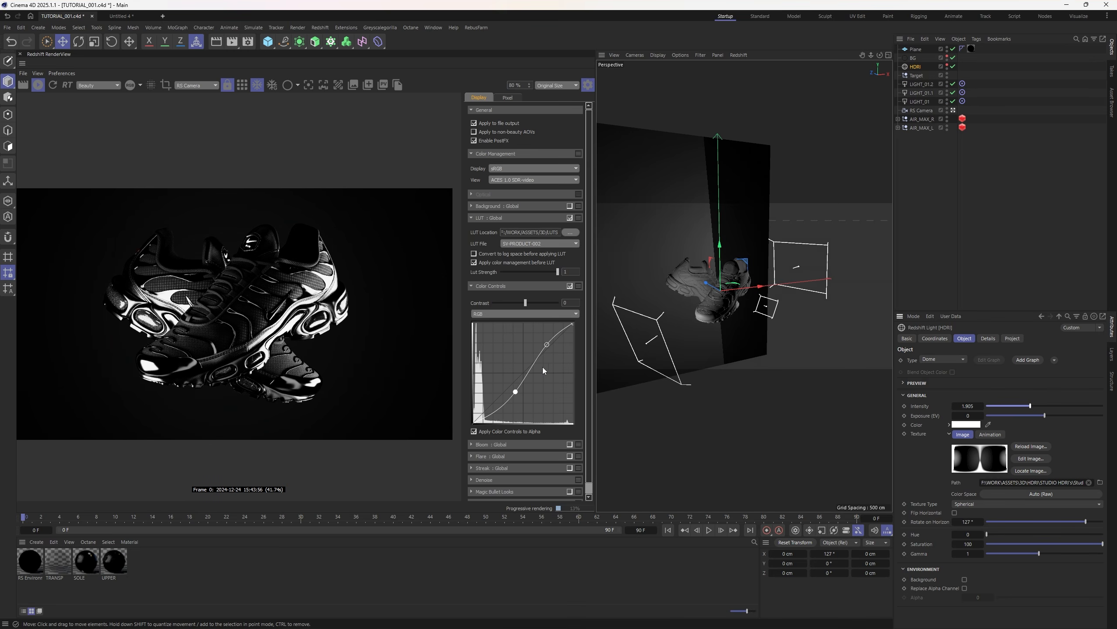
{"action": "left_click_drag", "start_coordinate": [547, 347], "coordinate": [547, 341]}
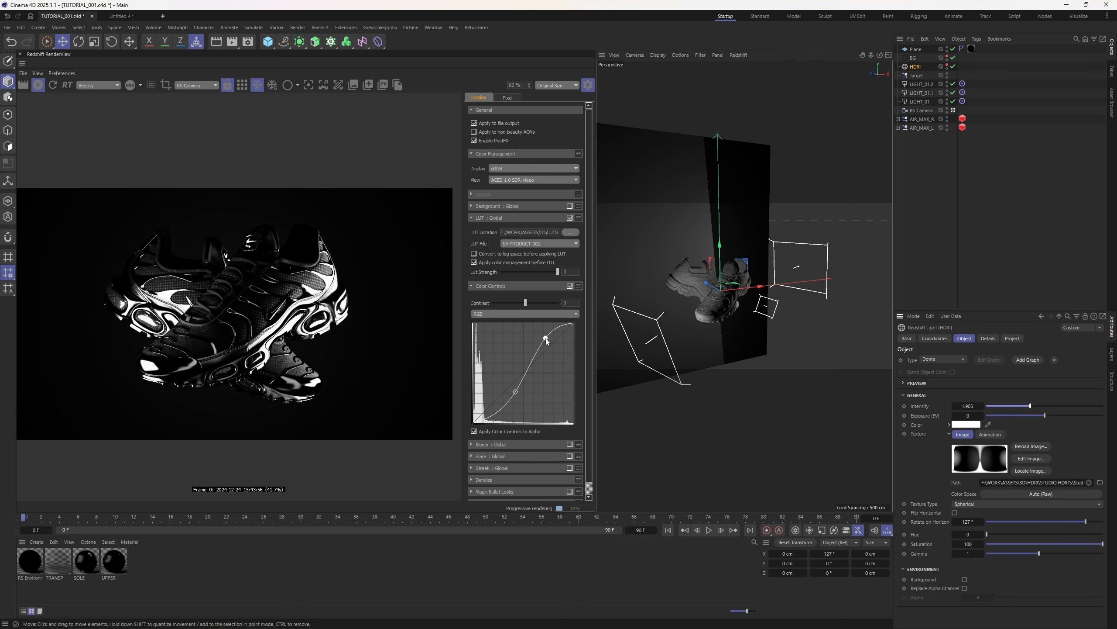
{"action": "left_click", "coordinate": [588, 85]}
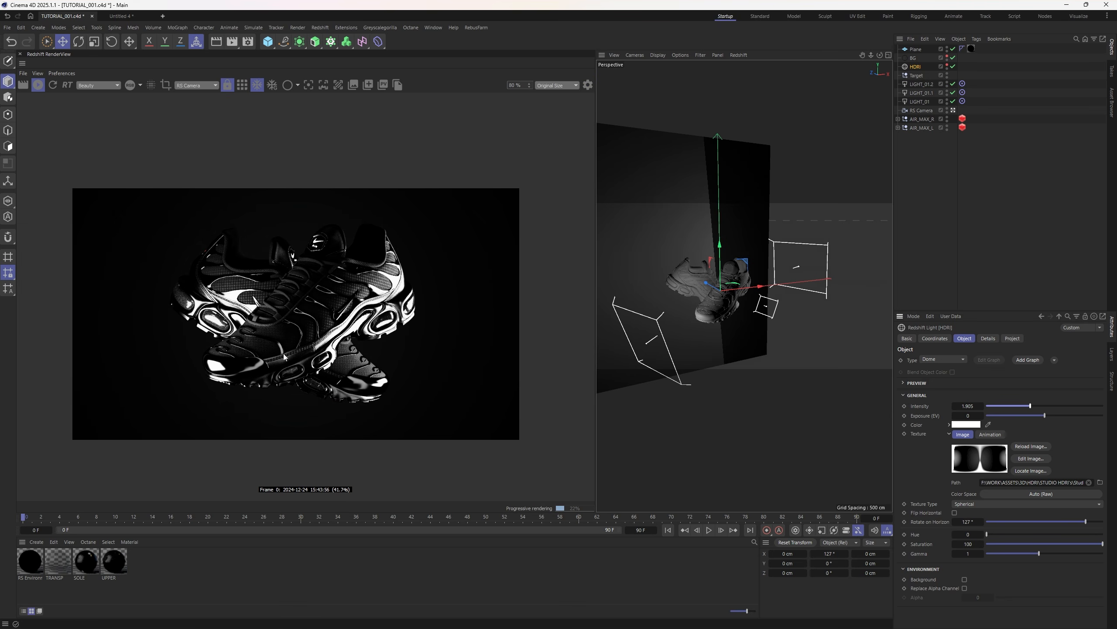
{"action": "scroll", "coordinate": [284, 357], "scroll_direction": "up", "scroll_amount": 3}
{"action": "scroll", "coordinate": [271, 322], "scroll_direction": "down", "scroll_amount": 1}
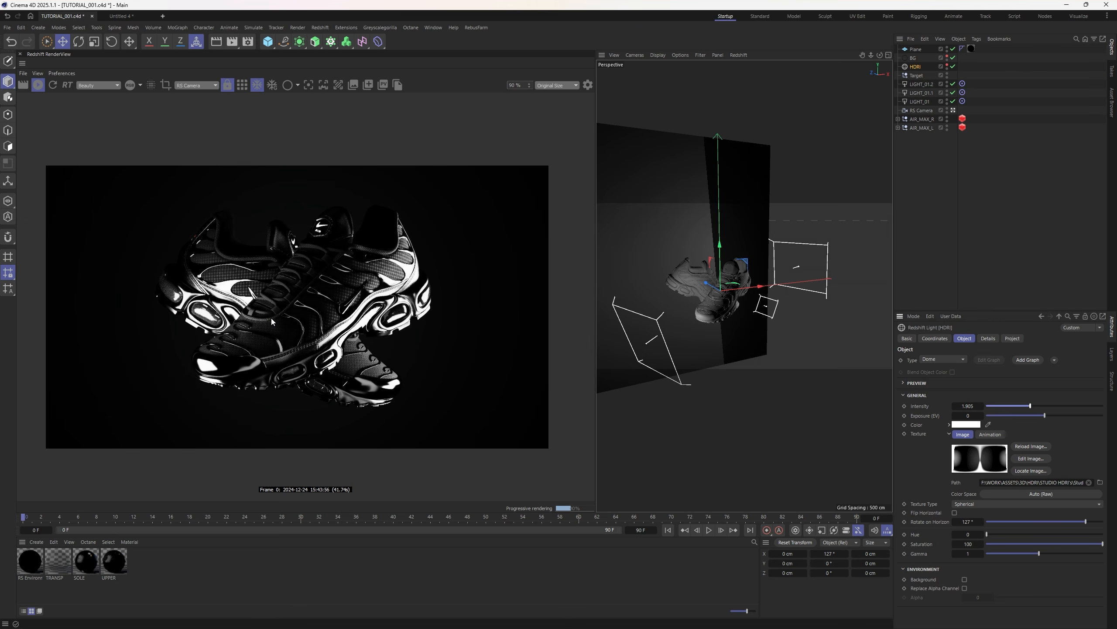
{"action": "scroll", "coordinate": [266, 299], "scroll_direction": "down", "scroll_amount": 4}
{"action": "scroll", "coordinate": [273, 264], "scroll_direction": "up", "scroll_amount": 3}
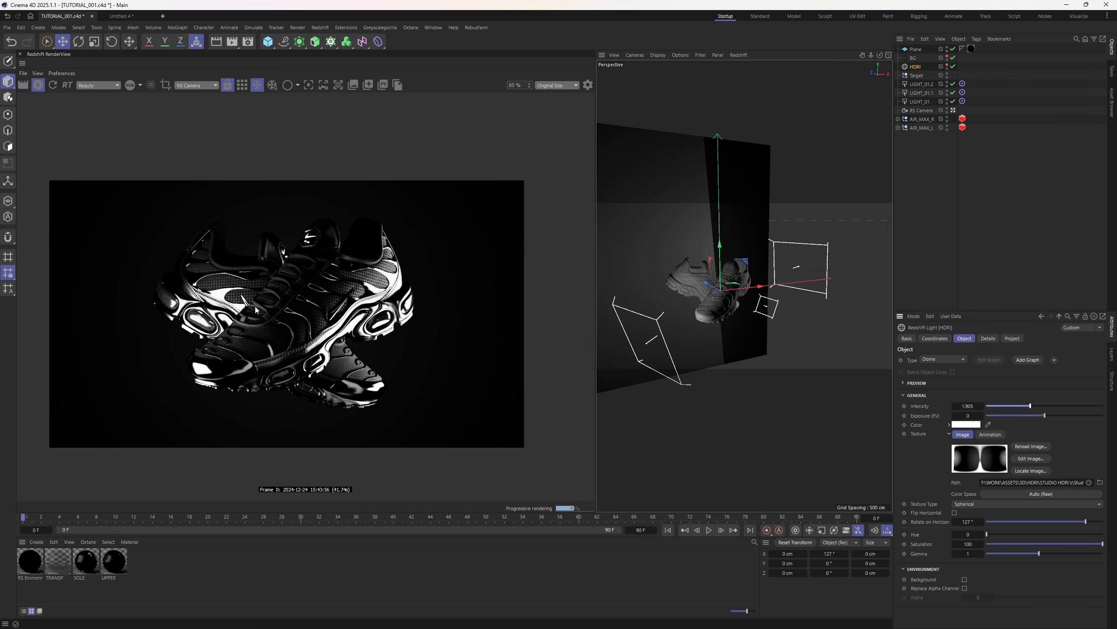
{"action": "scroll", "coordinate": [255, 306], "scroll_direction": "up", "scroll_amount": 1}
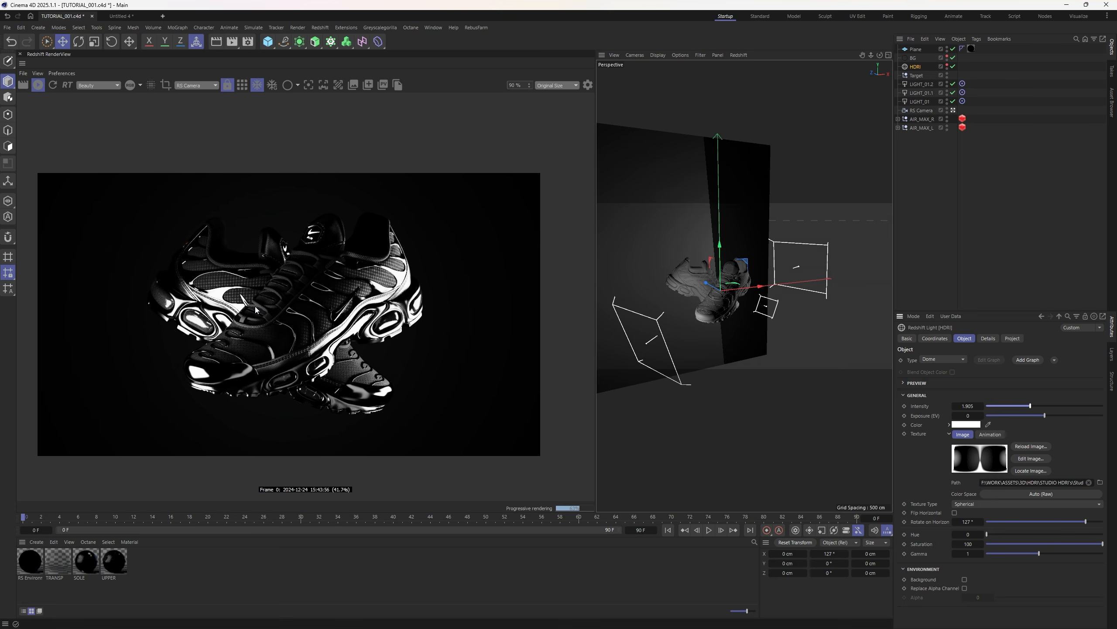
- View through the render camera and switch off LIGHT_01, LIGHT_01.1 and LIGHT_01.2
{"action": "left_click", "coordinate": [787, 280]}
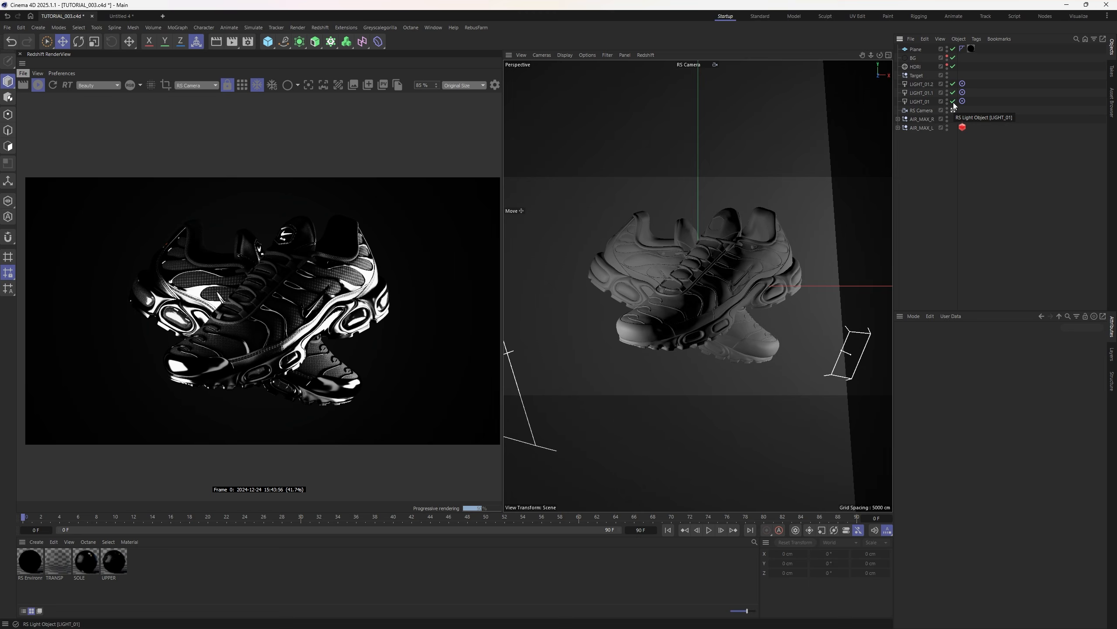
{"action": "left_click_drag", "start_coordinate": [953, 102], "coordinate": [953, 84]}
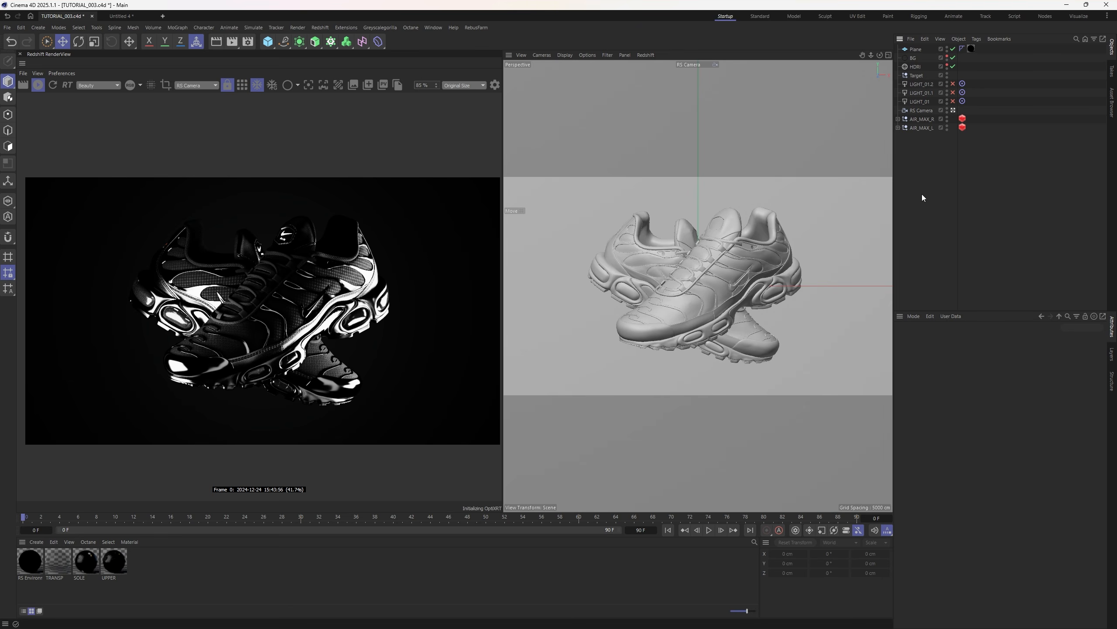
- Hide the left shoe and zero the right shoe's position and rotation so it faces front
{"action": "left_click", "coordinate": [947, 126]}
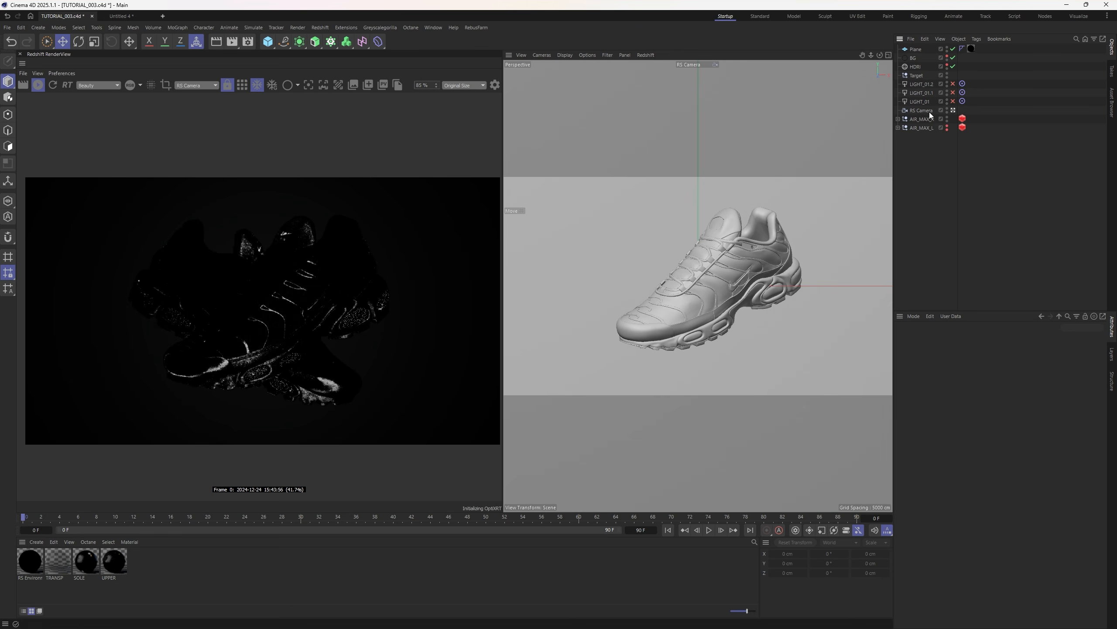
{"action": "left_click", "coordinate": [921, 118]}
{"action": "left_click", "coordinate": [938, 371]}
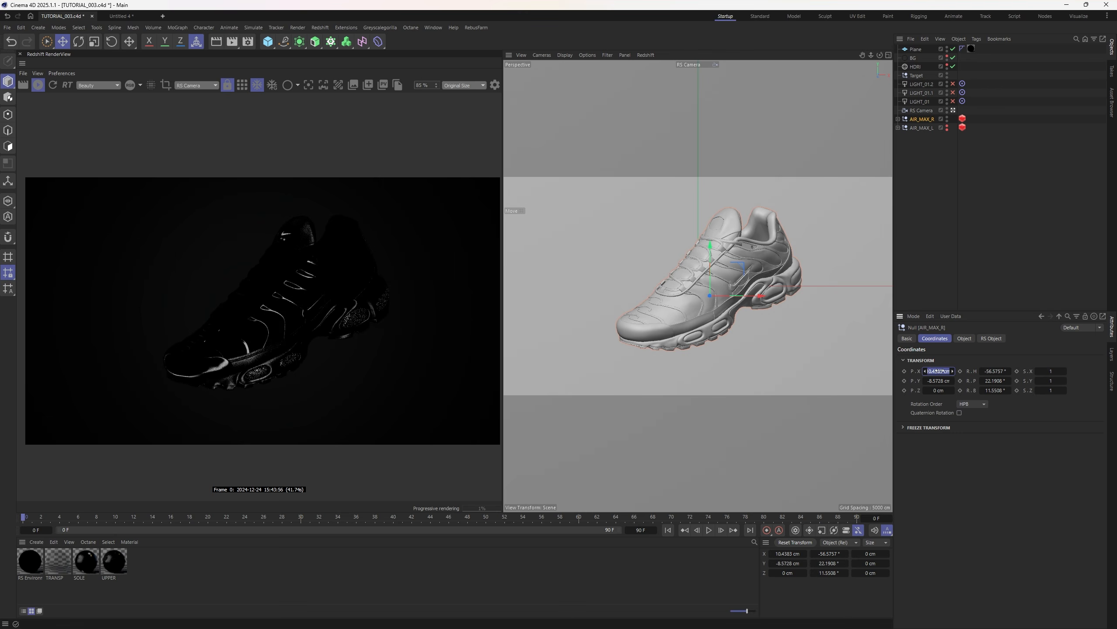
{"action": "type", "text": "0"}
{"action": "key", "text": "Tab"}
{"action": "type", "text": "0"}
{"action": "key", "text": "Tab"}
{"action": "key", "text": "Tab"}
{"action": "type", "text": "0"}
{"action": "key", "text": "Tab"}
{"action": "key", "text": "0"}
{"action": "key", "text": "Tab"}
{"action": "type", "text": "0"}
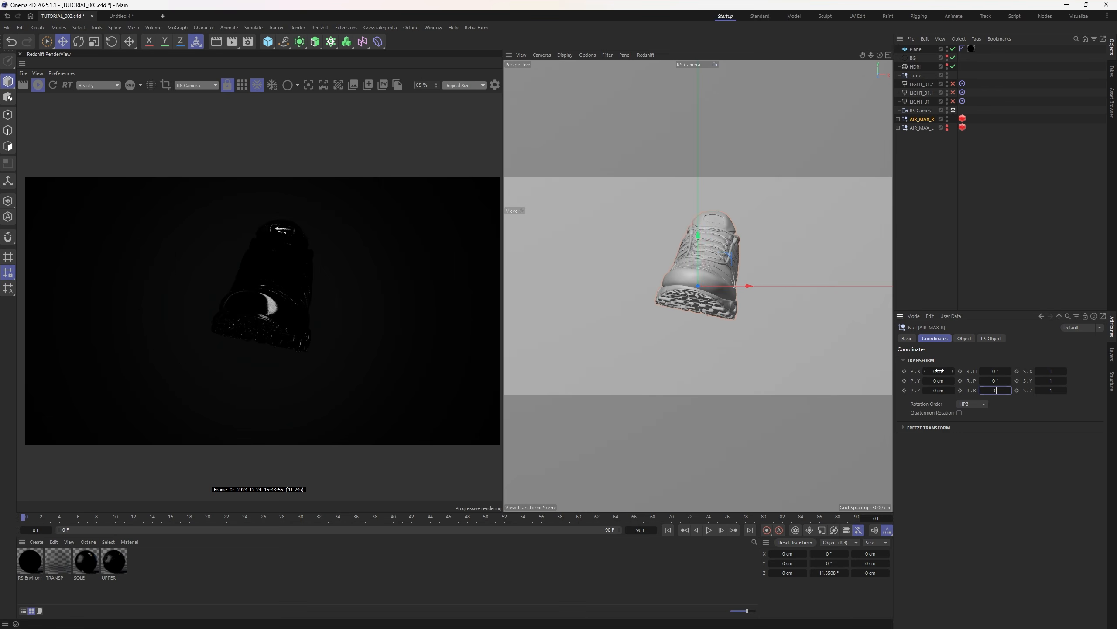
{"action": "key", "text": "Return"}
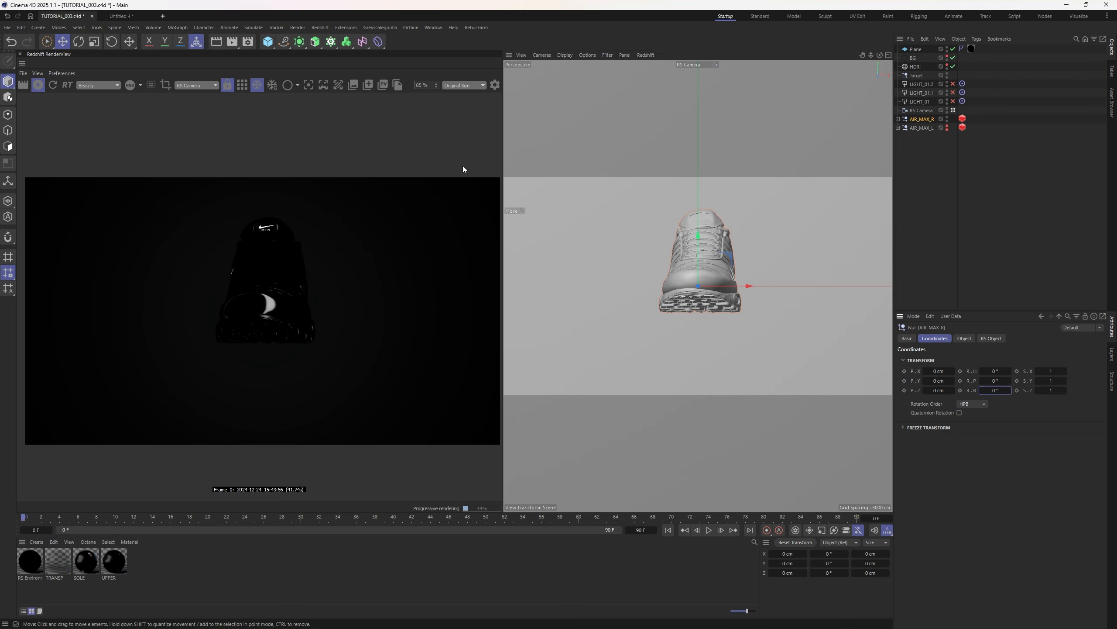
- Wrap the right shoe in a Radial cloner on the XY plane with more clones spread apart
{"action": "left_click", "coordinate": [177, 27]}
{"action": "left_click", "coordinate": [201, 67], "text": "alt"}
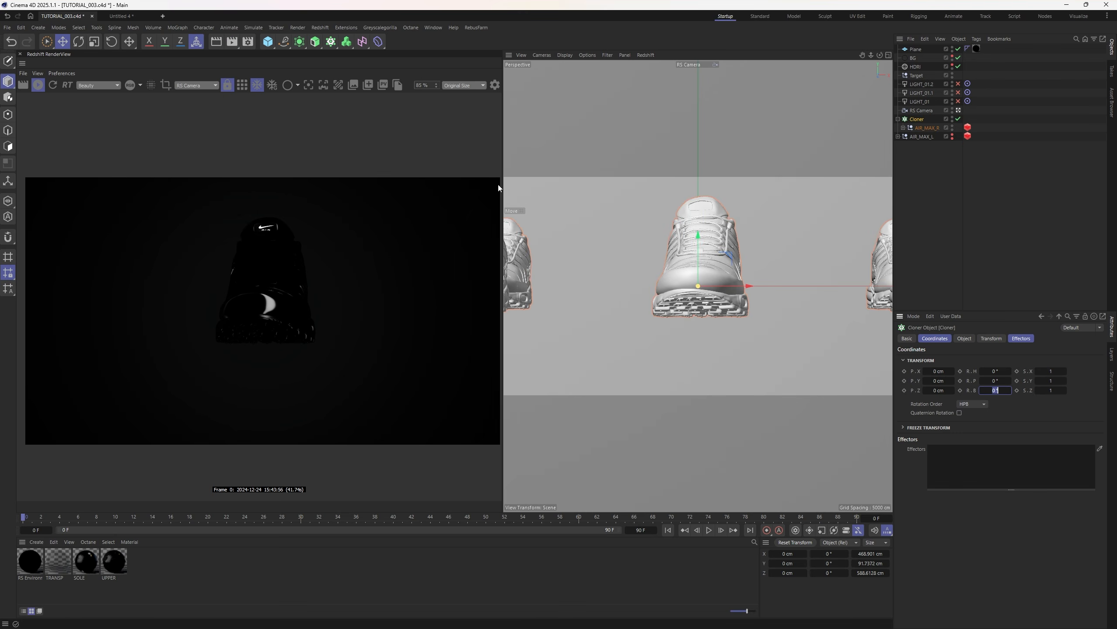
{"action": "left_click", "coordinate": [965, 338]}
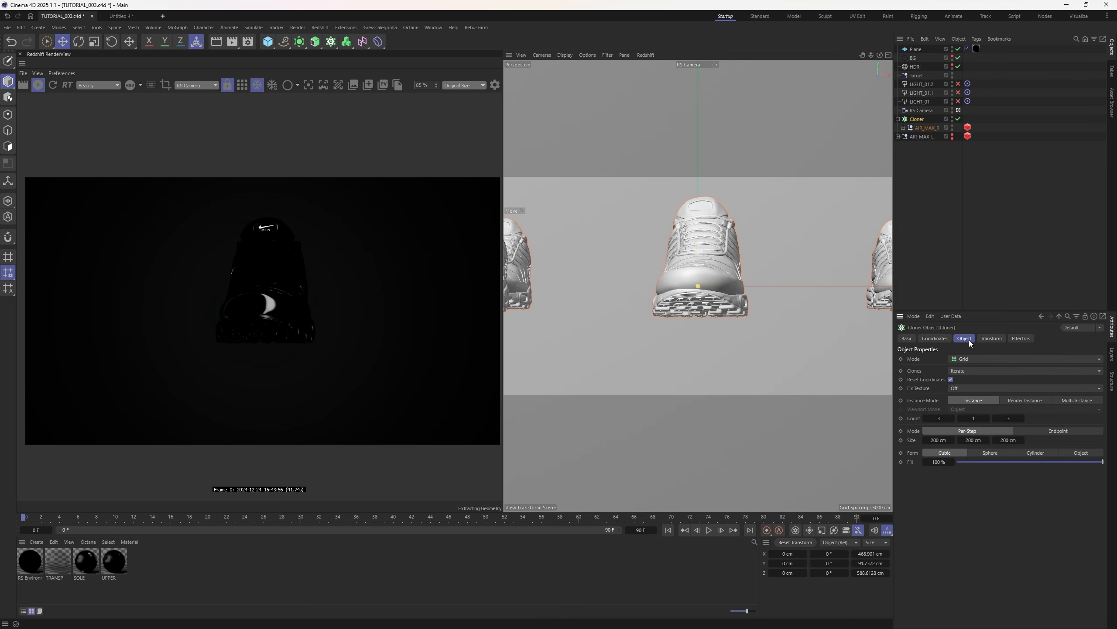
{"action": "left_click", "coordinate": [1080, 400]}
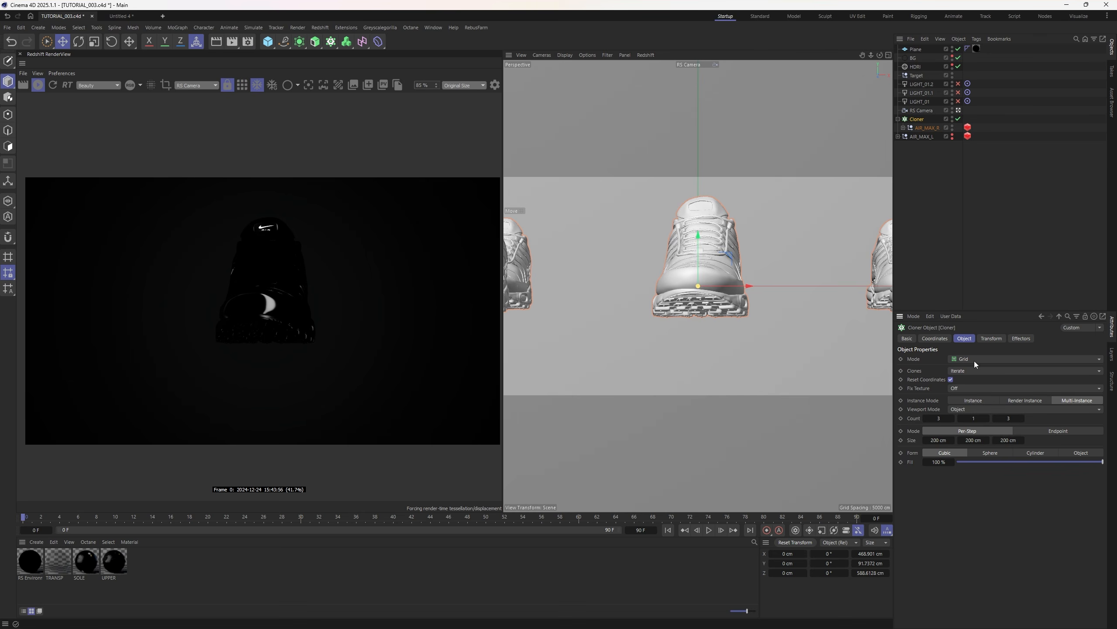
{"action": "scroll", "coordinate": [971, 357], "scroll_direction": "up", "scroll_amount": 1}
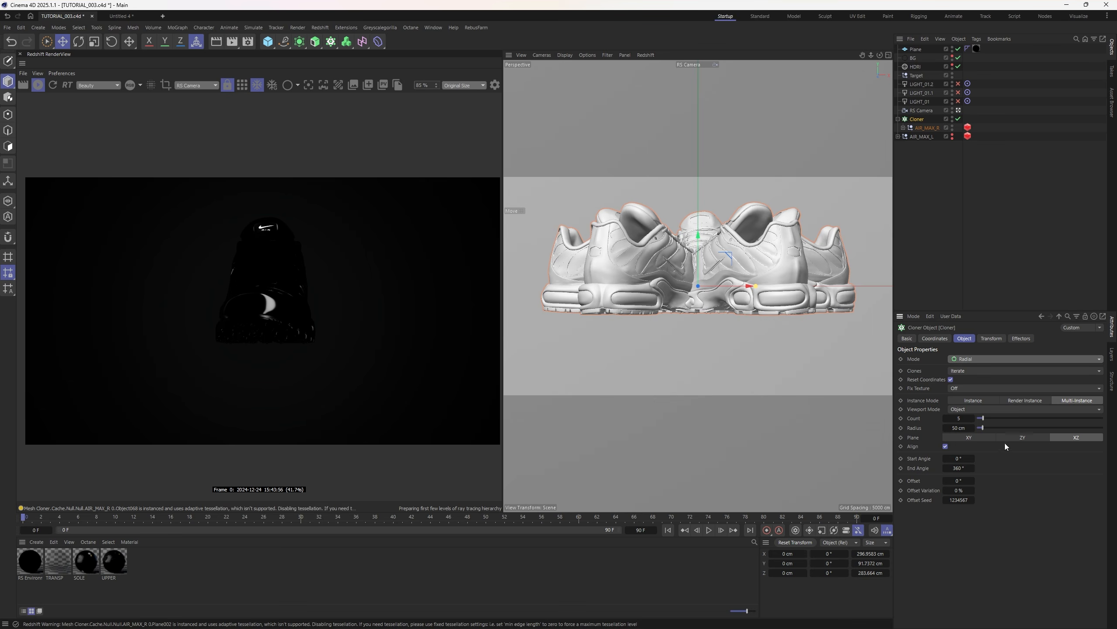
{"action": "left_click", "coordinate": [1028, 437]}
{"action": "left_click", "coordinate": [980, 439]}
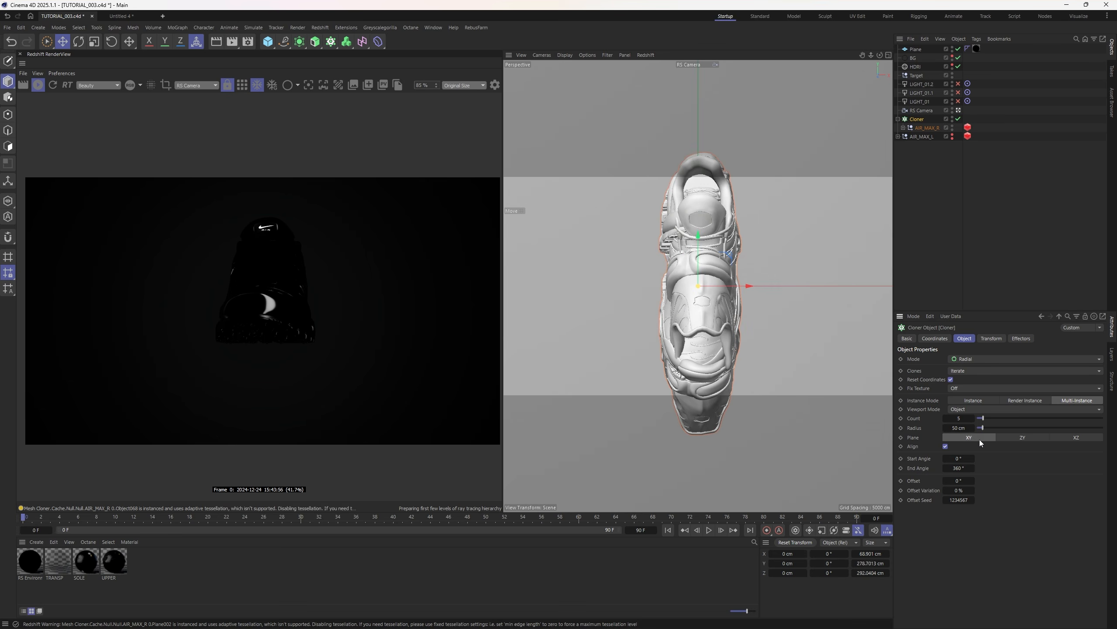
{"action": "left_click", "coordinate": [972, 418]}
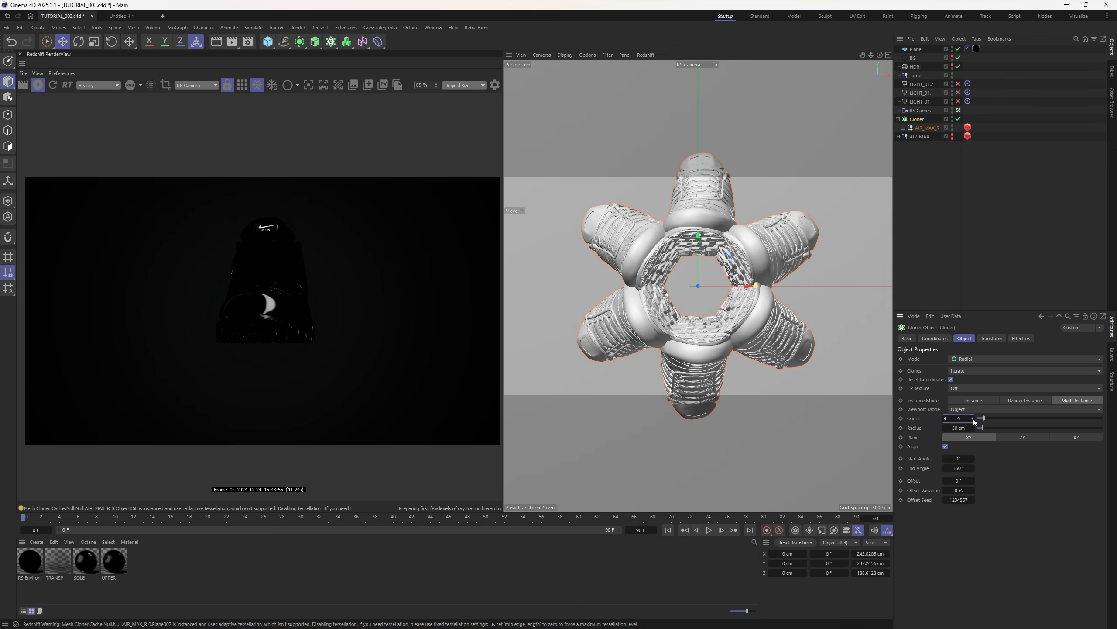
{"action": "left_click_drag", "start_coordinate": [981, 427], "coordinate": [987, 430]}
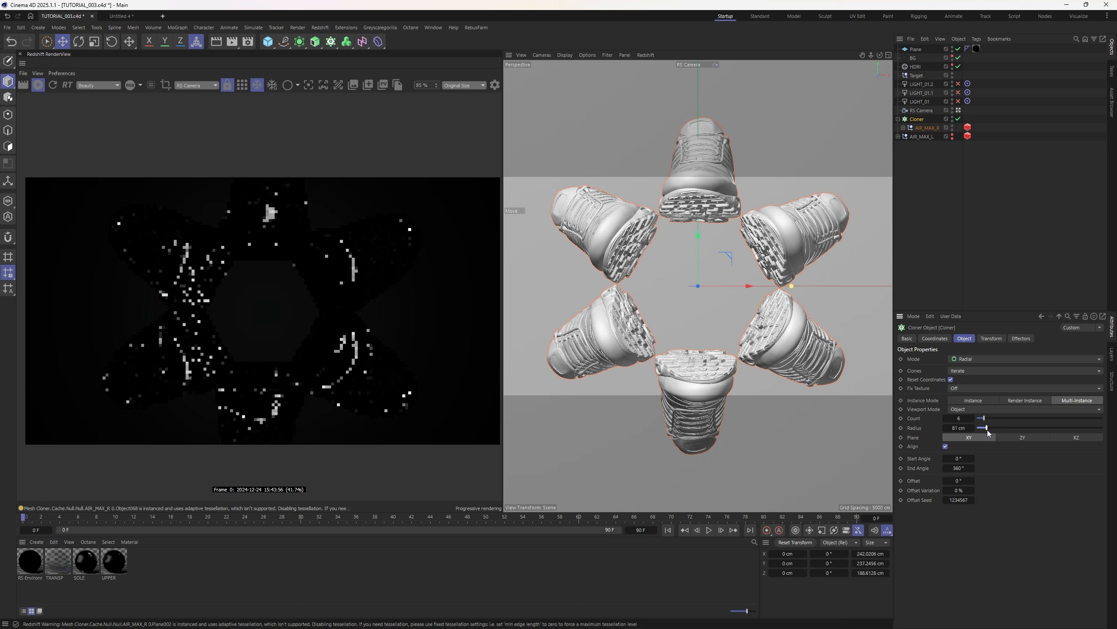
- Twist the clones with rotation H -51° and B 10° and widen the radius to 112 cm
{"action": "left_click", "coordinate": [991, 338]}
{"action": "left_click_drag", "start_coordinate": [993, 371], "coordinate": [1011, 390]}
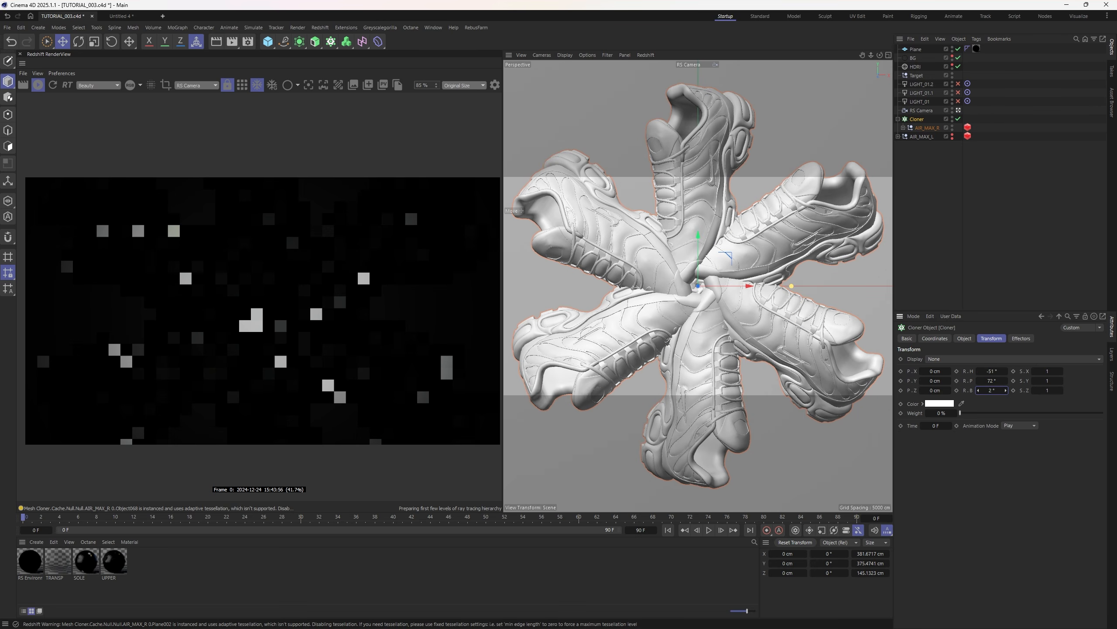
{"action": "left_click", "coordinate": [964, 338]}
{"action": "left_click_drag", "start_coordinate": [986, 428], "coordinate": [999, 382]}
{"action": "left_click", "coordinate": [993, 338]}
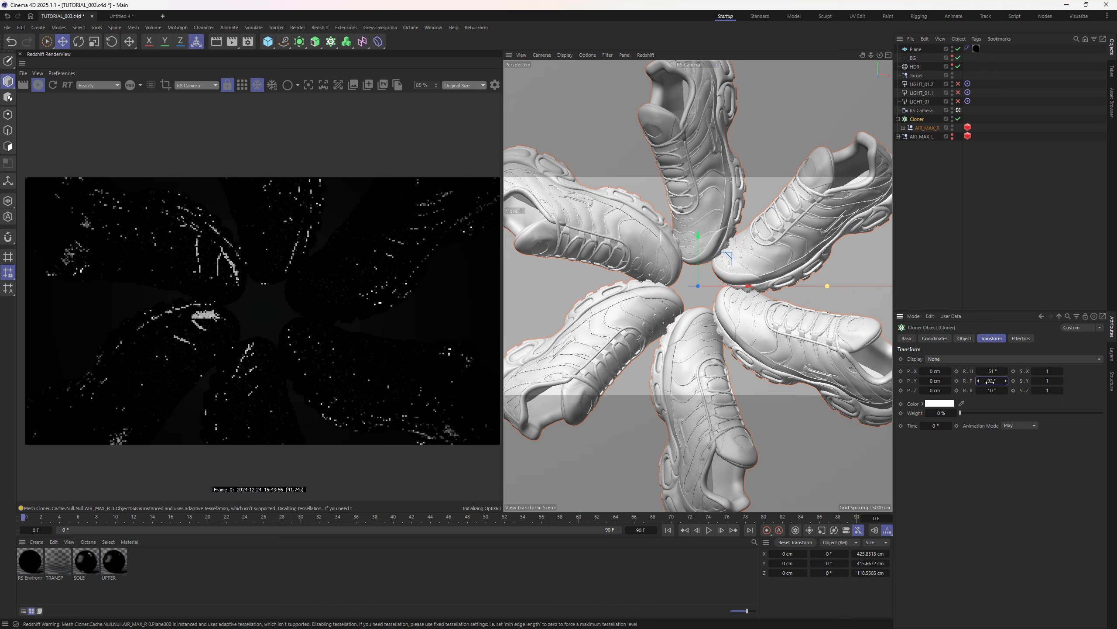
{"action": "left_click", "coordinate": [989, 192]}
- Widen the floor plane to about 860 cm to fit the ring
{"action": "mouse_move", "coordinate": [871, 55]}
{"action": "left_mouse_down"}
{"action": "mouse_move", "coordinate": [854, 57]}
{"action": "mouse_move", "coordinate": [865, 56]}
{"action": "left_mouse_up"}
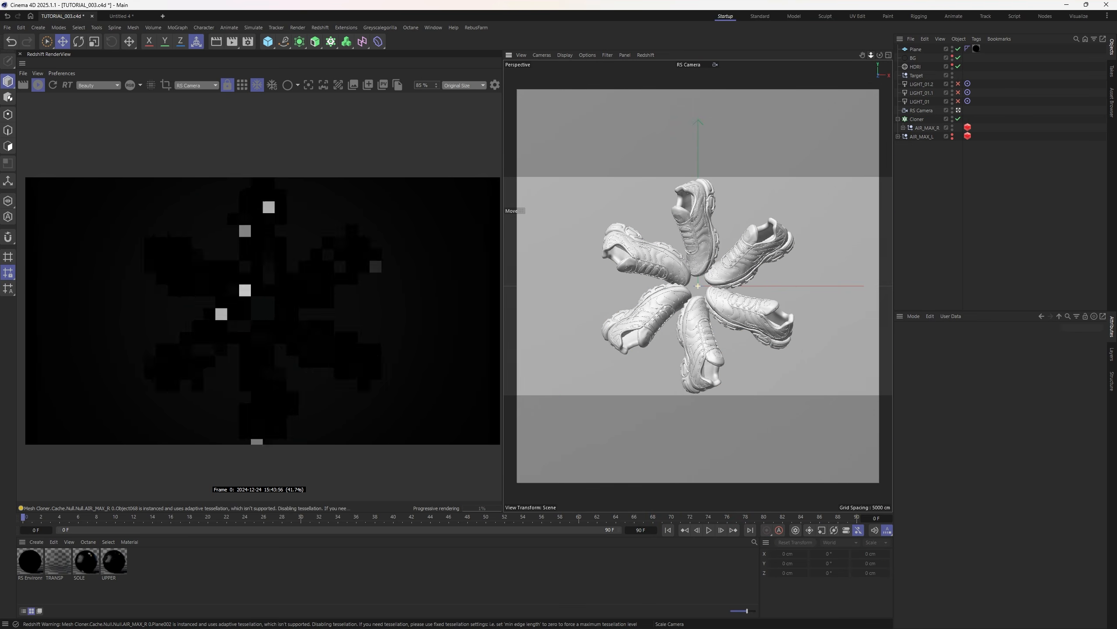
{"action": "left_click", "coordinate": [783, 265]}
{"action": "left_click_drag", "start_coordinate": [879, 286], "coordinate": [894, 286]}
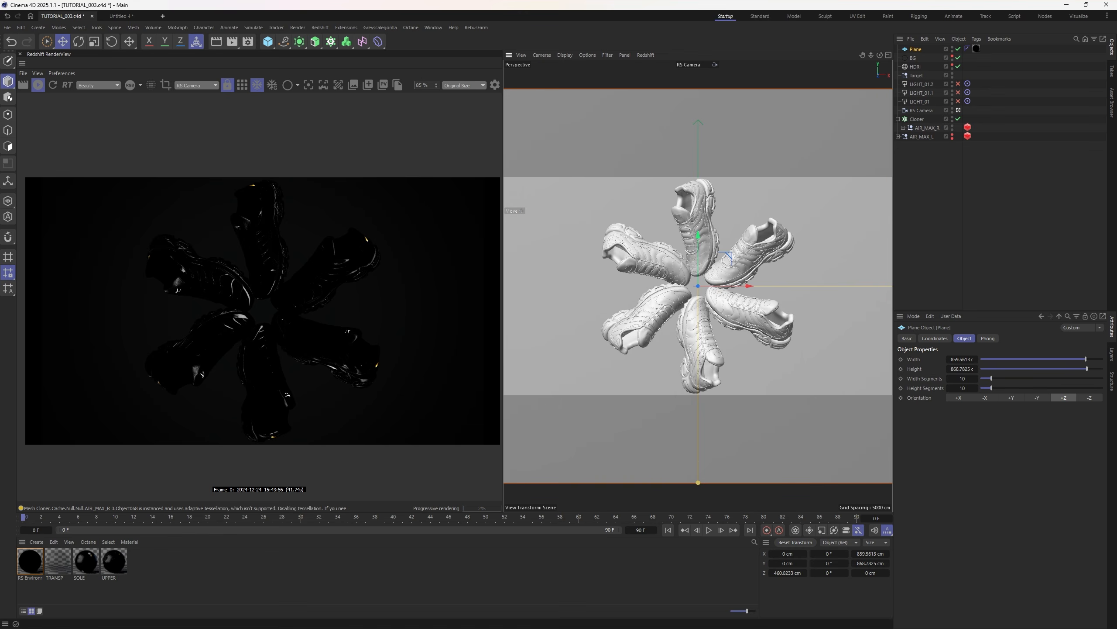
{"action": "left_click", "coordinate": [937, 185]}
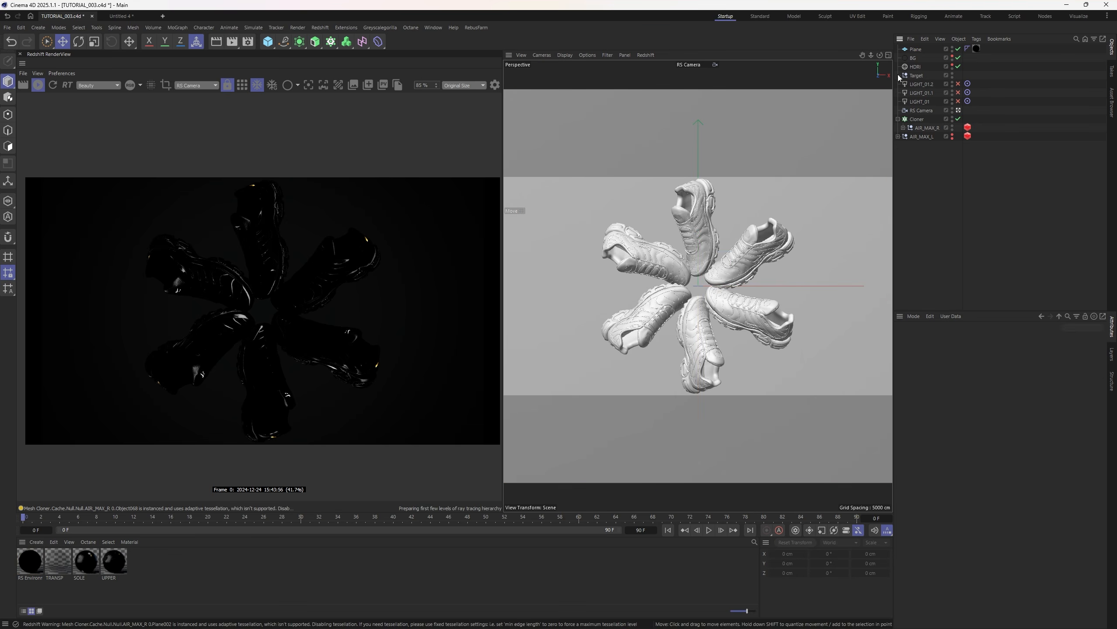
{"action": "left_click_drag", "start_coordinate": [871, 56], "coordinate": [867, 57]}
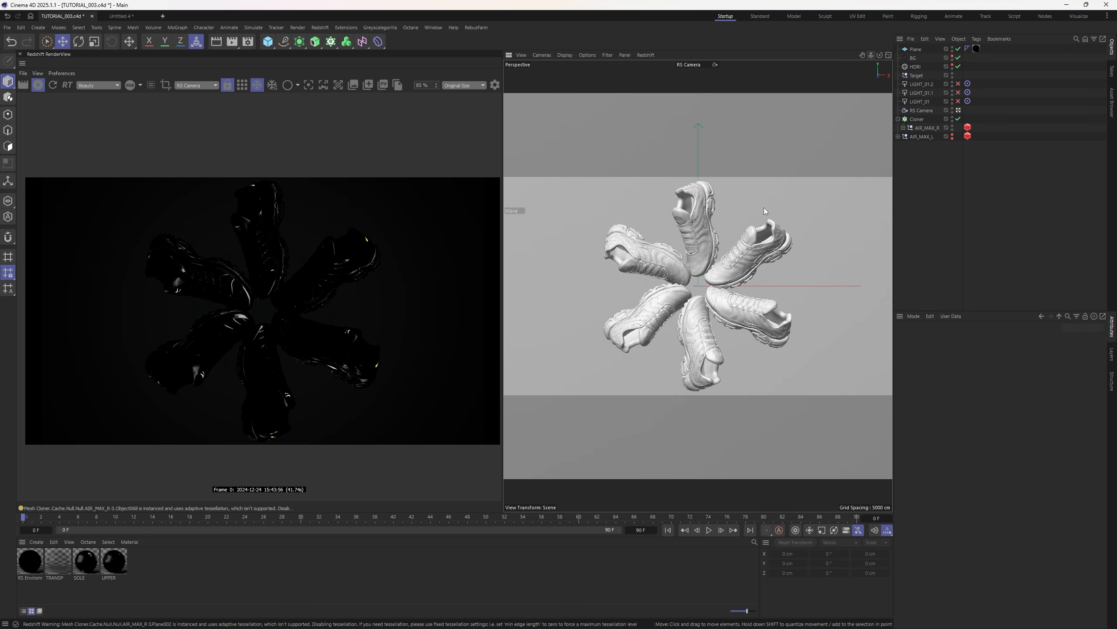
- Raise the cloner count to seven sneakers and switch LIGHT_01 on
{"action": "left_click", "coordinate": [929, 119]}
{"action": "left_click", "coordinate": [965, 338]}
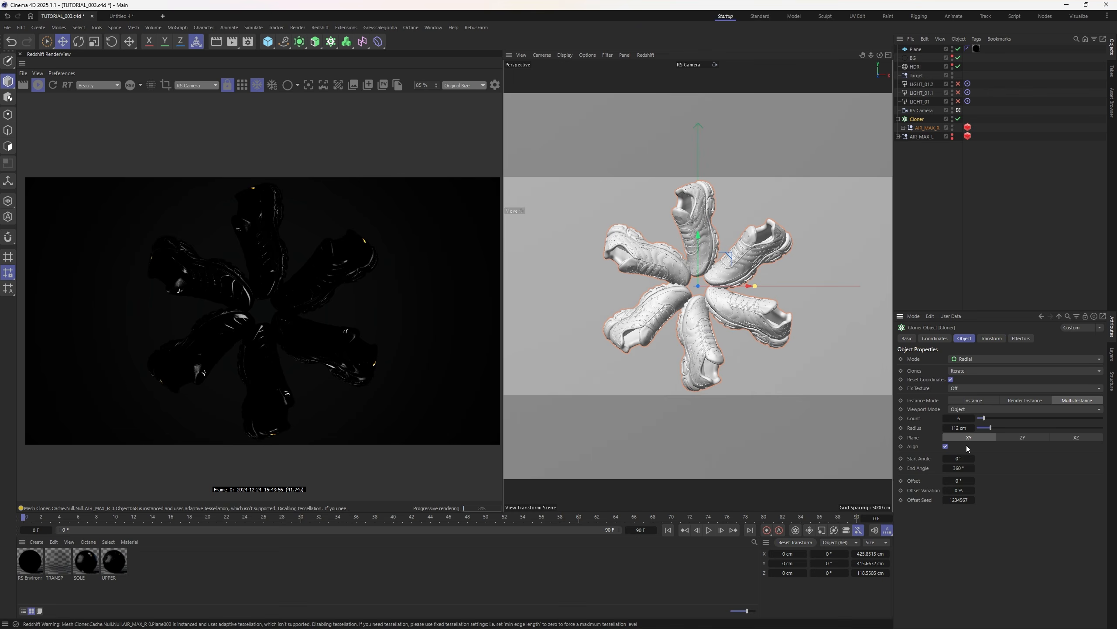
{"action": "left_click", "coordinate": [972, 418]}
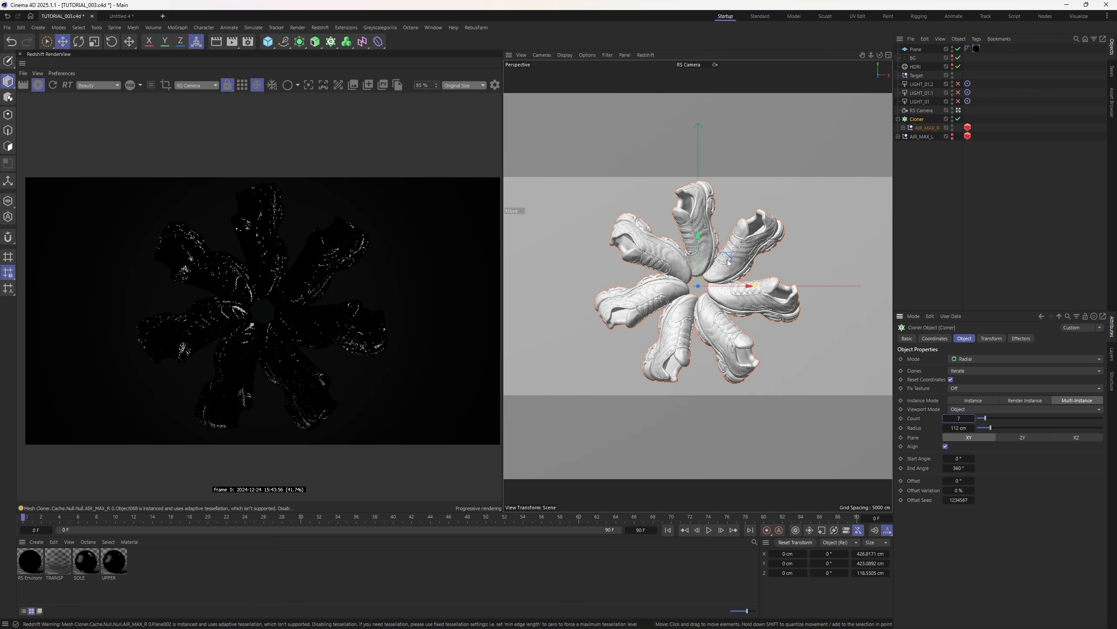
{"action": "left_click", "coordinate": [992, 338]}
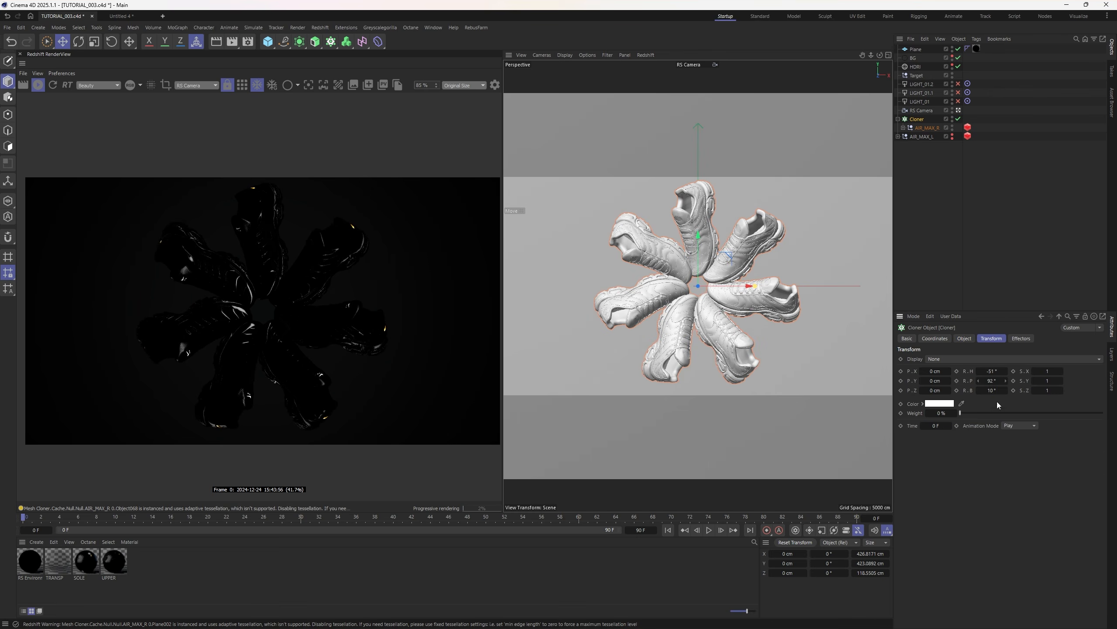
{"action": "left_click", "coordinate": [958, 101]}
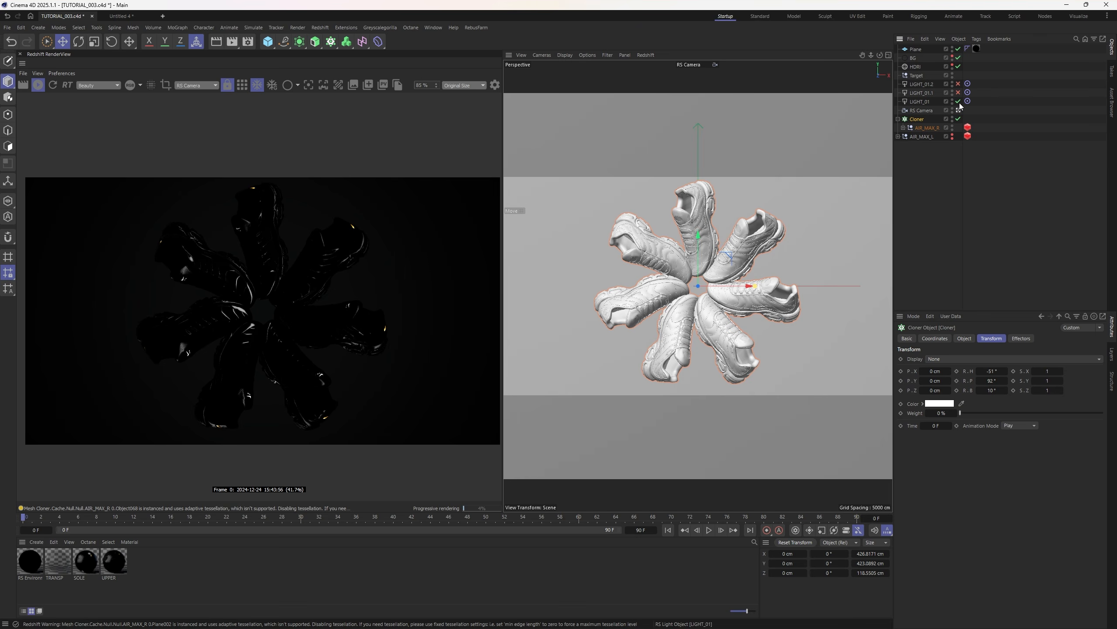
- Switch off LIGHT_01.2 and push LIGHT_01.1 further out to the left
{"action": "left_click", "coordinate": [930, 101]}
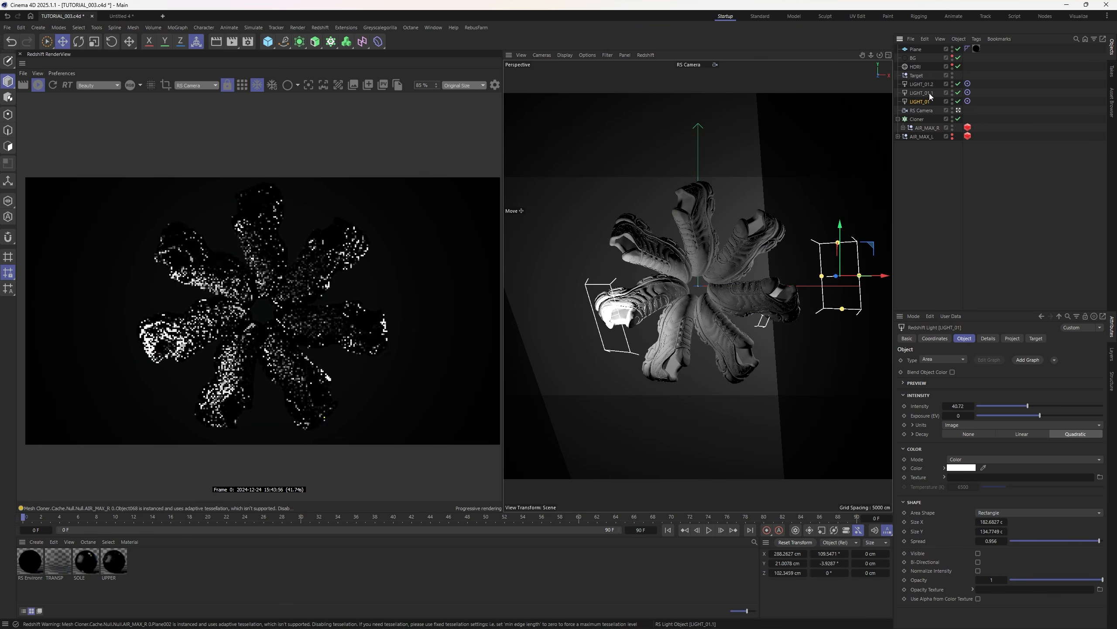
{"action": "left_click", "coordinate": [929, 93]}
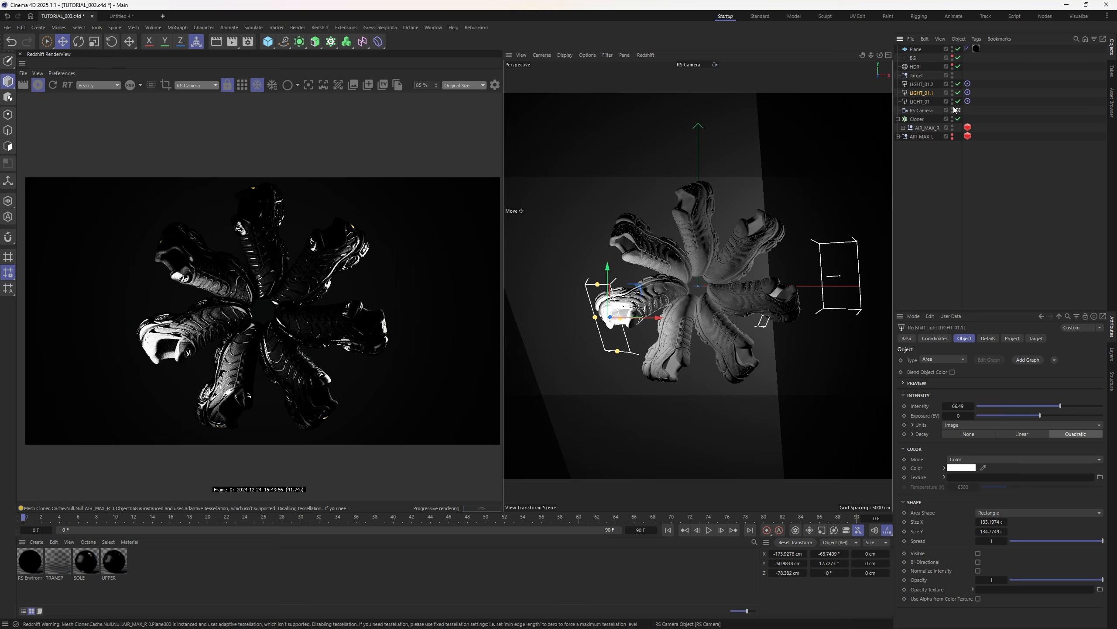
{"action": "left_click", "coordinate": [921, 84]}
{"action": "left_click", "coordinate": [958, 84]}
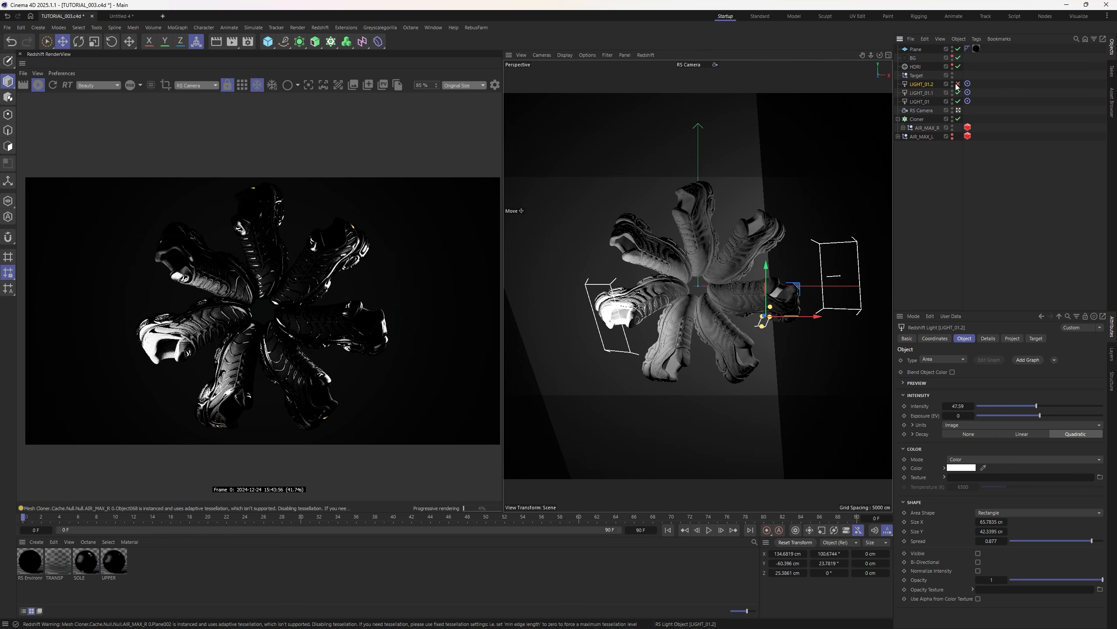
{"action": "left_click", "coordinate": [921, 91]}
{"action": "left_click_drag", "start_coordinate": [801, 289], "coordinate": [631, 281], "text": "alt"}
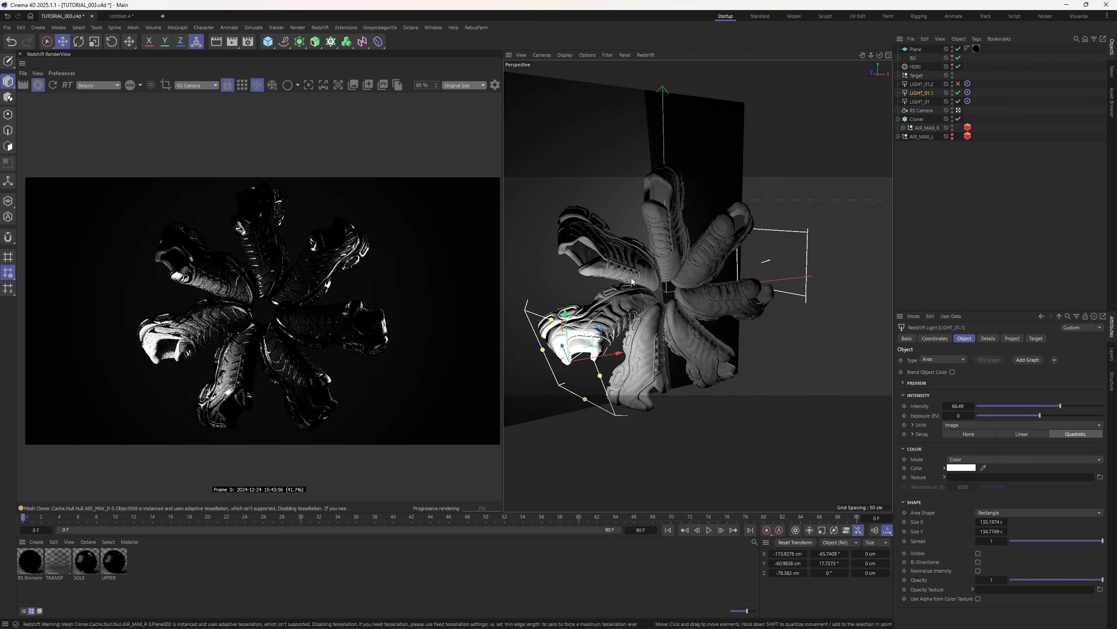
{"action": "scroll", "coordinate": [631, 281], "scroll_direction": "down", "scroll_amount": 6}
{"action": "middle_click_drag", "start_coordinate": [632, 282], "coordinate": [662, 302], "text": "alt"}
{"action": "left_click_drag", "start_coordinate": [685, 329], "coordinate": [587, 292]}
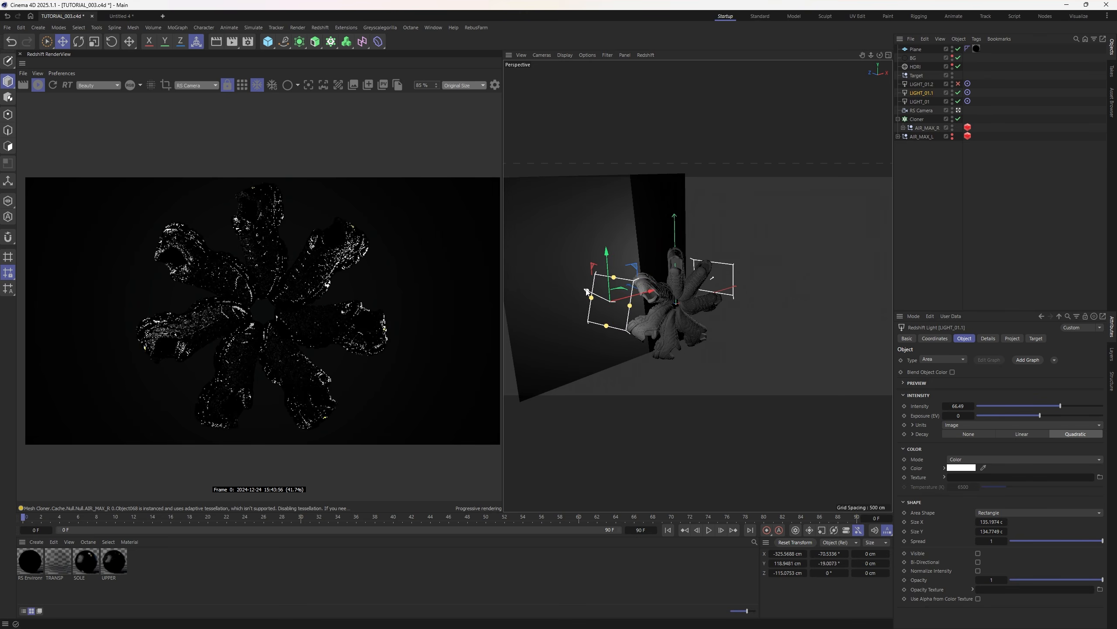
- Angle LIGHT_01 at the shoes, enlarge LIGHT_01.1, and fine-tune both lights' positions
{"action": "left_click", "coordinate": [677, 274]}
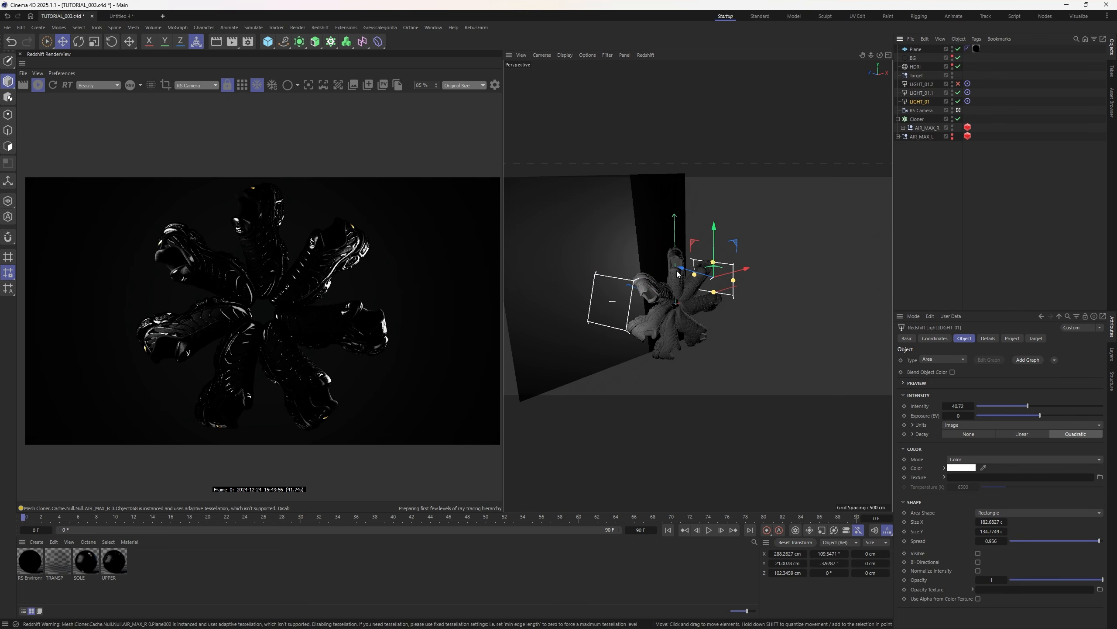
{"action": "left_click_drag", "start_coordinate": [677, 274], "coordinate": [742, 271]}
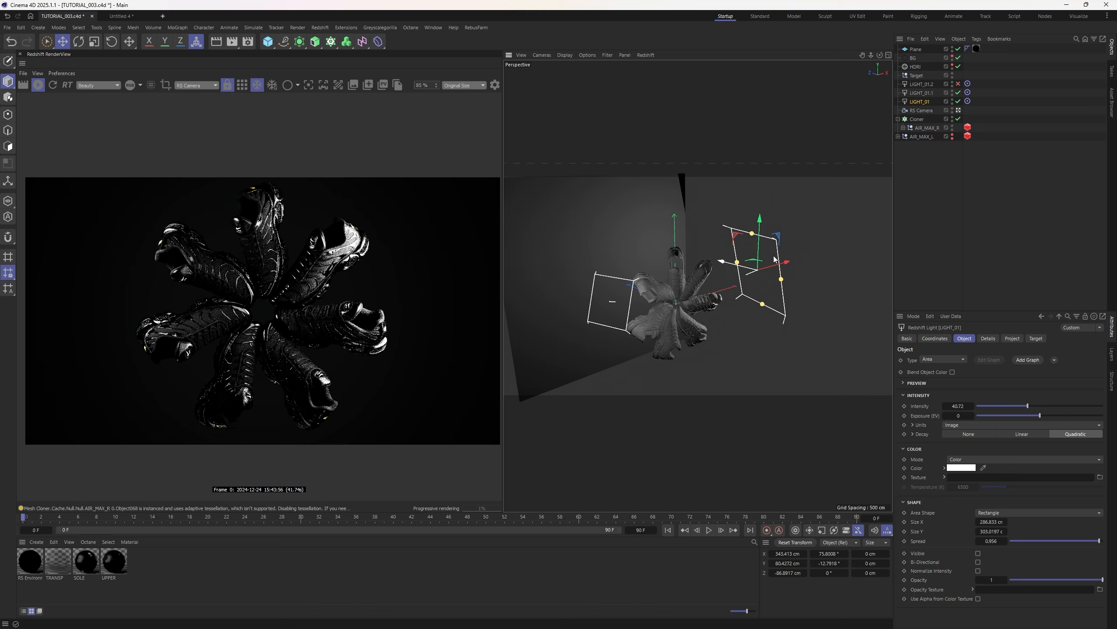
{"action": "left_click", "coordinate": [613, 327]}
{"action": "left_click_drag", "start_coordinate": [607, 326], "coordinate": [602, 352]}
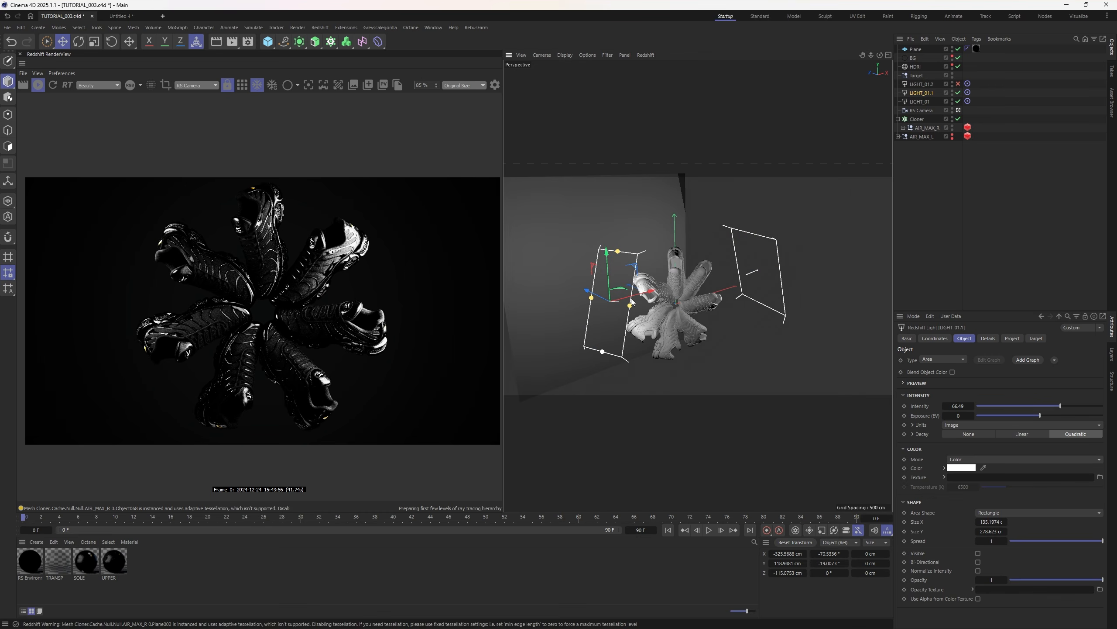
{"action": "left_click_drag", "start_coordinate": [630, 306], "coordinate": [640, 313]}
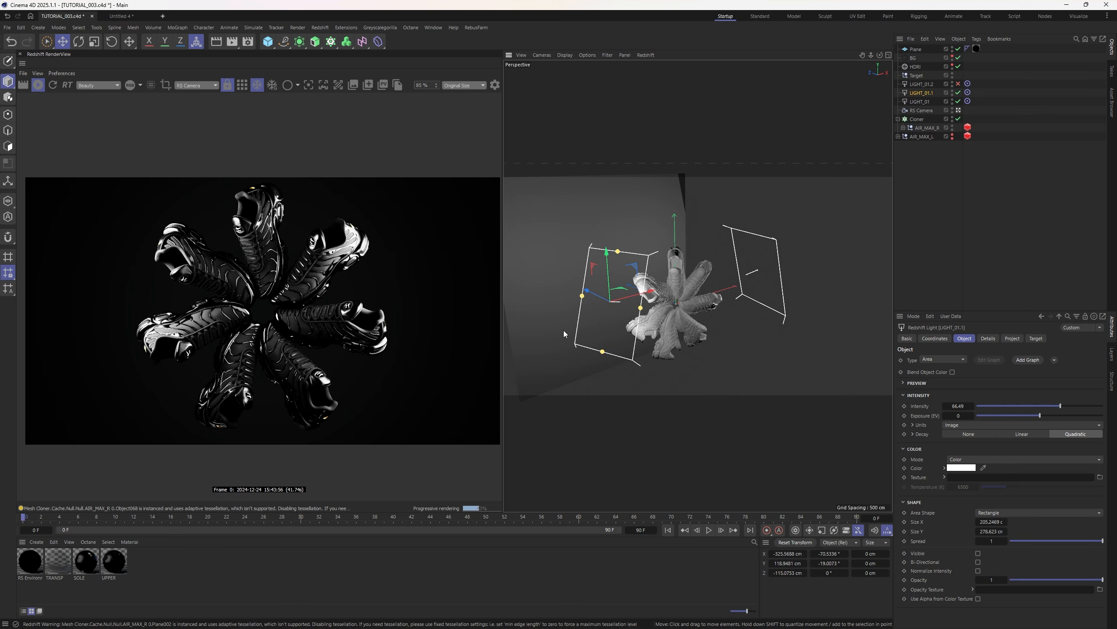
{"action": "left_click_drag", "start_coordinate": [548, 338], "coordinate": [629, 282]}
{"action": "left_click", "coordinate": [780, 277]}
{"action": "left_click_drag", "start_coordinate": [780, 276], "coordinate": [734, 260]}
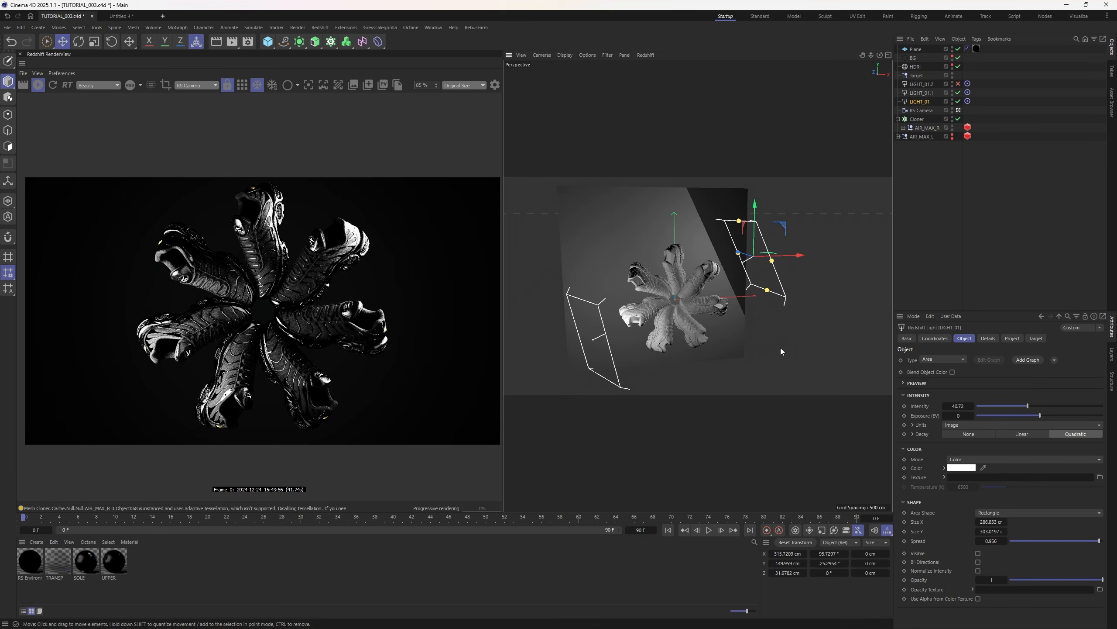
- Rotate the cloned sneakers' heading to -73° and reduce the clone count to 6
{"action": "left_click", "coordinate": [943, 219]}
{"action": "left_click", "coordinate": [918, 119]}
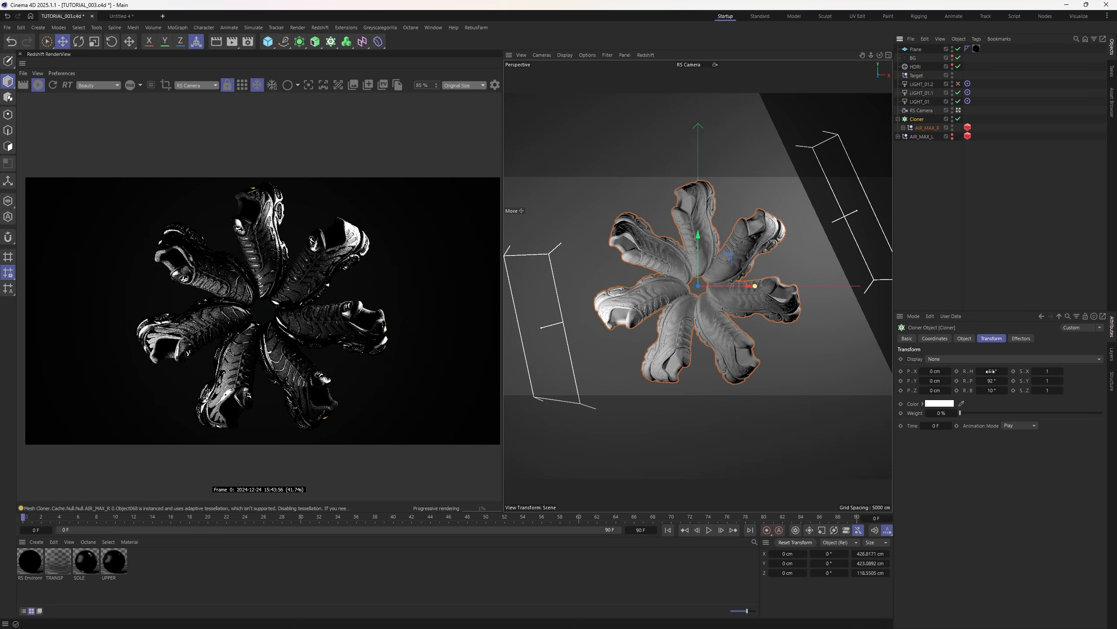
{"action": "left_click_drag", "start_coordinate": [1006, 371], "coordinate": [991, 368]}
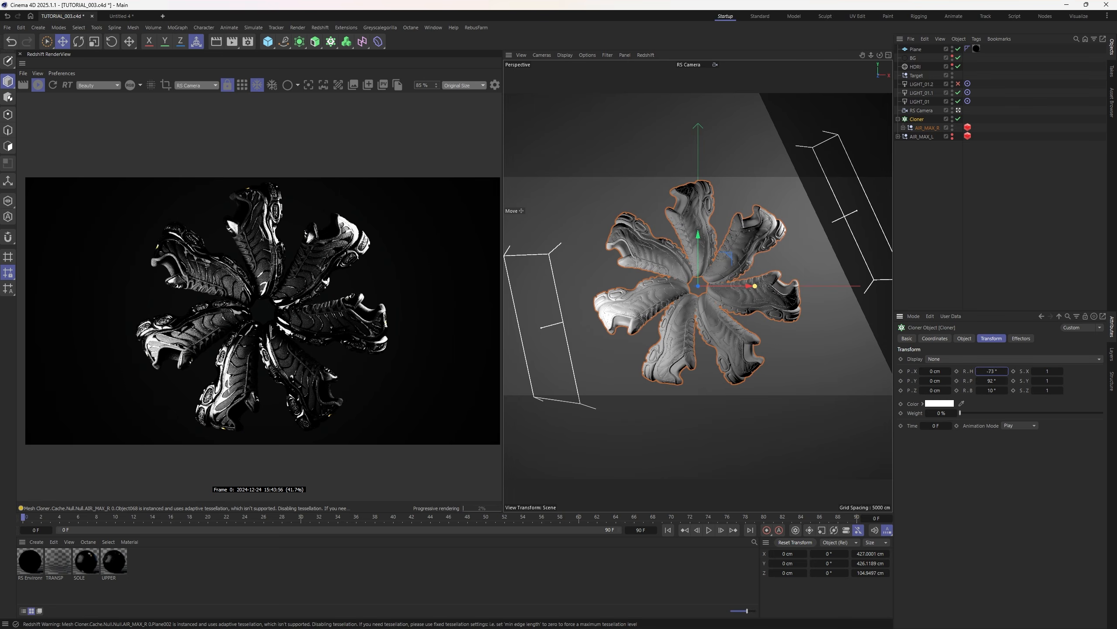
{"action": "left_click", "coordinate": [965, 338]}
{"action": "double_click", "coordinate": [947, 417]}
{"action": "type", "text": "6"}
{"action": "key", "text": "Return"}
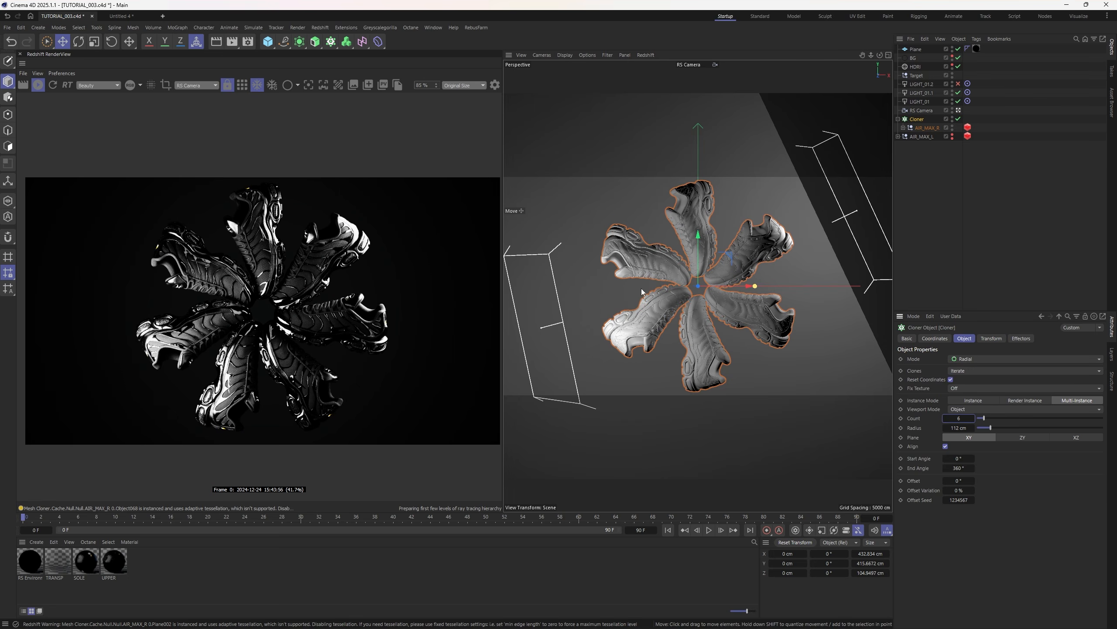
{"action": "left_click", "coordinate": [996, 338]}
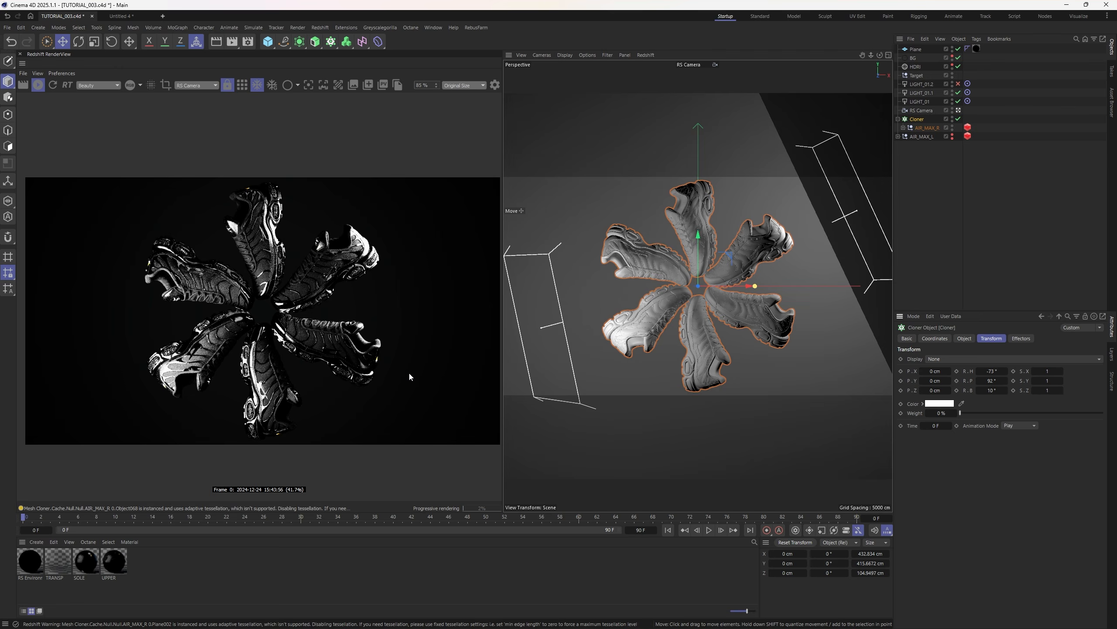
- Deselect the cloner and switch off LIGHT_01.1 and LIGHT_01
{"action": "scroll", "coordinate": [409, 376], "scroll_direction": "up", "scroll_amount": 1}
{"action": "key", "text": "ctrl+shift+a"}
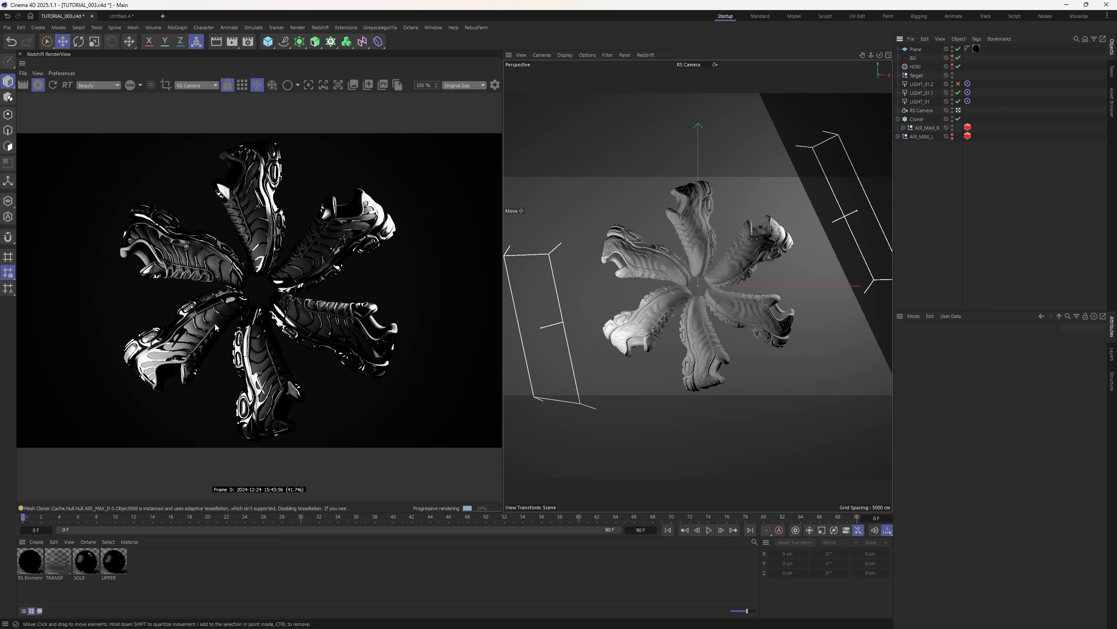
{"action": "scroll", "coordinate": [215, 323], "scroll_direction": "down", "scroll_amount": 1}
{"action": "left_click_drag", "start_coordinate": [958, 93], "coordinate": [958, 102]}
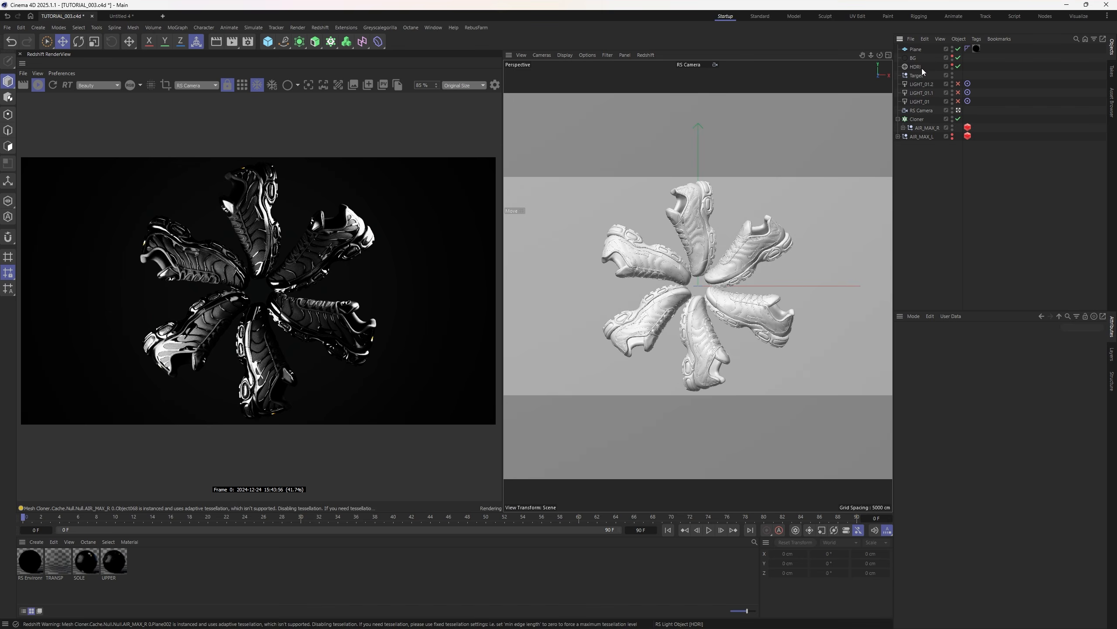
- Exclude the floor Plane from the HDRI, raise its intensity to 2.63 and rotate it to -94°
{"action": "left_click", "coordinate": [919, 67]}
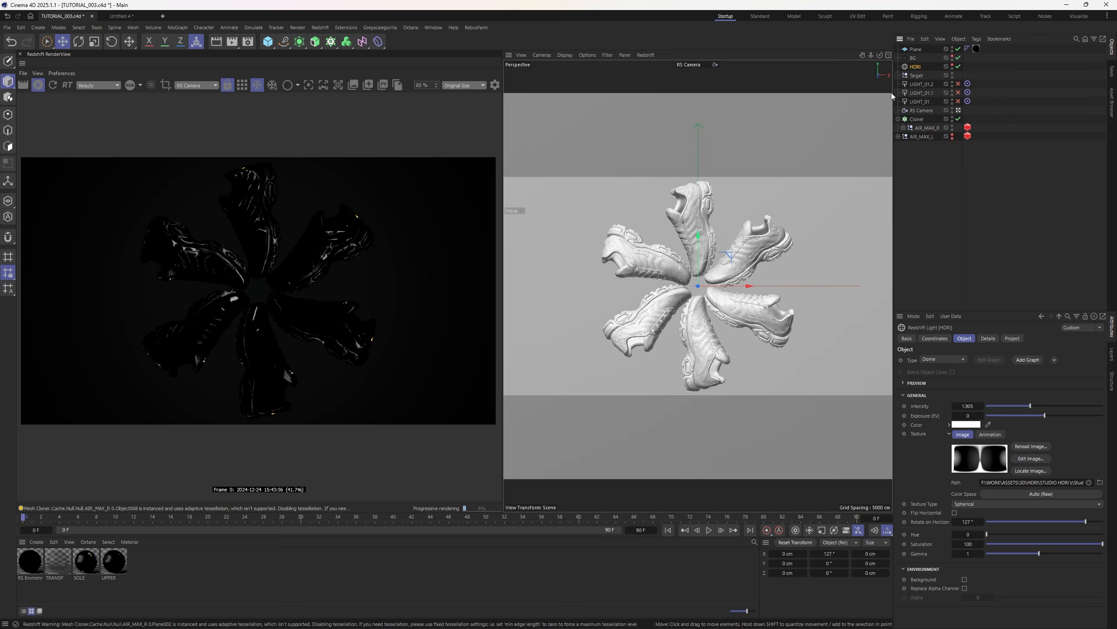
{"action": "left_click", "coordinate": [1012, 338]}
{"action": "left_click_drag", "start_coordinate": [912, 49], "coordinate": [981, 435]}
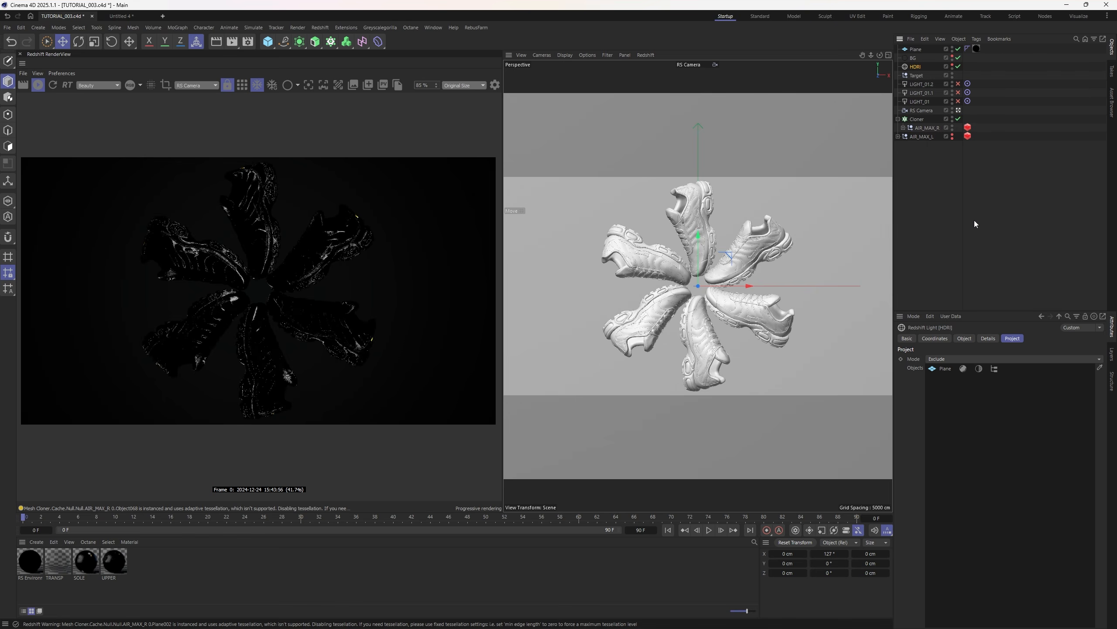
{"action": "left_click", "coordinate": [968, 338]}
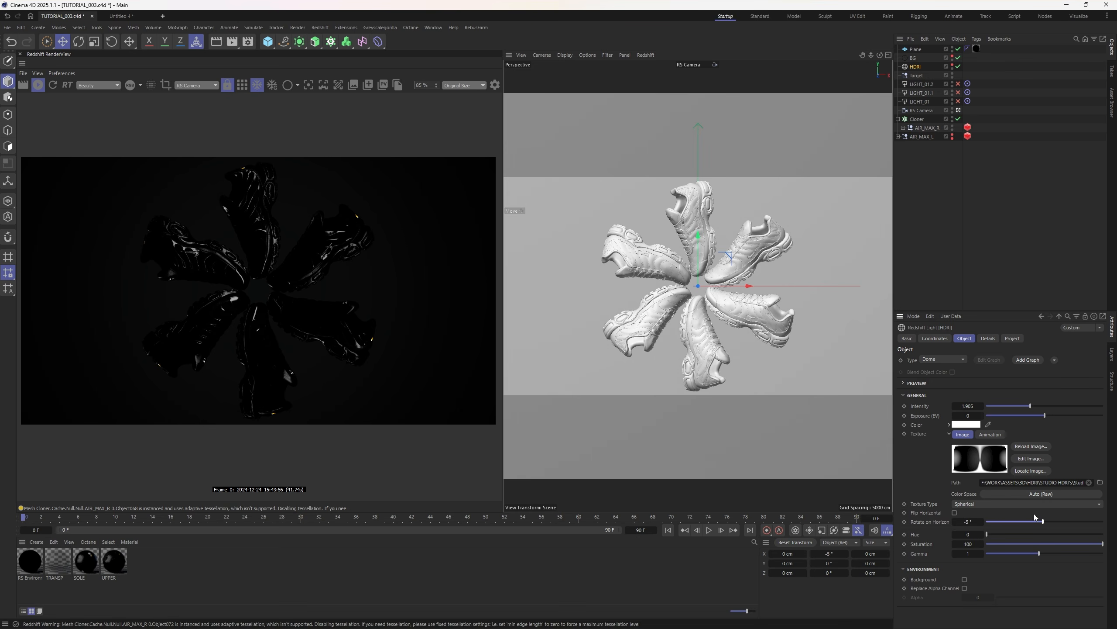
{"action": "left_click_drag", "start_coordinate": [1037, 404], "coordinate": [1047, 405]}
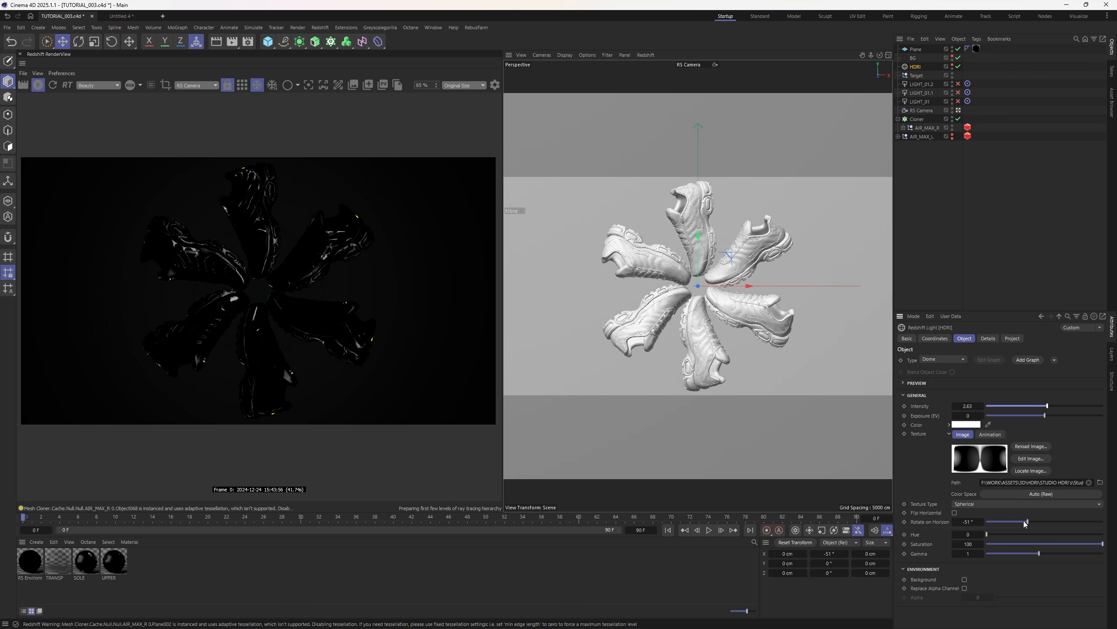
{"action": "left_click_drag", "start_coordinate": [1024, 523], "coordinate": [1015, 523]}
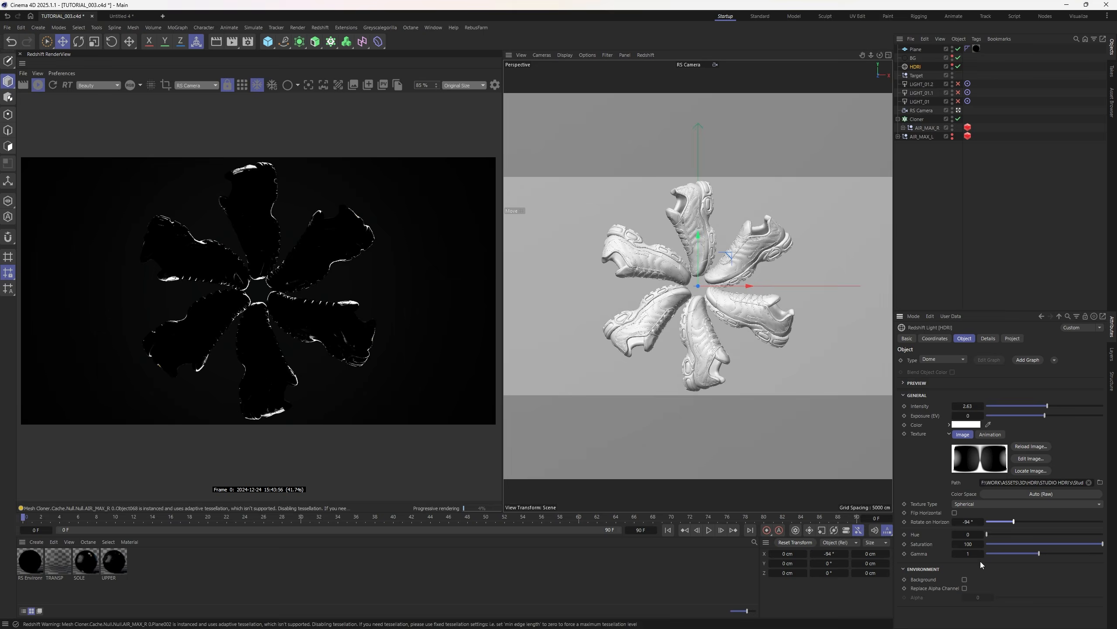
{"action": "left_click", "coordinate": [985, 100]}
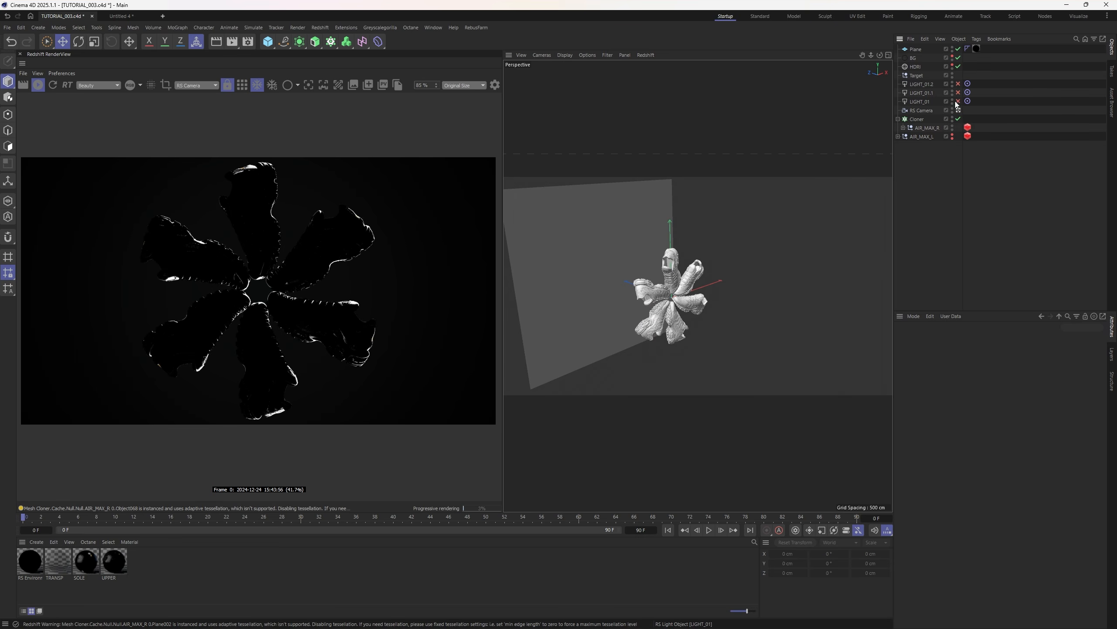
- Reposition the LIGHT_01.1 and LIGHT_01 area lights around the shoe ring
{"action": "left_click", "coordinate": [921, 93]}
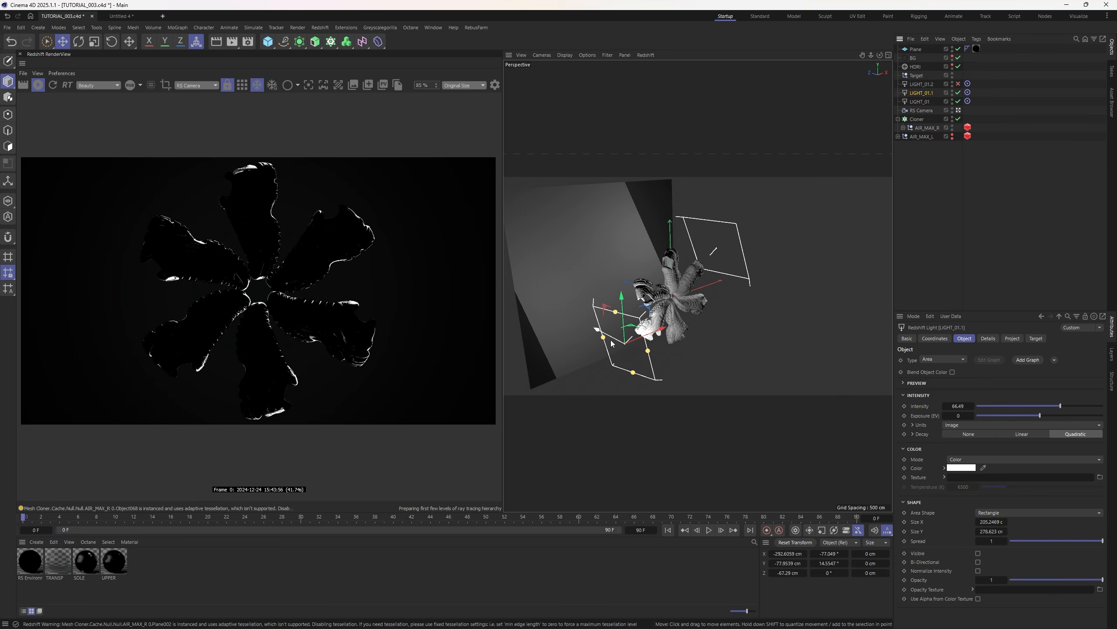
{"action": "left_click_drag", "start_coordinate": [612, 344], "coordinate": [636, 357]}
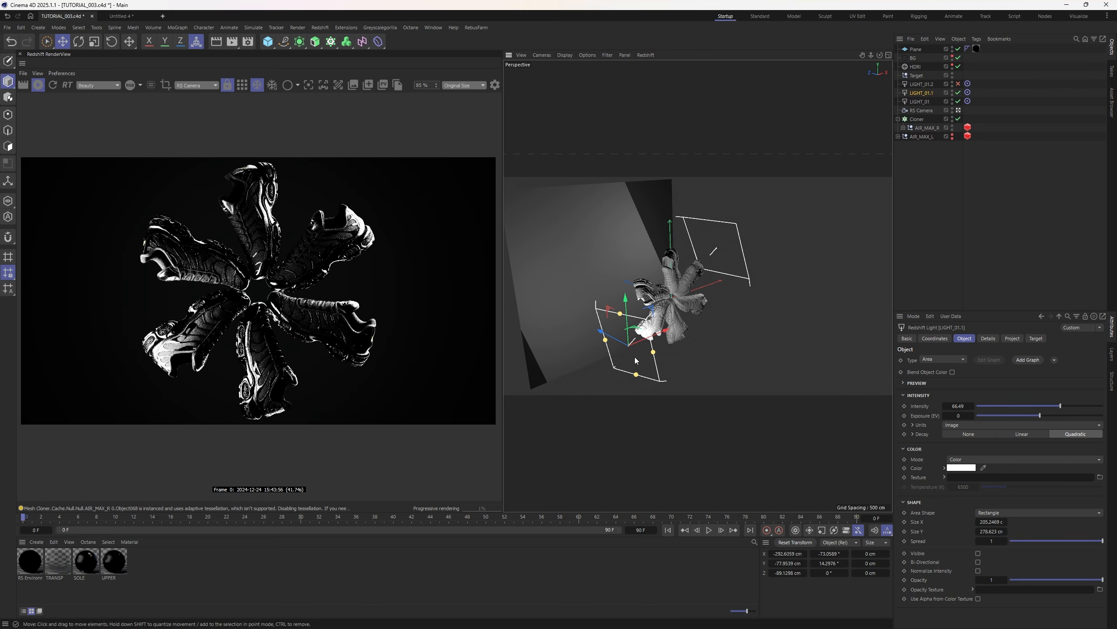
{"action": "left_click", "coordinate": [921, 101]}
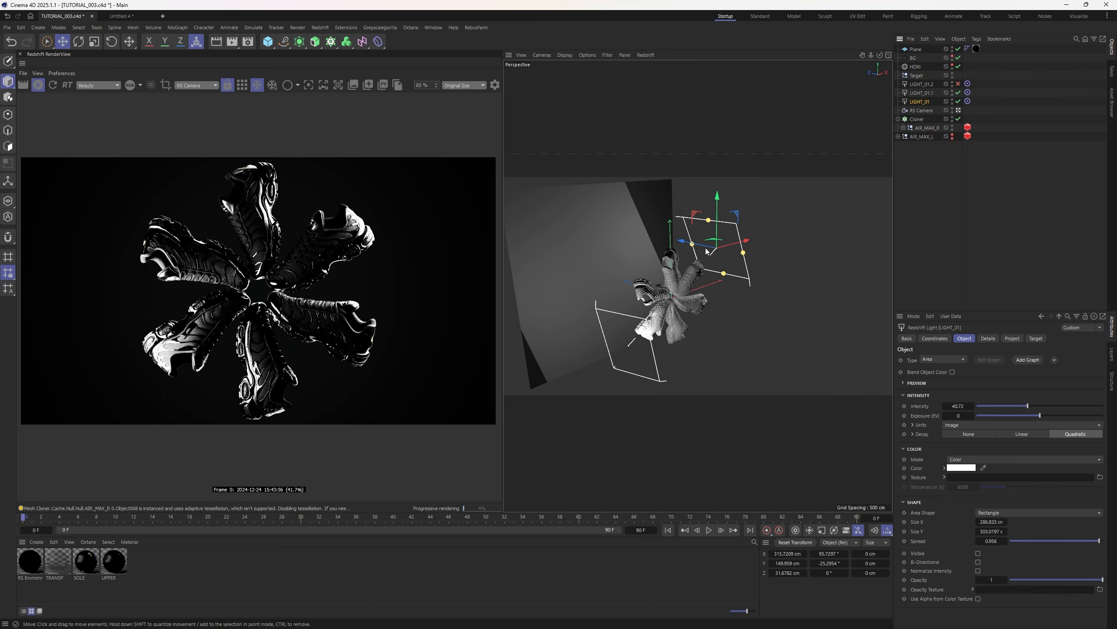
{"action": "left_click_drag", "start_coordinate": [715, 251], "coordinate": [707, 250]}
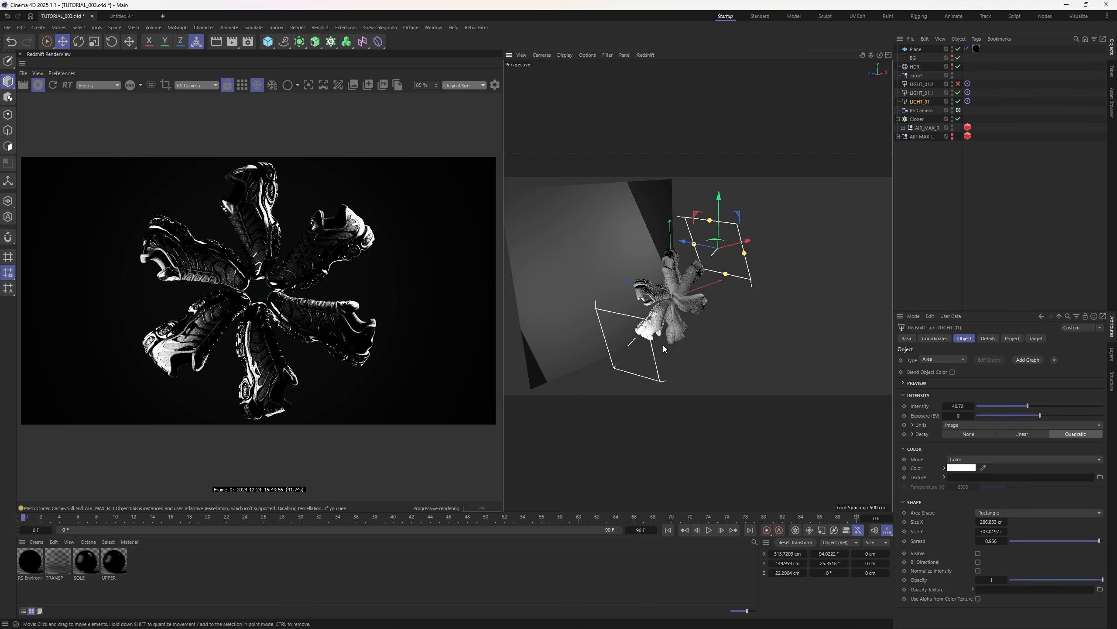
- Orbit around the shoes and move LIGHT_01 farther out and back
{"action": "left_click", "coordinate": [915, 85]}
{"action": "left_click", "coordinate": [923, 102]}
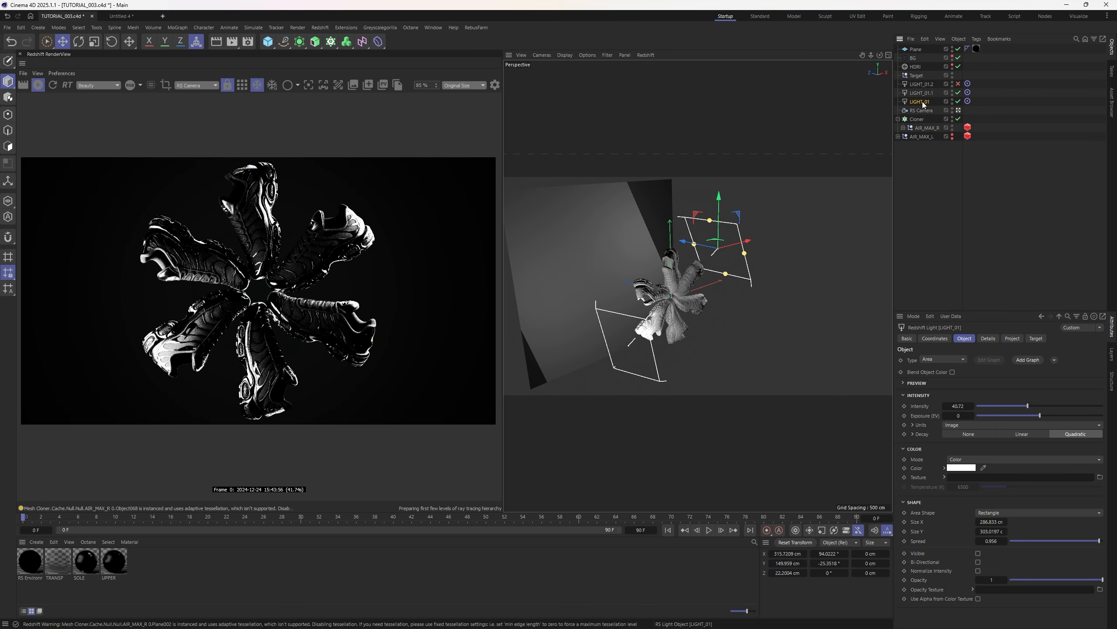
{"action": "scroll", "coordinate": [677, 298], "scroll_direction": "up", "scroll_amount": 2}
{"action": "mouse_move", "coordinate": [678, 298]}
{"action": "left_mouse_down", "text": "alt"}
{"action": "mouse_move", "coordinate": [594, 304]}
{"action": "mouse_move", "coordinate": [630, 326]}
{"action": "mouse_move", "coordinate": [588, 248]}
{"action": "mouse_move", "coordinate": [585, 277]}
{"action": "left_mouse_up", "text": "alt"}
{"action": "left_click", "coordinate": [921, 93]}
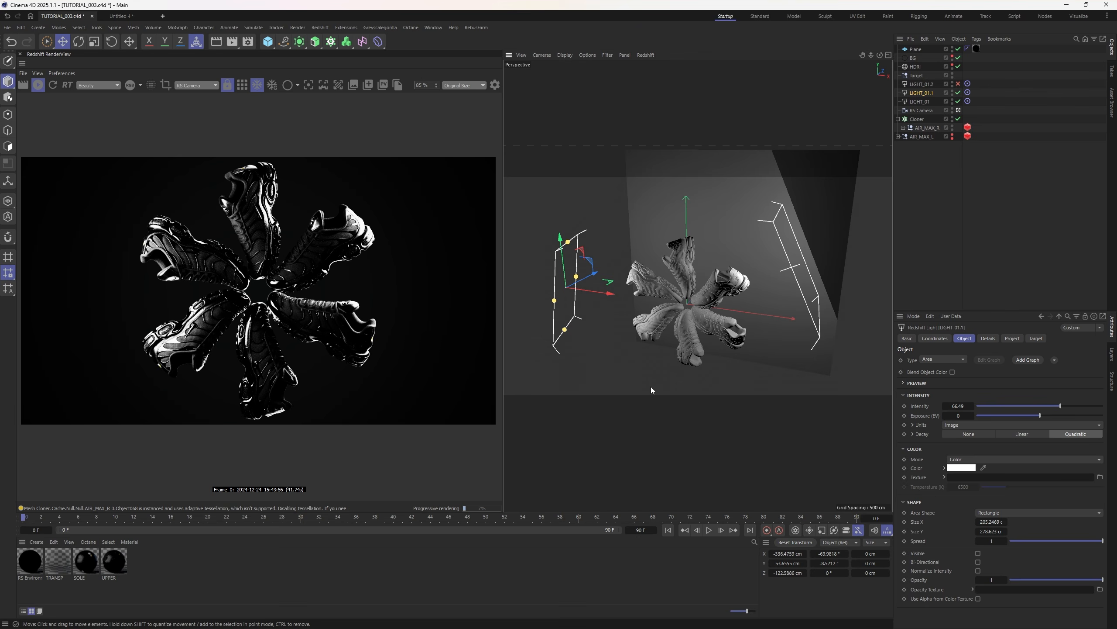
{"action": "left_click", "coordinate": [919, 102]}
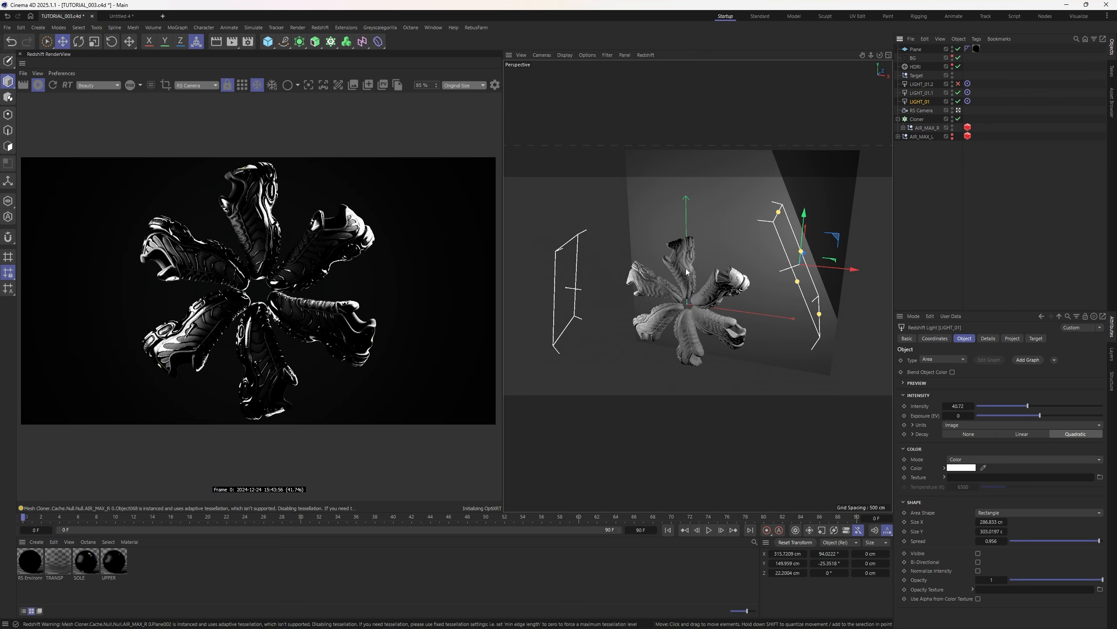
{"action": "left_click_drag", "start_coordinate": [697, 288], "coordinate": [749, 287], "text": "alt"}
{"action": "mouse_move", "coordinate": [801, 250]}
{"action": "left_mouse_down"}
{"action": "mouse_move", "coordinate": [838, 259]}
{"action": "mouse_move", "coordinate": [821, 255]}
{"action": "mouse_move", "coordinate": [838, 241]}
{"action": "left_mouse_up"}
- Deselect the light, then zoom and recentre the Redshift render to review the brighter shoes
{"action": "left_click", "coordinate": [848, 321]}
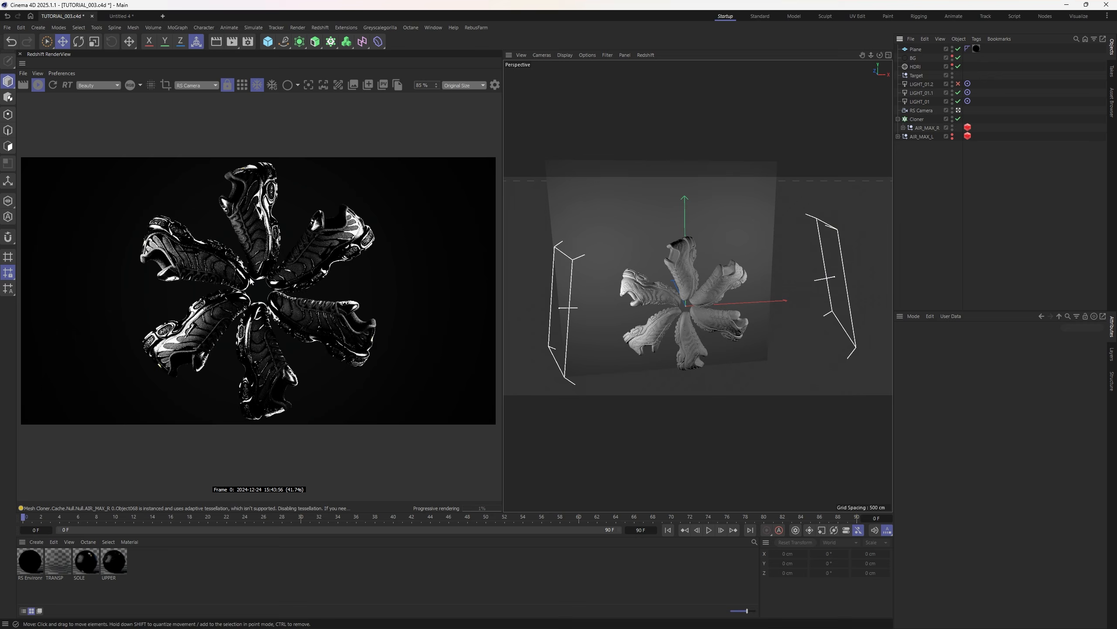
{"action": "scroll", "coordinate": [308, 286], "scroll_direction": "down", "scroll_amount": 2}
{"action": "scroll", "coordinate": [253, 284], "scroll_direction": "up", "scroll_amount": 4}
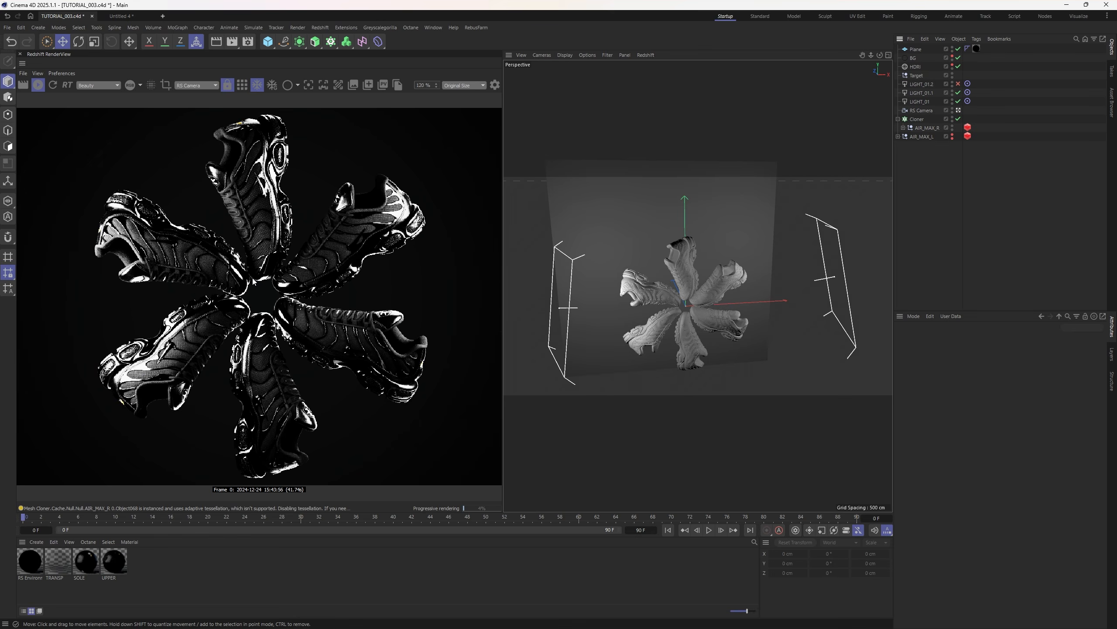
{"action": "scroll", "coordinate": [254, 283], "scroll_direction": "up", "scroll_amount": 2}
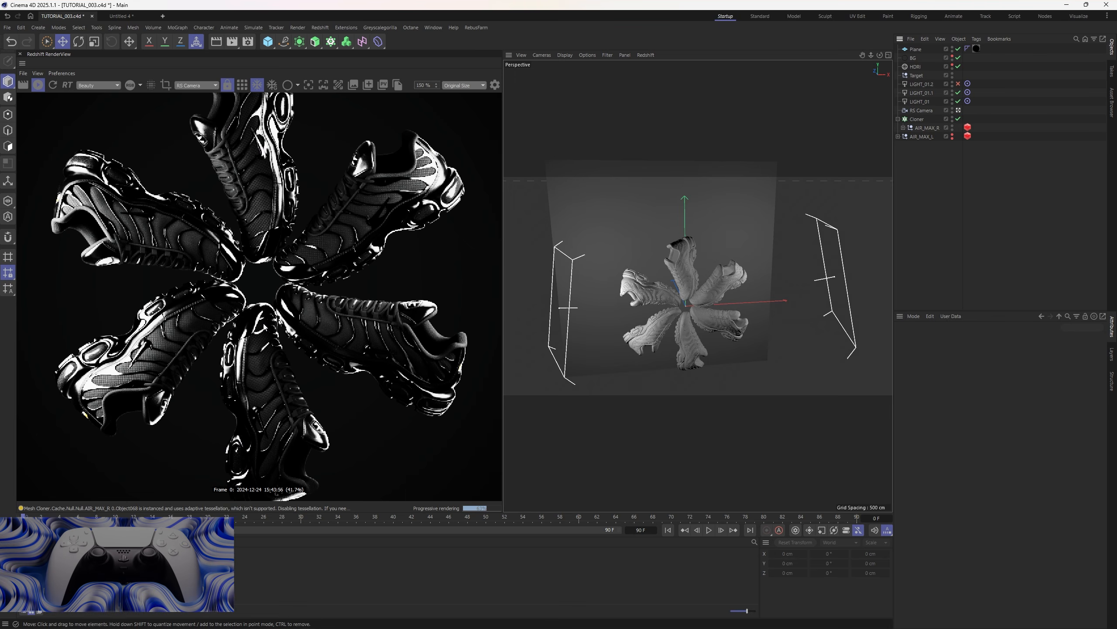
{"action": "scroll", "coordinate": [306, 319], "scroll_direction": "down", "scroll_amount": 5}
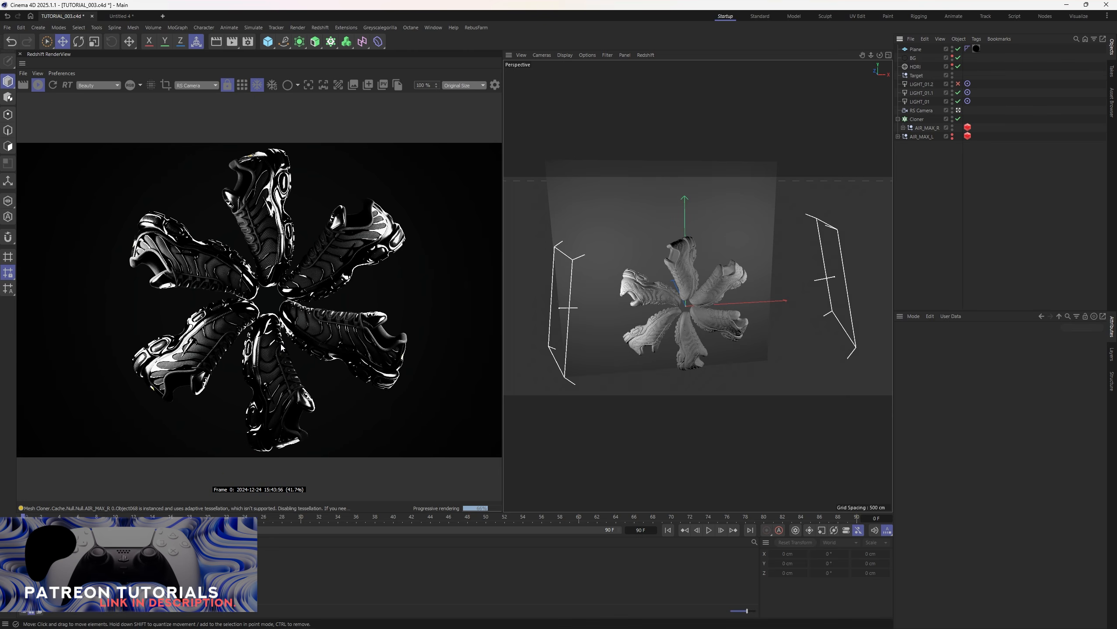
{"action": "scroll", "coordinate": [240, 340], "scroll_direction": "up", "scroll_amount": 4}
{"action": "scroll", "coordinate": [321, 298], "scroll_direction": "up", "scroll_amount": 1}
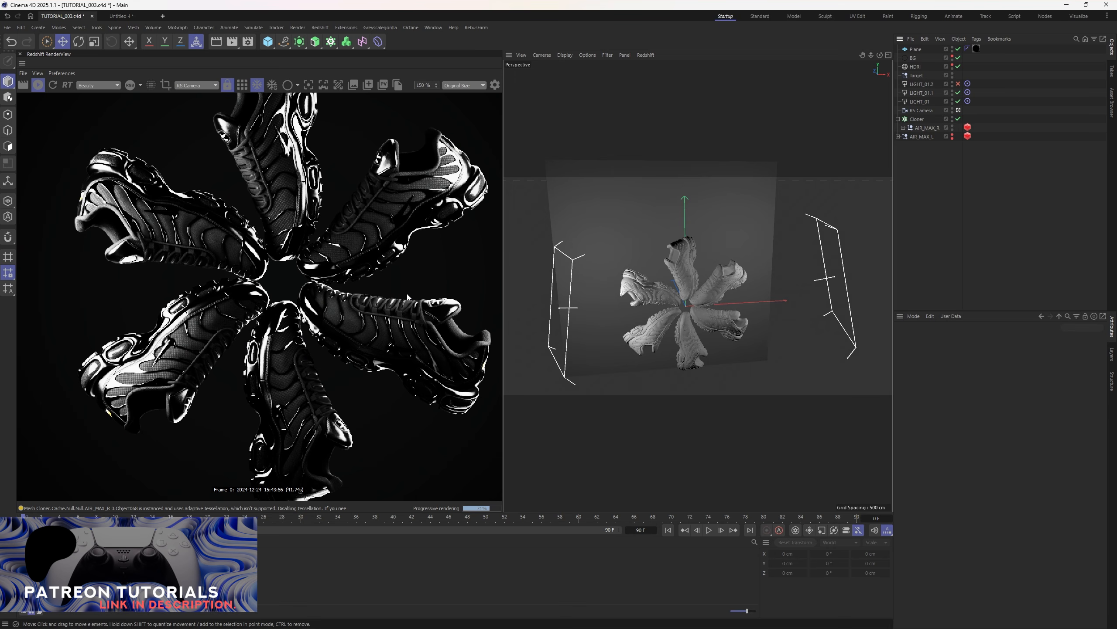
{"action": "scroll", "coordinate": [407, 298], "scroll_direction": "down", "scroll_amount": 4}
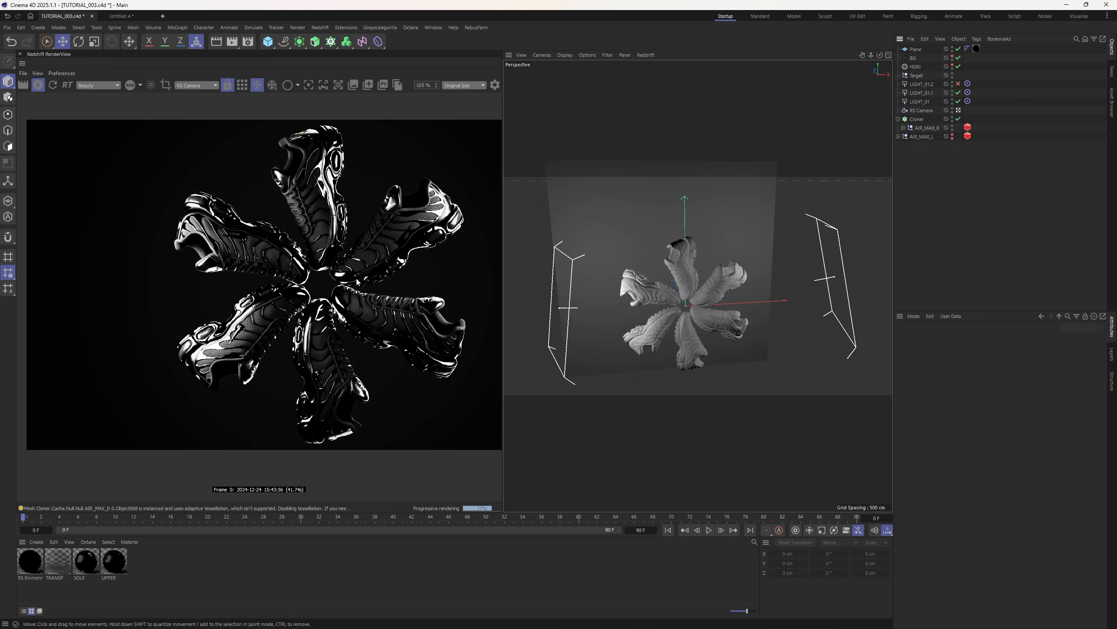
{"action": "middle_click_drag", "start_coordinate": [416, 274], "coordinate": [360, 292]}
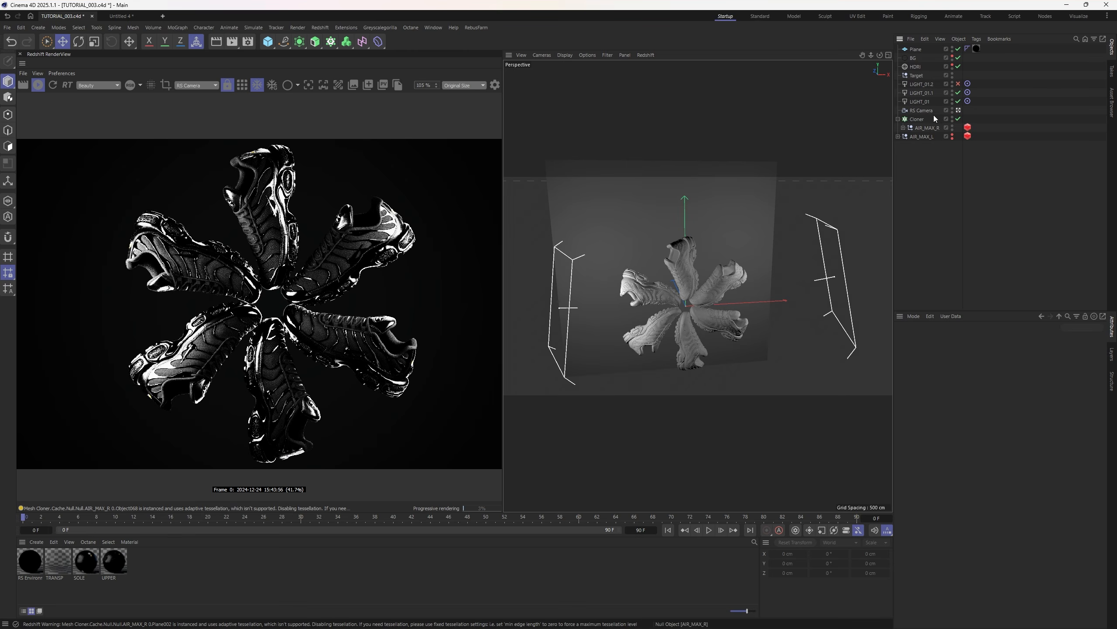
- Switch off the HDRI and LIGHT_01, keeping LIGHT_01.1 selected
{"action": "left_click", "coordinate": [958, 66]}
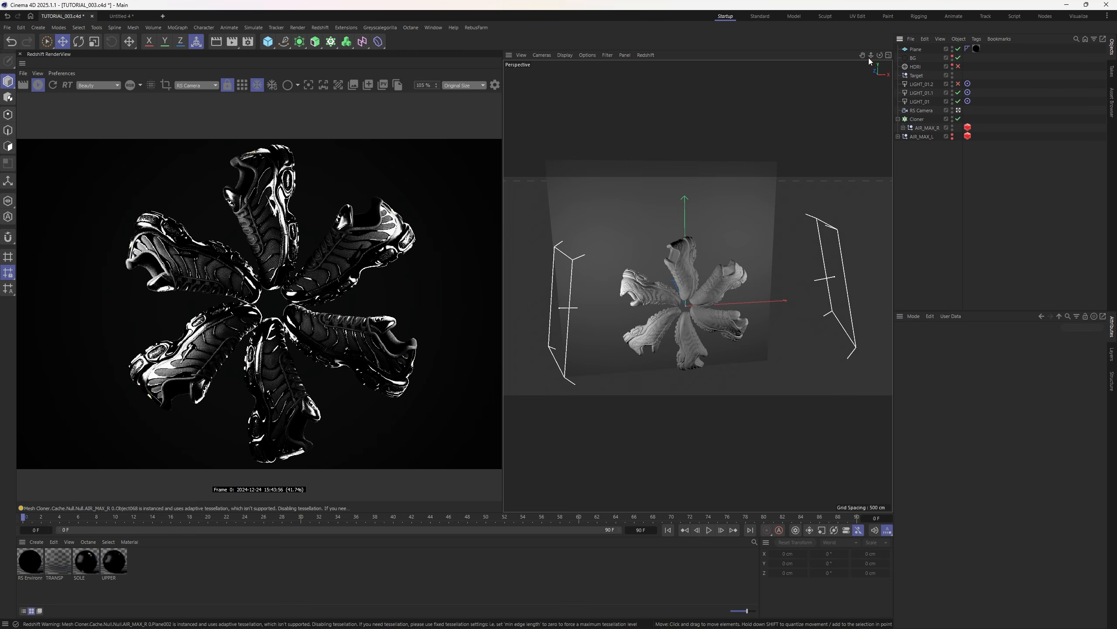
{"action": "left_click", "coordinate": [914, 58]}
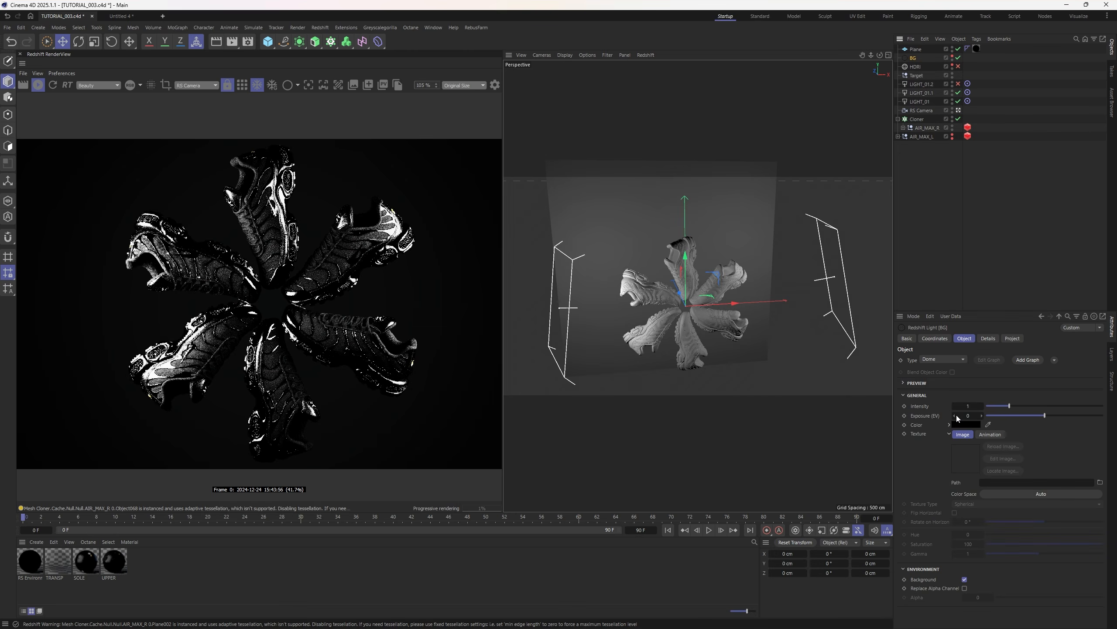
{"action": "left_click", "coordinate": [988, 110]}
{"action": "left_click", "coordinate": [926, 92]}
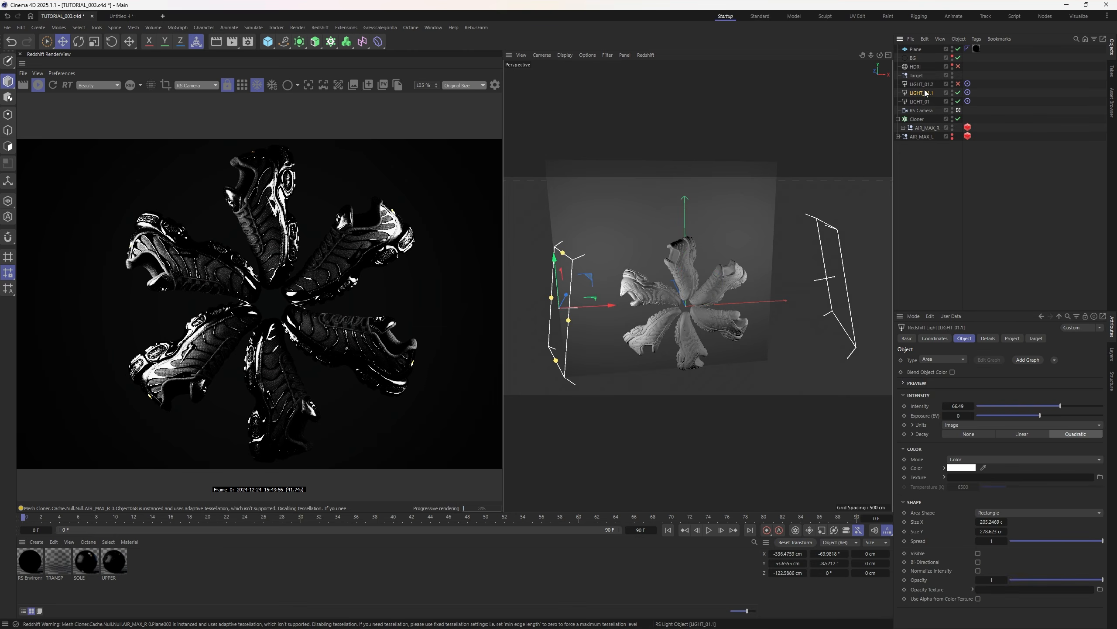
{"action": "left_click", "coordinate": [959, 102]}
- Move LIGHT_01.1 in front of the shoes with spread 0.249 and intensity 13.23
{"action": "left_click_drag", "start_coordinate": [597, 306], "coordinate": [706, 221]}
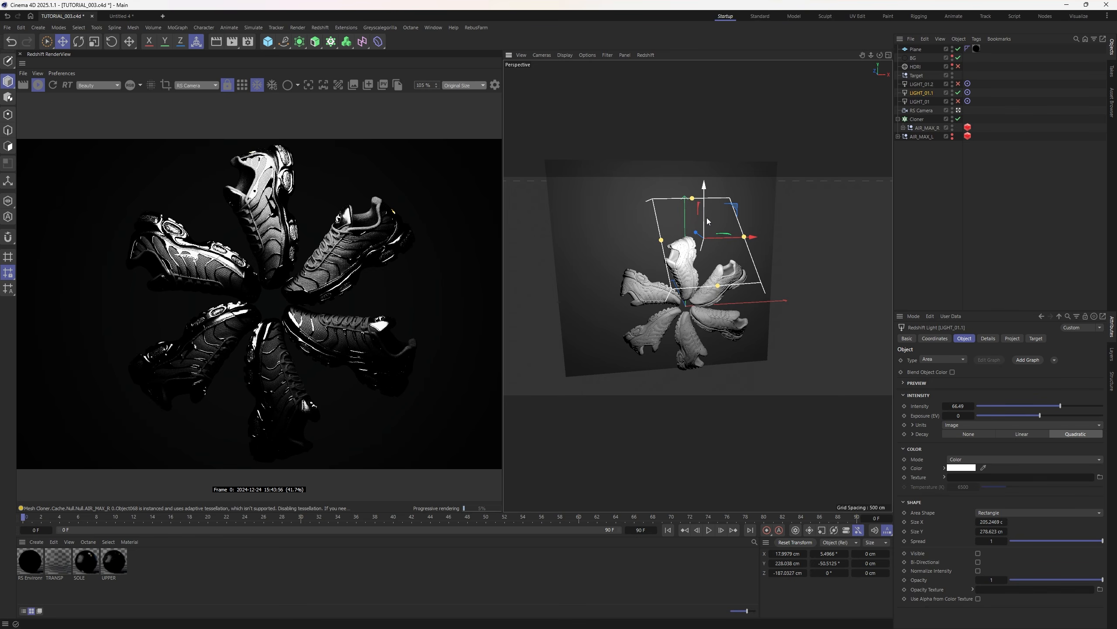
{"action": "left_click", "coordinate": [1040, 541]}
{"action": "left_click_drag", "start_coordinate": [1039, 542], "coordinate": [1034, 542]}
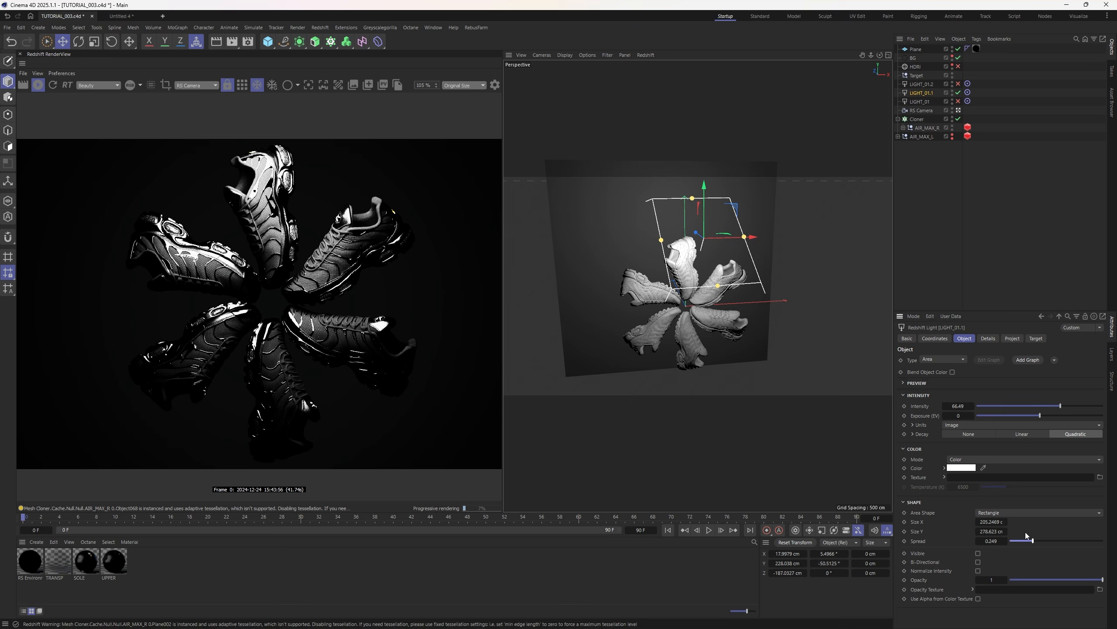
{"action": "left_click_drag", "start_coordinate": [687, 235], "coordinate": [703, 239]}
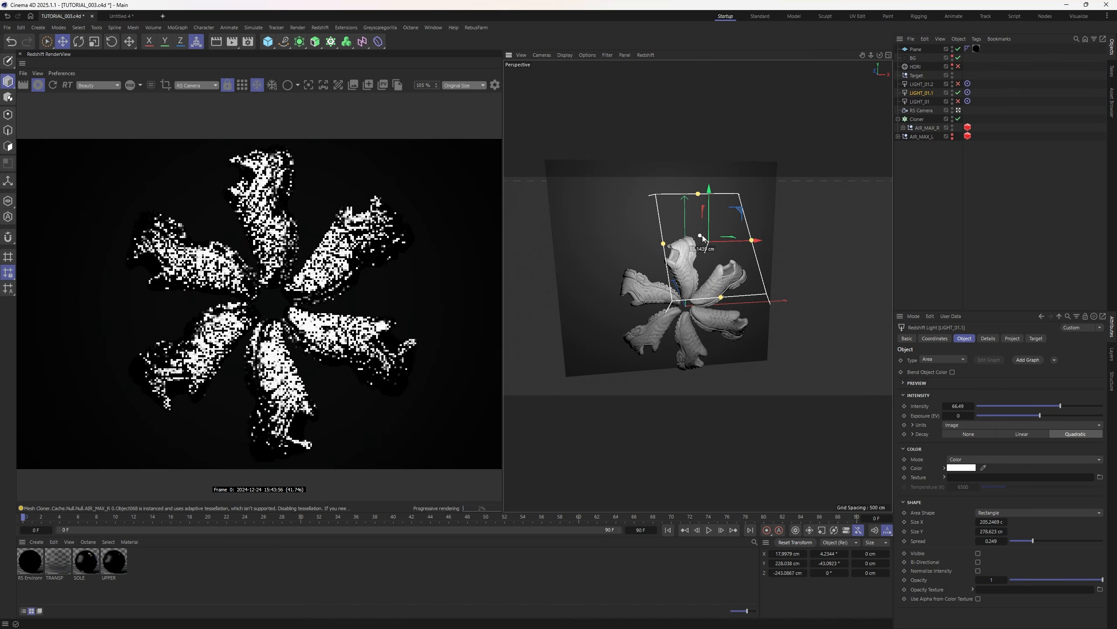
{"action": "left_click_drag", "start_coordinate": [1061, 406], "coordinate": [1011, 407]}
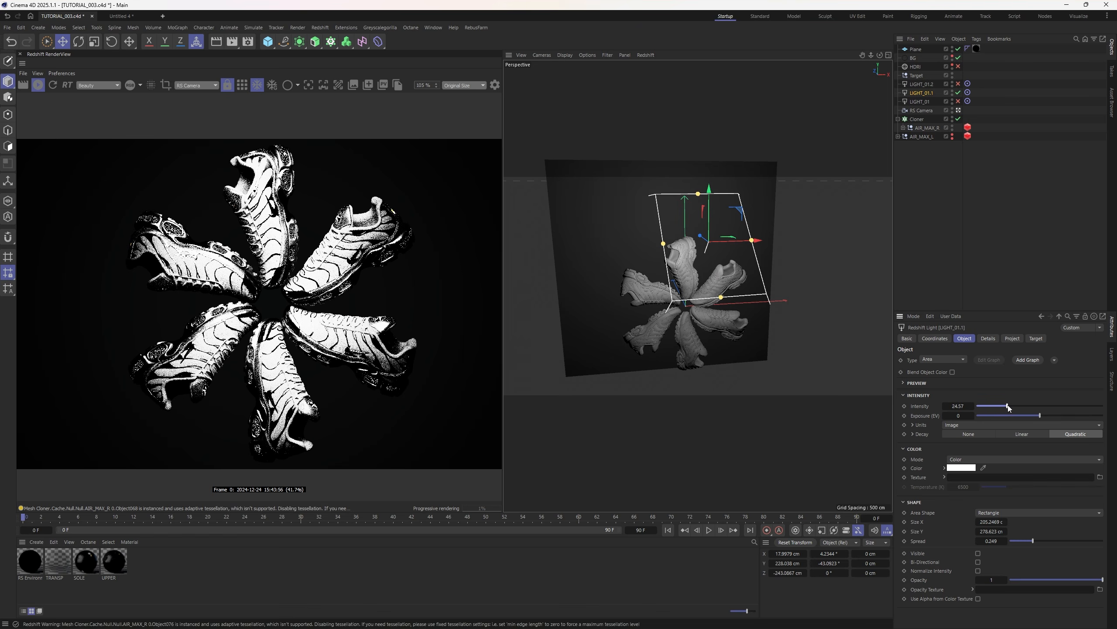
{"action": "left_click_drag", "start_coordinate": [1008, 408], "coordinate": [1001, 408]}
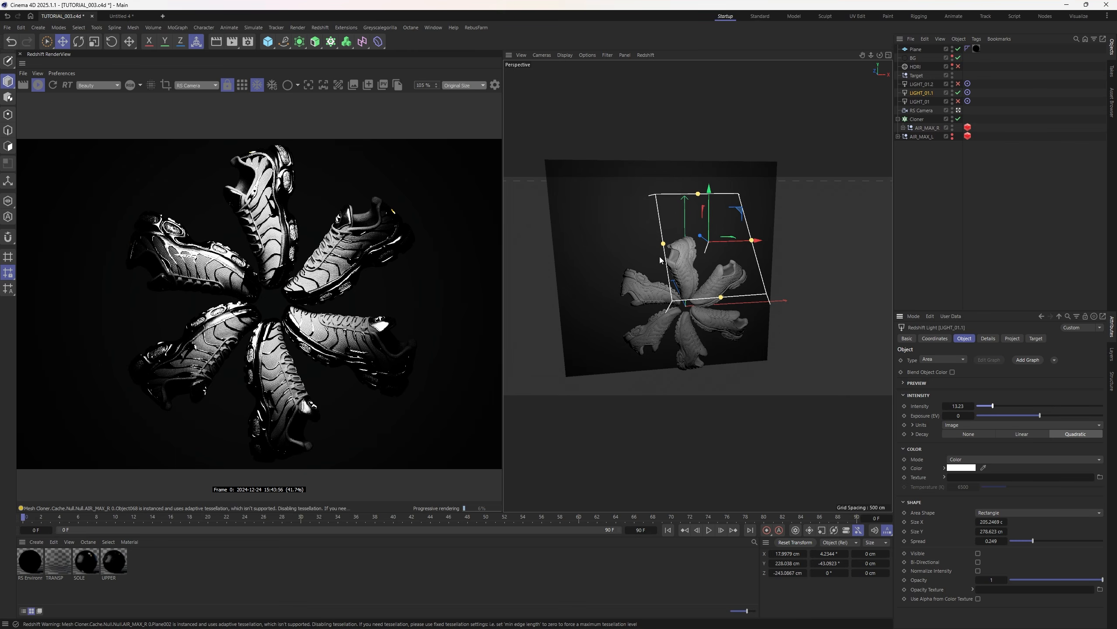
- Fine-tune LIGHT_01.1's height and depth until it sits just over the shoe ring
{"action": "left_click_drag", "start_coordinate": [709, 220], "coordinate": [711, 216]}
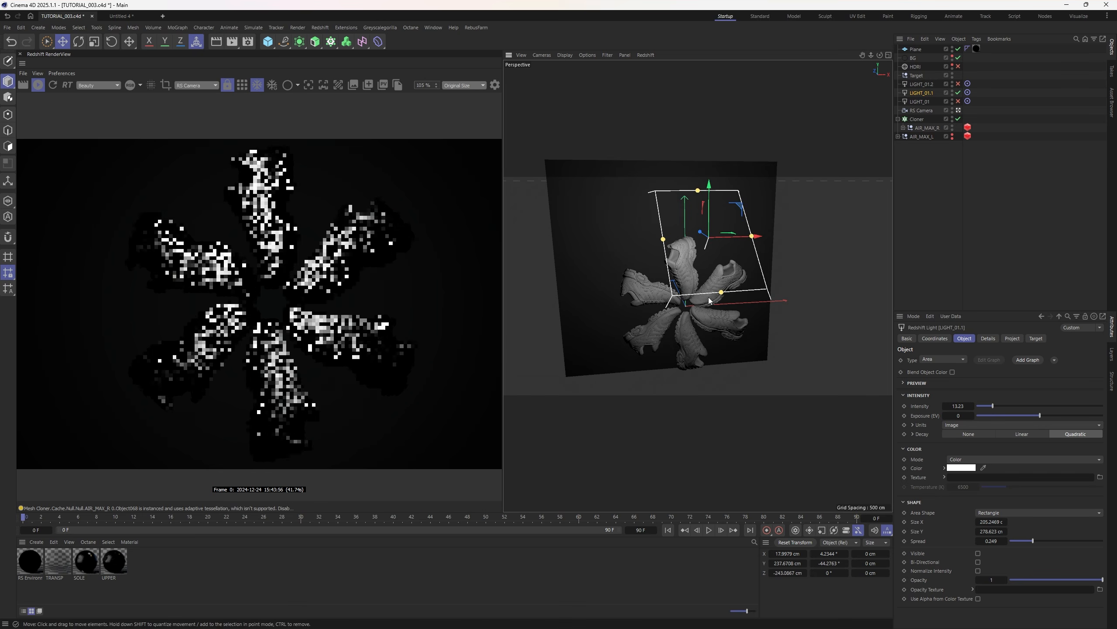
{"action": "left_click_drag", "start_coordinate": [716, 266], "coordinate": [702, 209]}
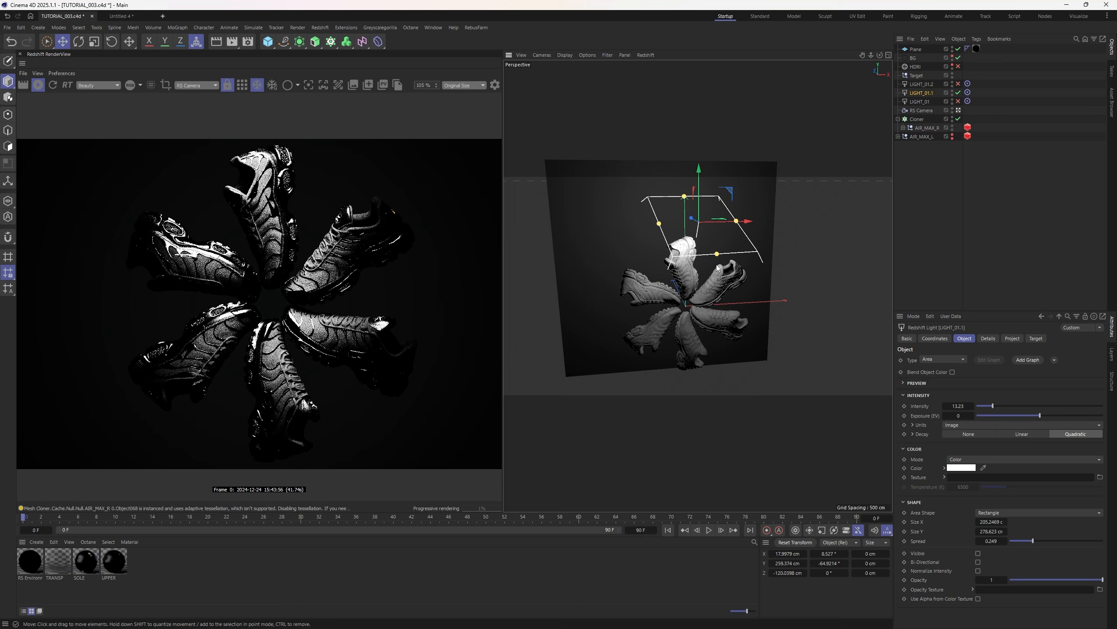
{"action": "left_click_drag", "start_coordinate": [692, 218], "coordinate": [704, 329]}
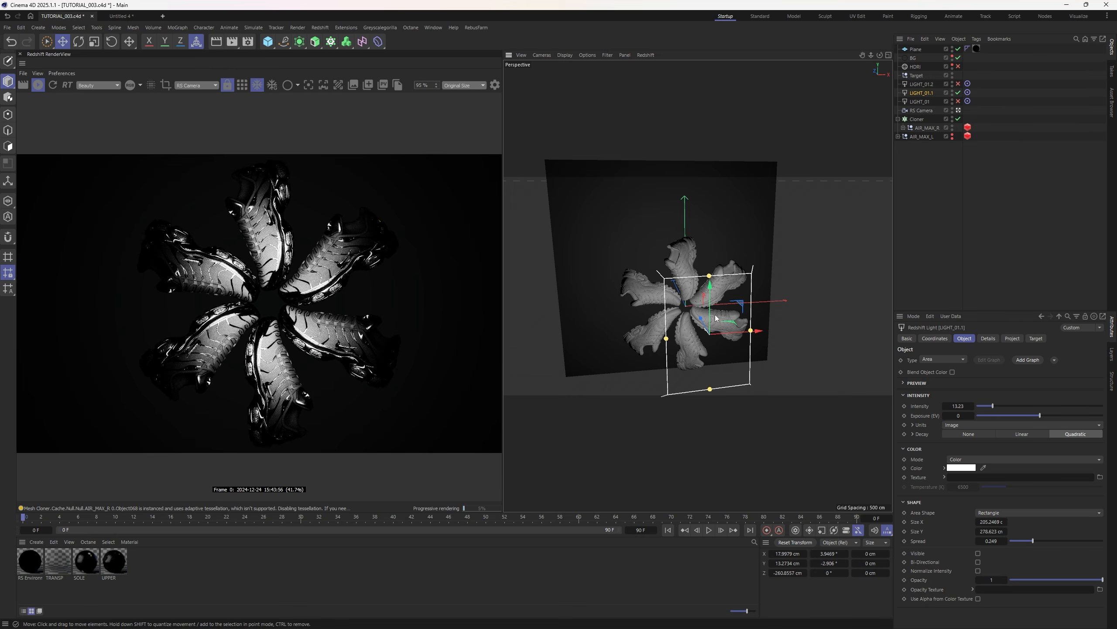
{"action": "mouse_move", "coordinate": [716, 318]}
{"action": "left_mouse_down"}
{"action": "mouse_move", "coordinate": [709, 385]}
{"action": "mouse_move", "coordinate": [696, 376]}
{"action": "mouse_move", "coordinate": [704, 387]}
{"action": "mouse_move", "coordinate": [726, 264]}
{"action": "mouse_move", "coordinate": [717, 236]}
{"action": "mouse_move", "coordinate": [716, 296]}
{"action": "left_mouse_up"}
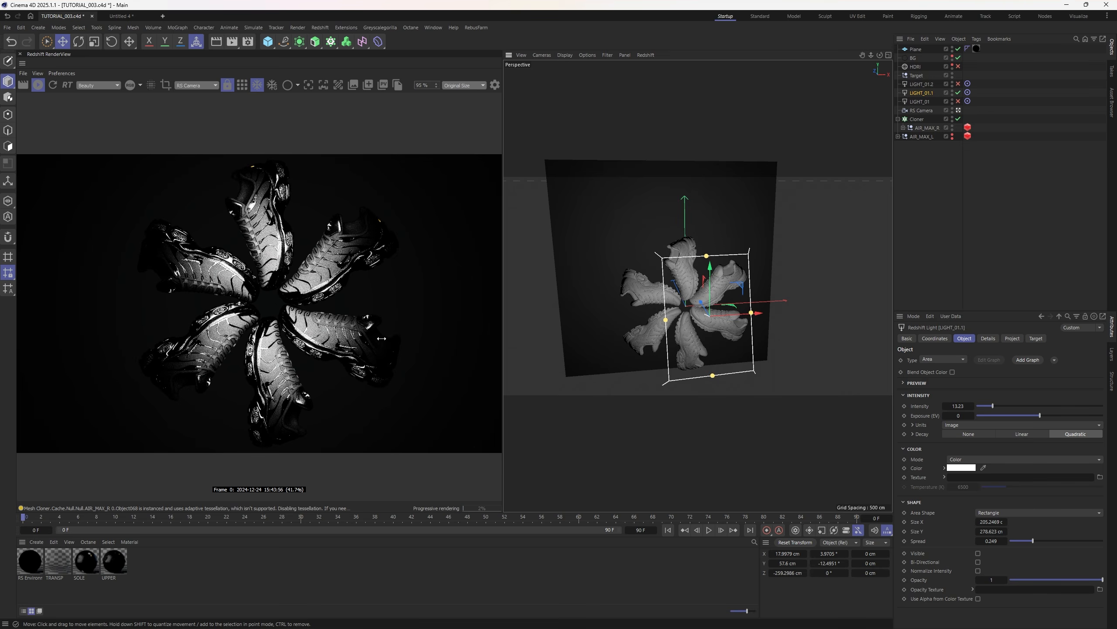
{"action": "left_click_drag", "start_coordinate": [710, 300], "coordinate": [711, 306]}
- Turn LIGHT_01 back on in front of the shoes, enable the HDRI, and delete LIGHT_01.2
{"action": "left_click", "coordinate": [958, 101]}
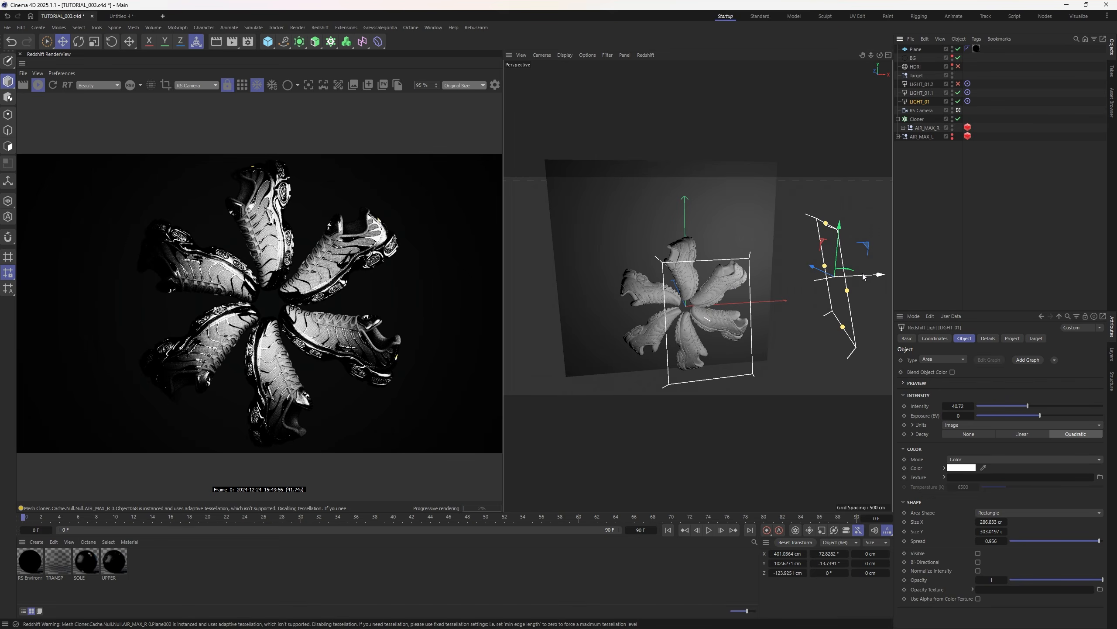
{"action": "left_click_drag", "start_coordinate": [863, 273], "coordinate": [691, 266]}
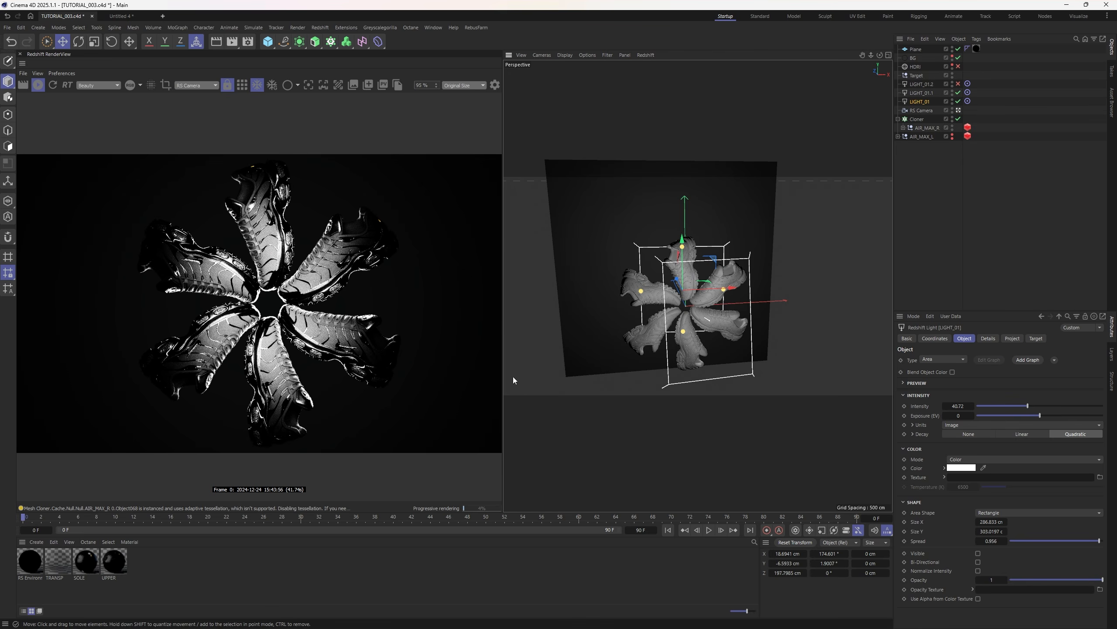
{"action": "left_click", "coordinate": [979, 136]}
{"action": "left_click", "coordinate": [958, 66]}
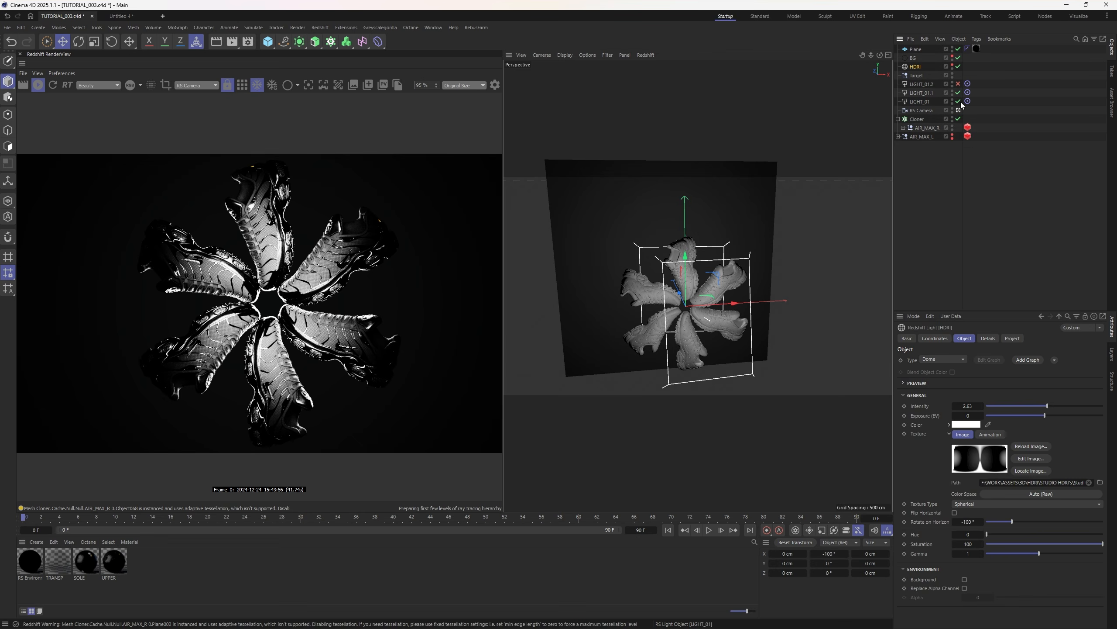
{"action": "left_click", "coordinate": [921, 83]}
{"action": "key", "text": "Delete"}
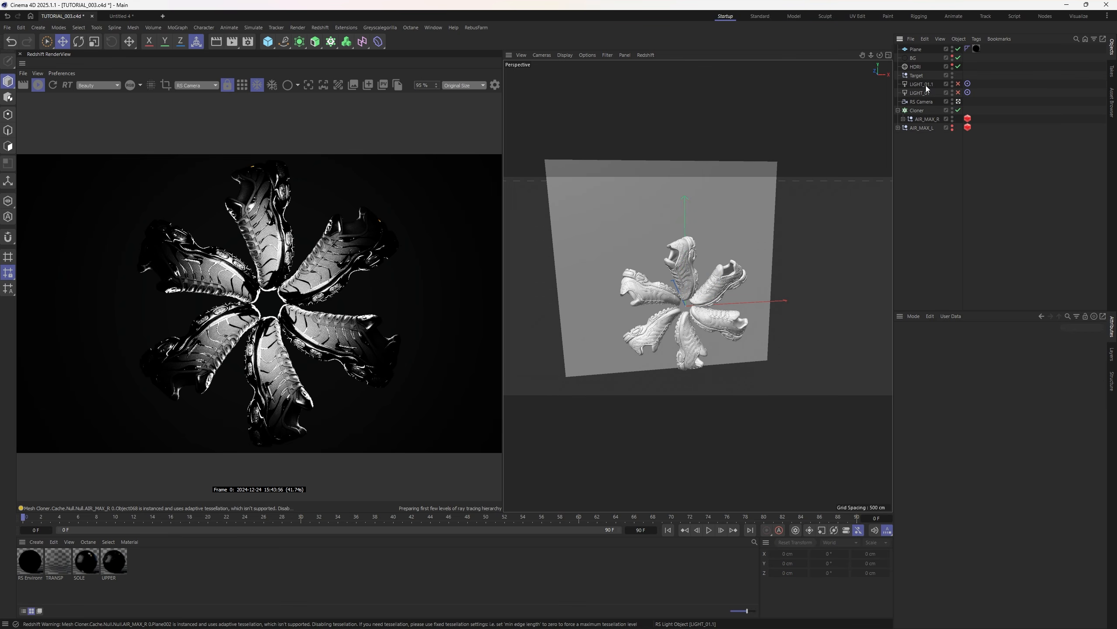
- Rotate the HDRI to 96° on the horizon and re-enable LIGHT_01 and LIGHT_01.1
{"action": "left_click", "coordinate": [915, 66]}
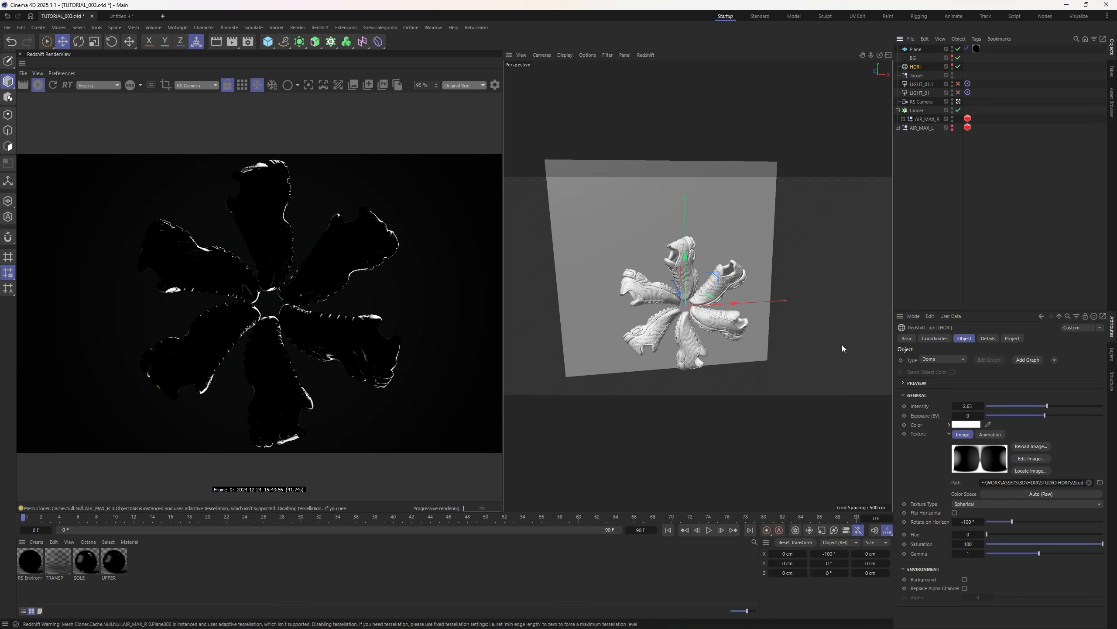
{"action": "left_click_drag", "start_coordinate": [1040, 523], "coordinate": [1053, 523]}
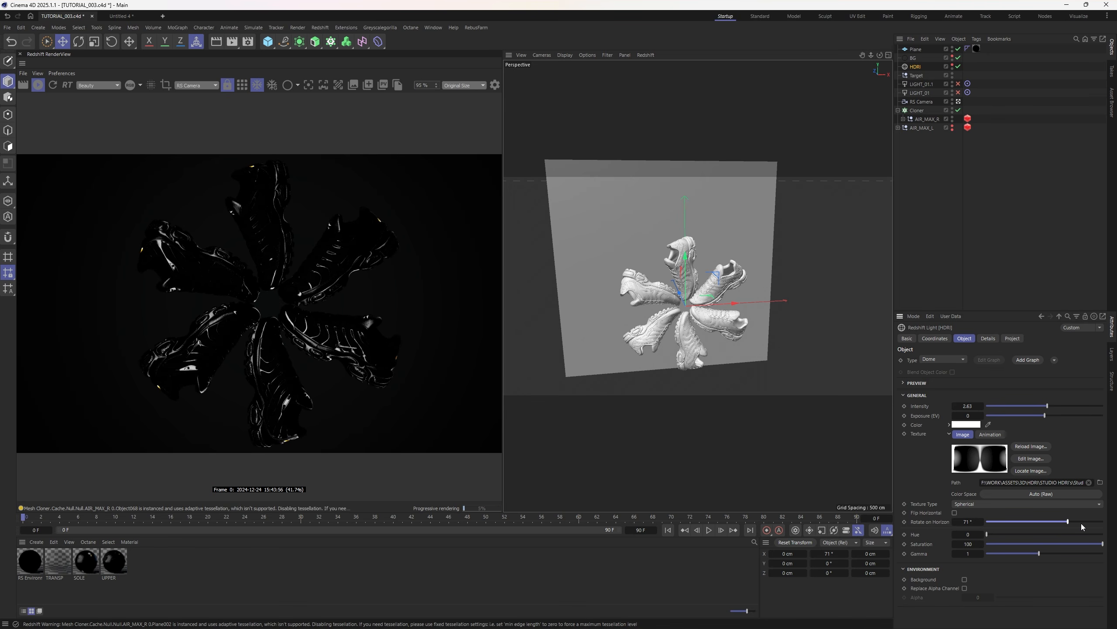
{"action": "left_click_drag", "start_coordinate": [1076, 521], "coordinate": [1097, 524]}
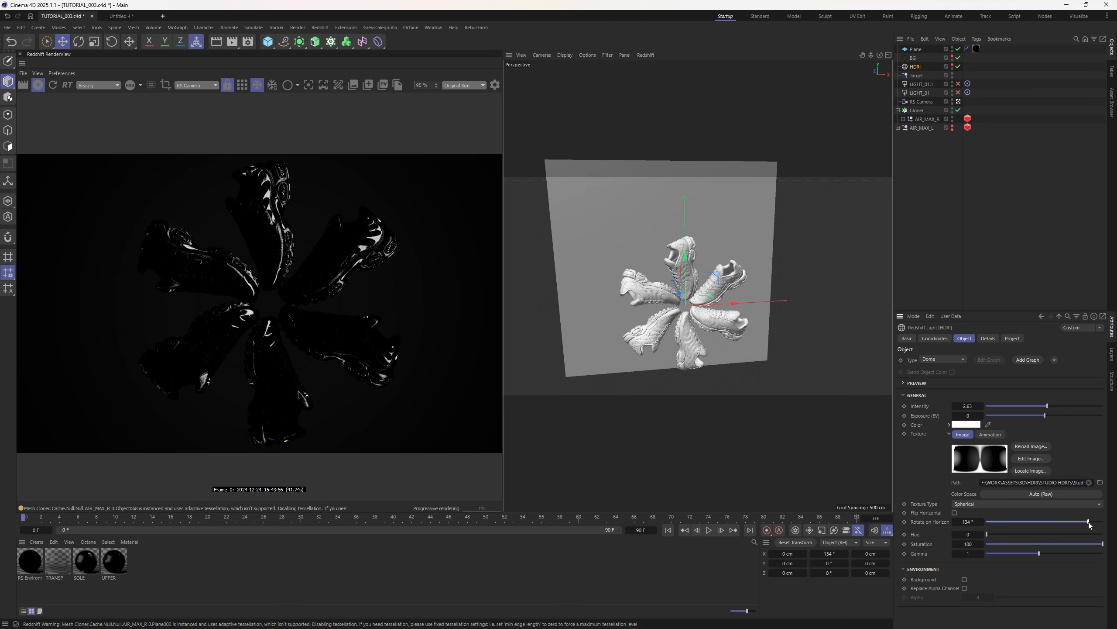
{"action": "left_click_drag", "start_coordinate": [1090, 525], "coordinate": [1079, 525]}
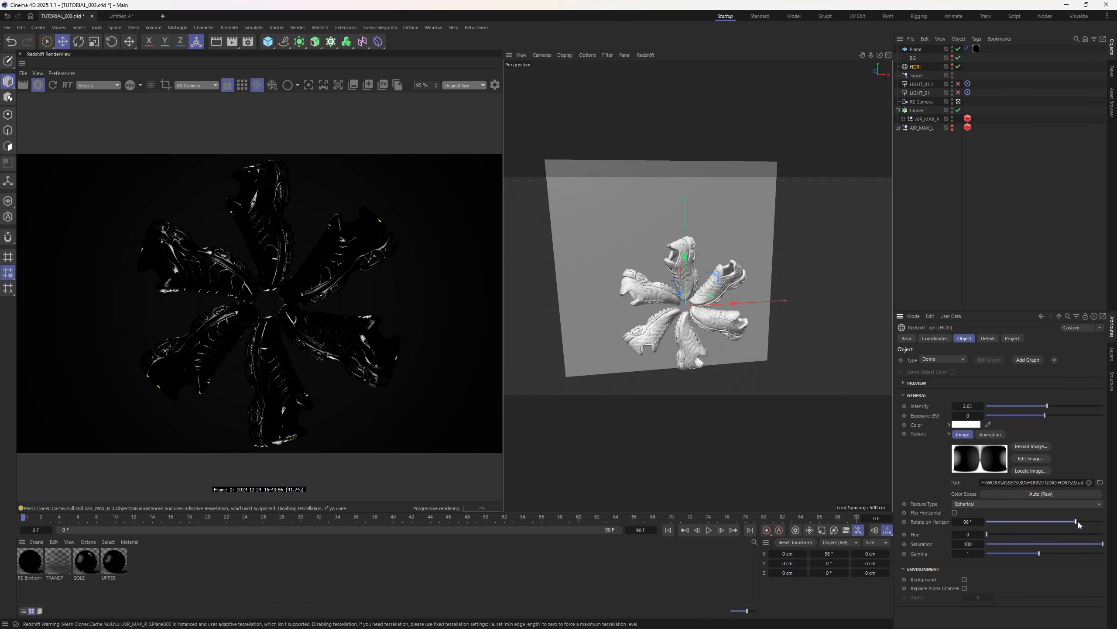
{"action": "left_click", "coordinate": [893, 102]}
{"action": "left_click", "coordinate": [959, 93]}
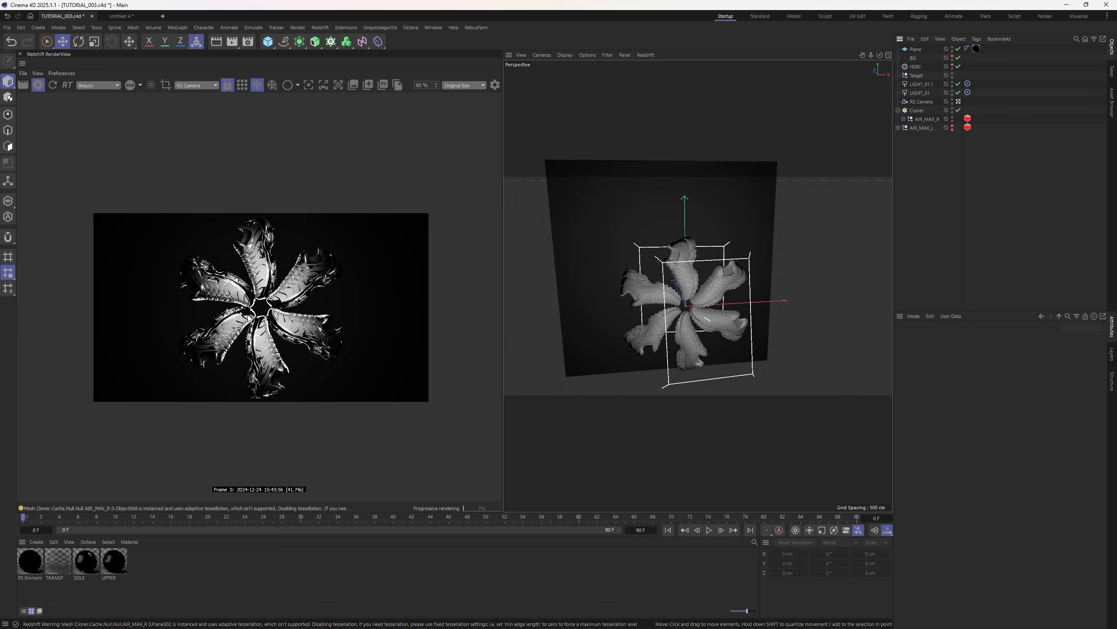
- Make LIGHT_01 a wider Disc-shaped area light at intensity 9.79
{"action": "scroll", "coordinate": [249, 317], "scroll_direction": "down", "scroll_amount": 1}
{"action": "left_click", "coordinate": [922, 93]}
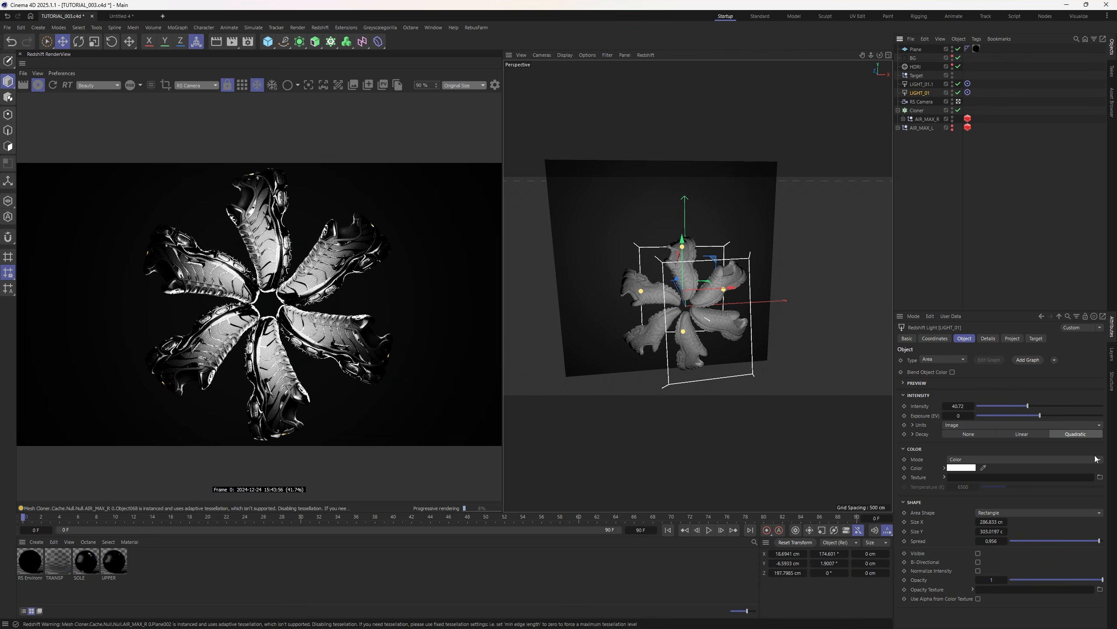
{"action": "left_click", "coordinate": [996, 516]}
{"action": "left_click", "coordinate": [1002, 536]}
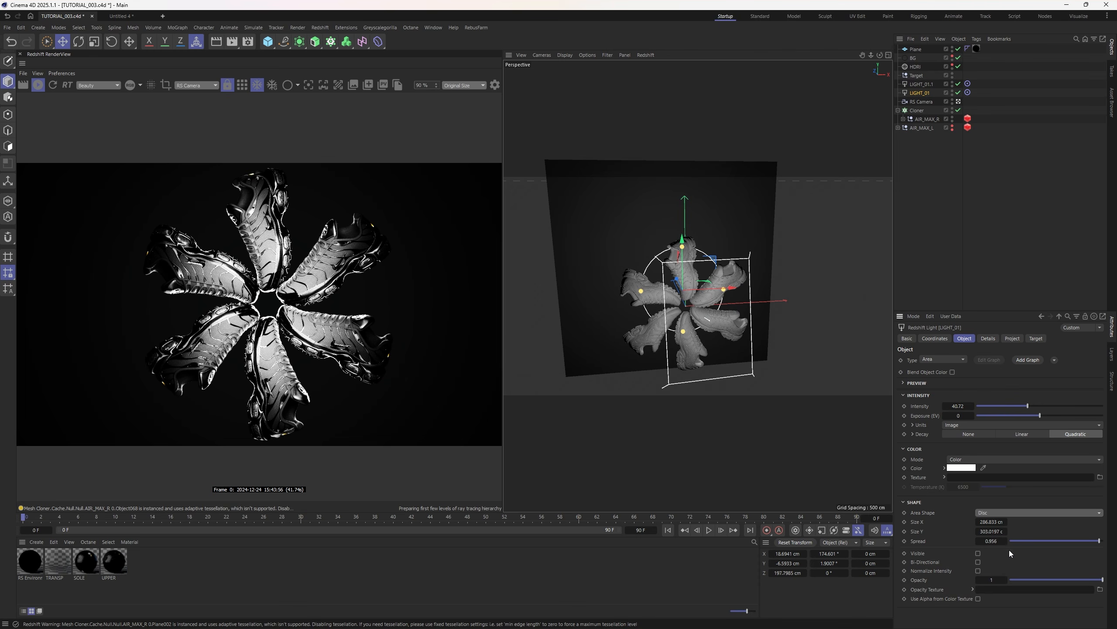
{"action": "left_click_drag", "start_coordinate": [1004, 522], "coordinate": [1032, 531]}
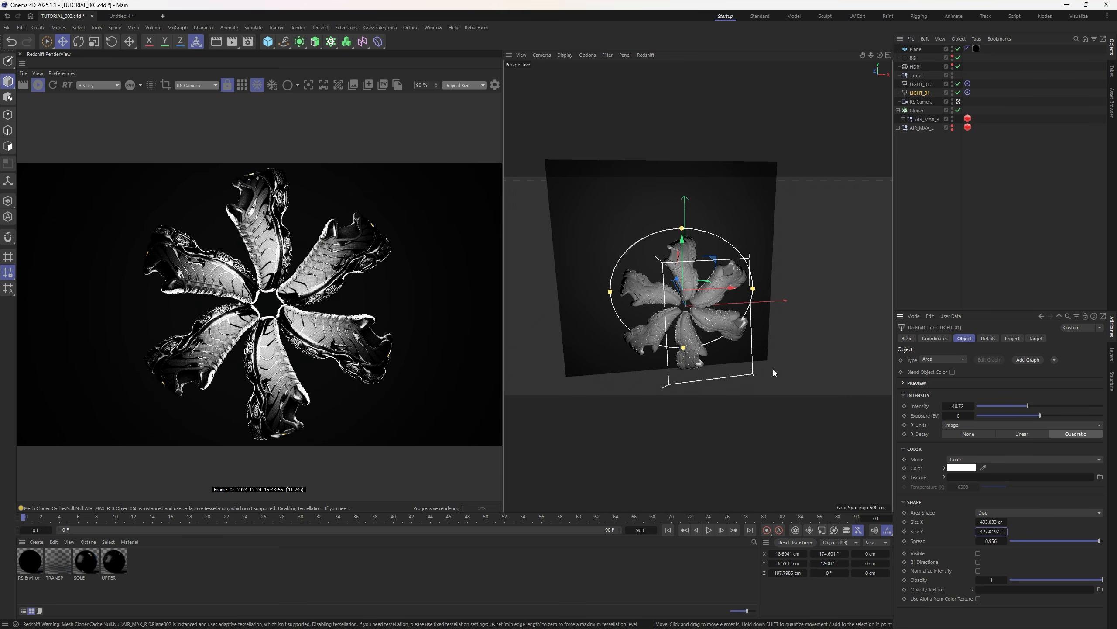
{"action": "left_click_drag", "start_coordinate": [1026, 406], "coordinate": [1005, 406]}
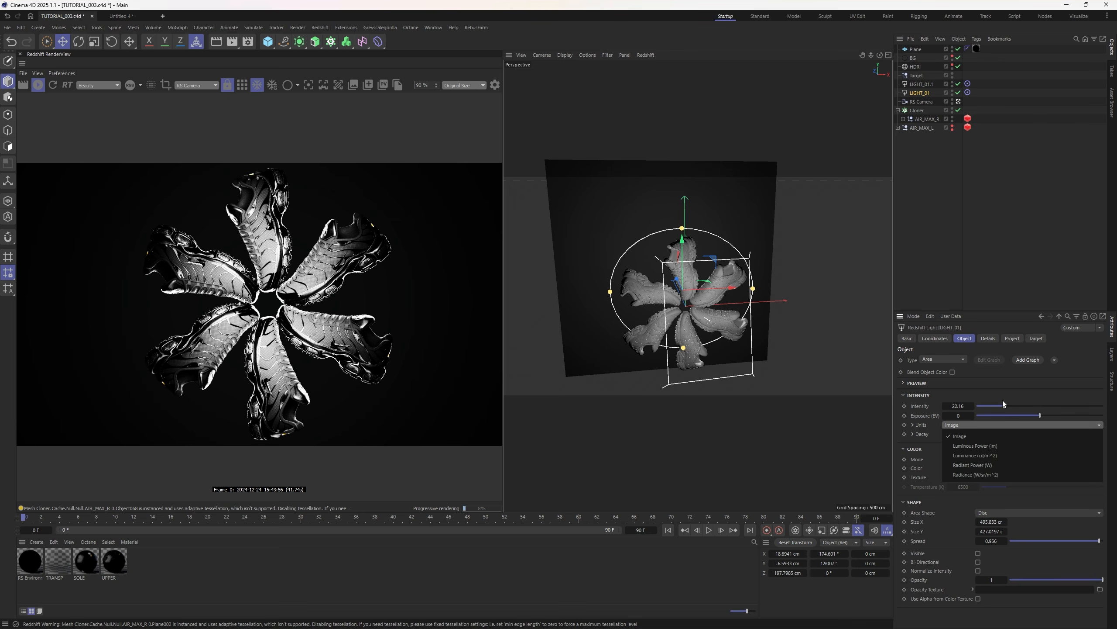
{"action": "left_click_drag", "start_coordinate": [1005, 405], "coordinate": [990, 405]}
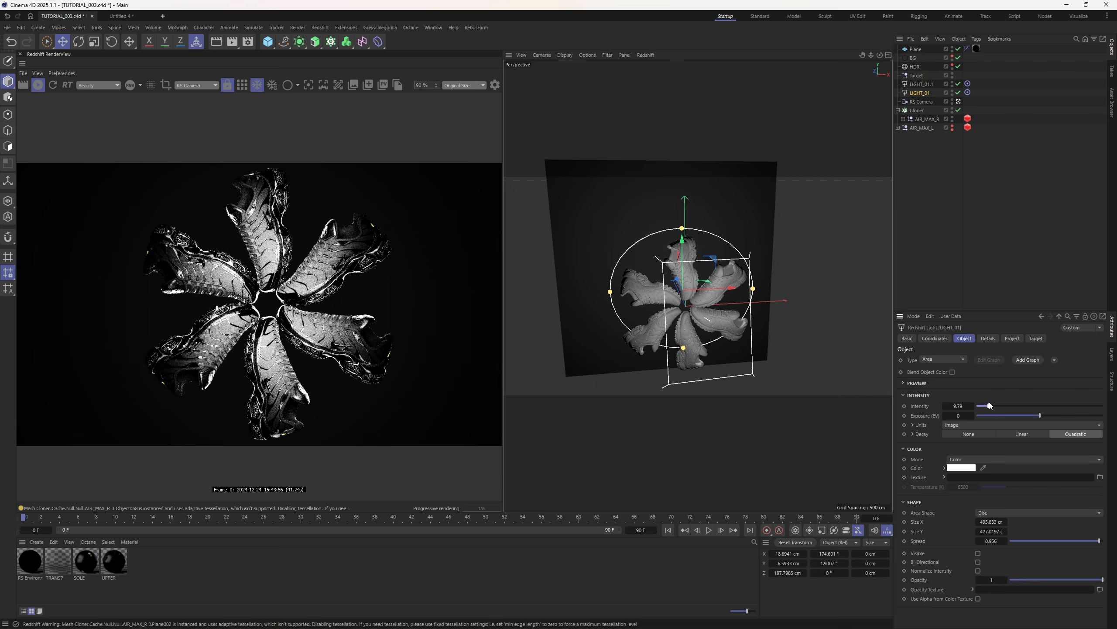
{"action": "scroll", "coordinate": [342, 362], "scroll_direction": "up", "scroll_amount": 6}
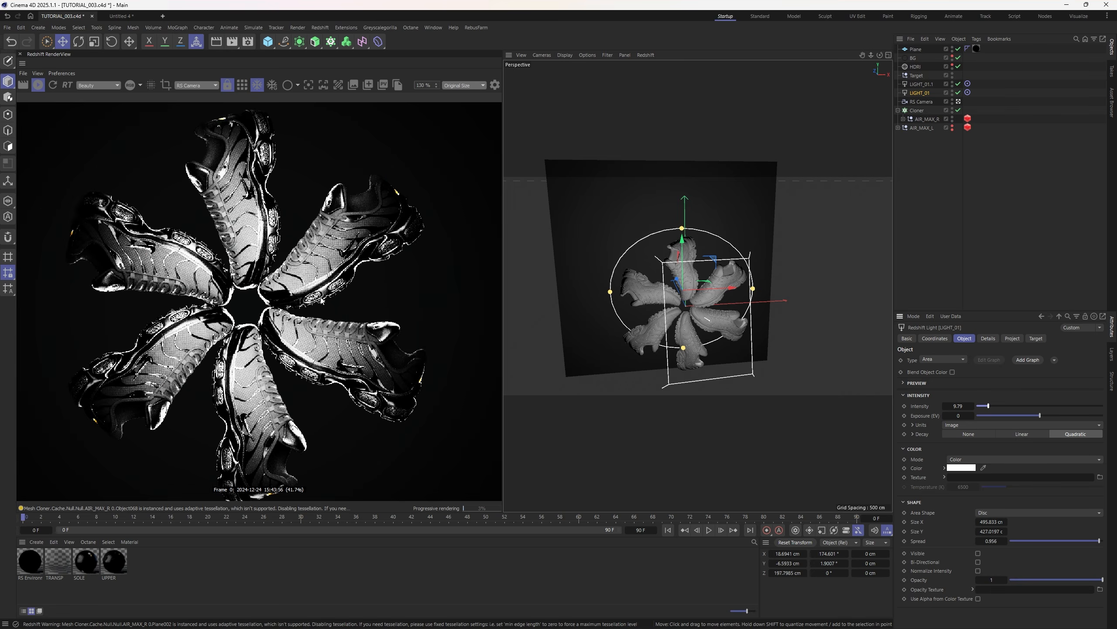
{"action": "scroll", "coordinate": [358, 220], "scroll_direction": "down", "scroll_amount": 6}
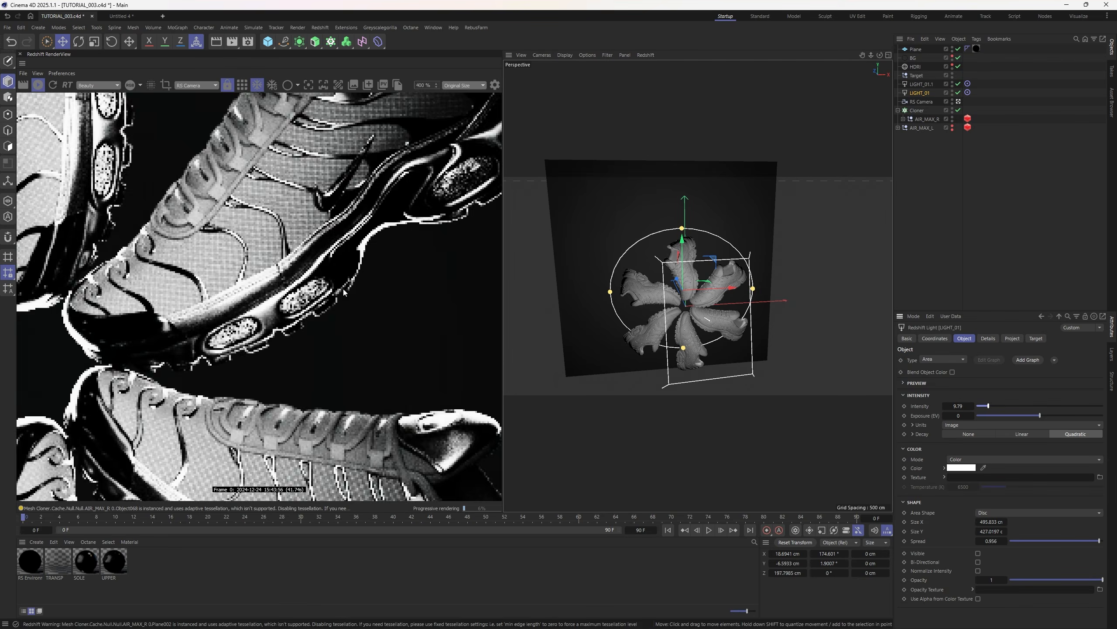
{"action": "scroll", "coordinate": [451, 317], "scroll_direction": "down", "scroll_amount": 1}
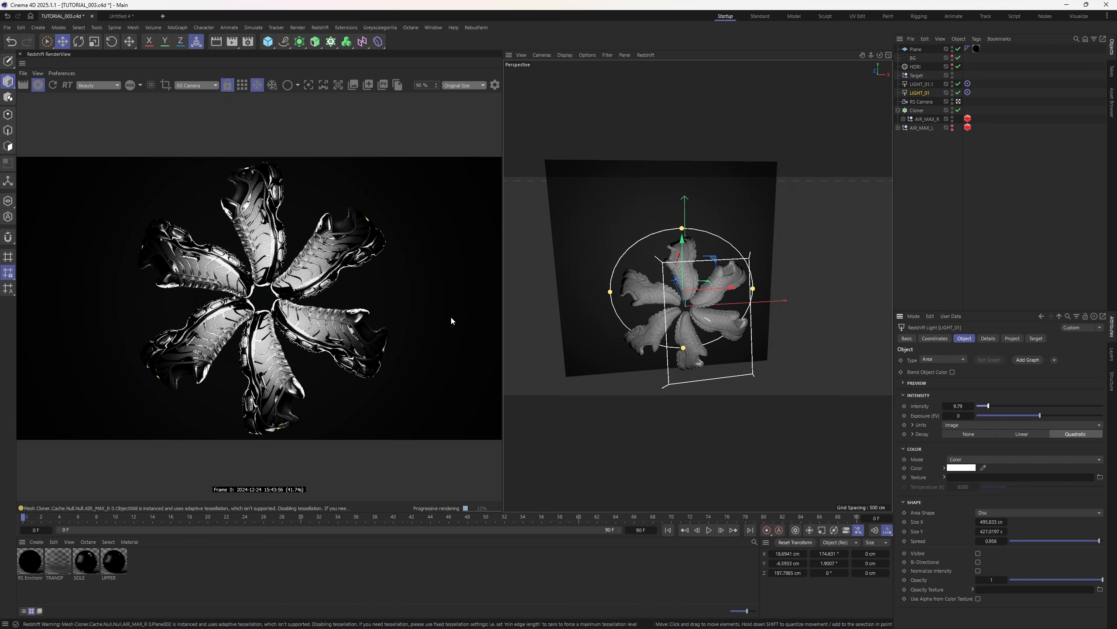
- View through the RS Camera, centre the disc light on the shoes, and enlarge it
{"action": "left_click", "coordinate": [959, 101]}
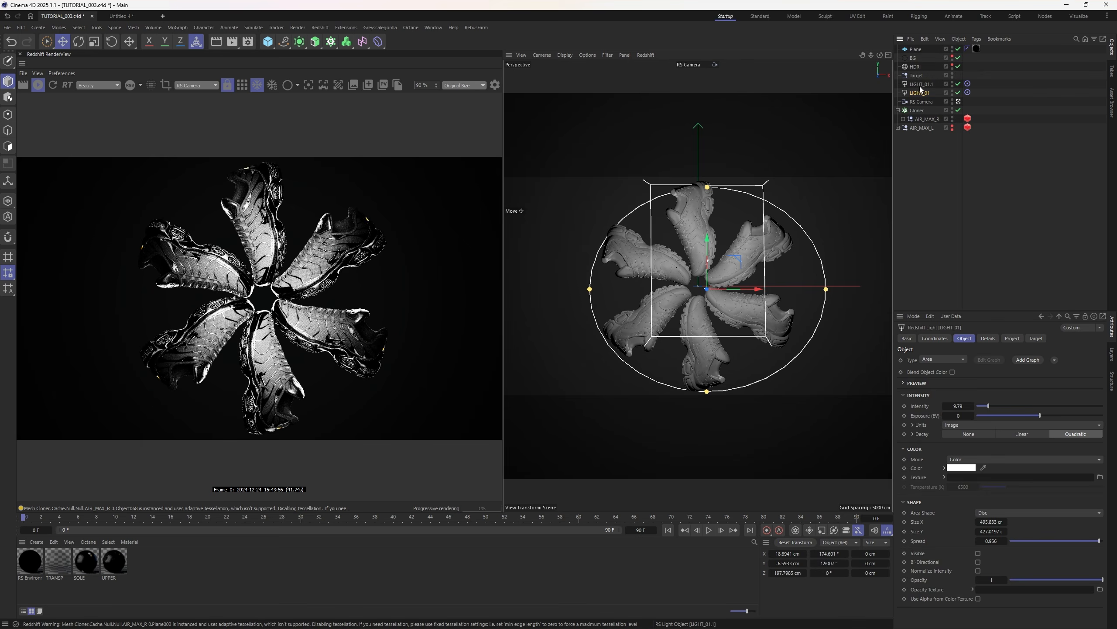
{"action": "left_click_drag", "start_coordinate": [729, 287], "coordinate": [717, 286]}
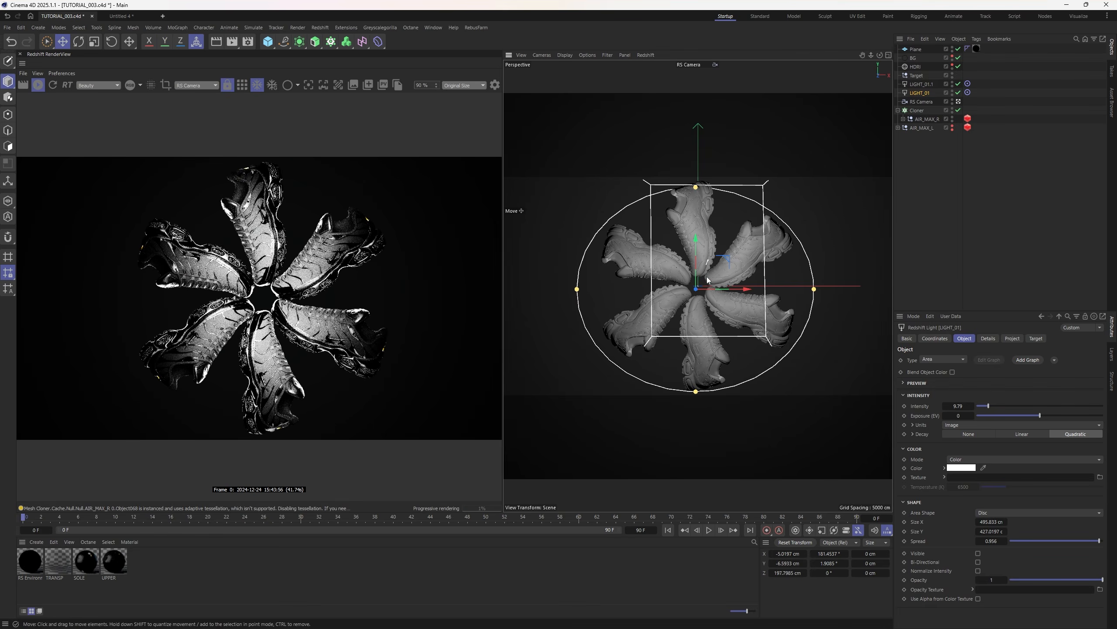
{"action": "left_click_drag", "start_coordinate": [695, 391], "coordinate": [697, 404]}
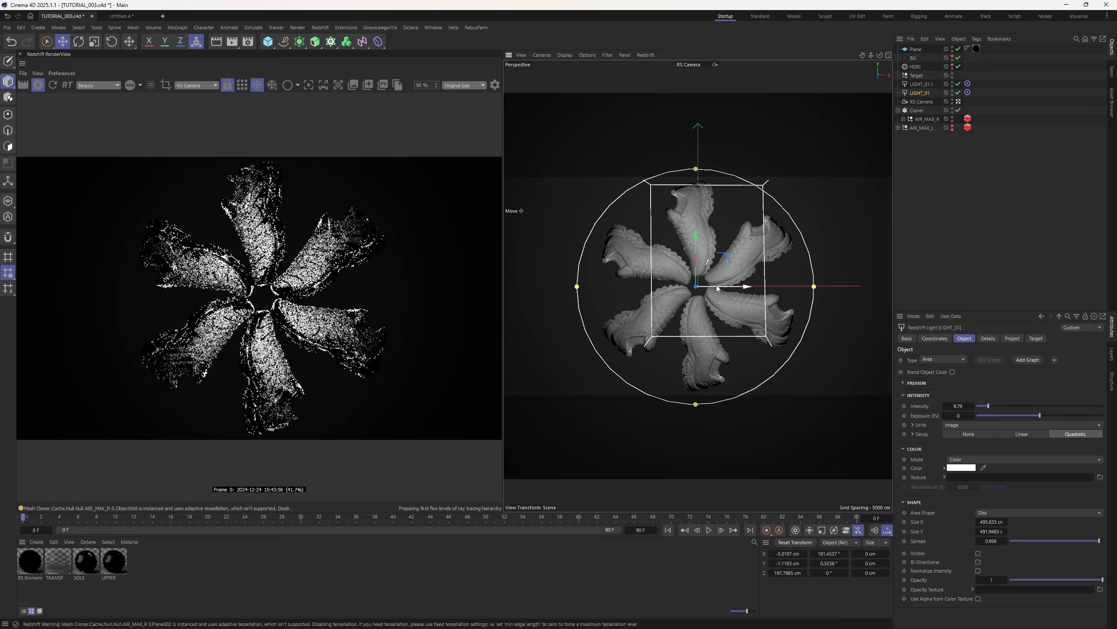
- Move the rectangle light LIGHT_01.1 to the centre in front of the shoe ring
{"action": "left_click", "coordinate": [922, 83]}
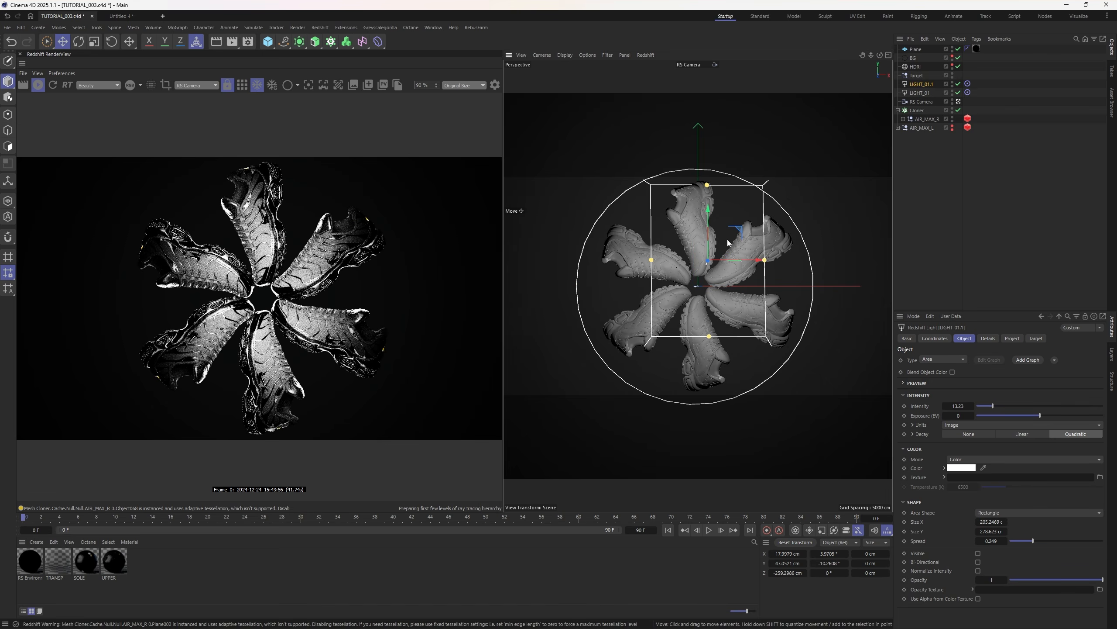
{"action": "left_click_drag", "start_coordinate": [729, 242], "coordinate": [755, 285]}
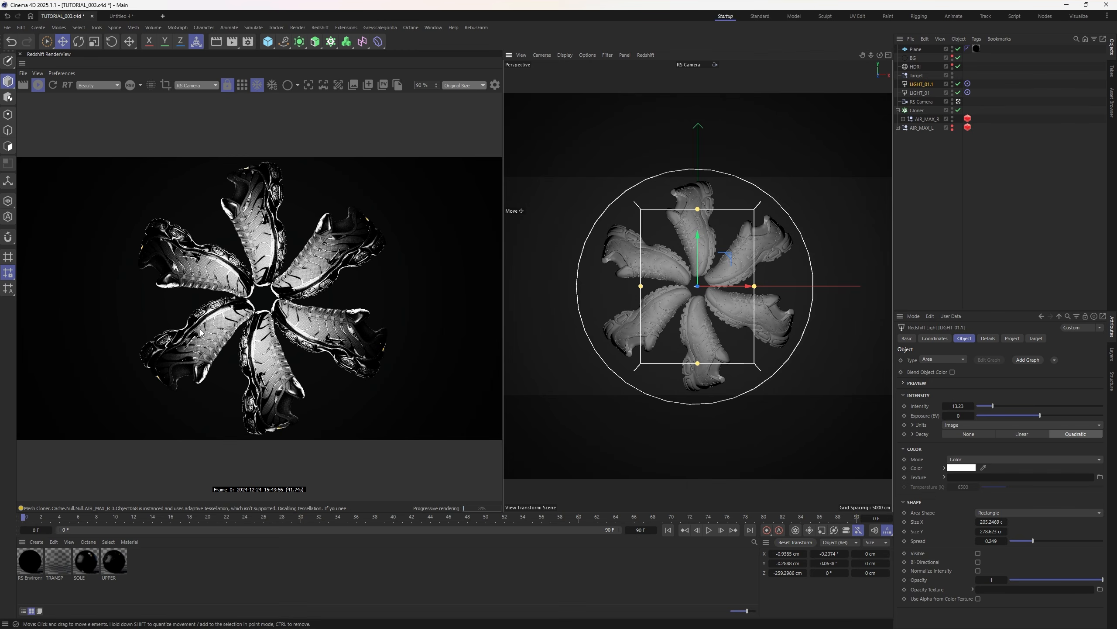
{"action": "scroll", "coordinate": [259, 298], "scroll_direction": "down", "scroll_amount": 1}
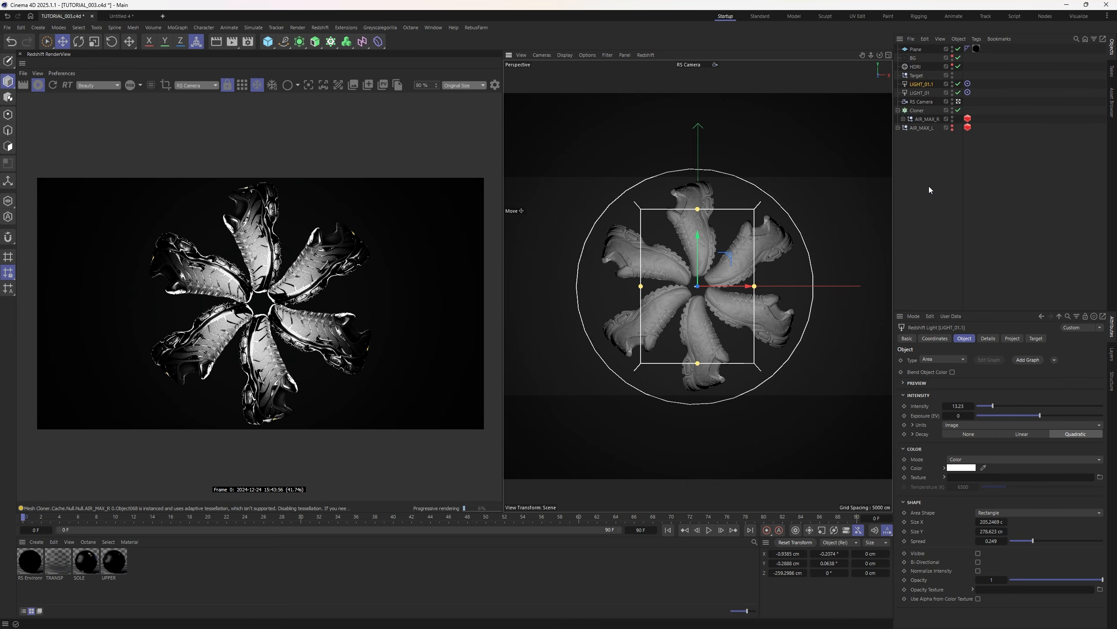
{"action": "left_click", "coordinate": [929, 186]}
{"action": "left_click_drag", "start_coordinate": [871, 55], "coordinate": [870, 55]}
{"action": "left_click", "coordinate": [817, 245]}
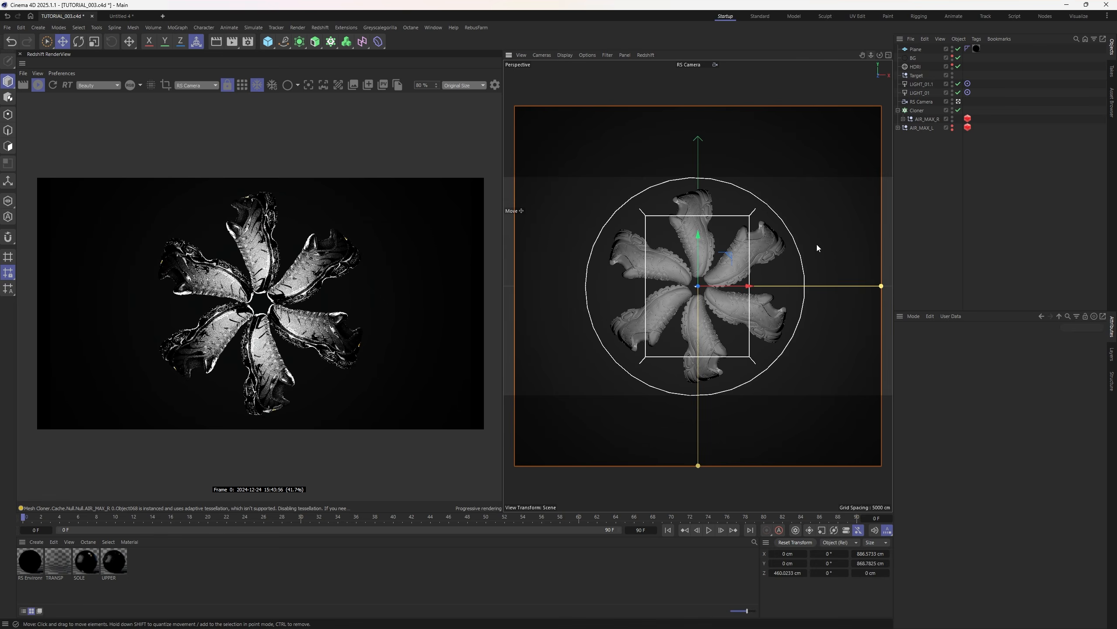
{"action": "left_click", "coordinate": [794, 363]}
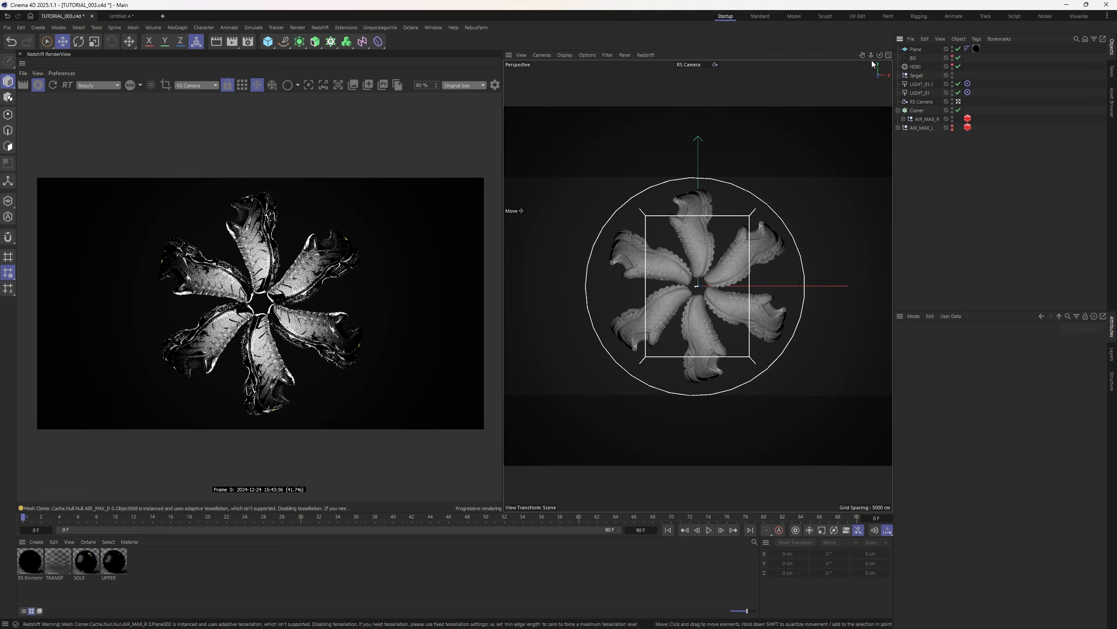
{"action": "left_click_drag", "start_coordinate": [872, 56], "coordinate": [875, 55]}
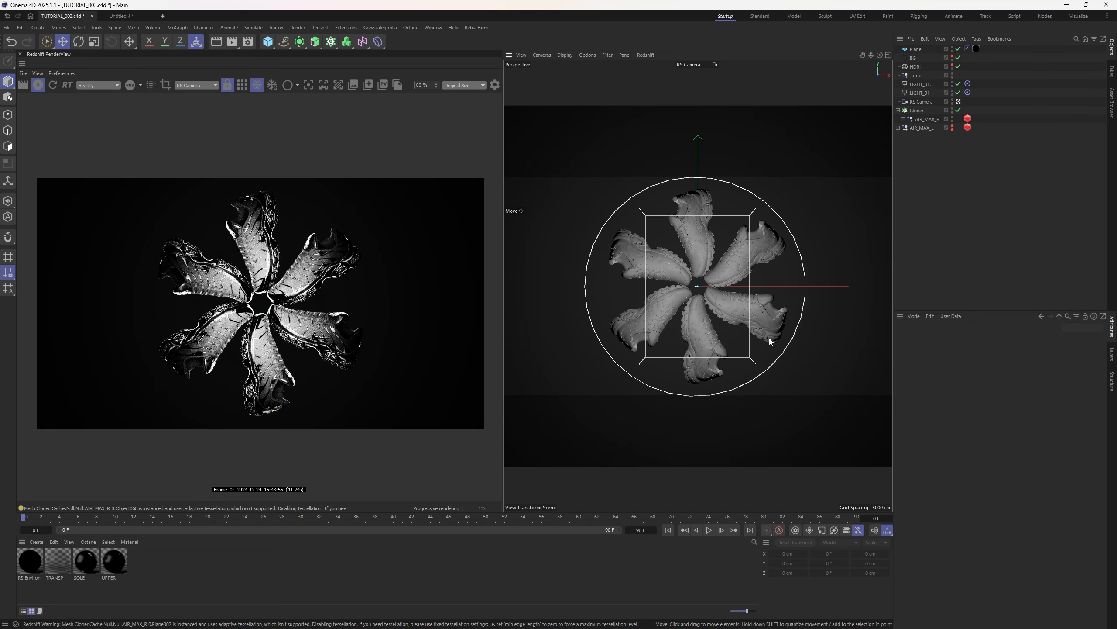
- Zoom and pan the Redshift RenderView to inspect the evenly lit sneaker star
{"action": "scroll", "coordinate": [277, 304], "scroll_direction": "up", "scroll_amount": 5}
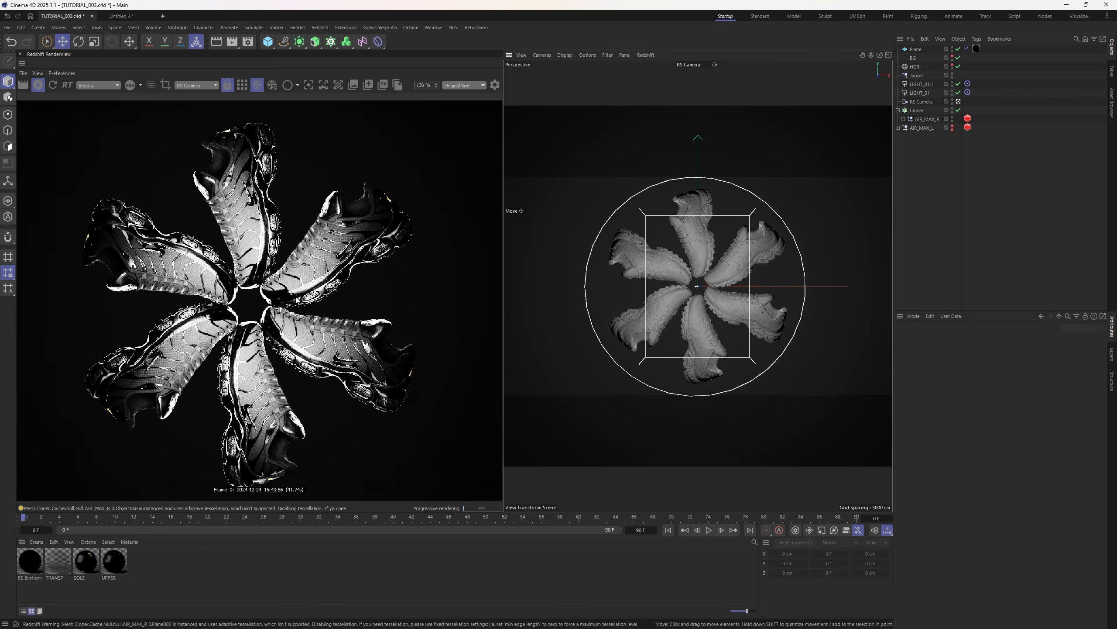
{"action": "scroll", "coordinate": [299, 302], "scroll_direction": "down", "scroll_amount": 3}
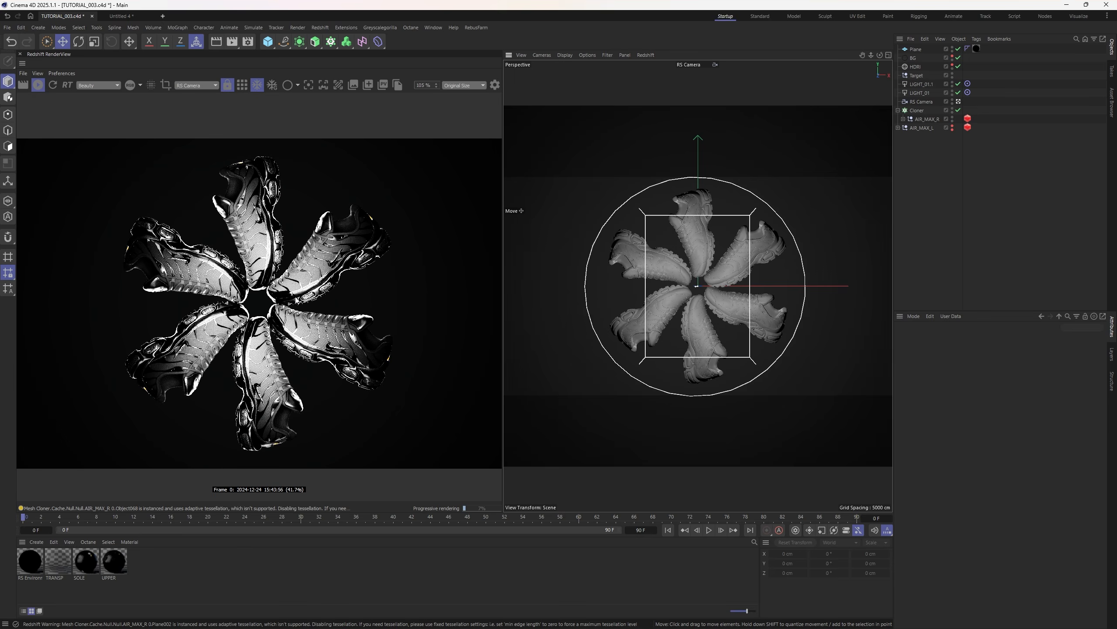
{"action": "scroll", "coordinate": [190, 302], "scroll_direction": "down", "scroll_amount": 2}
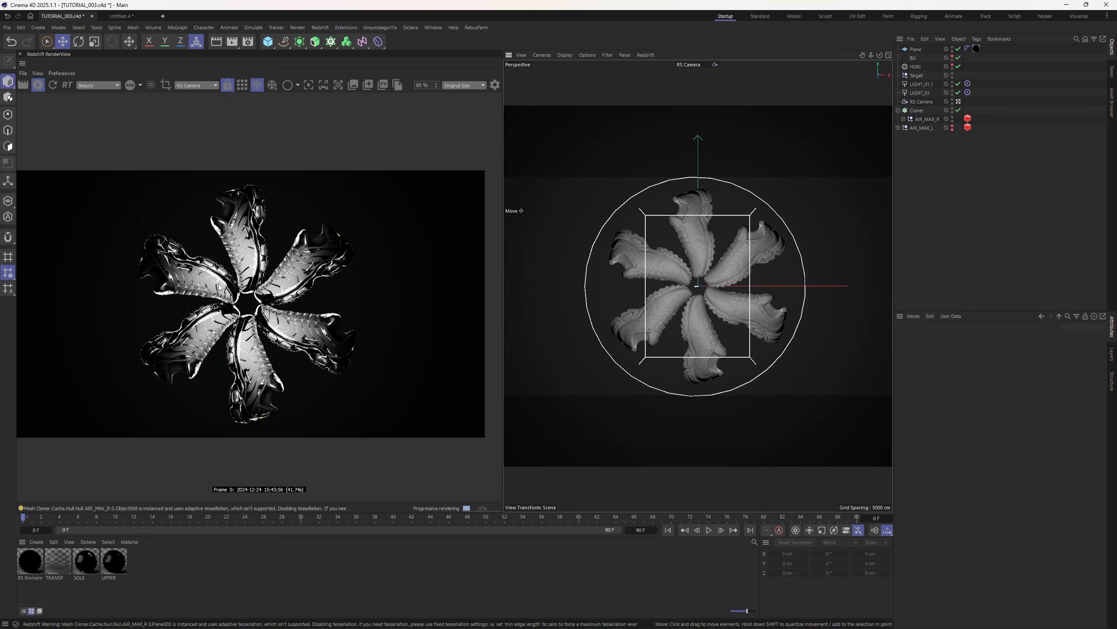
{"action": "scroll", "coordinate": [220, 320], "scroll_direction": "up", "scroll_amount": 2}
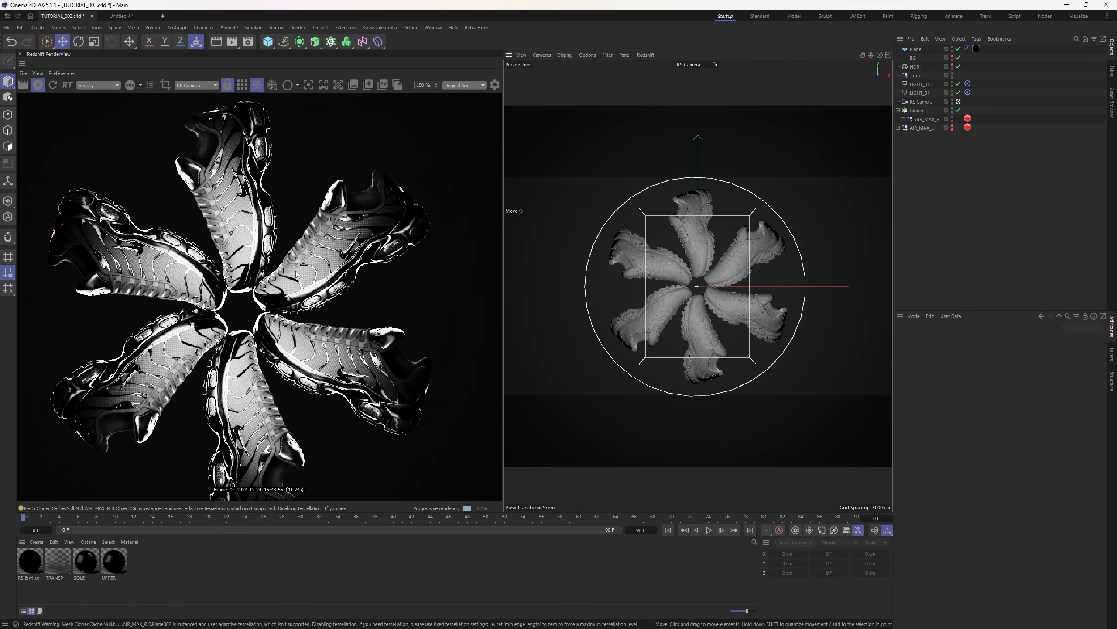
{"action": "scroll", "coordinate": [304, 368], "scroll_direction": "down", "scroll_amount": 1}
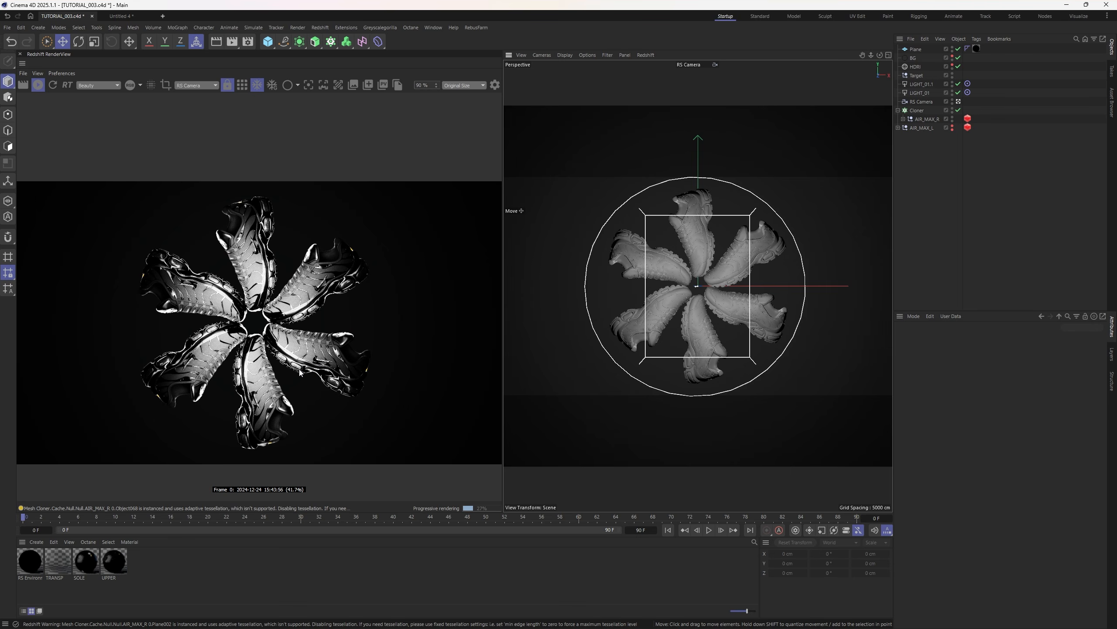
{"action": "middle_click_drag", "start_coordinate": [264, 324], "coordinate": [280, 293]}
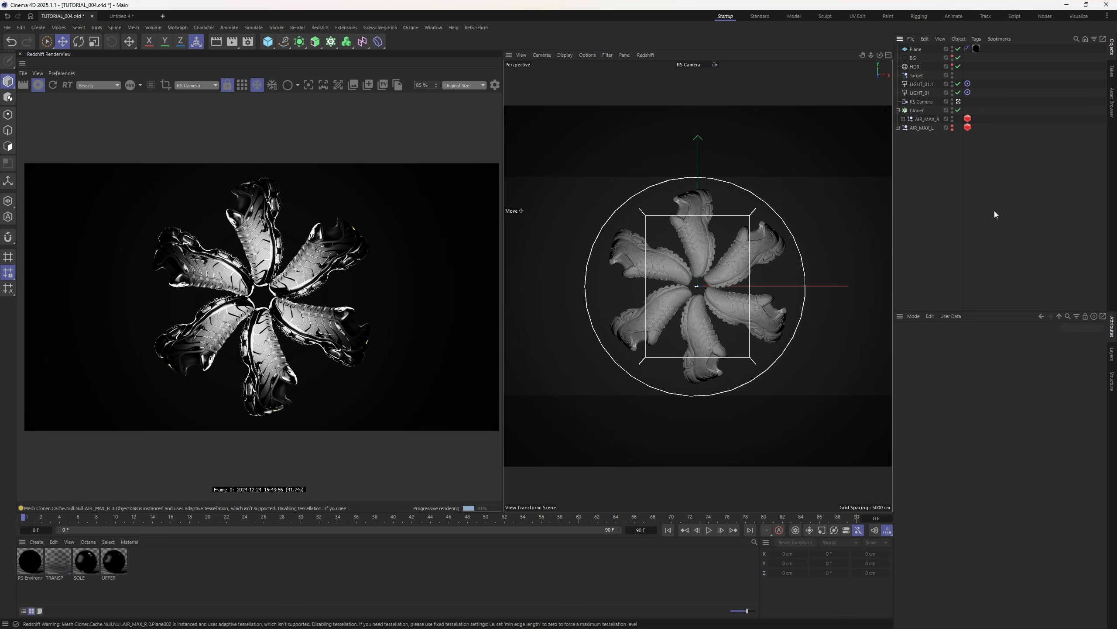
- Check the HDRI light's settings, then display LIGHT_01.1's Redshift Light attributes
{"action": "left_click", "coordinate": [919, 67]}
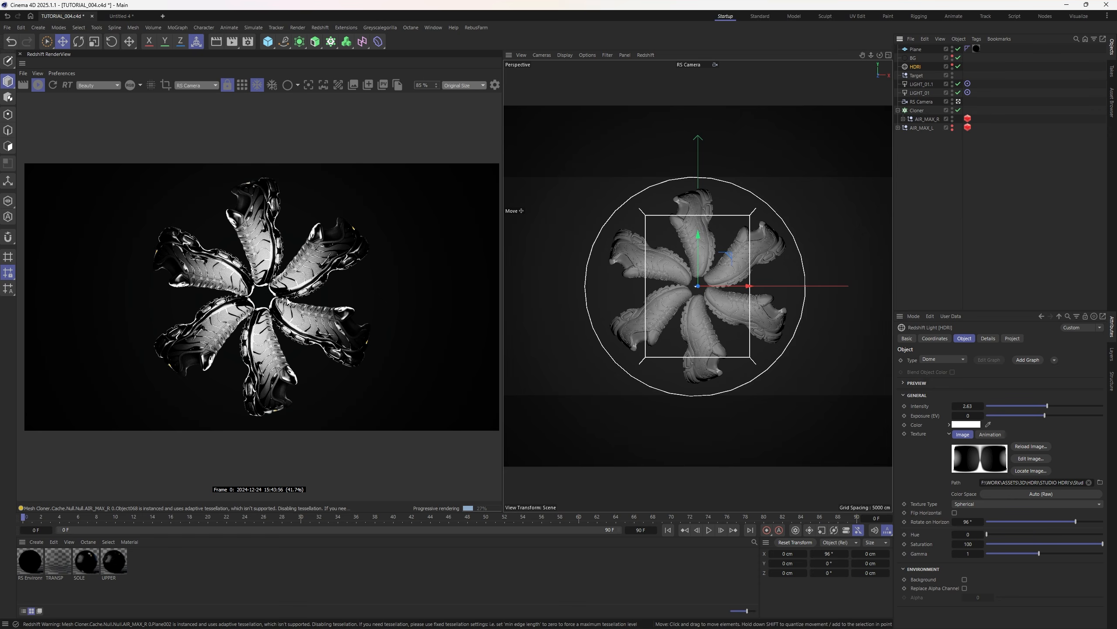
{"action": "scroll", "coordinate": [114, 299], "scroll_direction": "up", "scroll_amount": 5}
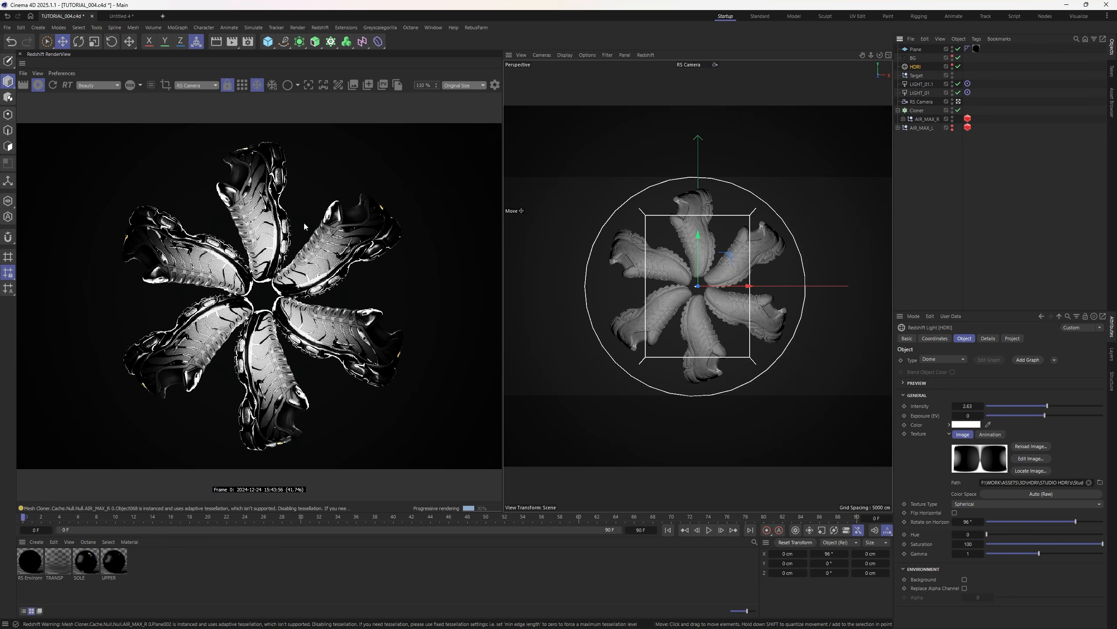
{"action": "left_click", "coordinate": [922, 85]}
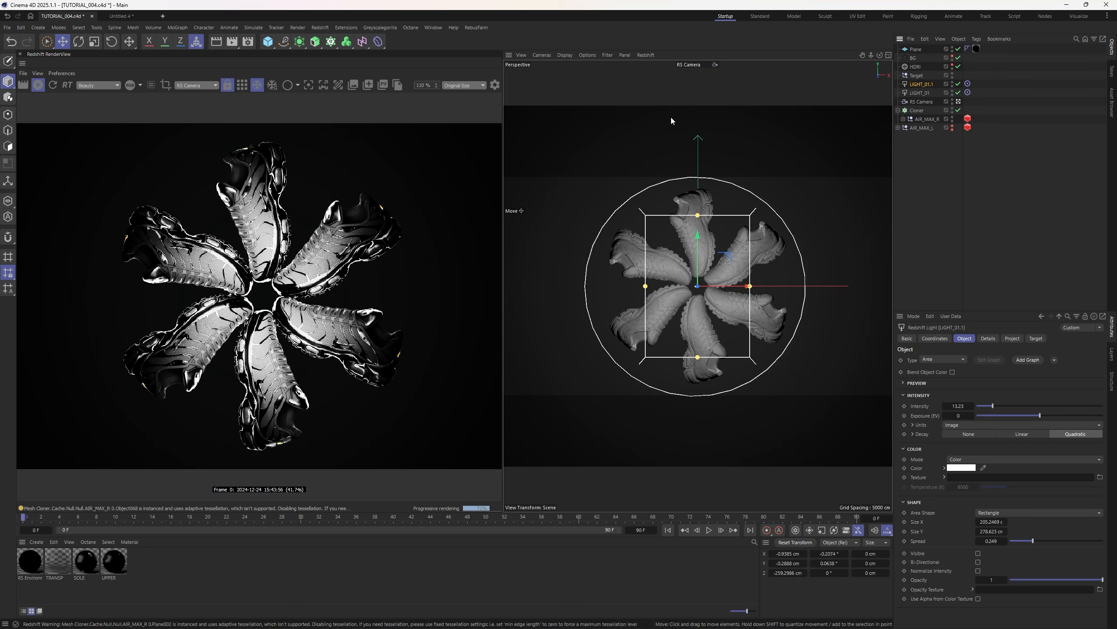
- Select both lights' Target tags and bring up the RenderView's RGB curve post-effects
{"action": "scroll", "coordinate": [178, 269], "scroll_direction": "up", "scroll_amount": 3}
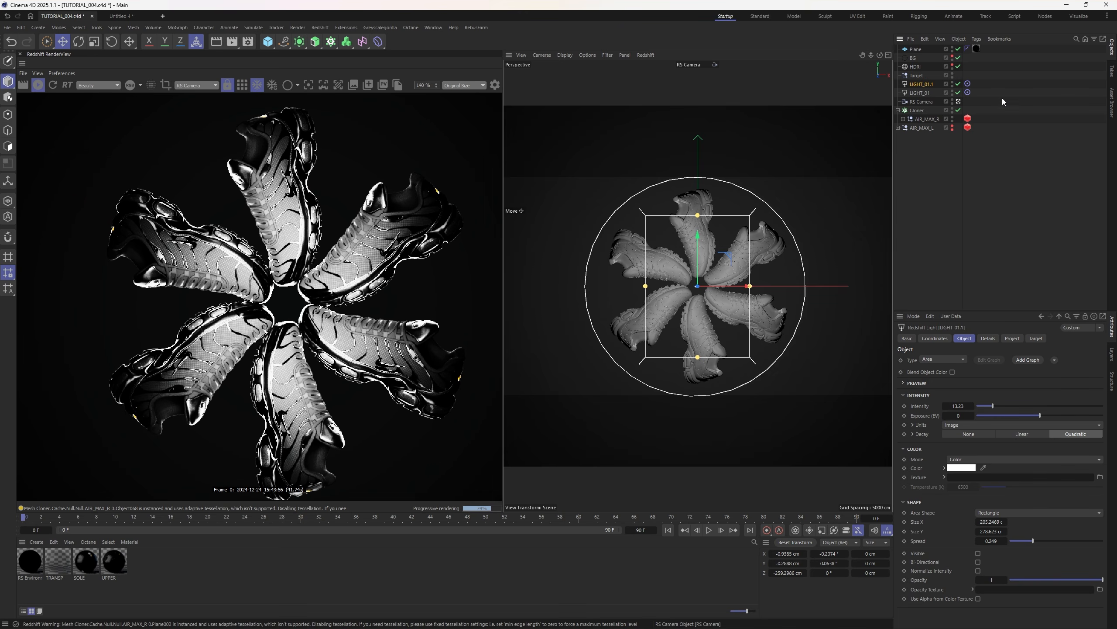
{"action": "left_click_drag", "start_coordinate": [995, 95], "coordinate": [917, 78]}
{"action": "left_click", "coordinate": [496, 86]}
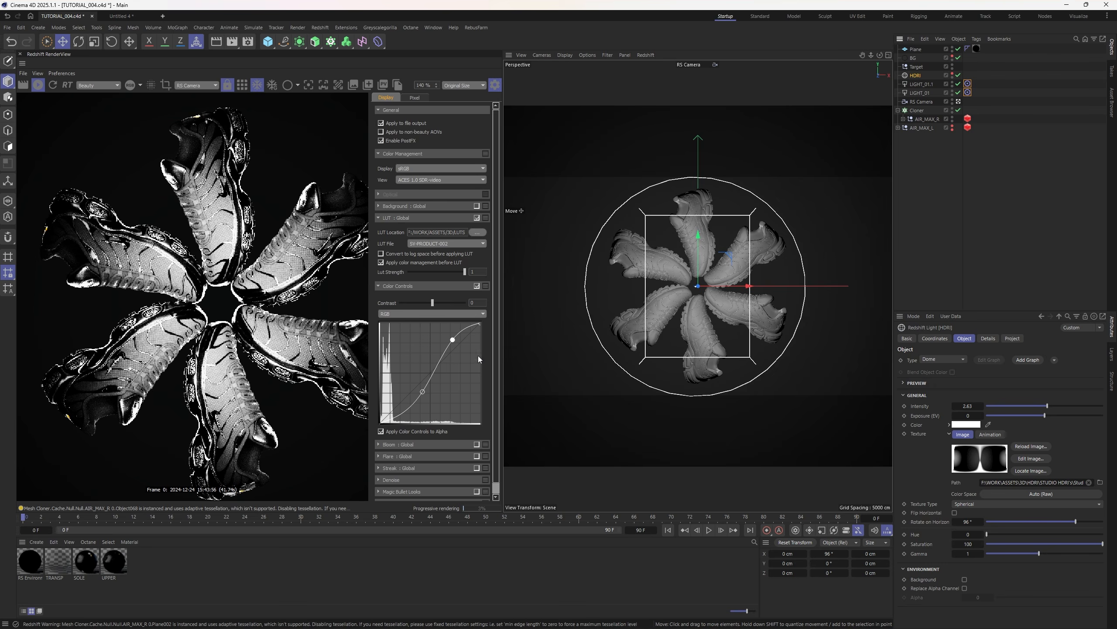
- Pull the RGB curve's shadow point down for contrast, then show the RS Camera settings
{"action": "left_click_drag", "start_coordinate": [423, 391], "coordinate": [425, 399]}
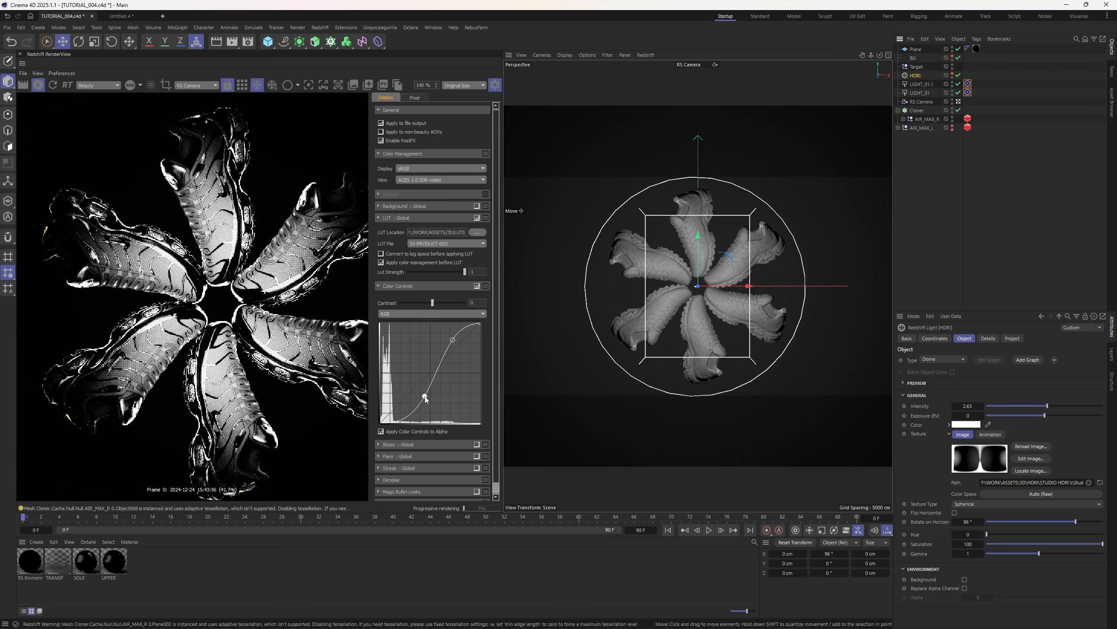
{"action": "left_click", "coordinate": [495, 86]}
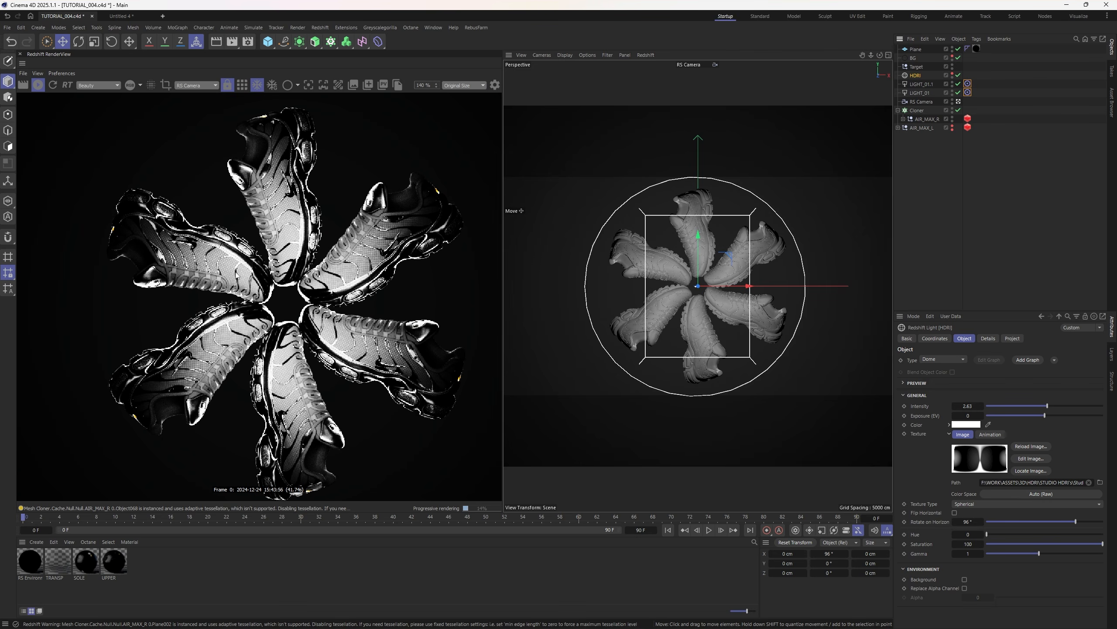
{"action": "scroll", "coordinate": [254, 220], "scroll_direction": "up", "scroll_amount": 10}
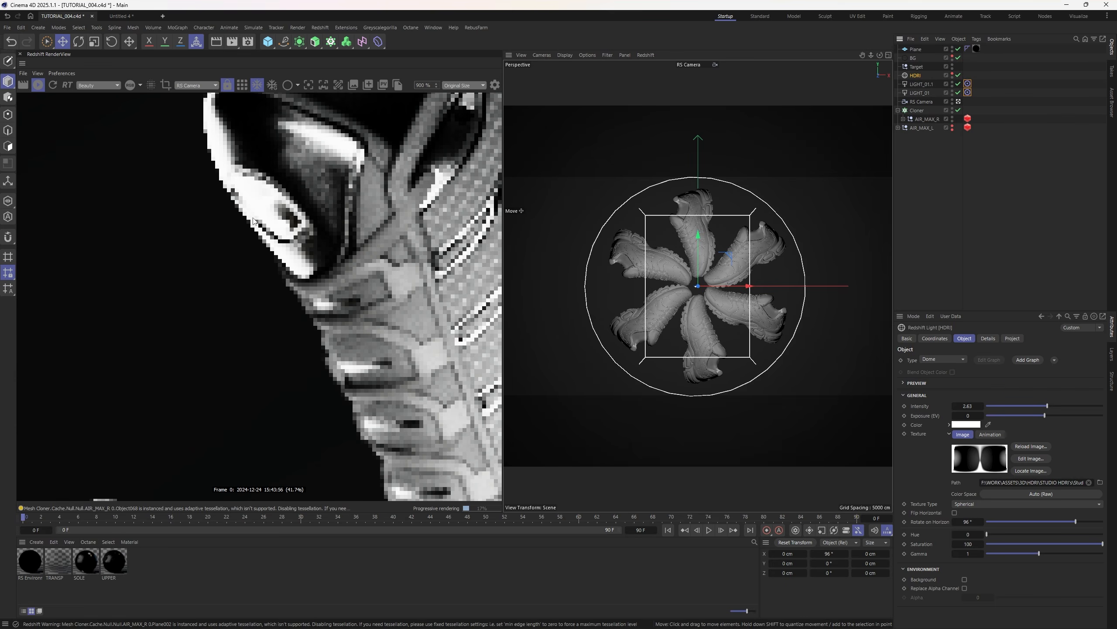
{"action": "scroll", "coordinate": [249, 200], "scroll_direction": "down", "scroll_amount": 10}
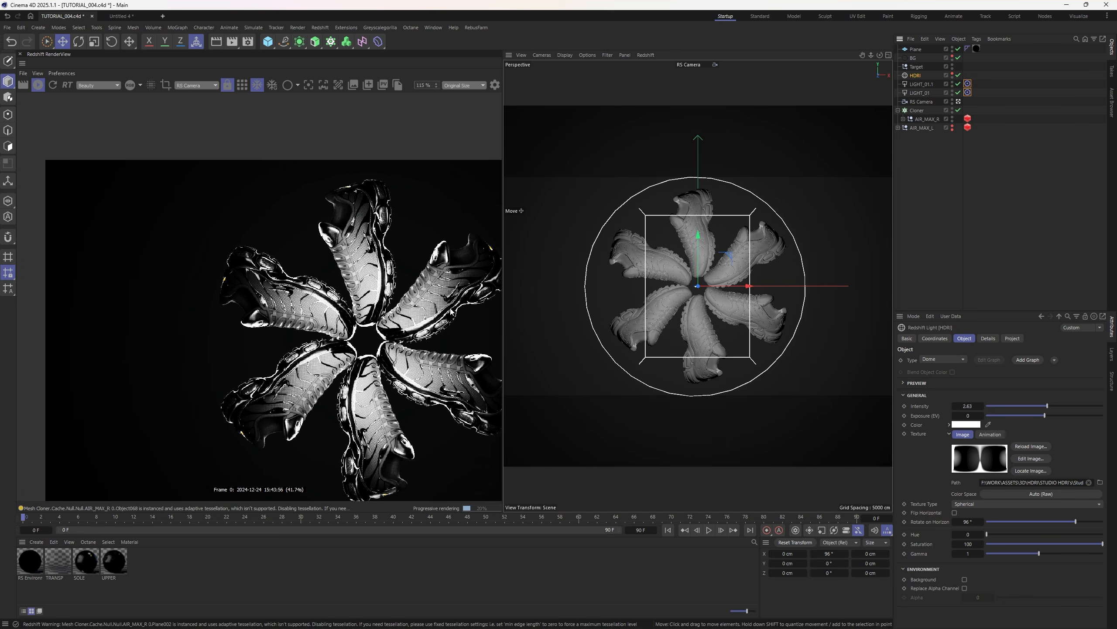
{"action": "middle_click_drag", "start_coordinate": [450, 321], "coordinate": [381, 266]}
{"action": "scroll", "coordinate": [314, 292], "scroll_direction": "down", "scroll_amount": 1}
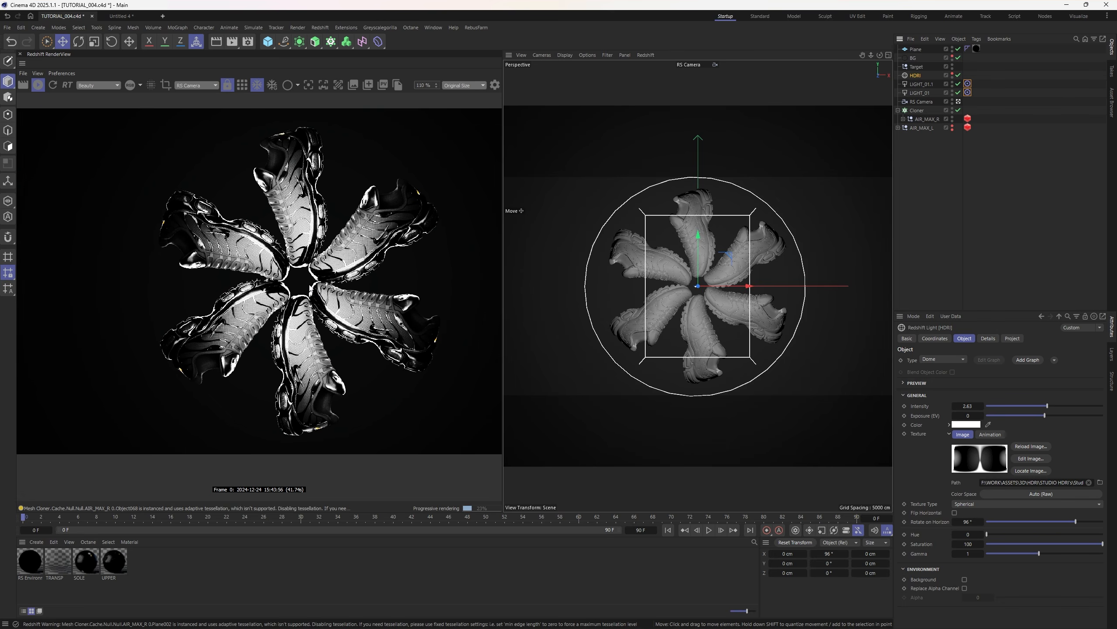
{"action": "left_click", "coordinate": [921, 101]}
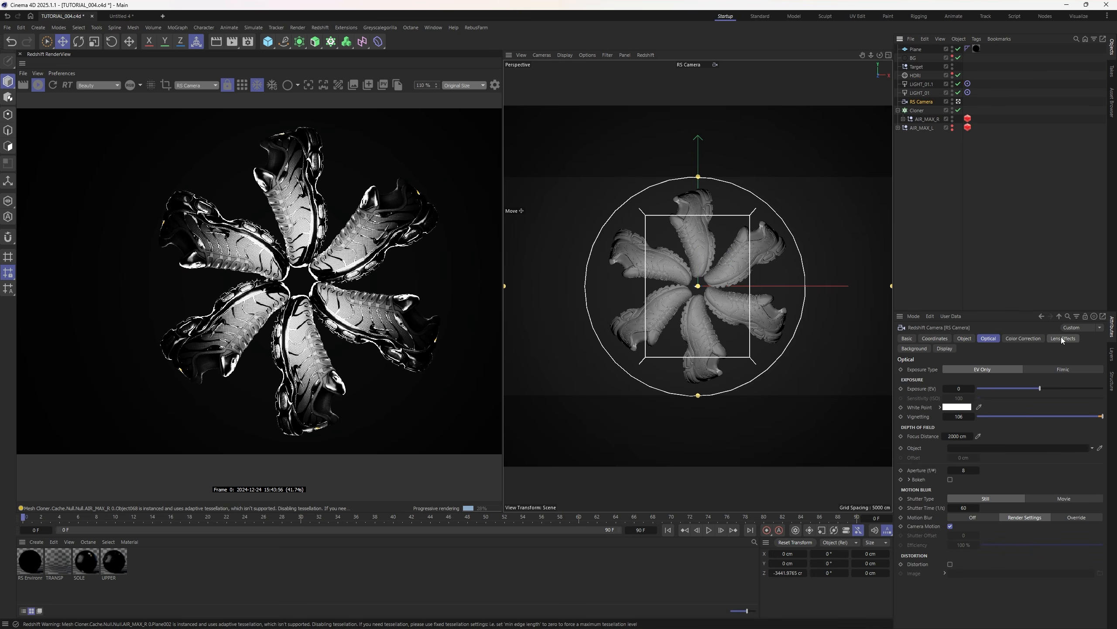
- Set RS Camera's tone-mapping Highlights to 0, then check the HDRI's Project exclusions
{"action": "left_click", "coordinate": [1021, 337]}
{"action": "left_click_drag", "start_coordinate": [1018, 392], "coordinate": [993, 391]}
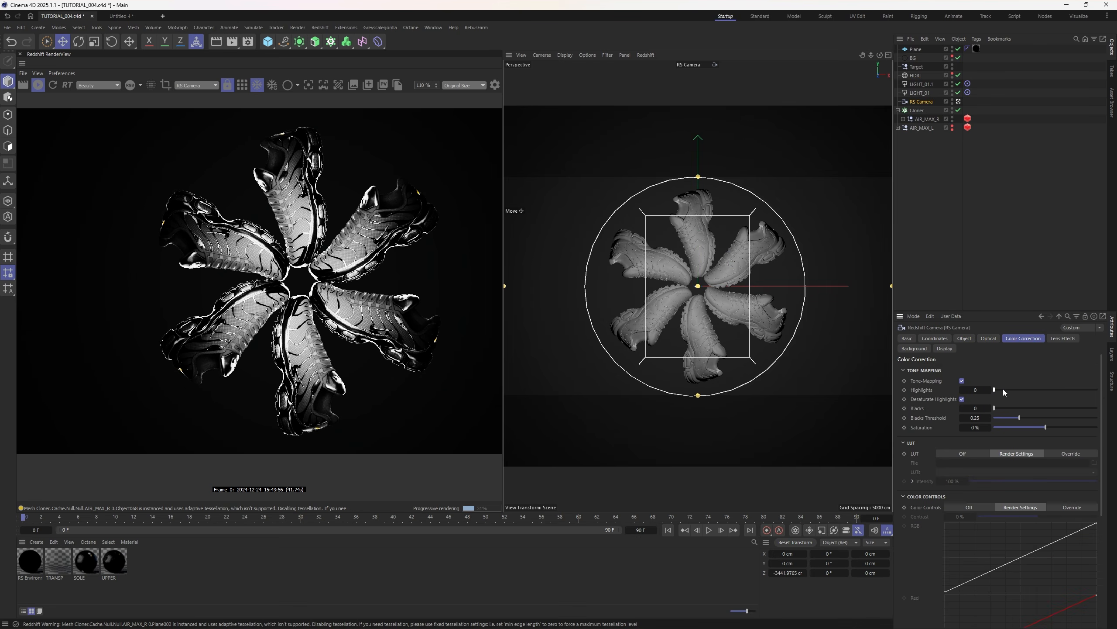
{"action": "left_click", "coordinate": [495, 85]}
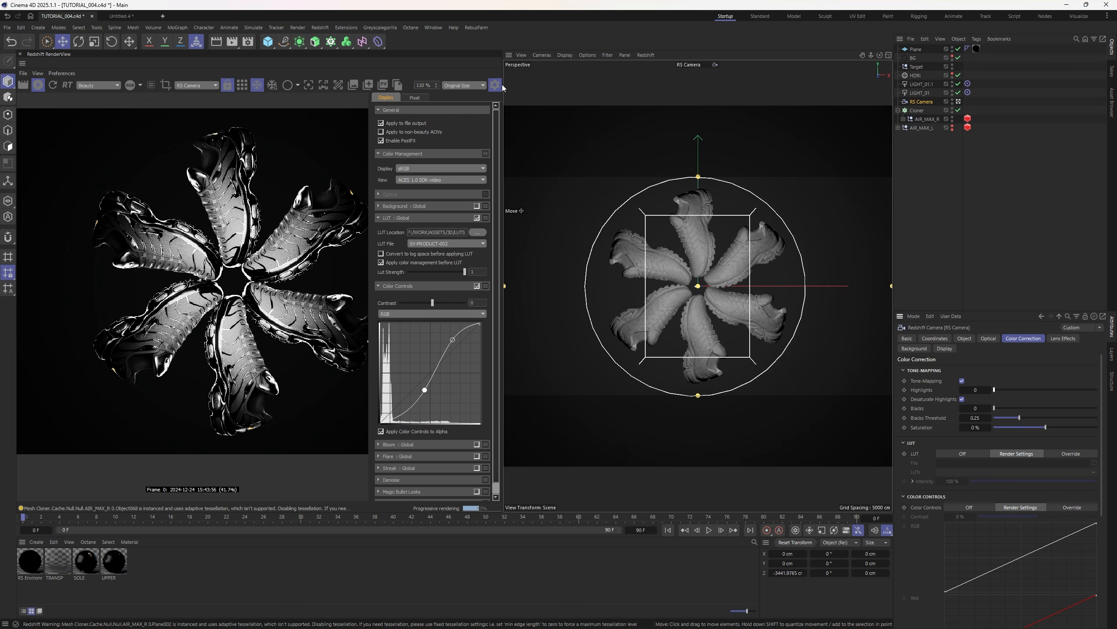
{"action": "left_click", "coordinate": [495, 85]}
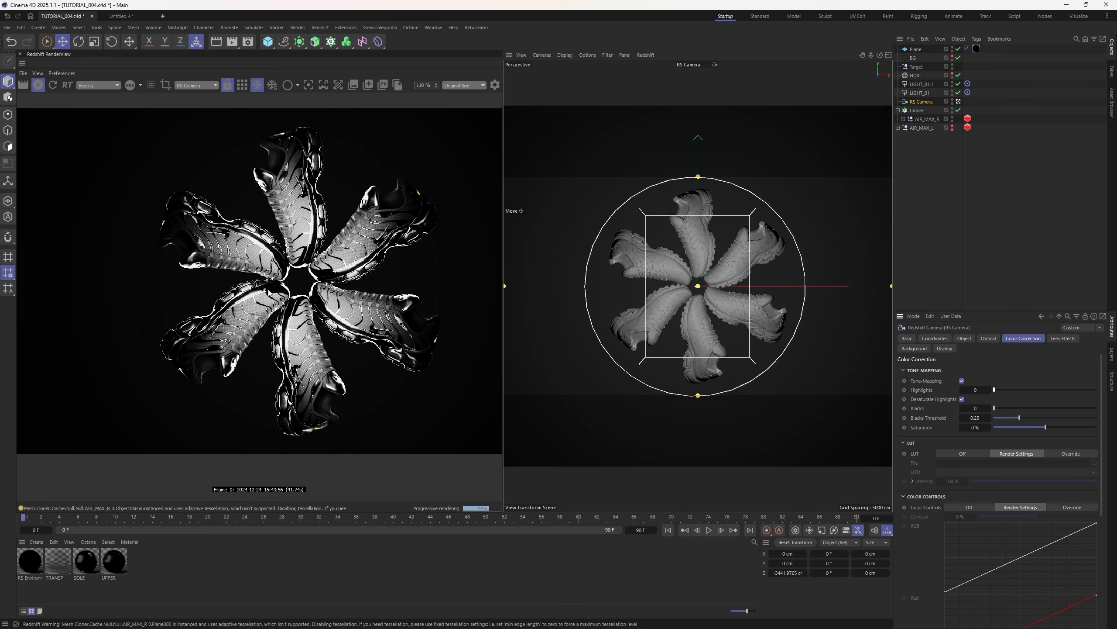
{"action": "left_click", "coordinate": [916, 75]}
{"action": "left_click", "coordinate": [1012, 337]}
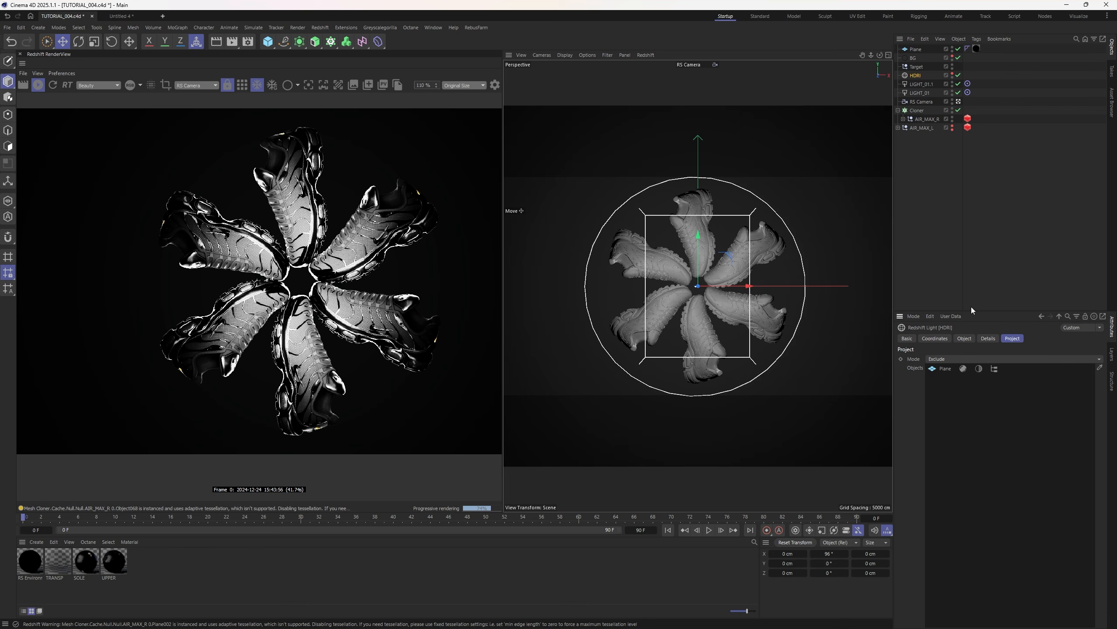
- Deselect the HDRI by clicking empty space in the Object Manager, leaving no settings shown
{"action": "left_click", "coordinate": [959, 204]}
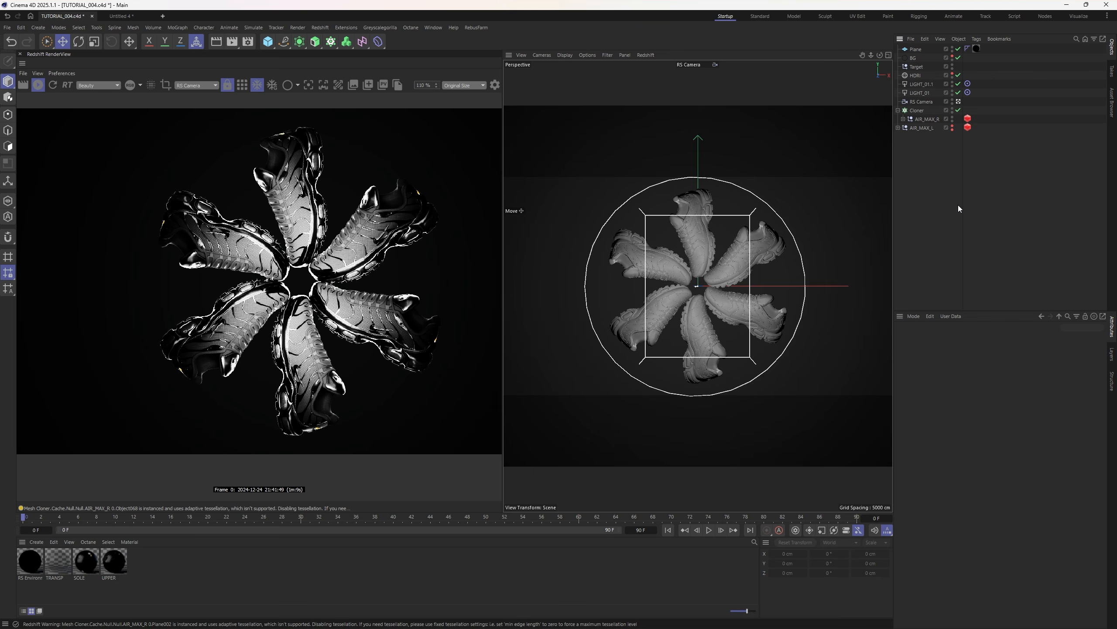
- Inspect the UPPER and SOLE materials' properties and briefly expand the AIR_MAX_R shoe hierarchy
{"action": "left_click", "coordinate": [113, 568]}
{"action": "left_click", "coordinate": [90, 563]}
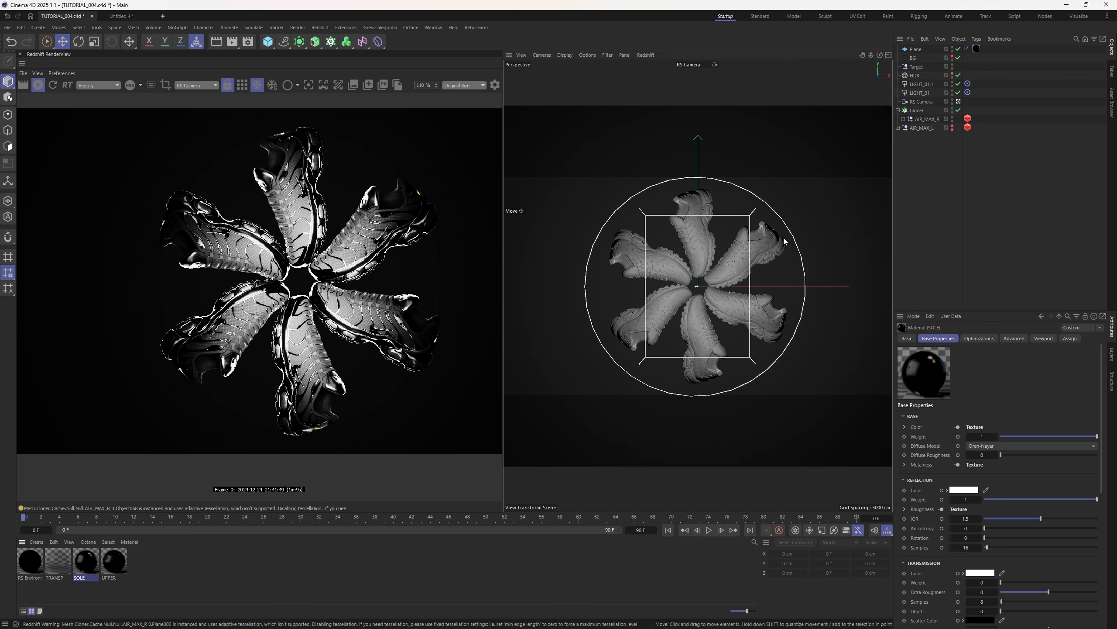
{"action": "left_click", "coordinate": [249, 562]}
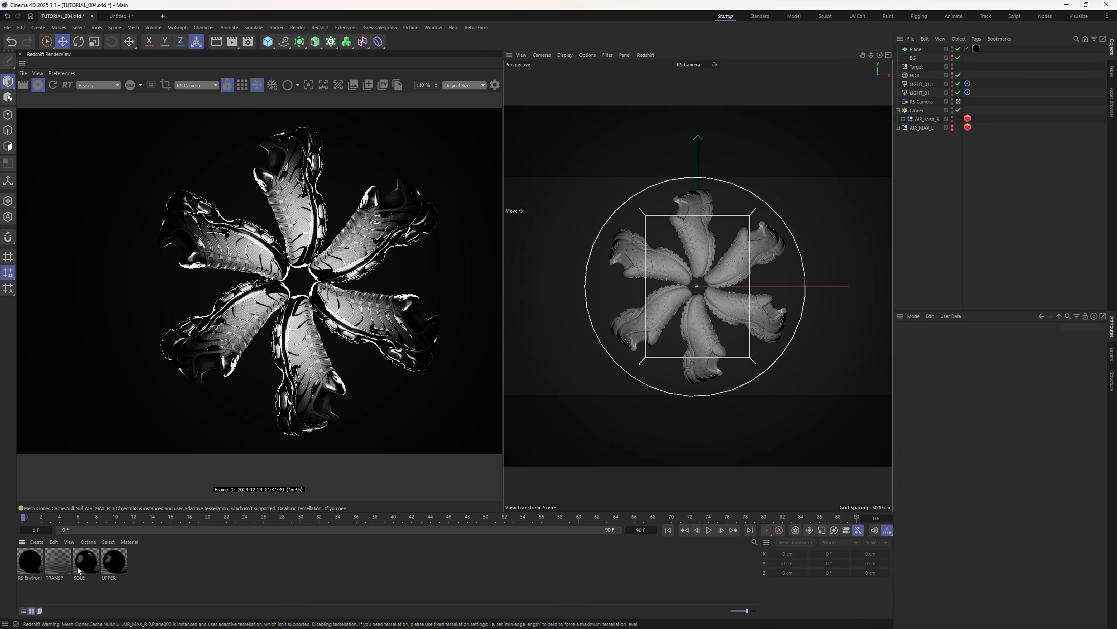
{"action": "left_click", "coordinate": [106, 560]}
{"action": "left_click", "coordinate": [903, 118]}
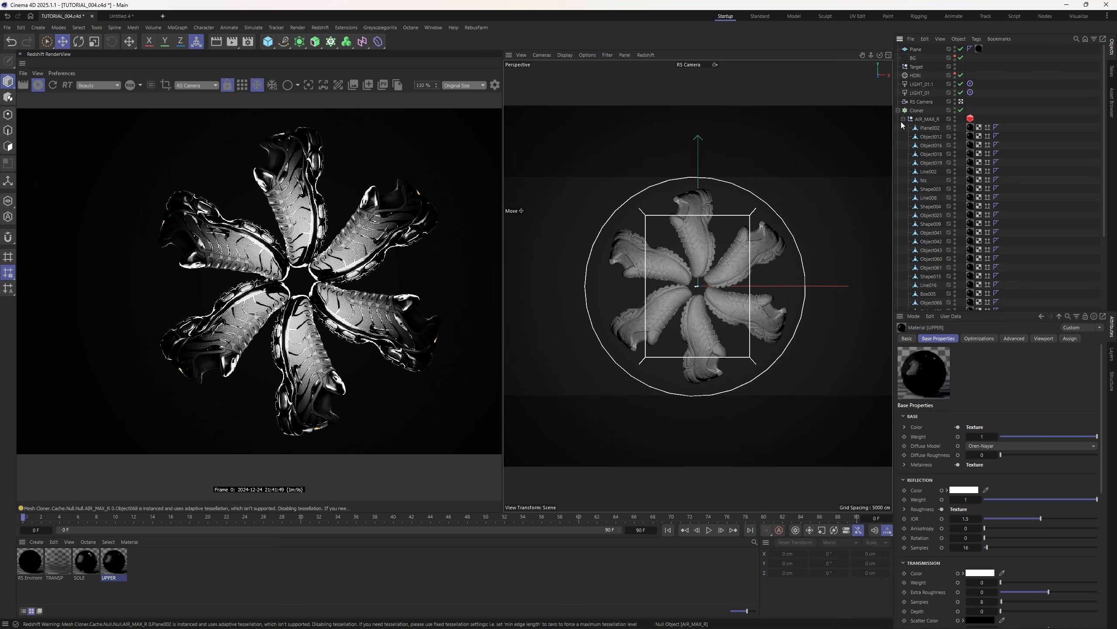
{"action": "left_click", "coordinate": [903, 118]}
{"action": "left_click", "coordinate": [935, 230]}
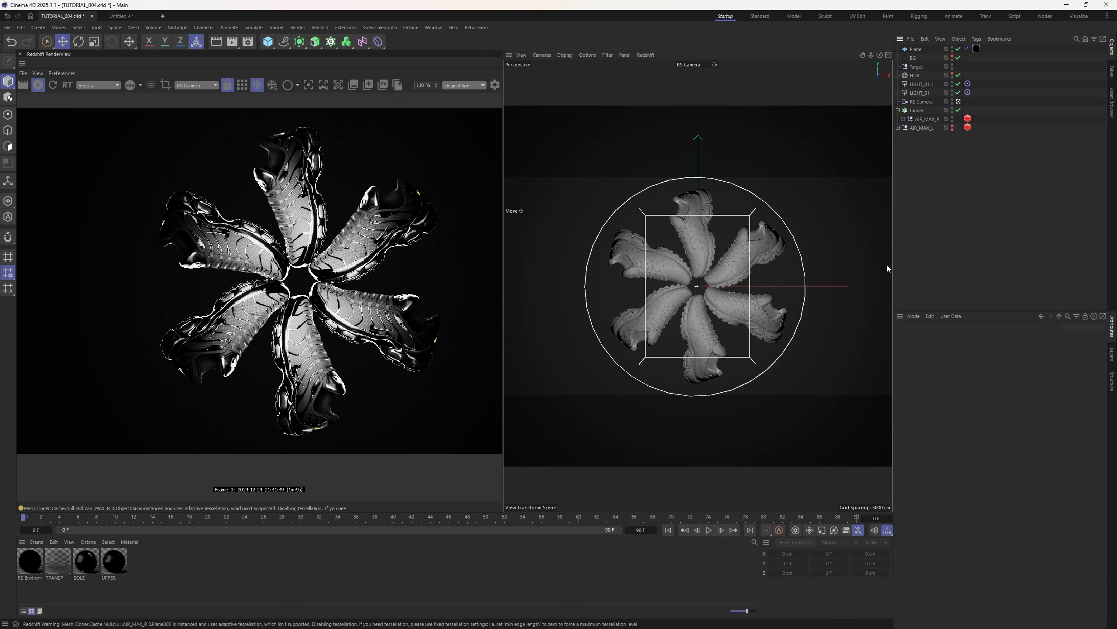
- Select the TRANSP material and open its graph in the Node Editor
{"action": "left_click", "coordinate": [114, 560]}
{"action": "left_click", "coordinate": [87, 560]}
{"action": "left_click", "coordinate": [57, 560]}
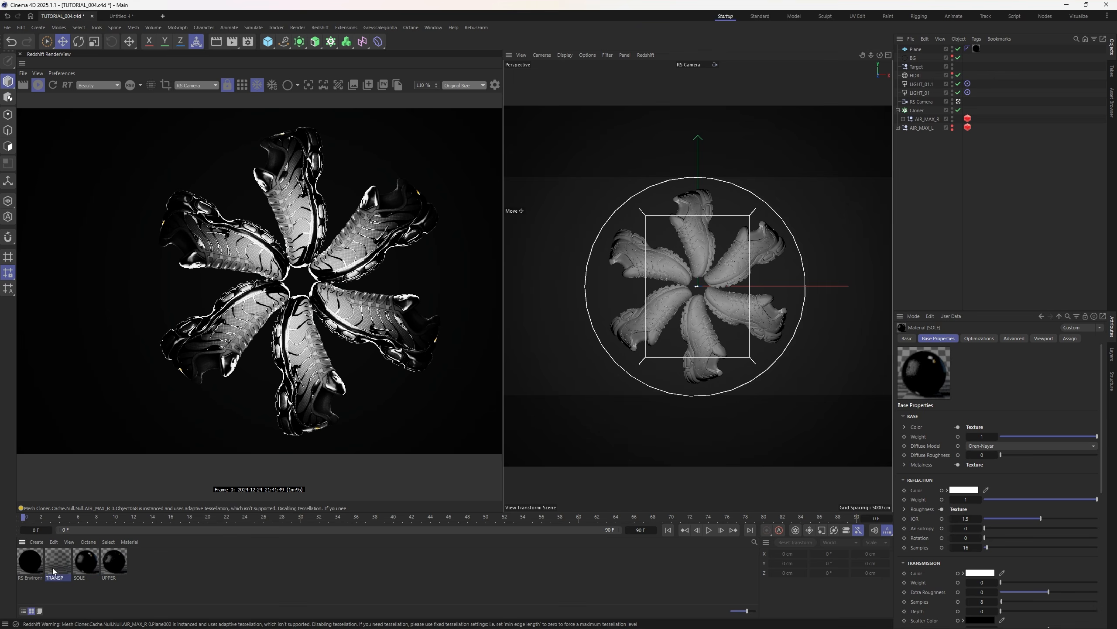
{"action": "left_click", "coordinate": [293, 561]}
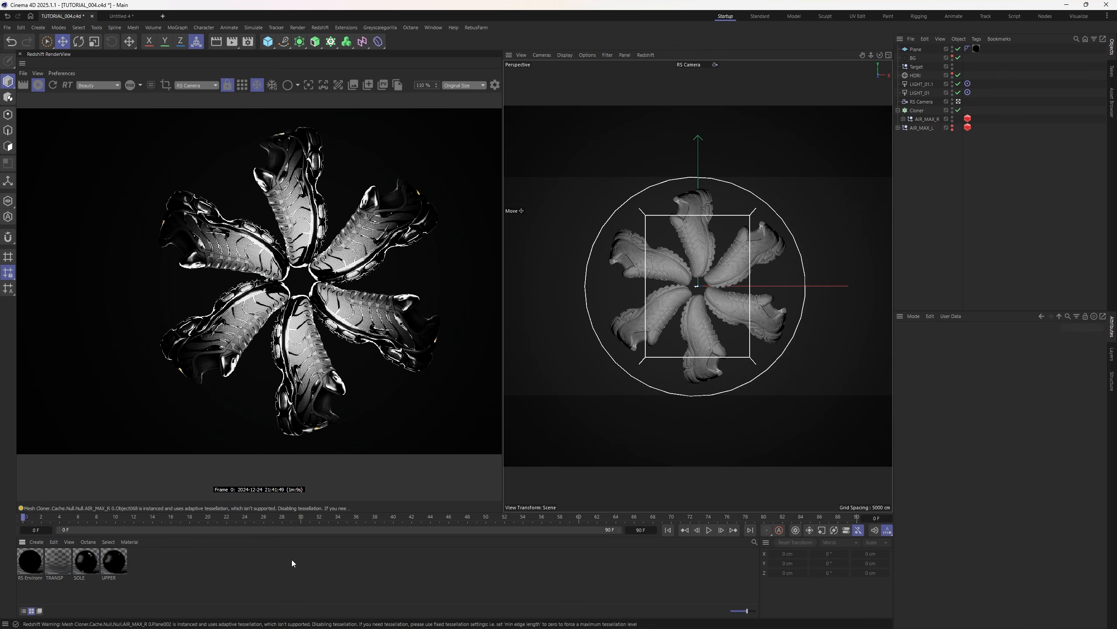
{"action": "key", "text": "ctrl+z"}
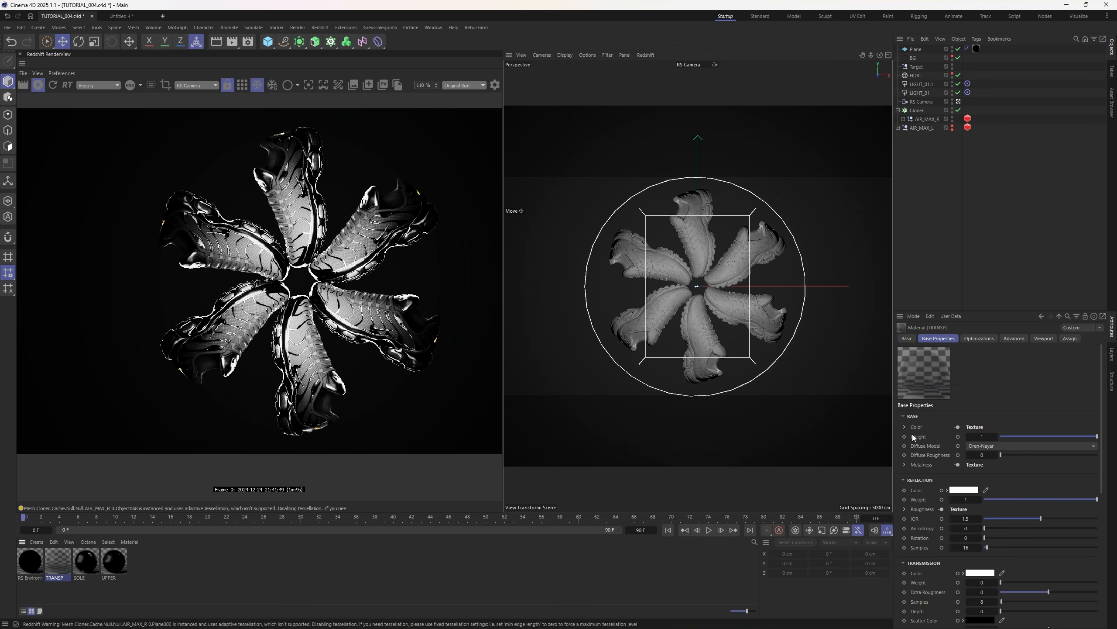
{"action": "left_click", "coordinate": [958, 426]}
- Move the Node Editor aside and select a Texture node in the TRANSP graph to view its image settings
{"action": "left_click_drag", "start_coordinate": [887, 272], "coordinate": [685, 165]}
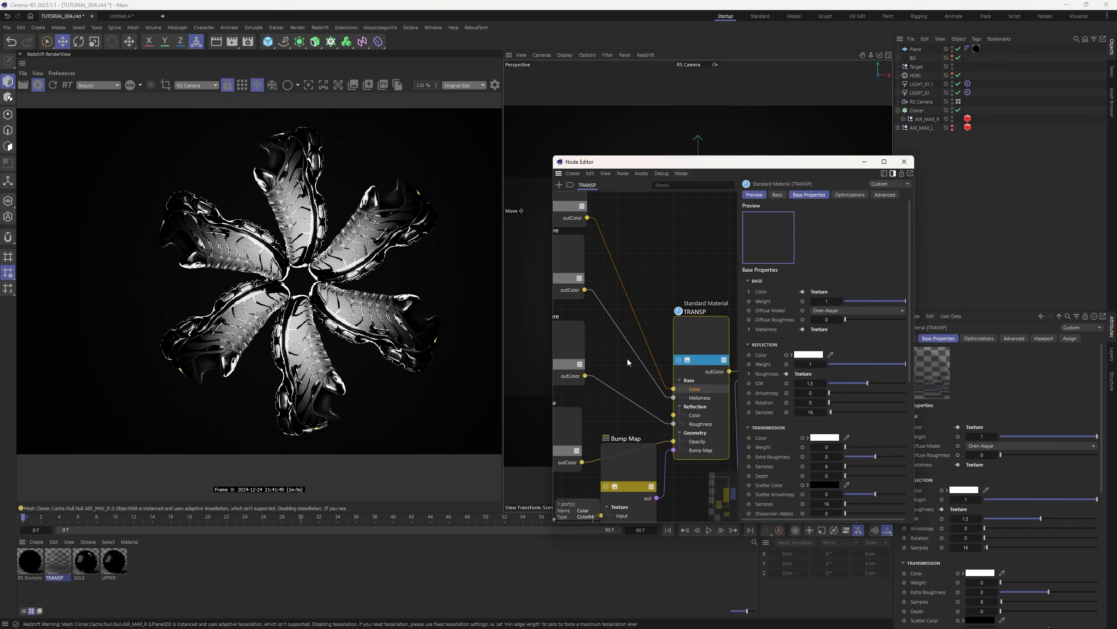
{"action": "middle_click_drag", "start_coordinate": [572, 418], "coordinate": [611, 304]}
{"action": "left_click", "coordinate": [646, 318]}
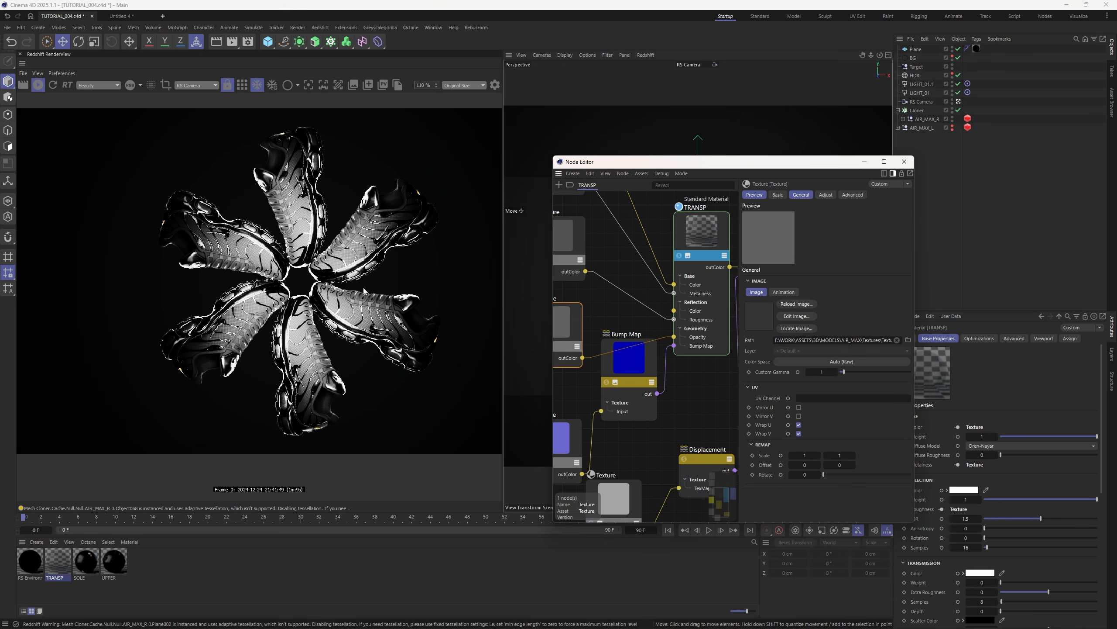
{"action": "scroll", "coordinate": [363, 259], "scroll_direction": "up", "scroll_amount": 5}
{"action": "scroll", "coordinate": [363, 261], "scroll_direction": "down", "scroll_amount": 5}
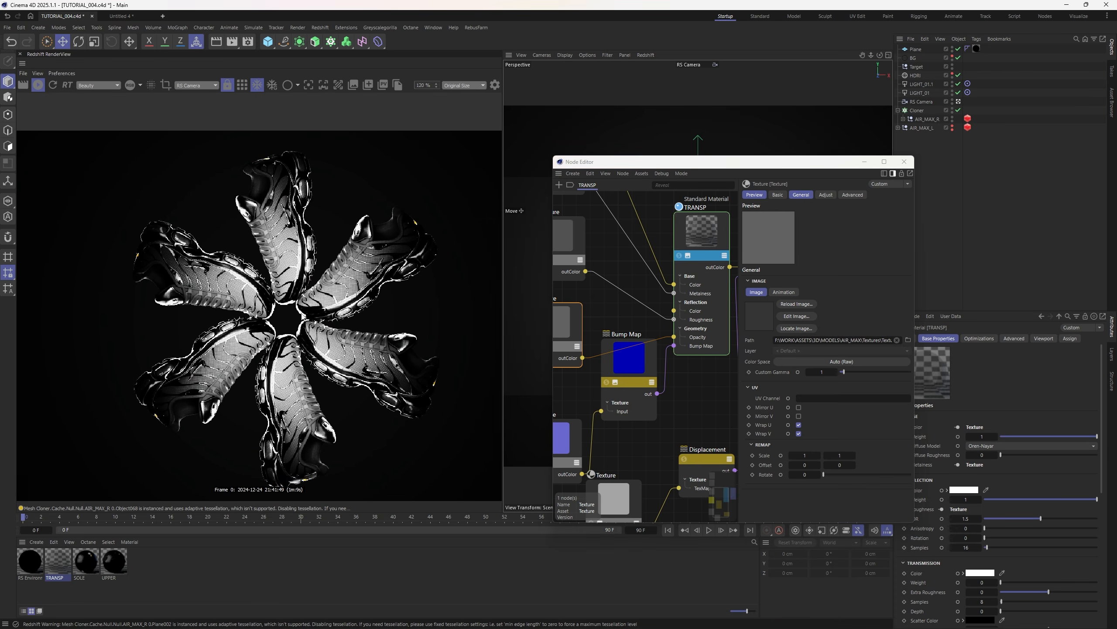
{"action": "scroll", "coordinate": [303, 324], "scroll_direction": "up", "scroll_amount": 3}
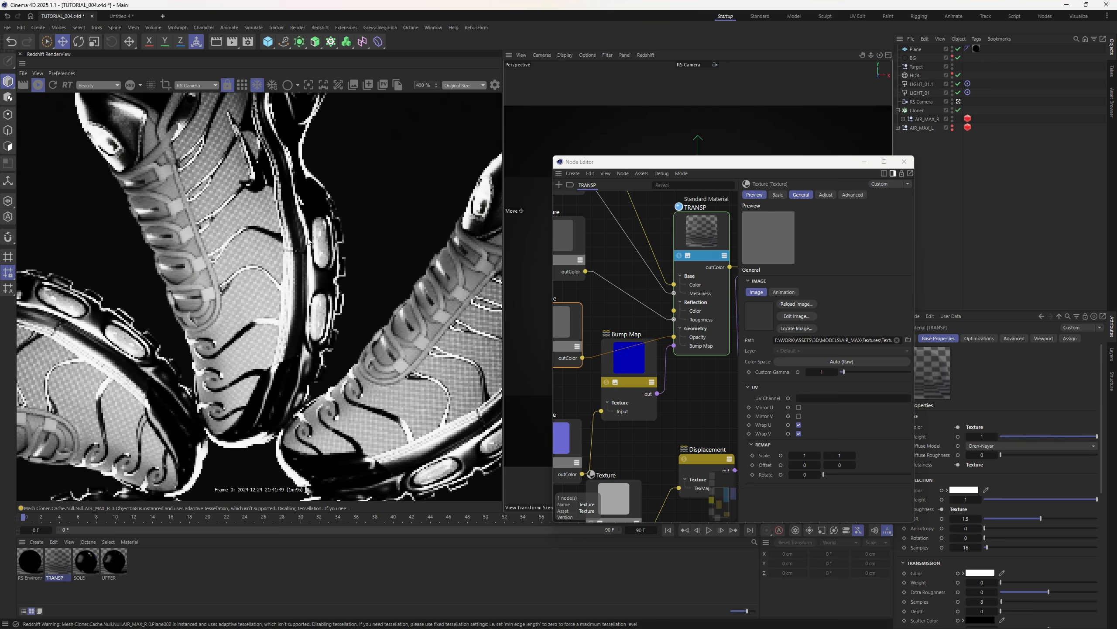
{"action": "scroll", "coordinate": [319, 280], "scroll_direction": "down", "scroll_amount": 1}
{"action": "scroll", "coordinate": [318, 279], "scroll_direction": "down", "scroll_amount": 2}
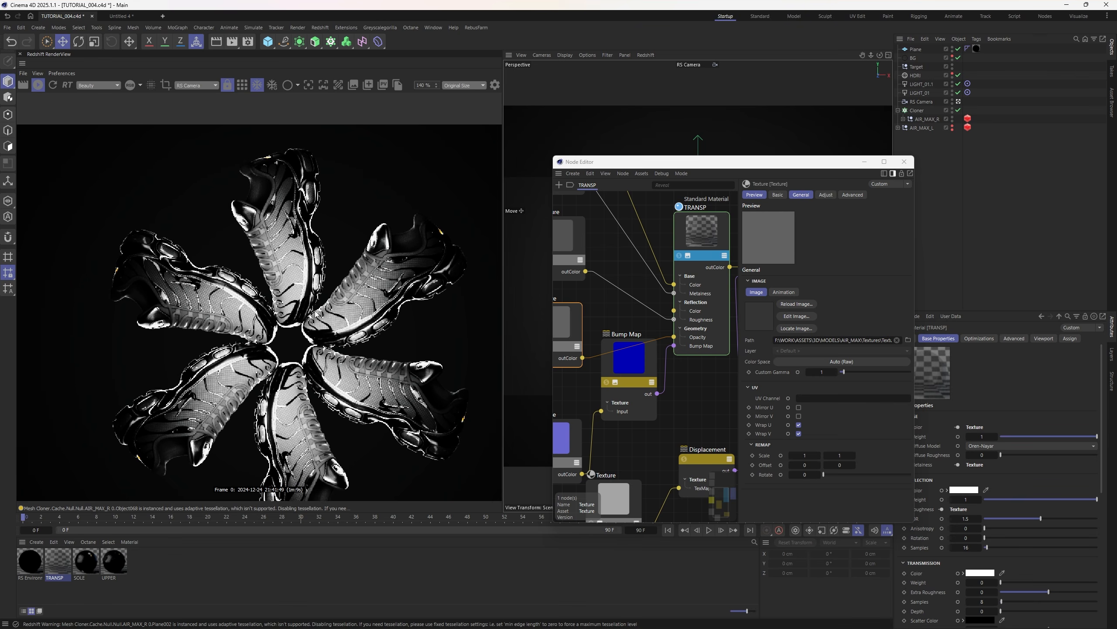
{"action": "scroll", "coordinate": [289, 324], "scroll_direction": "down", "scroll_amount": 1}
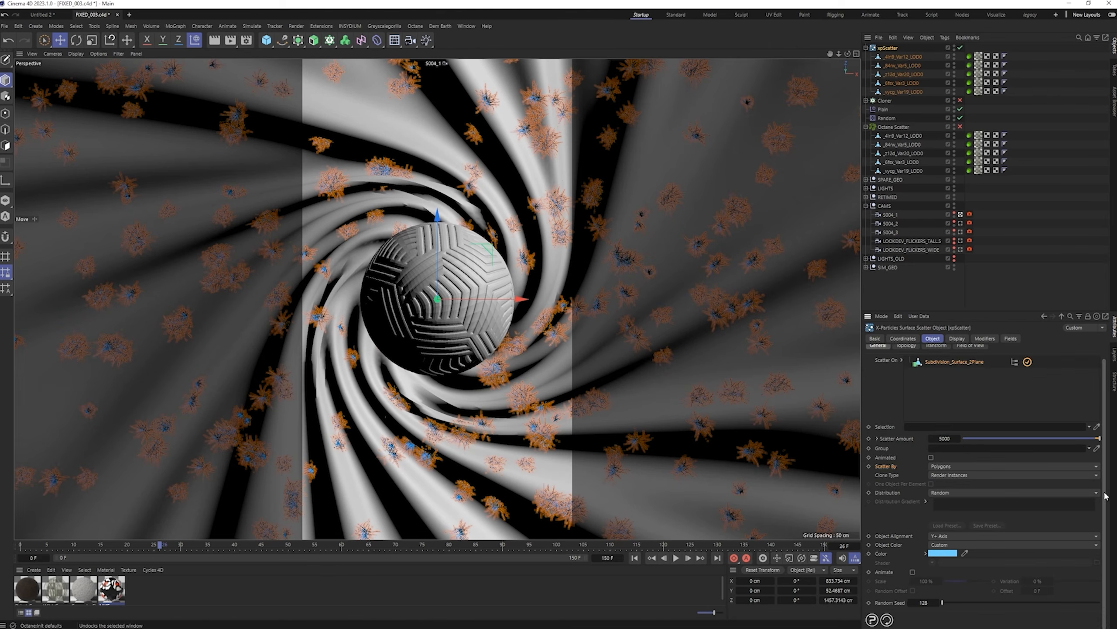
{"action": "left_click", "coordinate": [907, 375]}
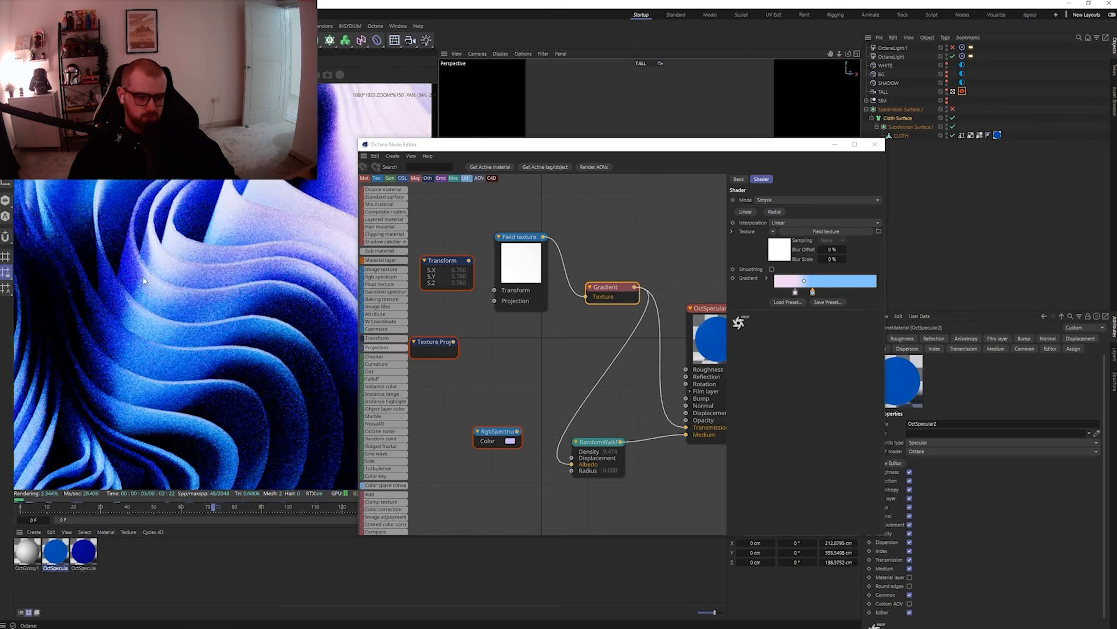
{"action": "left_click_drag", "start_coordinate": [851, 178], "coordinate": [864, 181]}
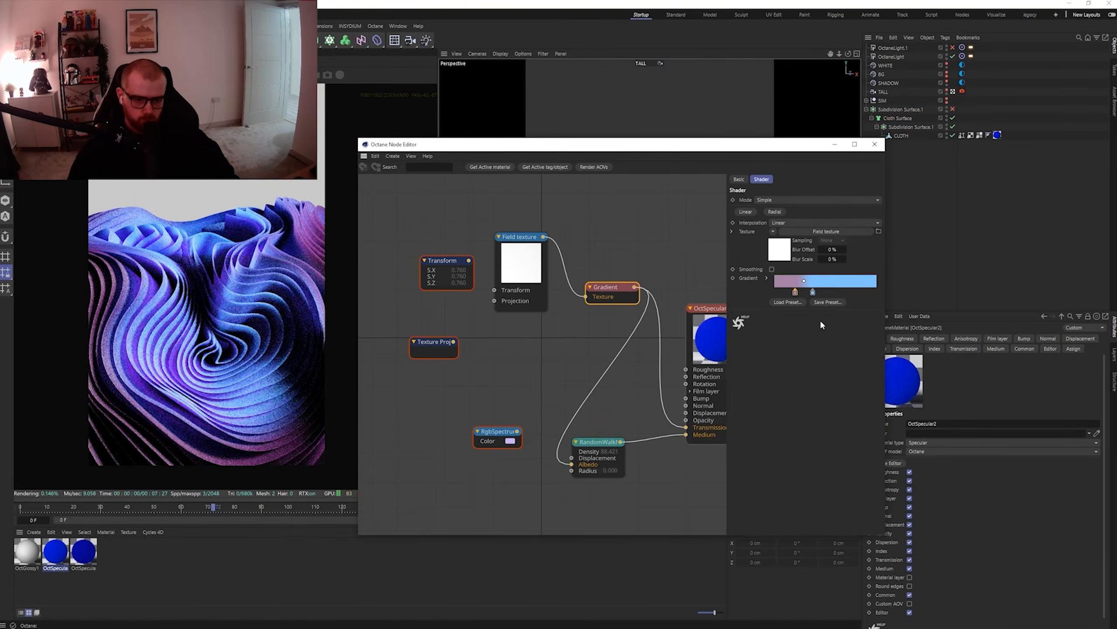